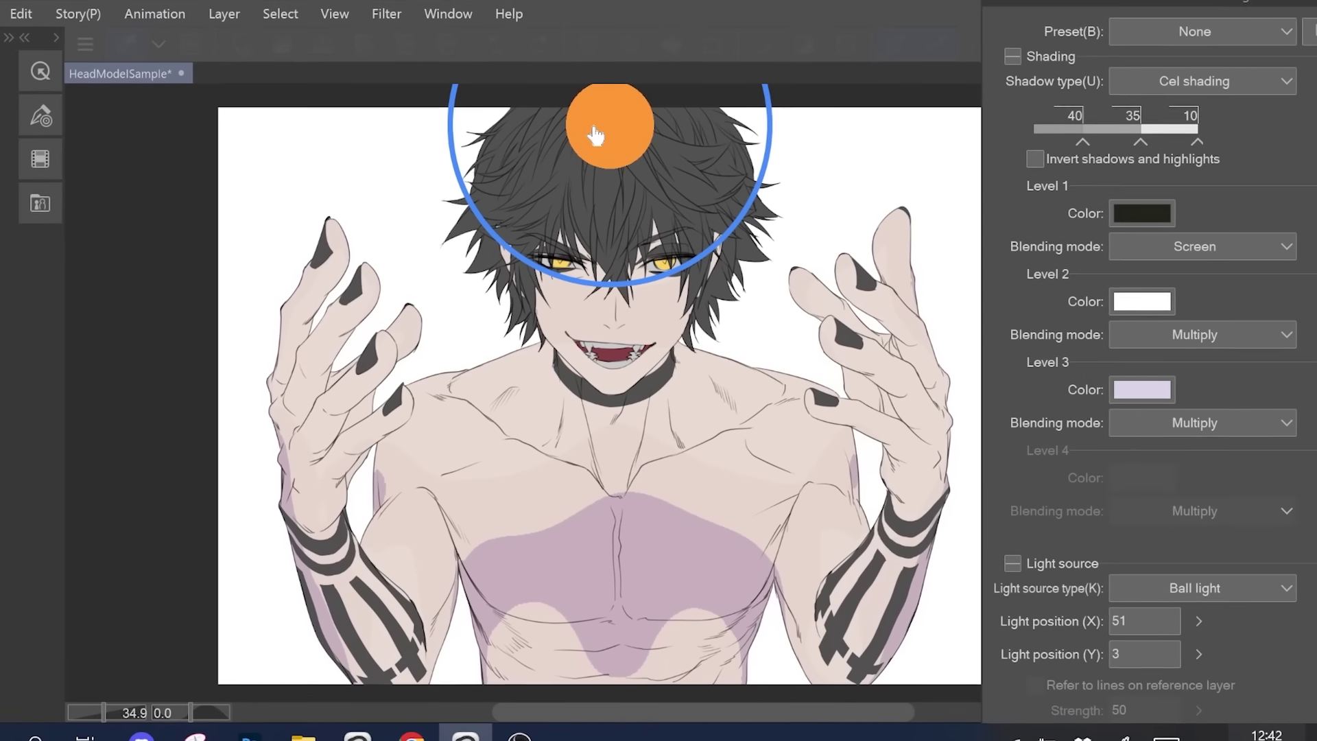
- Move the ball light from above the character's head down to the lower torso in the shading preview
{"action": "left_click_drag", "start_coordinate": [603, 44], "coordinate": [632, 650]}
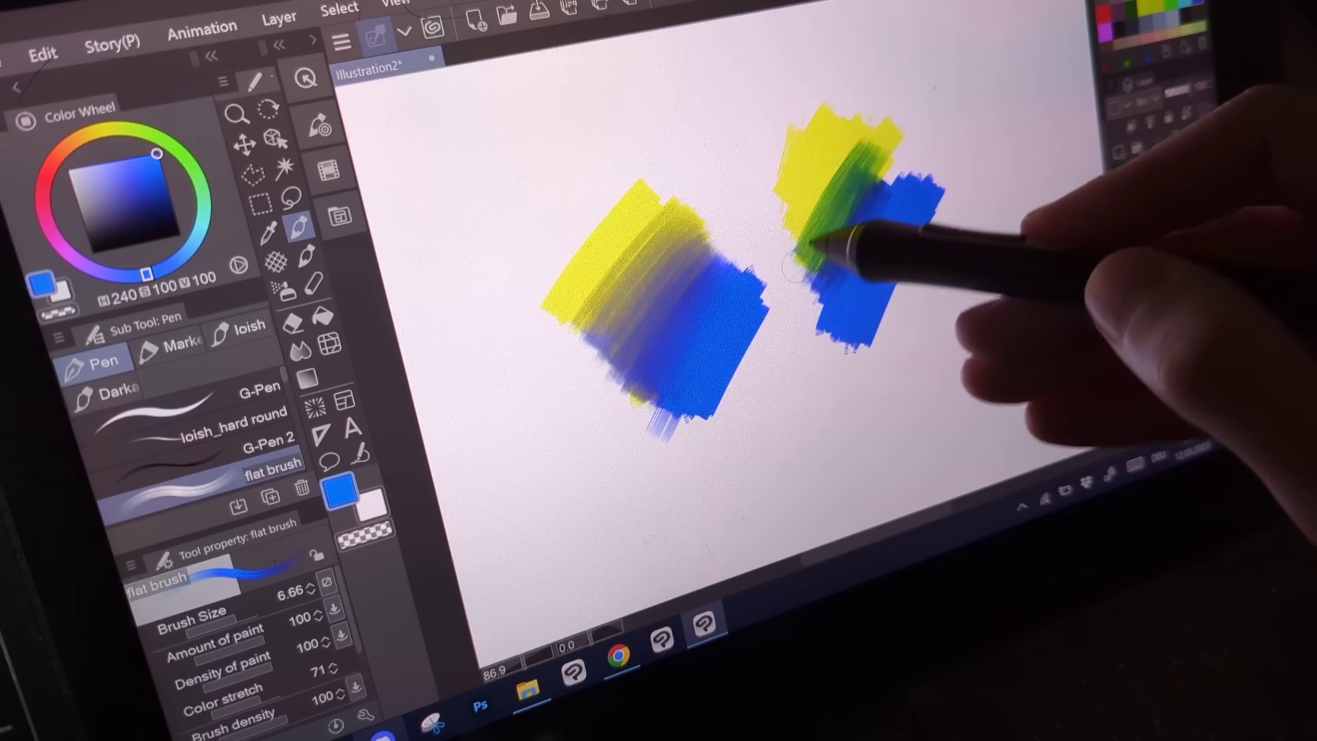
- Sample the yellow from the upper colour patch and paint yellow strokes beside and across the blue-green blend with the flat brush
{"action": "left_click_drag", "start_coordinate": [862, 130], "coordinate": [880, 199]}
{"action": "left_click", "coordinate": [826, 103], "text": "alt"}
{"action": "left_click", "coordinate": [819, 120], "text": "alt"}
{"action": "left_click_drag", "start_coordinate": [809, 97], "coordinate": [722, 236]}
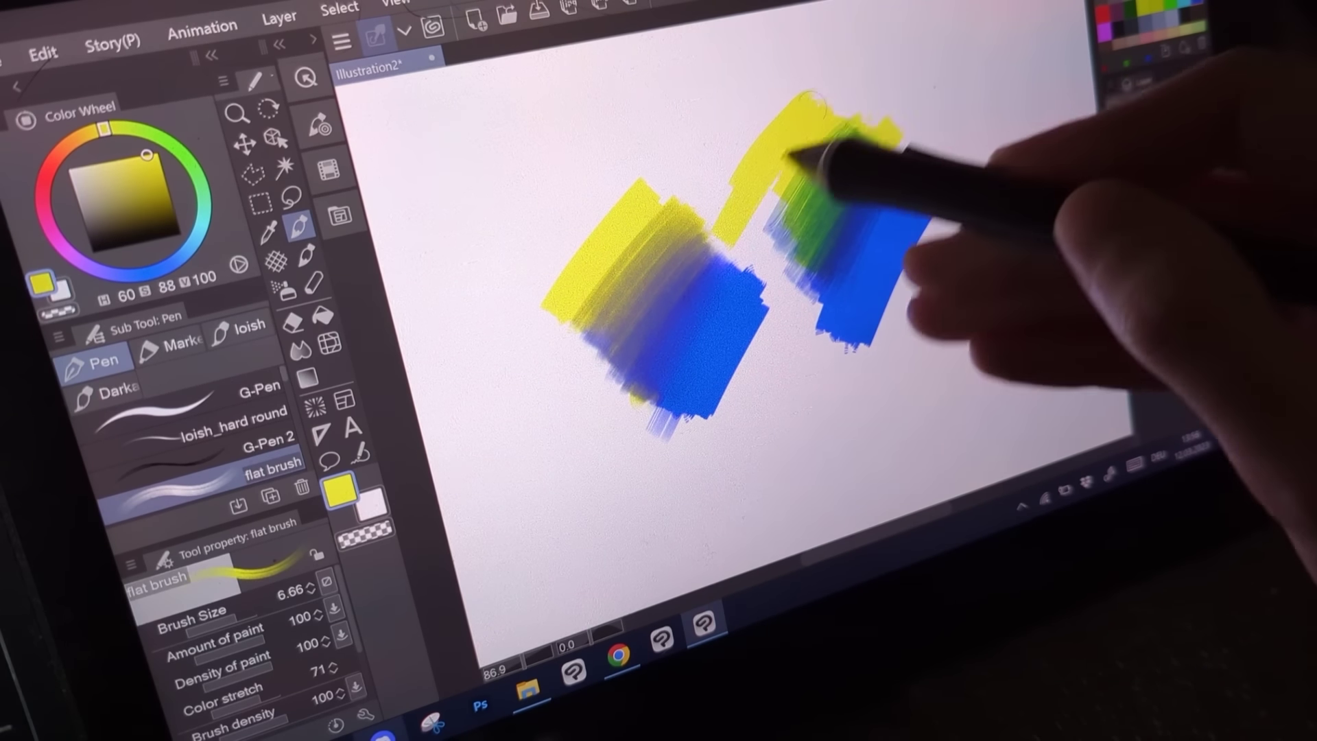
{"action": "left_click_drag", "start_coordinate": [788, 153], "coordinate": [855, 135]}
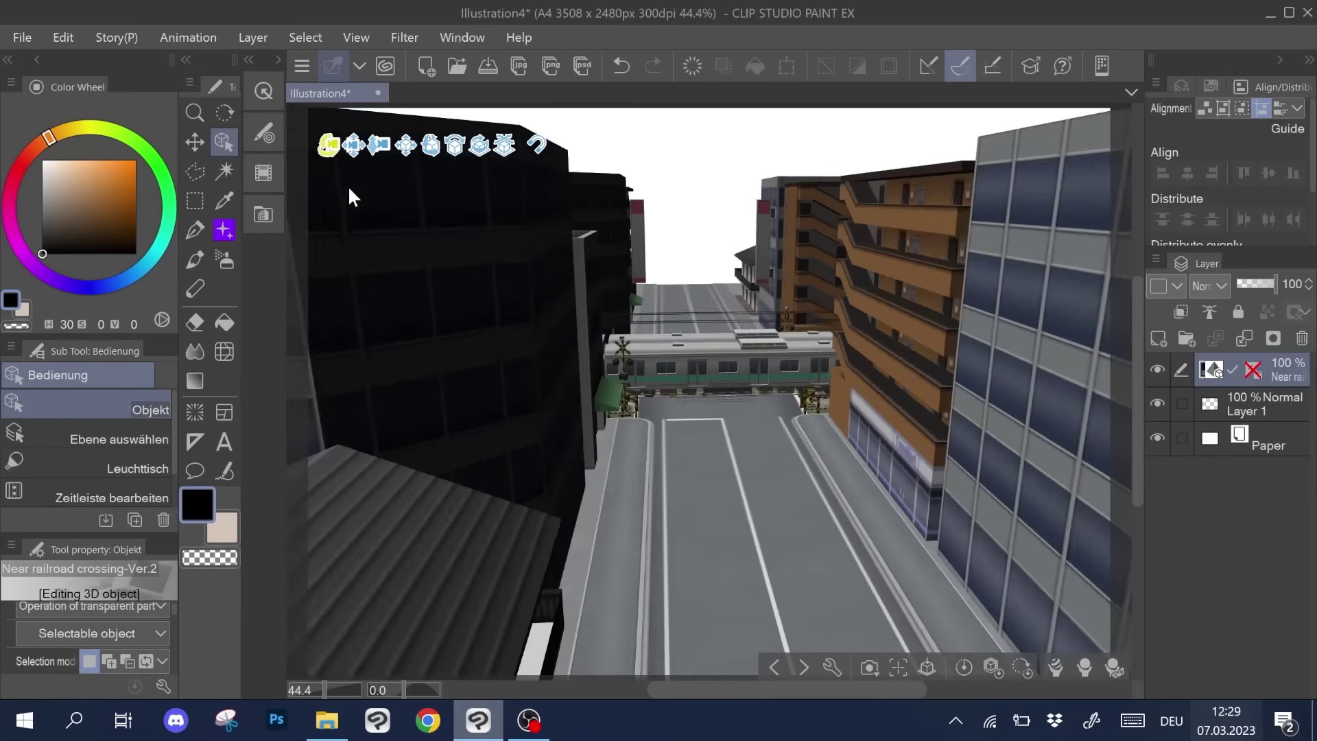
- Orbit the camera around the 3D railroad crossing scene to view it from different heights and angles
{"action": "mouse_move", "coordinate": [347, 195]}
{"action": "left_mouse_down"}
{"action": "mouse_move", "coordinate": [362, 253]}
{"action": "mouse_move", "coordinate": [405, 301]}
{"action": "mouse_move", "coordinate": [435, 265]}
{"action": "mouse_move", "coordinate": [396, 255]}
{"action": "left_mouse_up"}
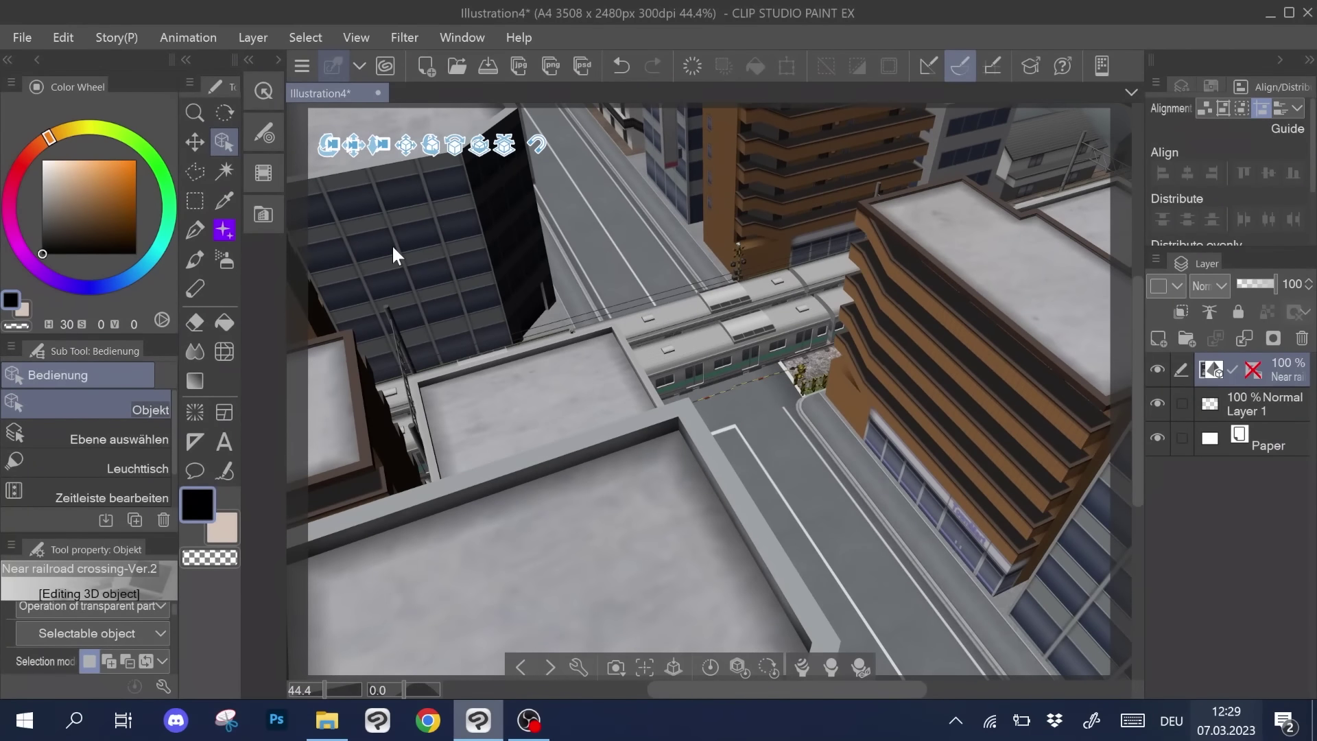
{"action": "left_click_drag", "start_coordinate": [382, 149], "coordinate": [329, 212]}
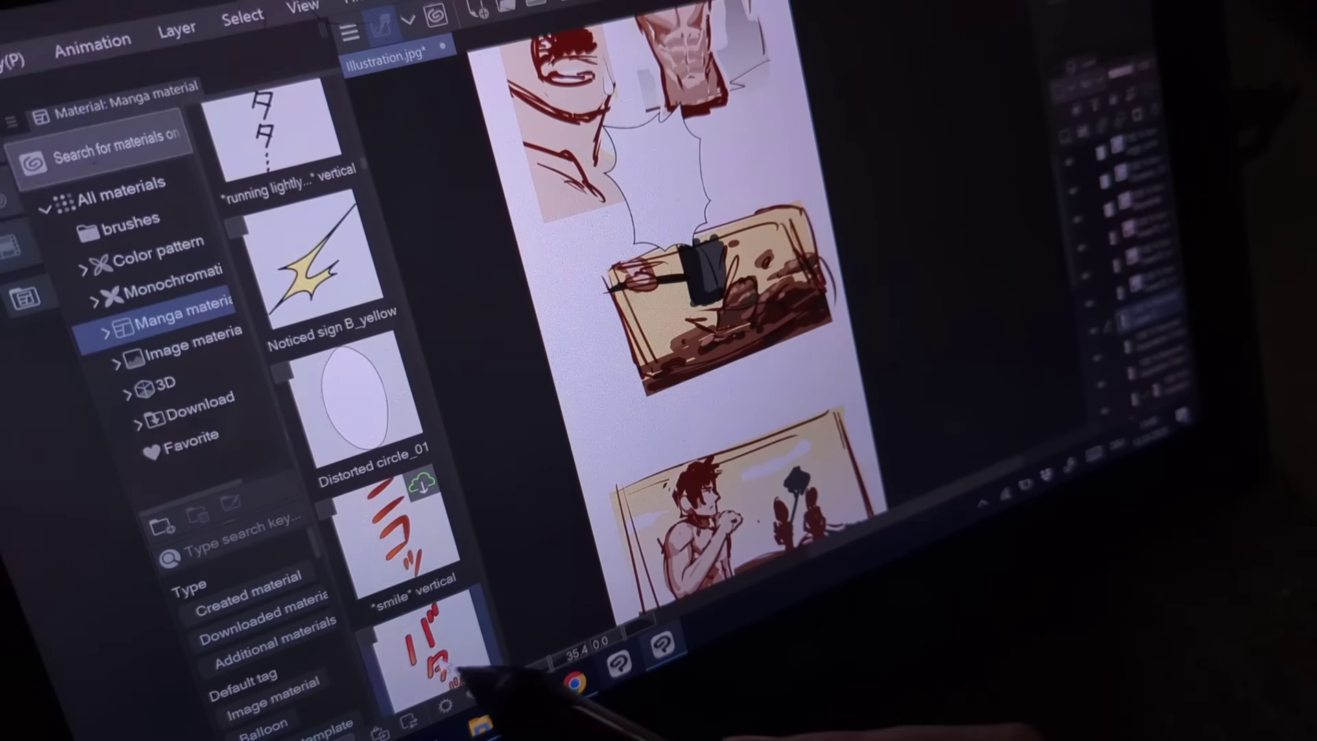
- Place the selected red sound-effect manga material on the comic page near the middle panel
{"action": "left_click_drag", "start_coordinate": [461, 670], "coordinate": [693, 377]}
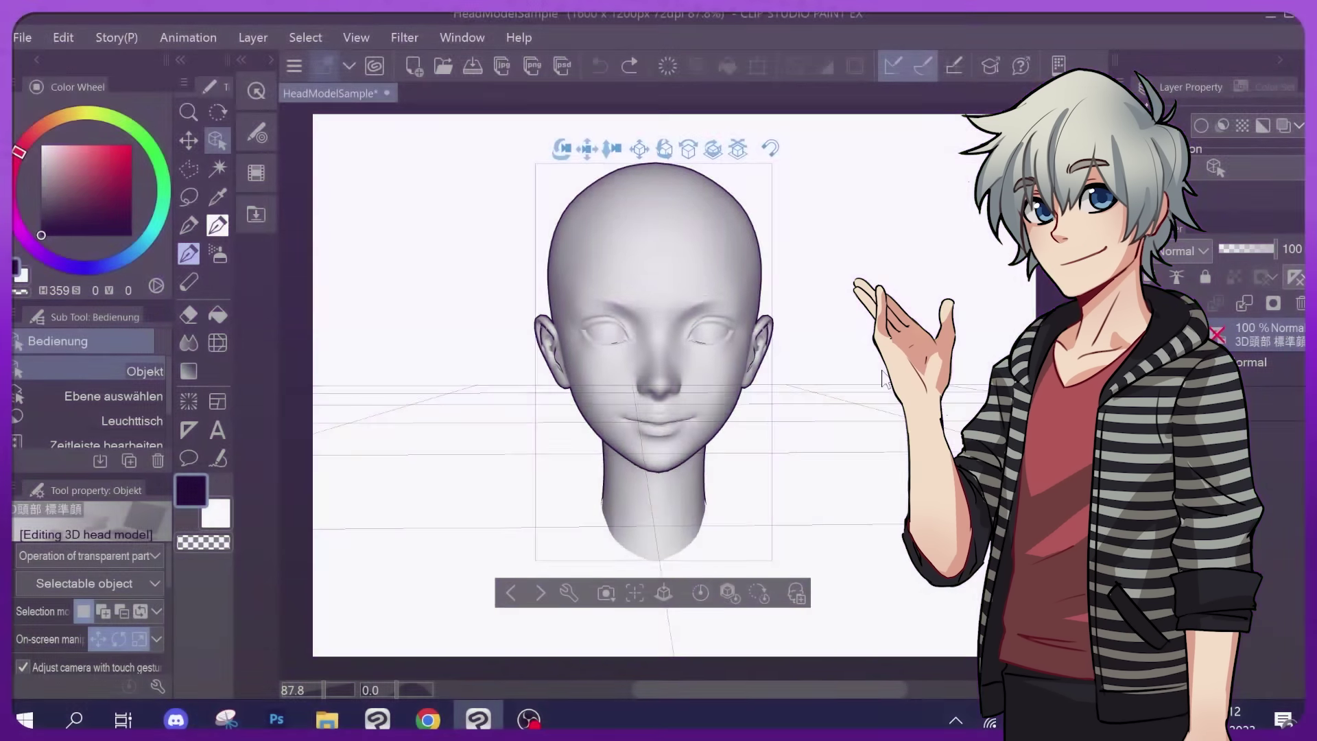
- Orbit the view around the 3D head model to examine the face from several angles
{"action": "left_click_drag", "start_coordinate": [890, 390], "coordinate": [876, 330]}
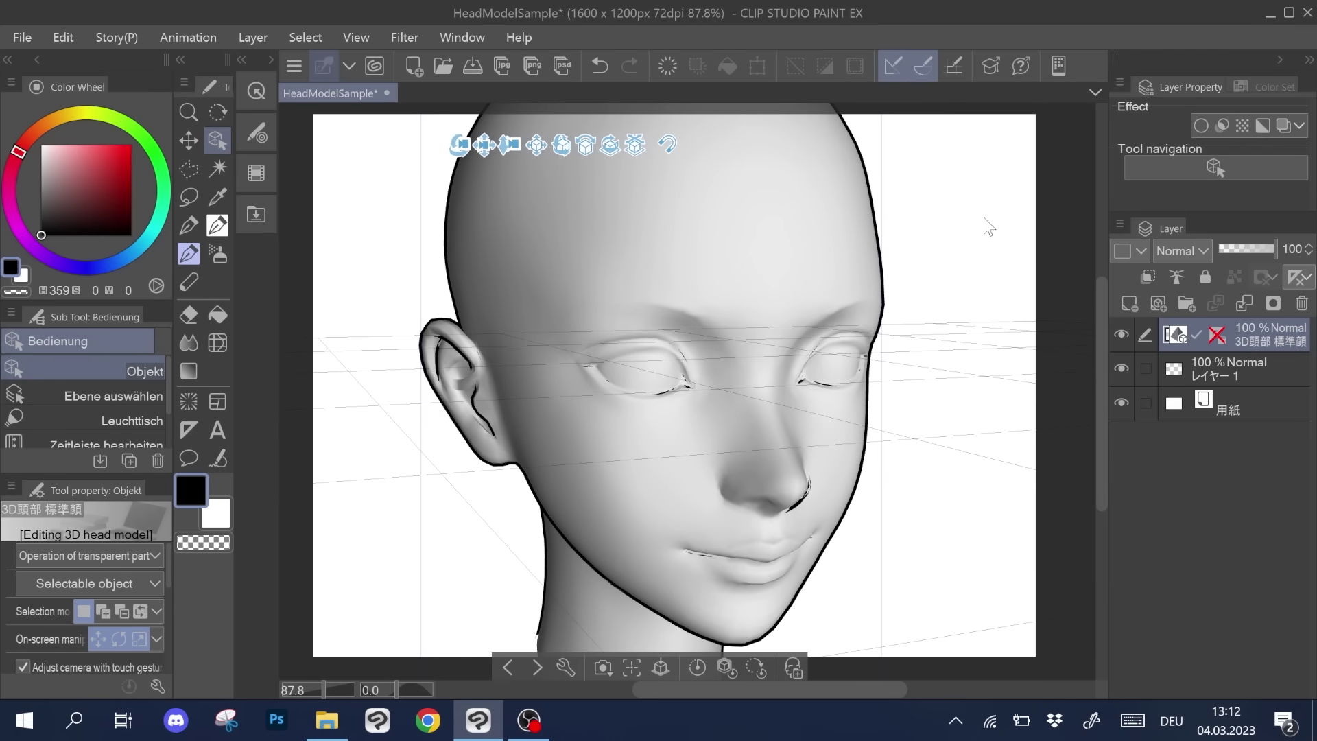
{"action": "left_click_drag", "start_coordinate": [964, 213], "coordinate": [836, 195]}
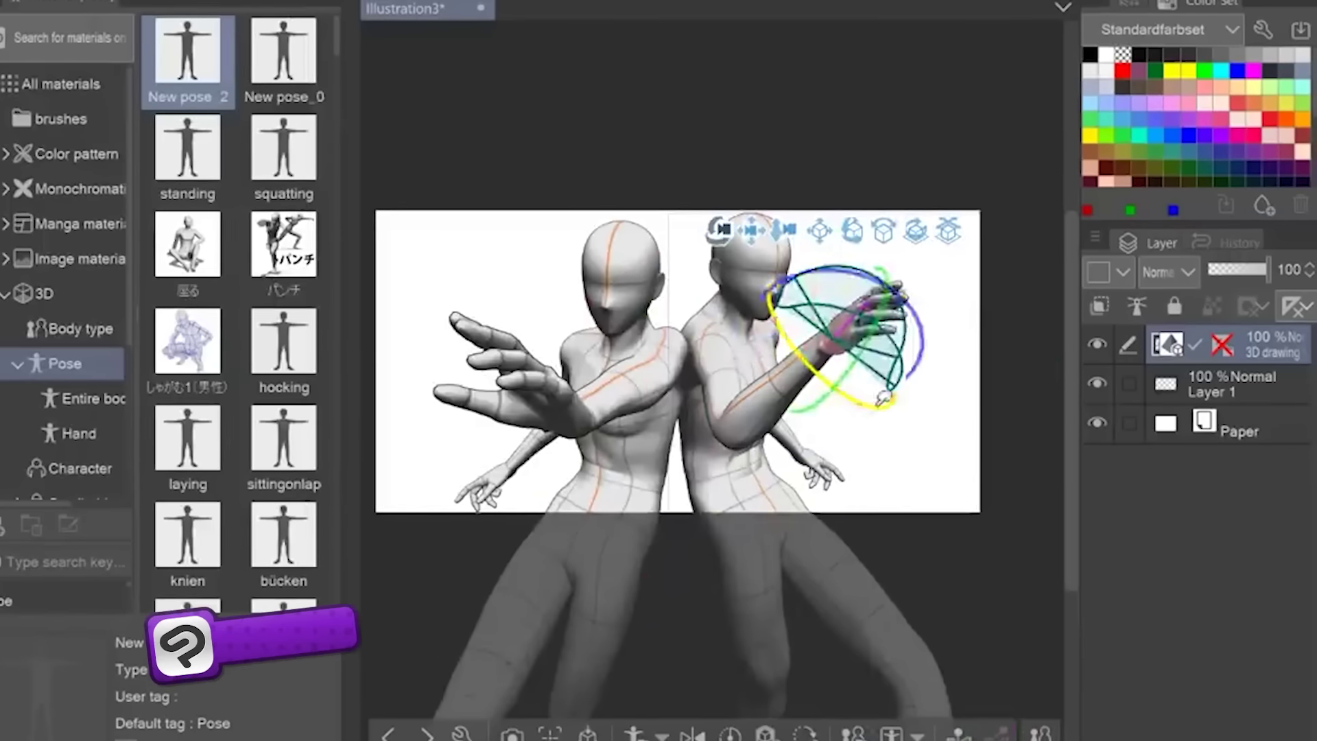
- Browse the Hand pose materials for the two posed 3D drawing figures
{"action": "left_click", "coordinate": [101, 435]}
{"action": "left_click_drag", "start_coordinate": [385, 411], "coordinate": [352, 506]}
{"action": "left_click", "coordinate": [816, 456]}
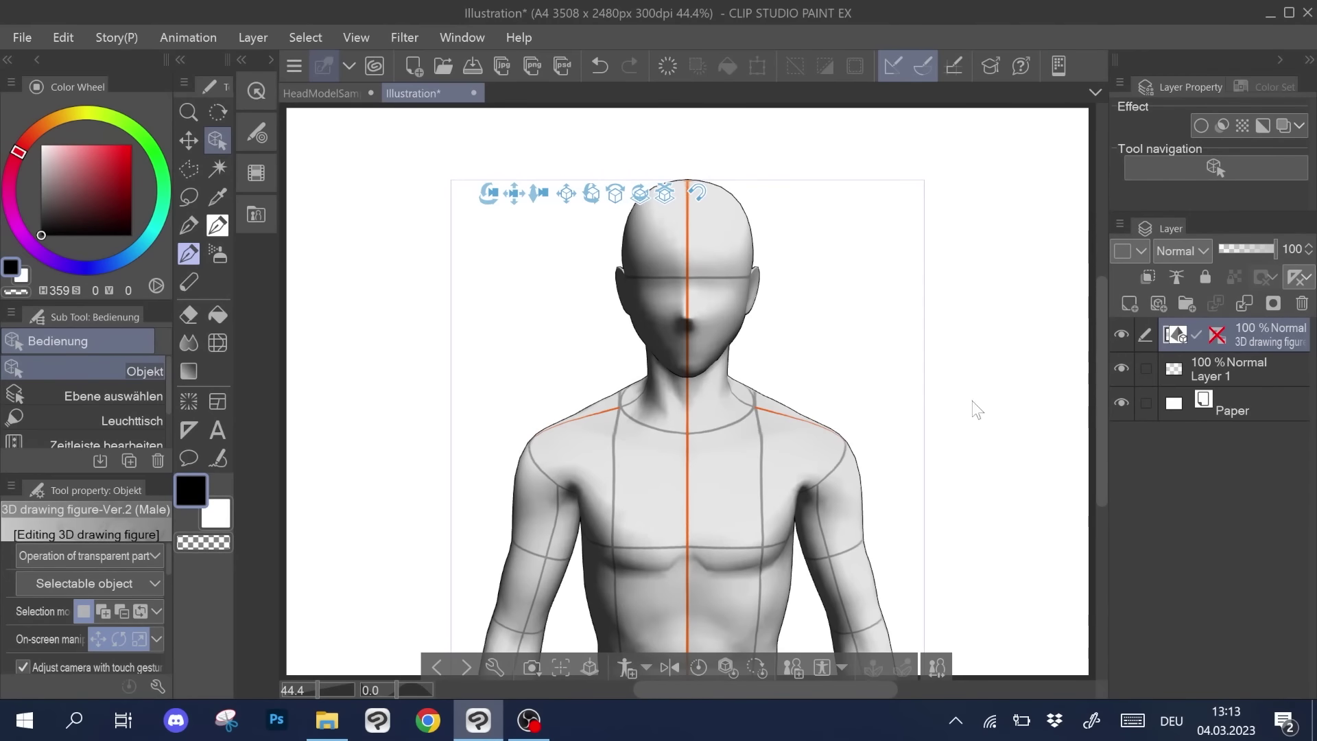
- Orbit the view around the upper body of the male 3D drawing figure
{"action": "left_click_drag", "start_coordinate": [970, 405], "coordinate": [975, 310]}
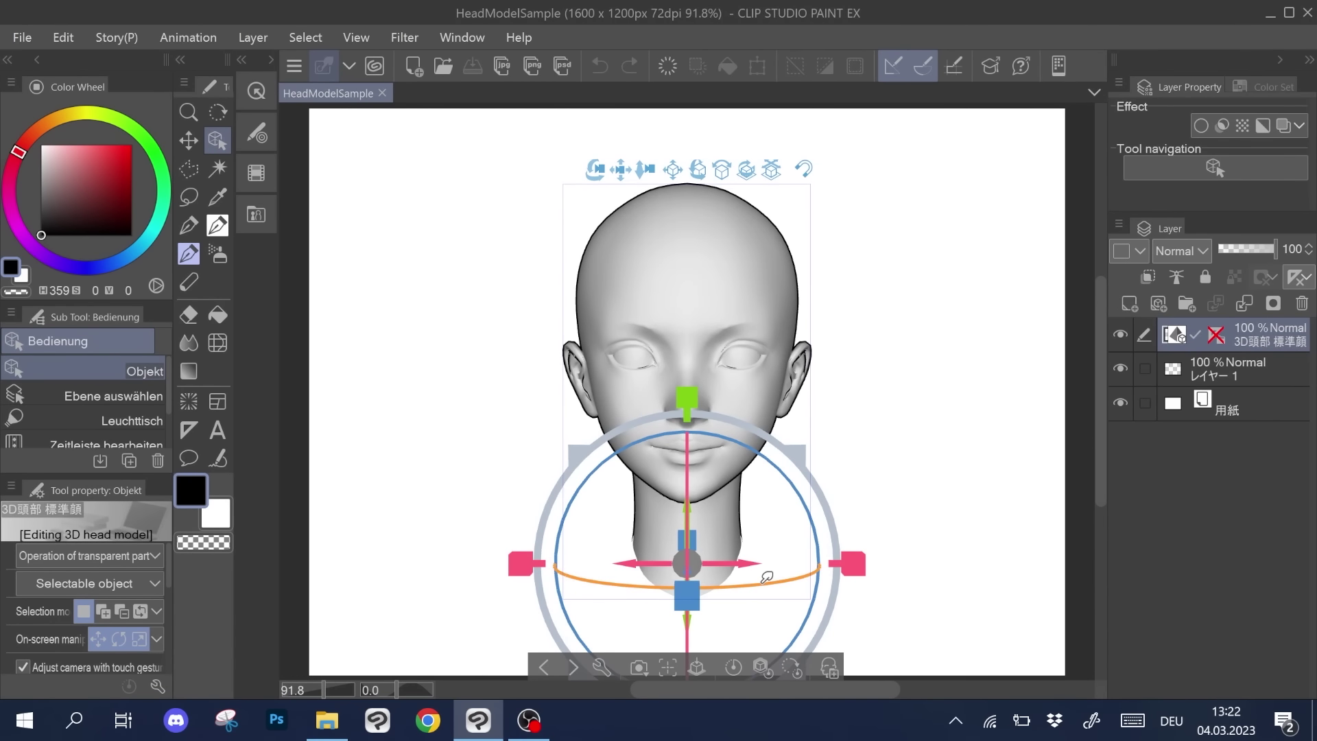
- Try rotating the 3D head model about its vertical axis with the on-screen manipulator
{"action": "left_click_drag", "start_coordinate": [767, 577], "coordinate": [855, 547]}
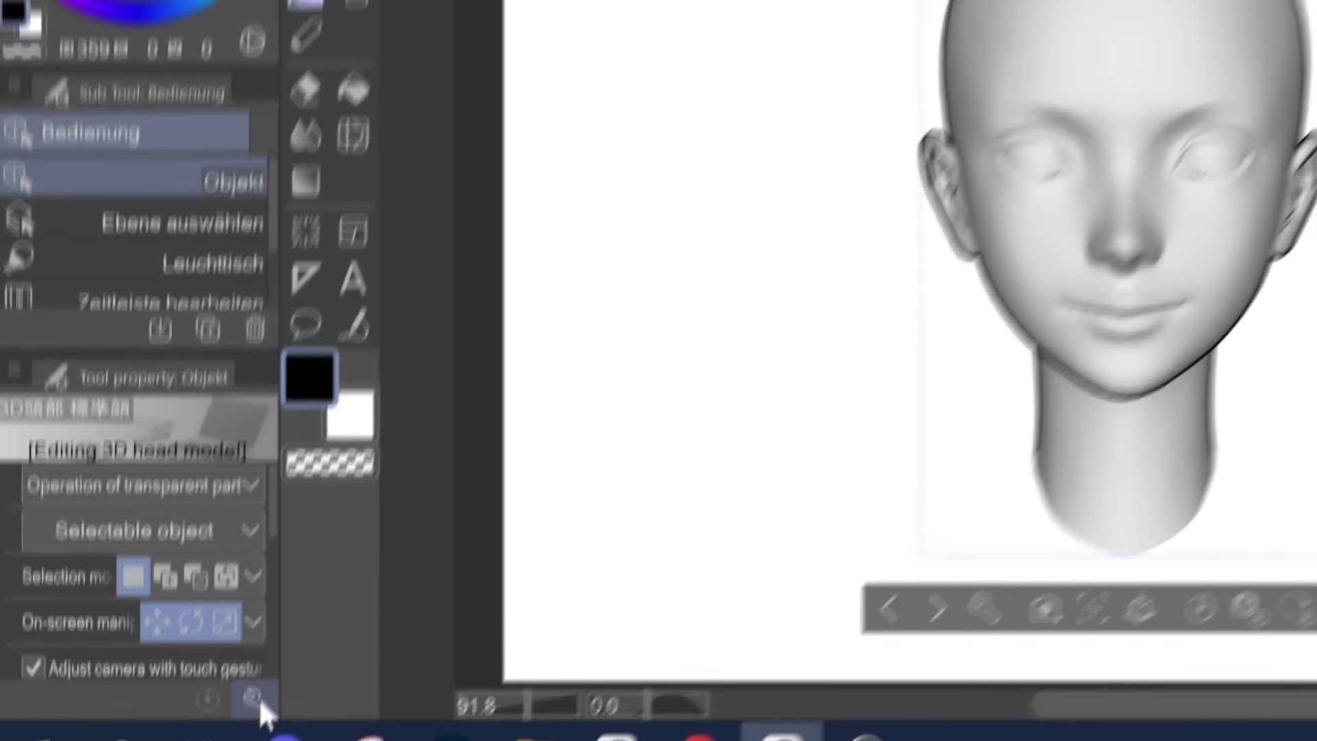
- Open the 3D head model's detailed facial feature settings and set the eyes to Size (W) 17 and Size (H) 48
{"action": "left_click", "coordinate": [275, 644]}
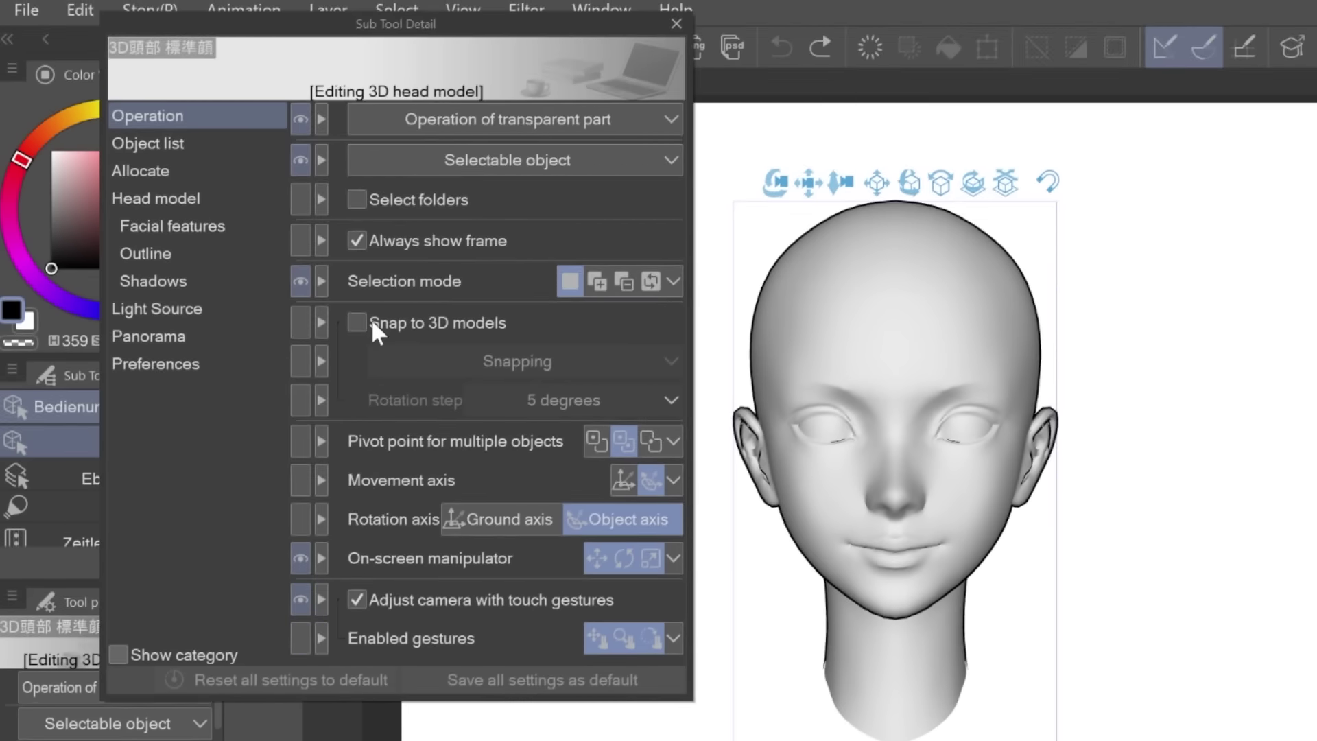
{"action": "left_click", "coordinate": [219, 225]}
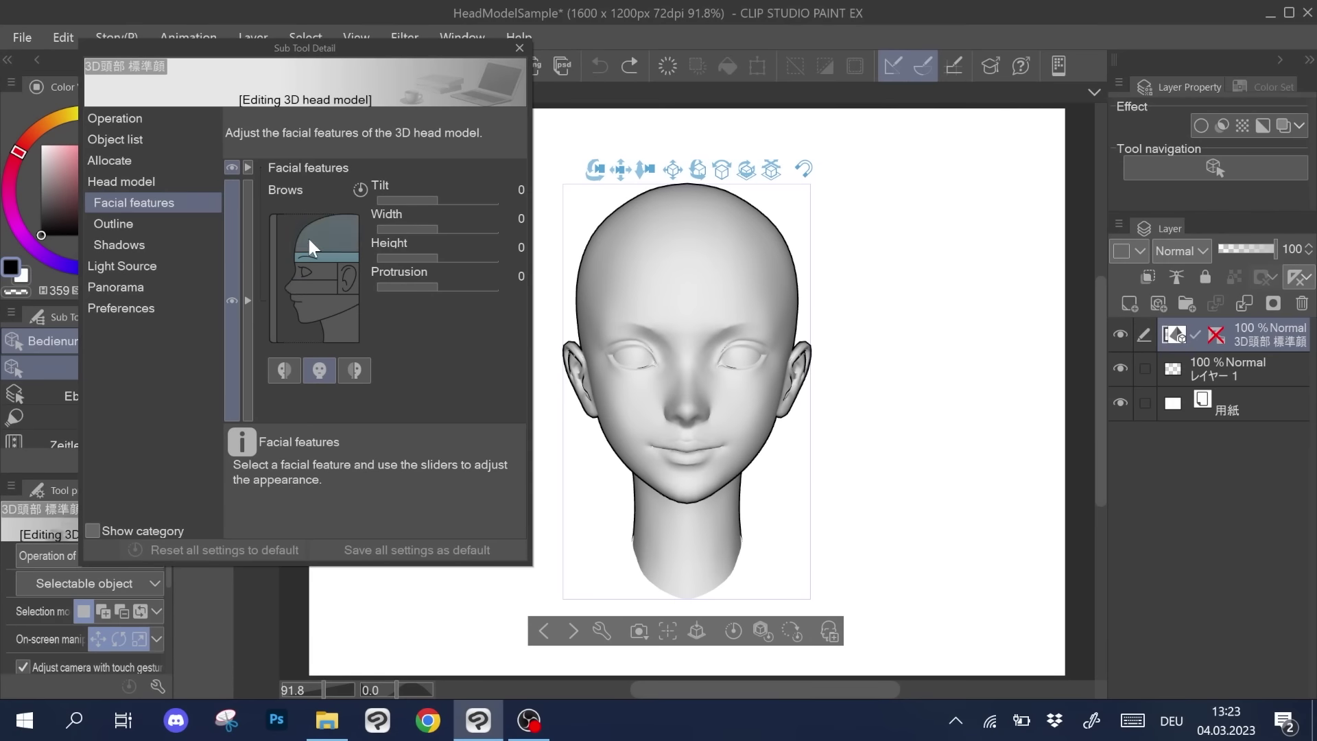
{"action": "left_click", "coordinate": [299, 274]}
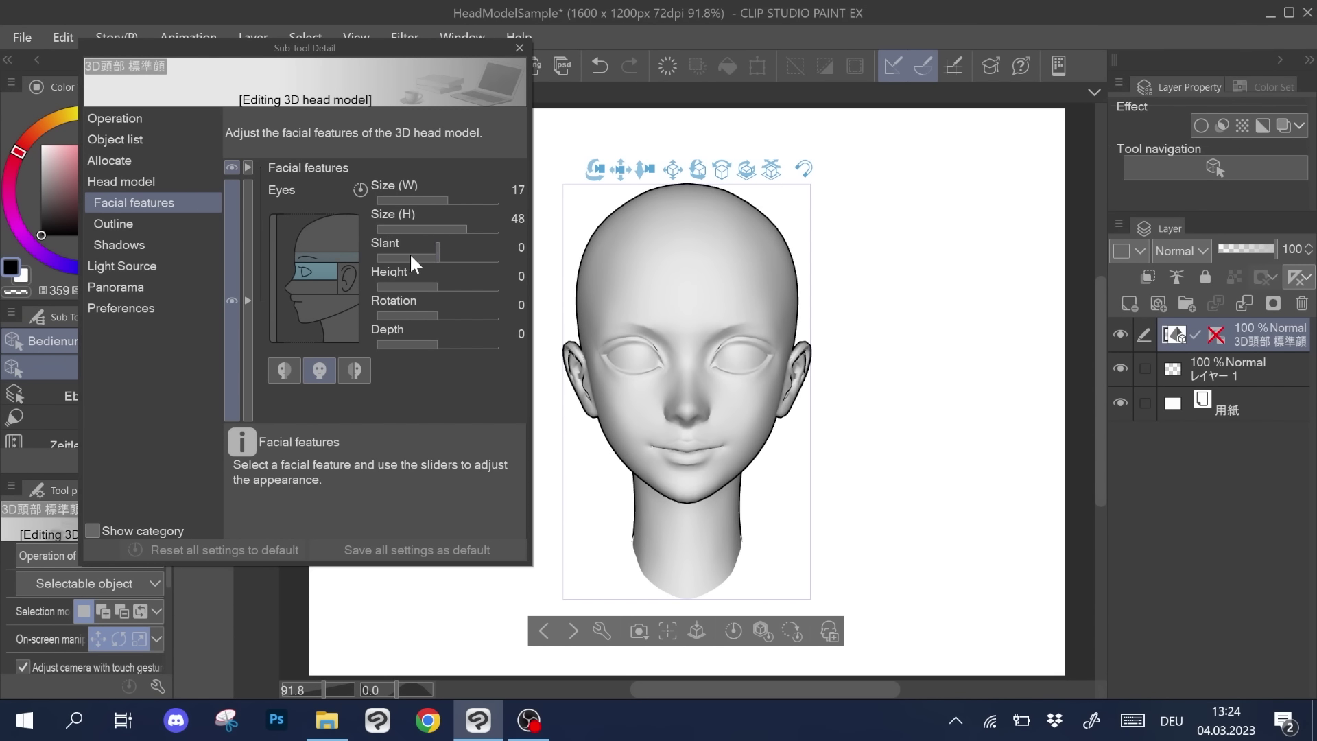
- Set the eyes' Slant to 3, Height to 1, Rotation to 2 and Depth to -42
{"action": "left_click_drag", "start_coordinate": [411, 255], "coordinate": [455, 259]}
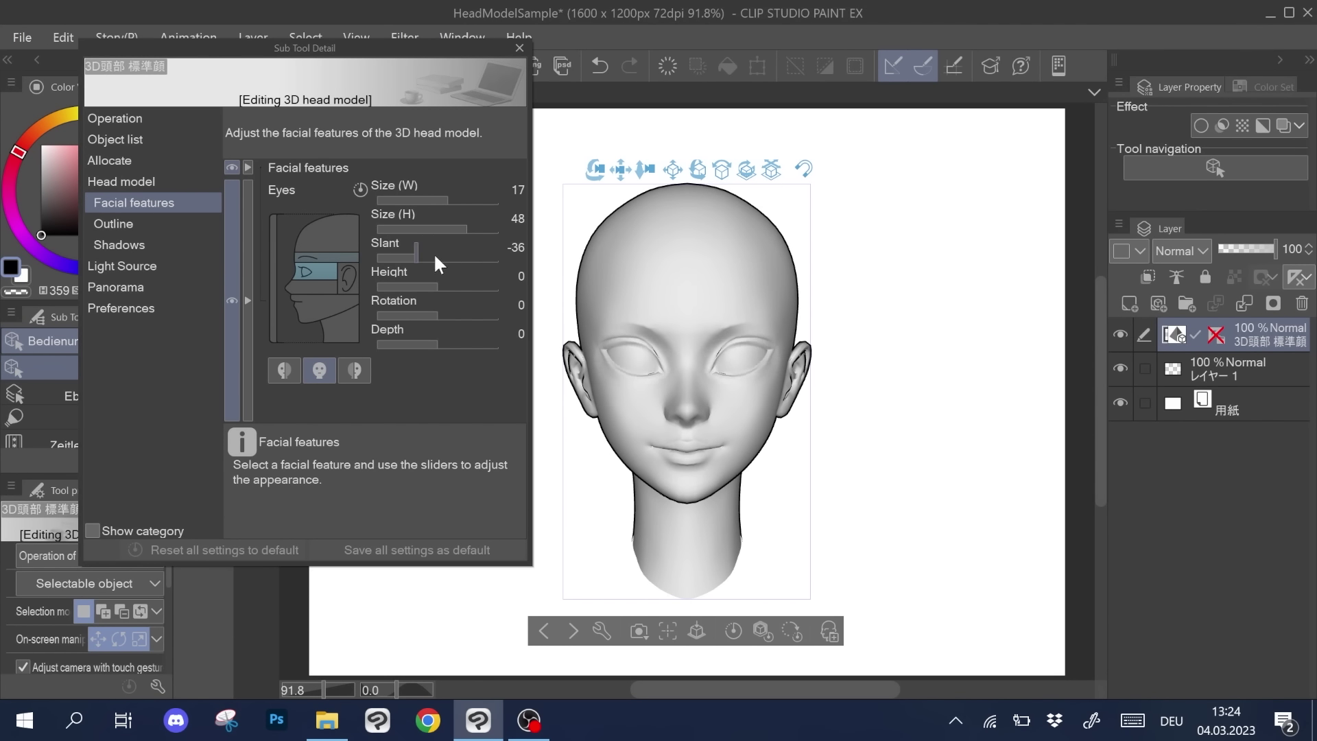
{"action": "left_click", "coordinate": [435, 259]}
{"action": "left_click_drag", "start_coordinate": [460, 286], "coordinate": [434, 312]}
{"action": "left_click", "coordinate": [457, 340]}
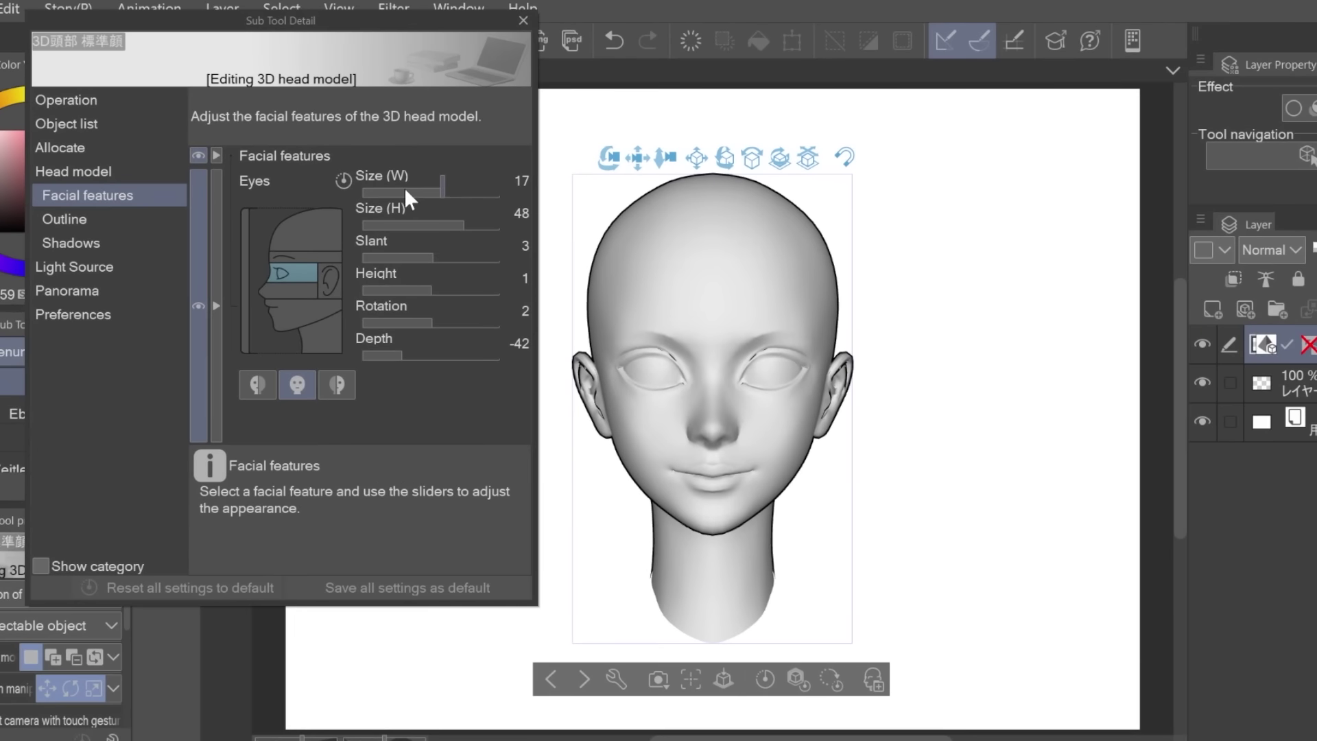
- Set the eyes to Size (W) 10, Size (H) -9, Slant -14 and Rotation -4
{"action": "left_click_drag", "start_coordinate": [415, 198], "coordinate": [432, 199]}
{"action": "left_click", "coordinate": [422, 227]}
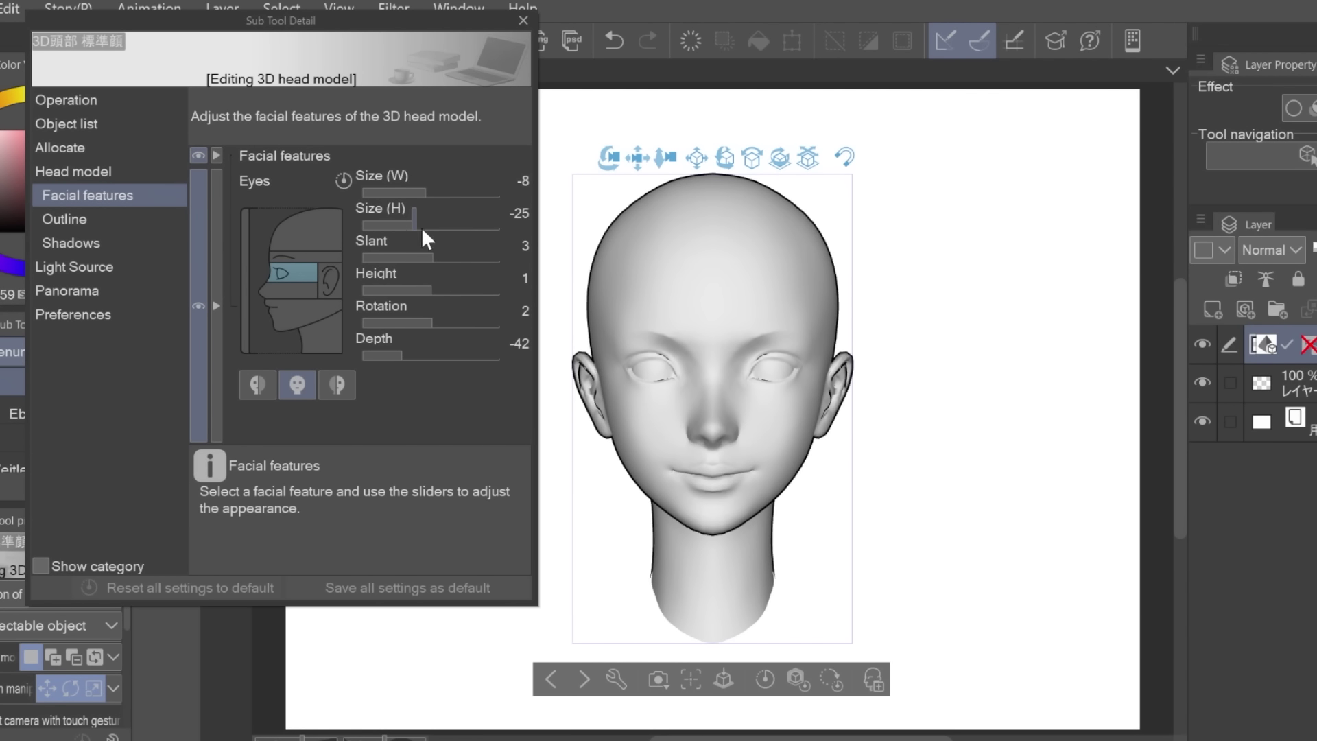
{"action": "left_click", "coordinate": [438, 191]}
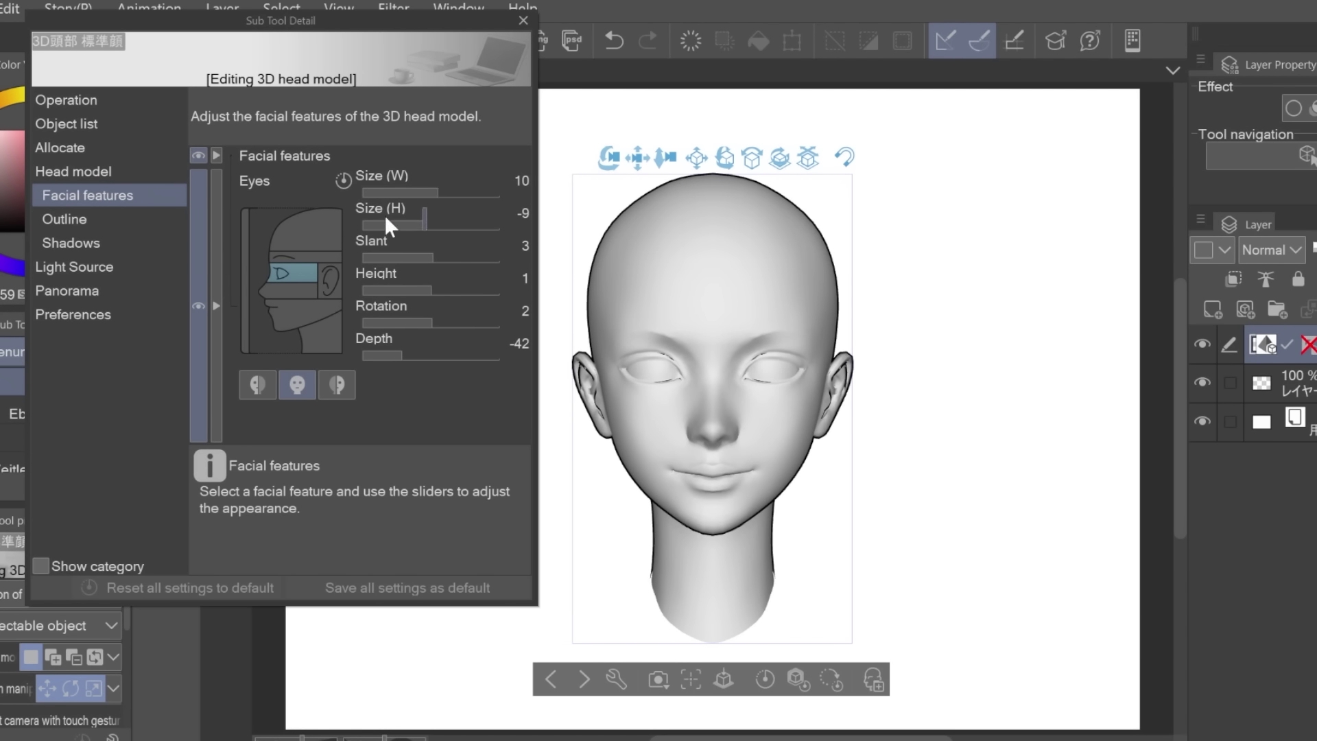
{"action": "left_click", "coordinate": [445, 256]}
{"action": "left_click", "coordinate": [427, 257]}
{"action": "left_click", "coordinate": [421, 247]}
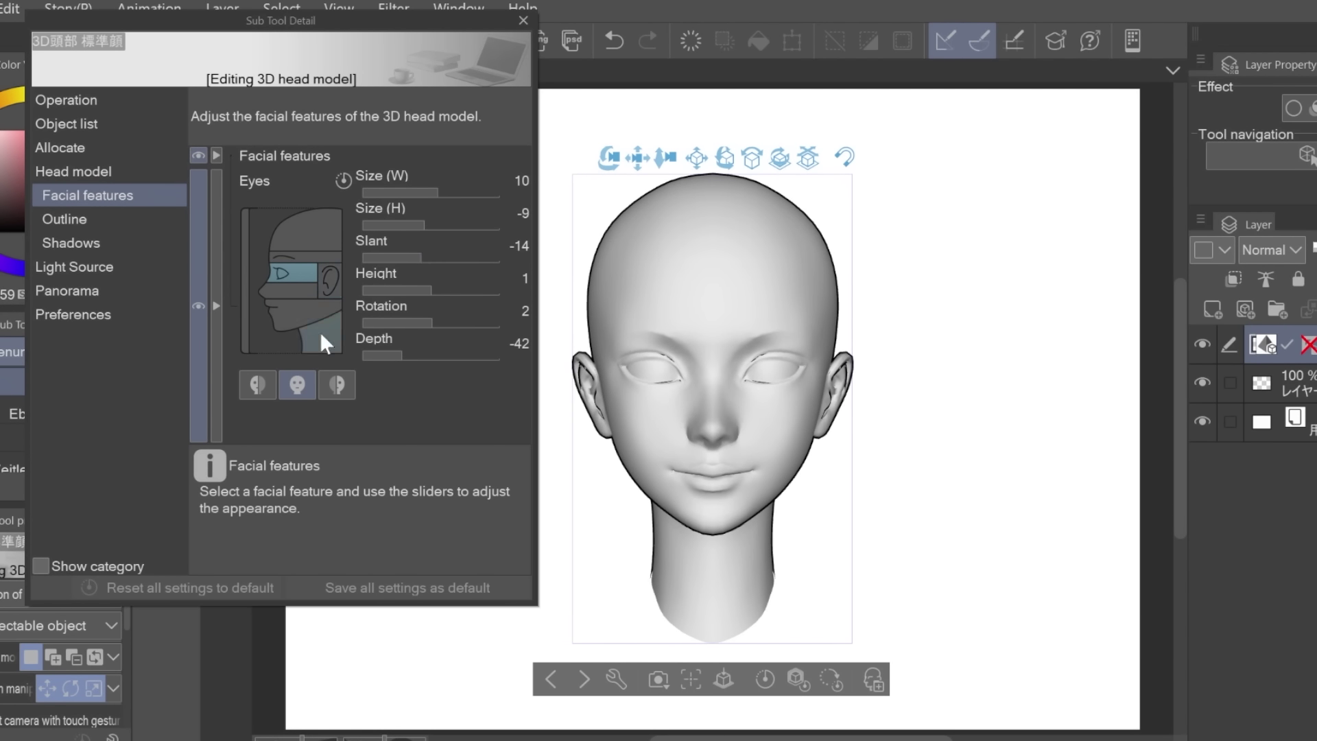
{"action": "left_click", "coordinate": [421, 318]}
{"action": "left_click", "coordinate": [427, 318]}
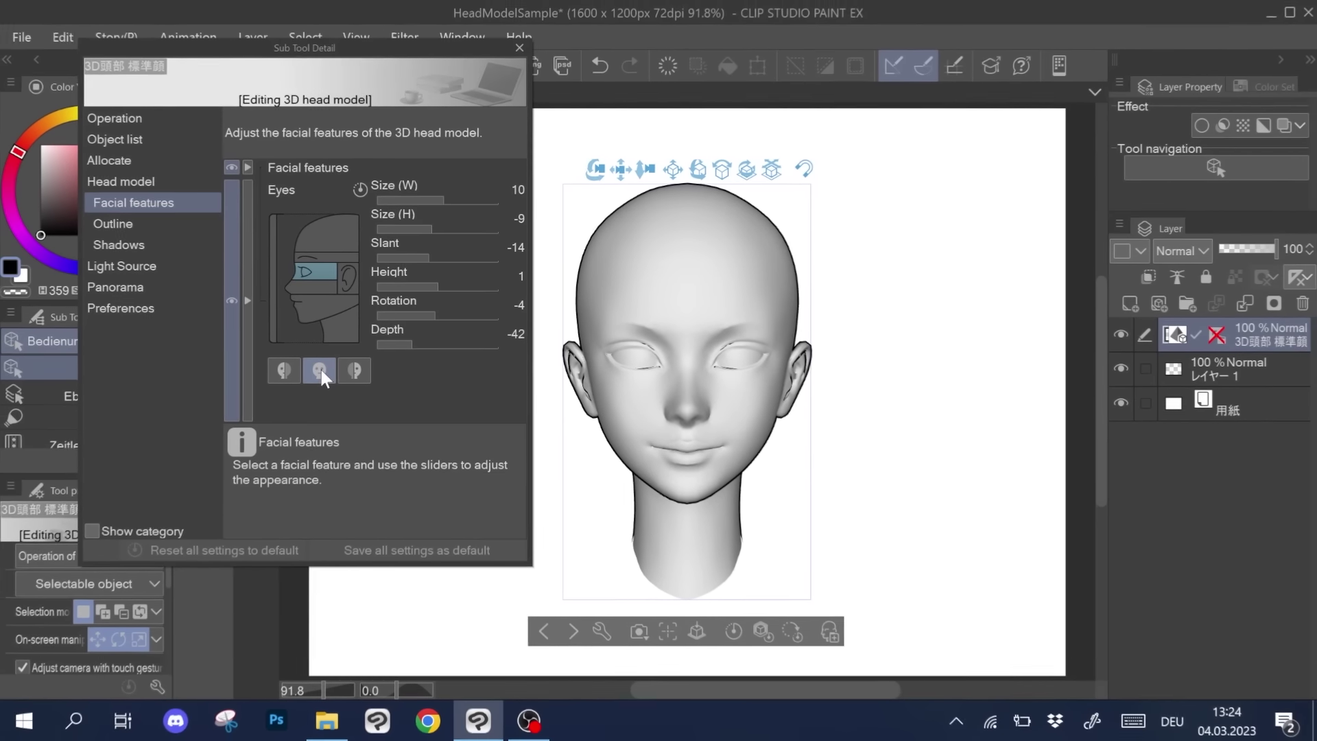
- Shape the mouth with Position -17, Width -15, Fullness -25, Depth -68 and Tilt -23
{"action": "left_click", "coordinate": [321, 369]}
{"action": "left_click", "coordinate": [437, 314]}
{"action": "left_click", "coordinate": [422, 343]}
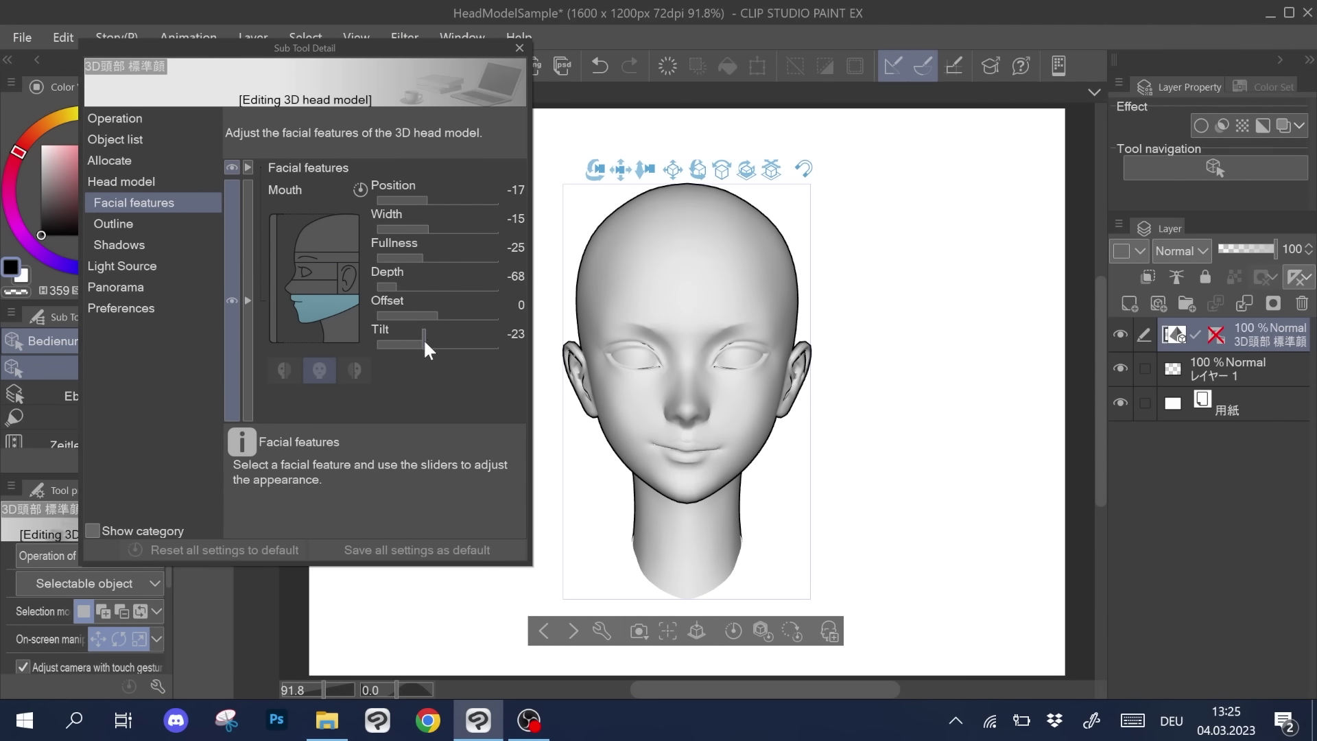
- Adjust the nose's Height, Position, bridge depth and Angle, and set the brows' Tilt to -65
{"action": "left_click", "coordinate": [319, 283]}
{"action": "left_click_drag", "start_coordinate": [404, 197], "coordinate": [464, 199]}
{"action": "left_click_drag", "start_coordinate": [416, 226], "coordinate": [434, 223]}
{"action": "left_click_drag", "start_coordinate": [447, 314], "coordinate": [438, 341]}
{"action": "left_click", "coordinate": [343, 260]}
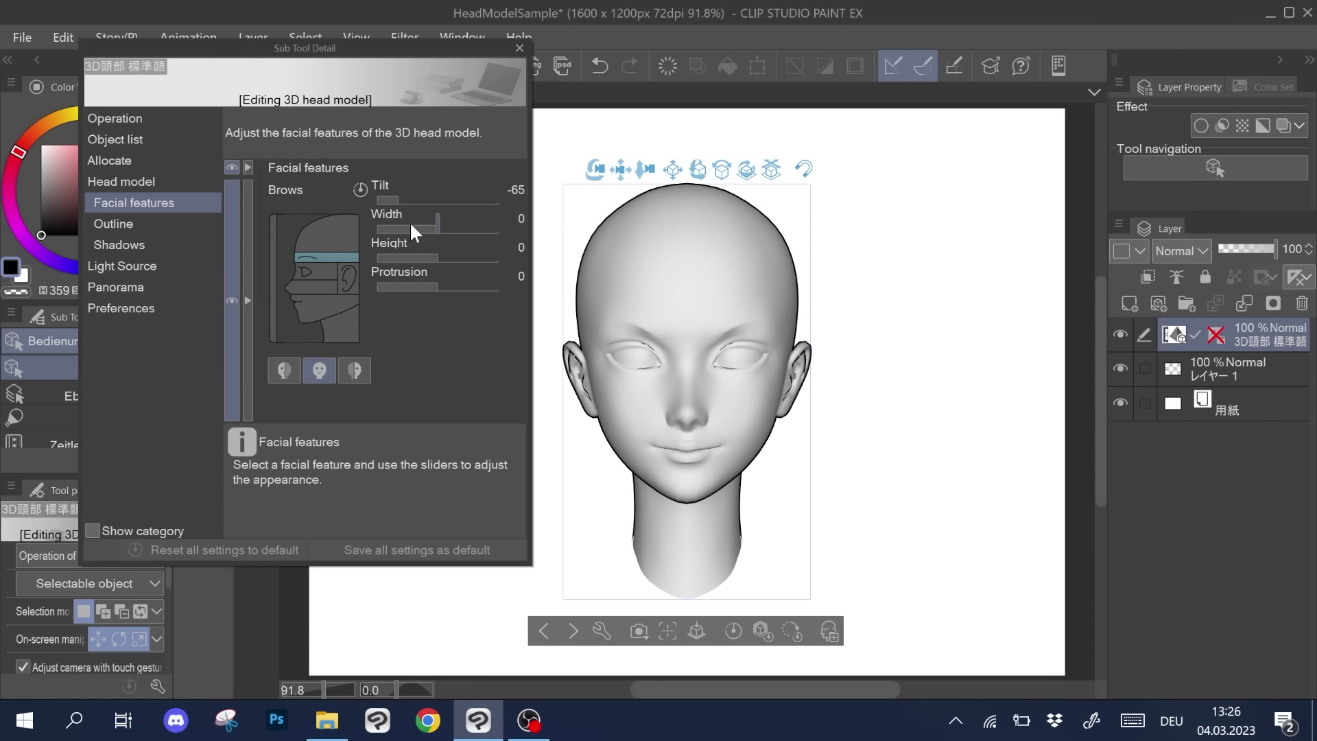
- Set the ears' Size (W) to 87 and adjust their Size (H), Forward/back, Position, Flare and Tilt
{"action": "left_click", "coordinate": [348, 277]}
{"action": "left_click_drag", "start_coordinate": [437, 200], "coordinate": [490, 200]}
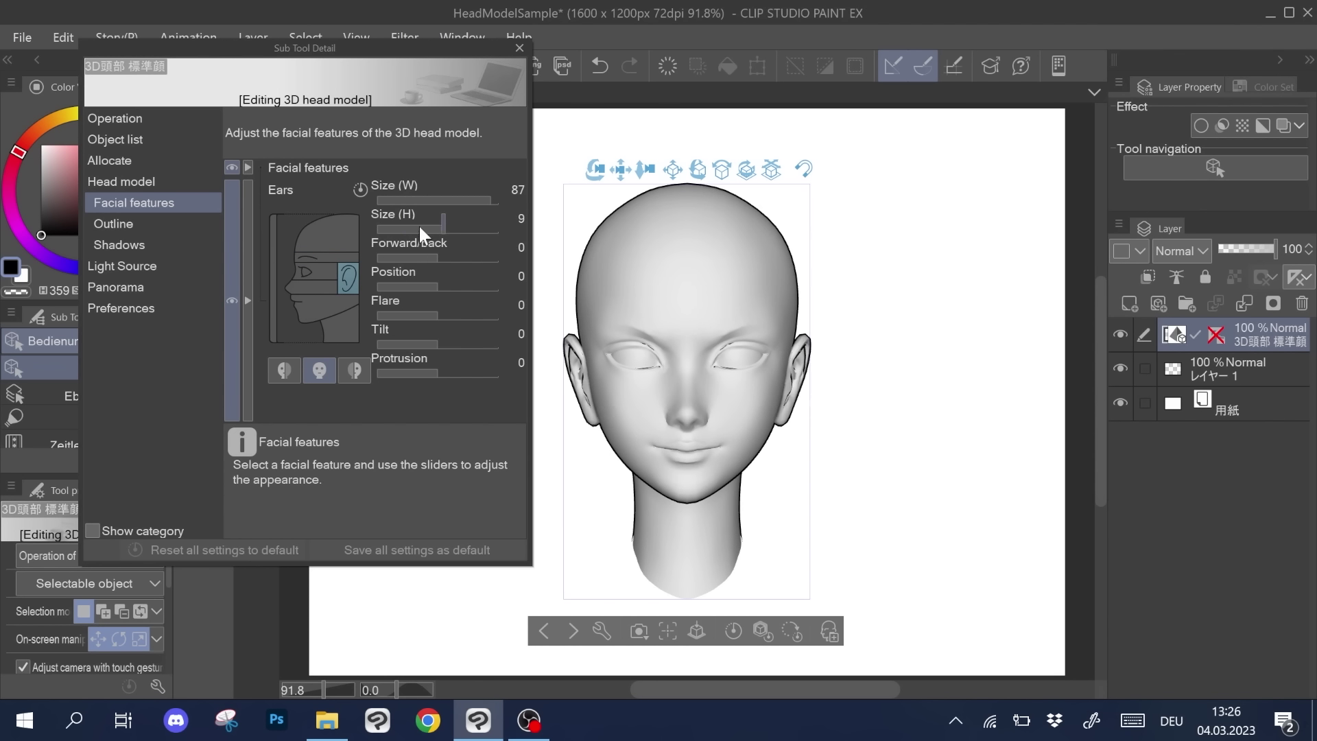
{"action": "left_click_drag", "start_coordinate": [418, 229], "coordinate": [422, 228]}
{"action": "left_click_drag", "start_coordinate": [437, 258], "coordinate": [462, 257]}
{"action": "left_click_drag", "start_coordinate": [437, 286], "coordinate": [426, 315]}
{"action": "left_click_drag", "start_coordinate": [437, 343], "coordinate": [441, 343]}
{"action": "left_click", "coordinate": [319, 234]}
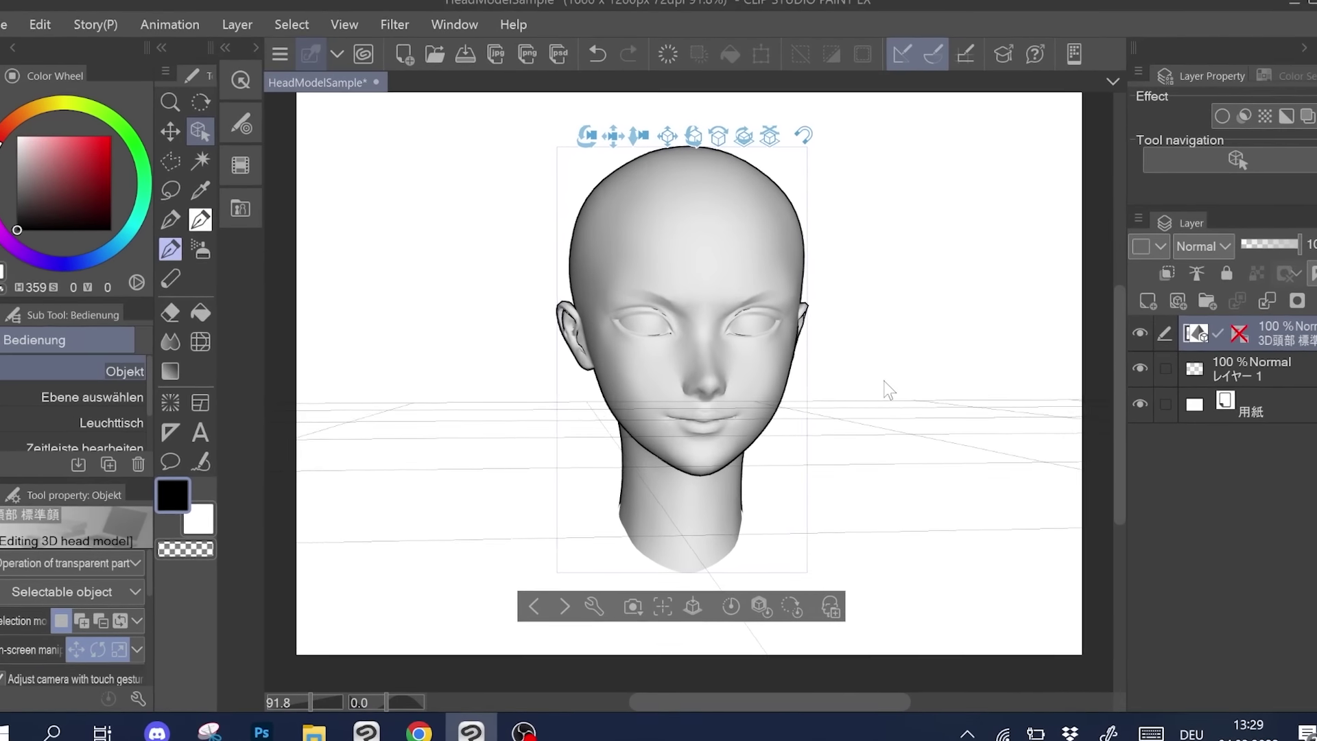
- Orbit around and zoom in on the customized 3D head to examine its reshaped features
{"action": "left_click_drag", "start_coordinate": [883, 381], "coordinate": [923, 449]}
{"action": "scroll", "coordinate": [926, 445], "scroll_direction": "up", "scroll_amount": 5}
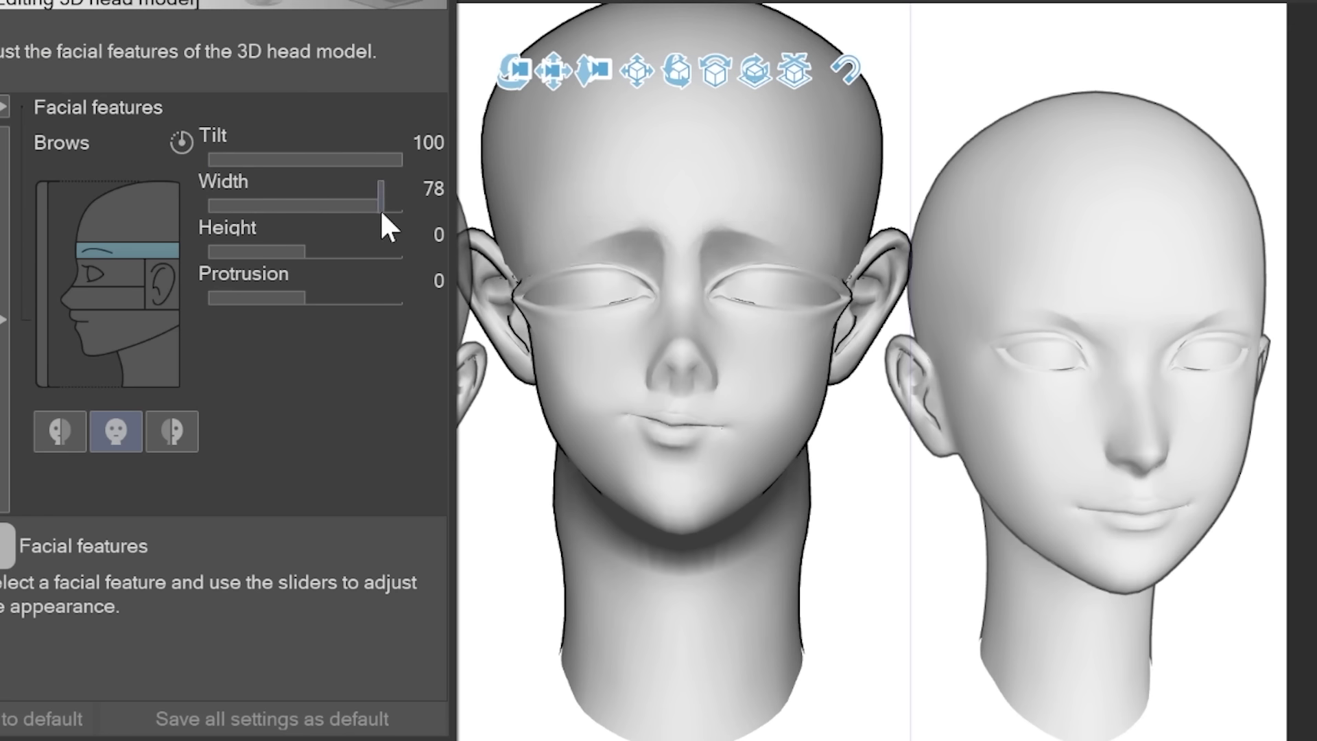
- Exaggerate the brows of the distorted demo head with Tilt 100 and Width 78
{"action": "left_click", "coordinate": [500, 259]}
{"action": "left_click", "coordinate": [379, 287]}
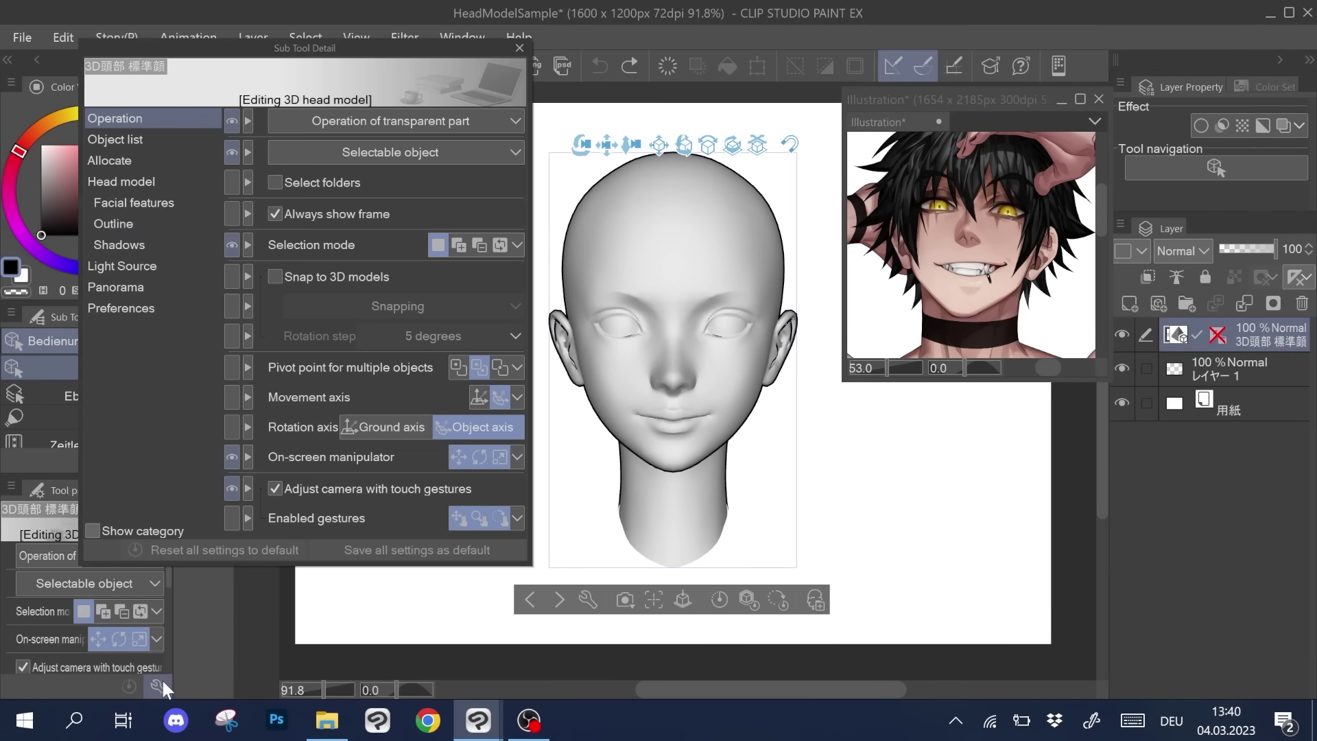
- Match the eyes to the reference character with Size (W) 10, Size (H) -25, Slant -14, Height 25 and Rotation -14
{"action": "left_click", "coordinate": [116, 204]}
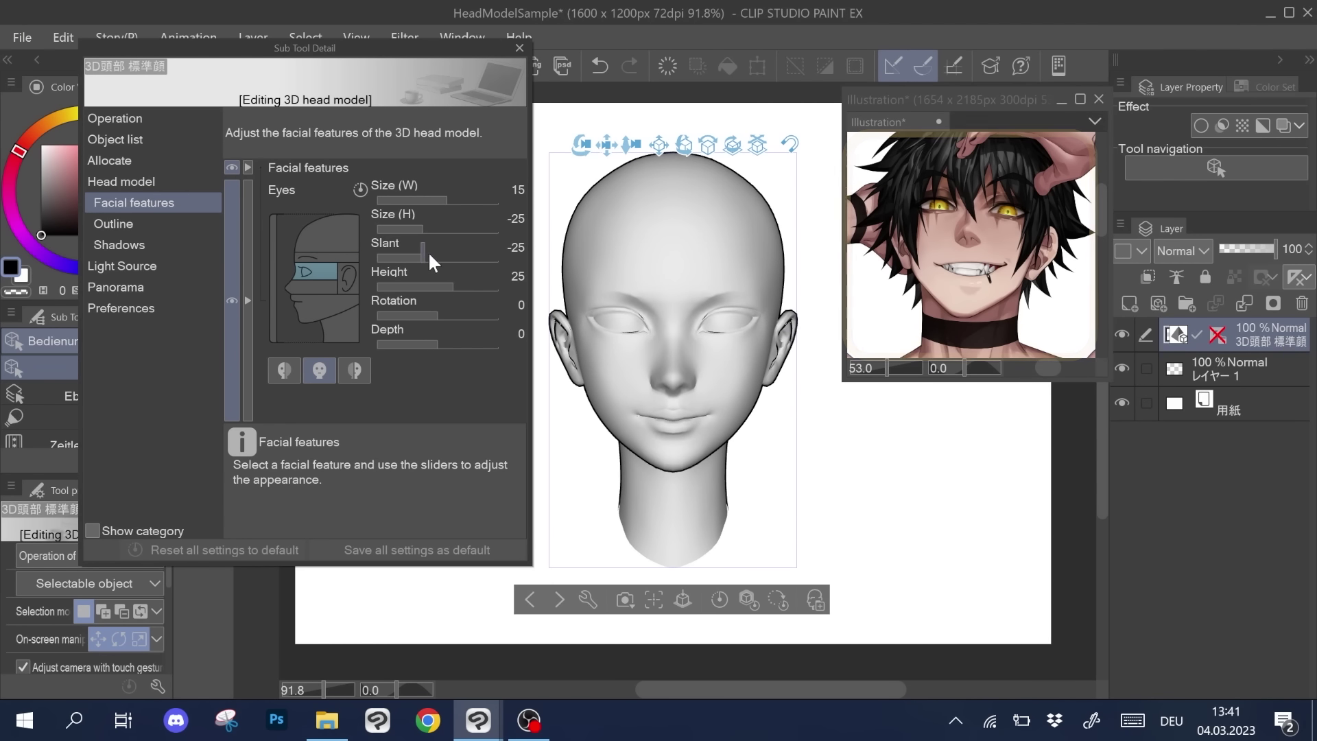
{"action": "left_click", "coordinate": [429, 257]}
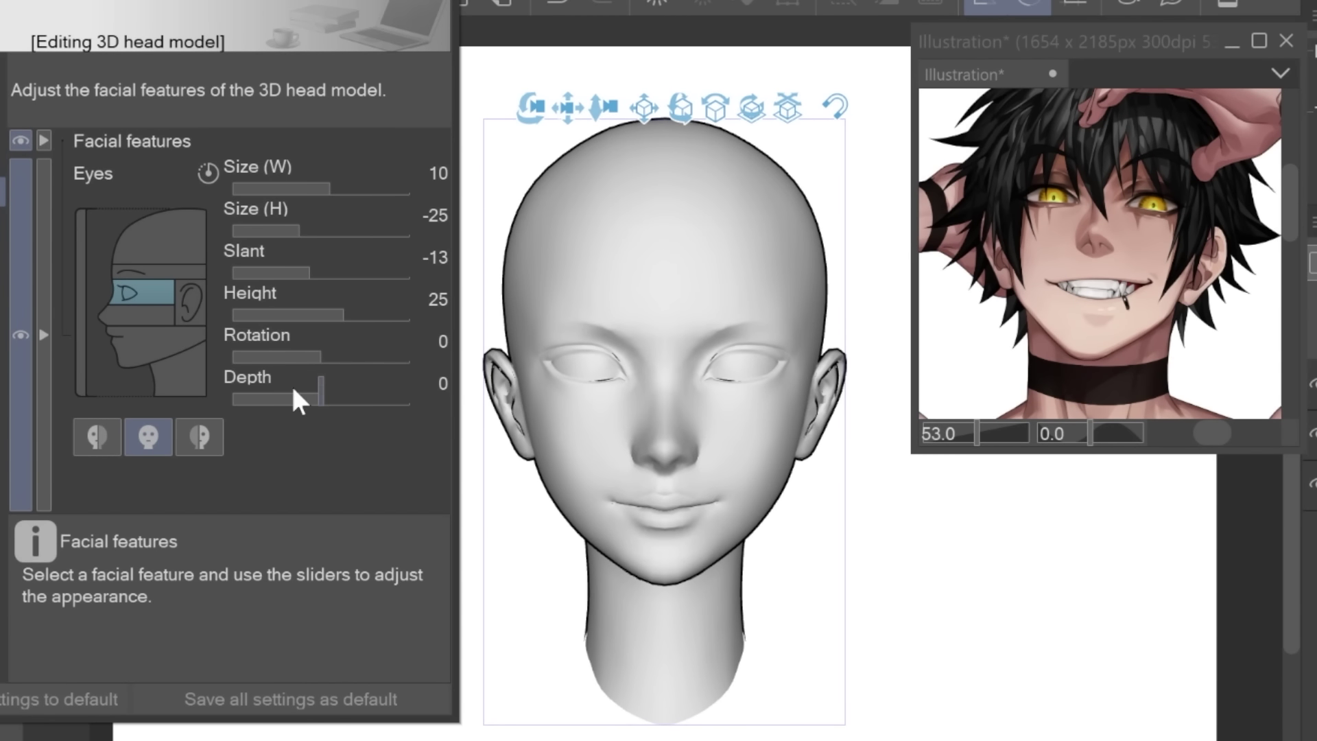
{"action": "left_click_drag", "start_coordinate": [296, 357], "coordinate": [307, 356]}
{"action": "left_click_drag", "start_coordinate": [330, 188], "coordinate": [329, 187]}
{"action": "left_click_drag", "start_coordinate": [307, 356], "coordinate": [309, 355]}
{"action": "left_click", "coordinate": [318, 269]}
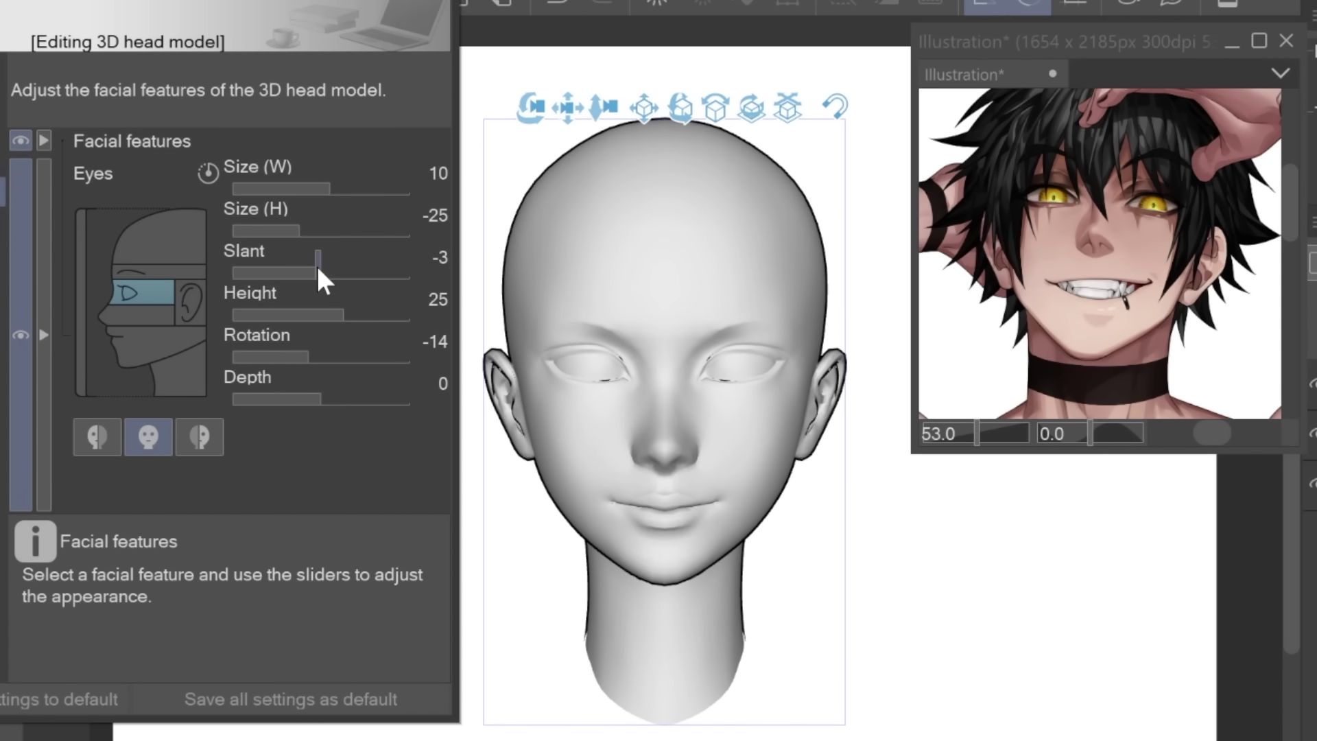
{"action": "left_click", "coordinate": [295, 399]}
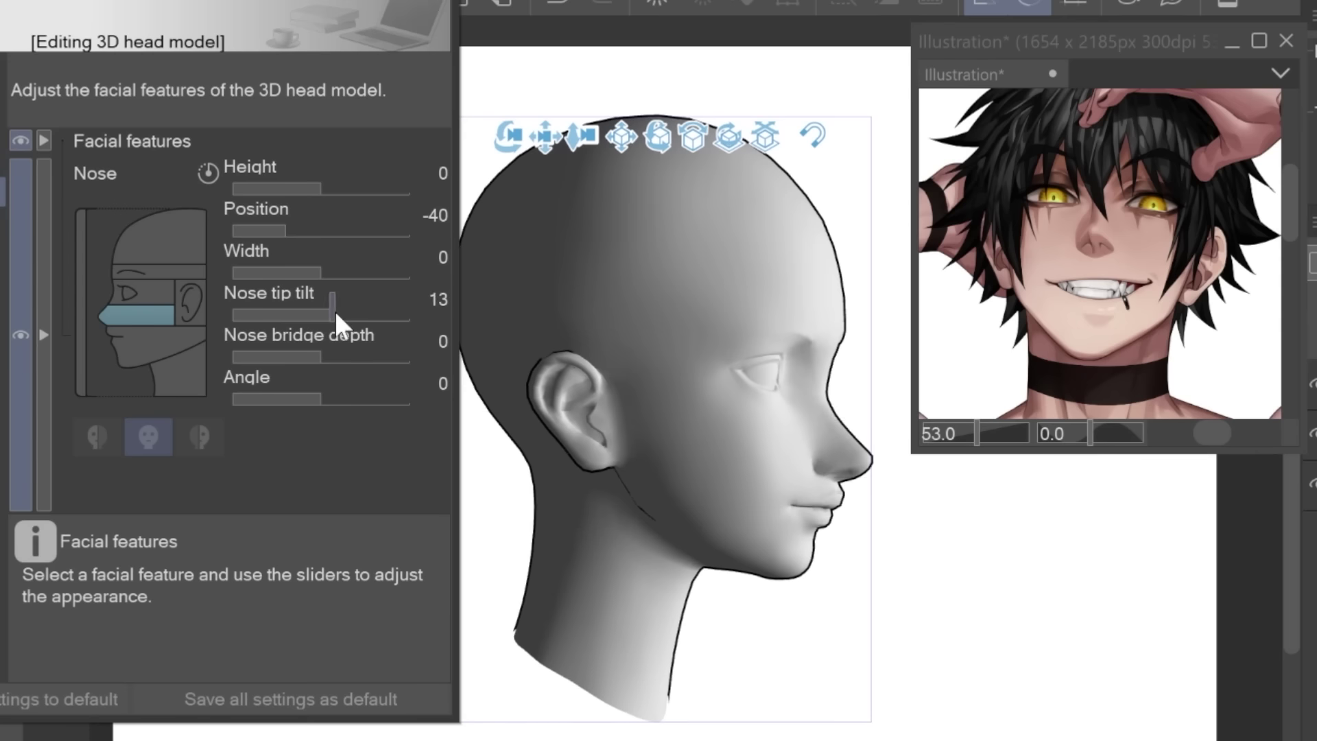
- Set the Nose tip tilt to 14 and adjust the eyes' Depth while viewing the head in profile
{"action": "left_click", "coordinate": [331, 352]}
{"action": "left_click", "coordinate": [306, 338]}
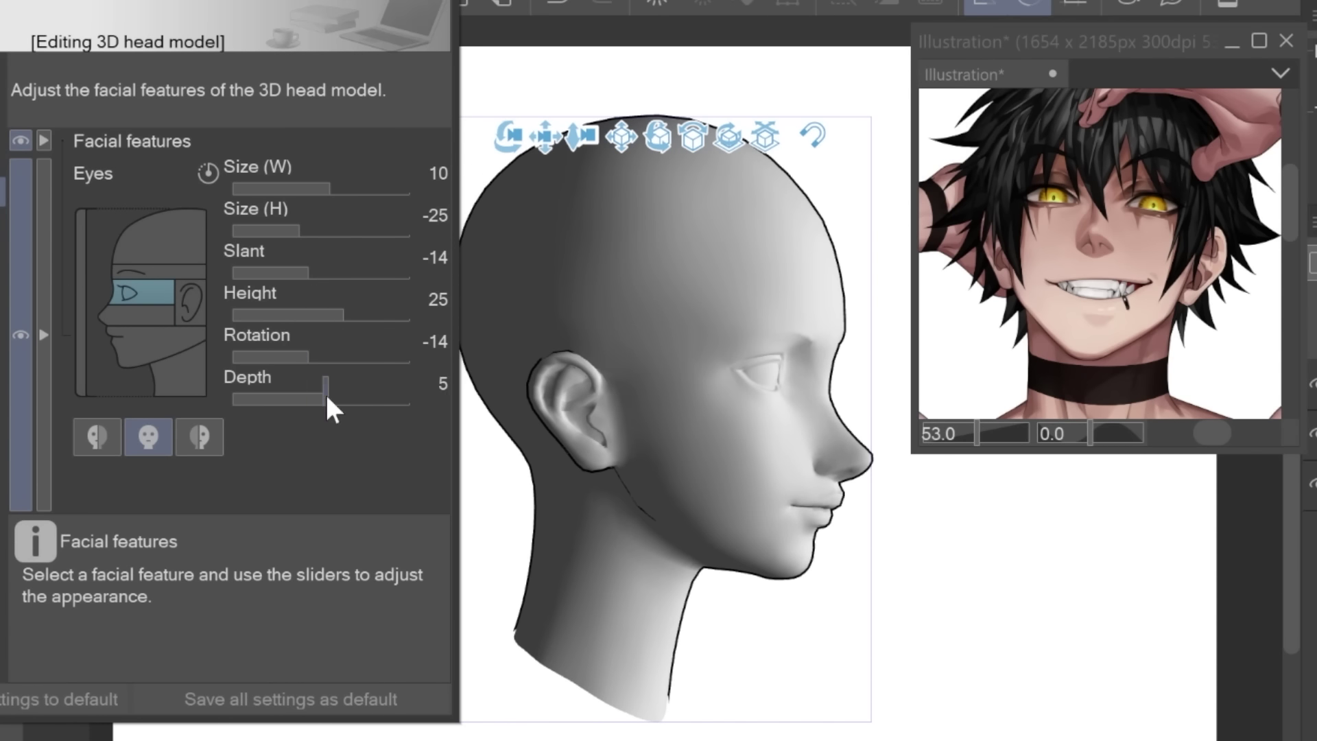
{"action": "left_click", "coordinate": [325, 399]}
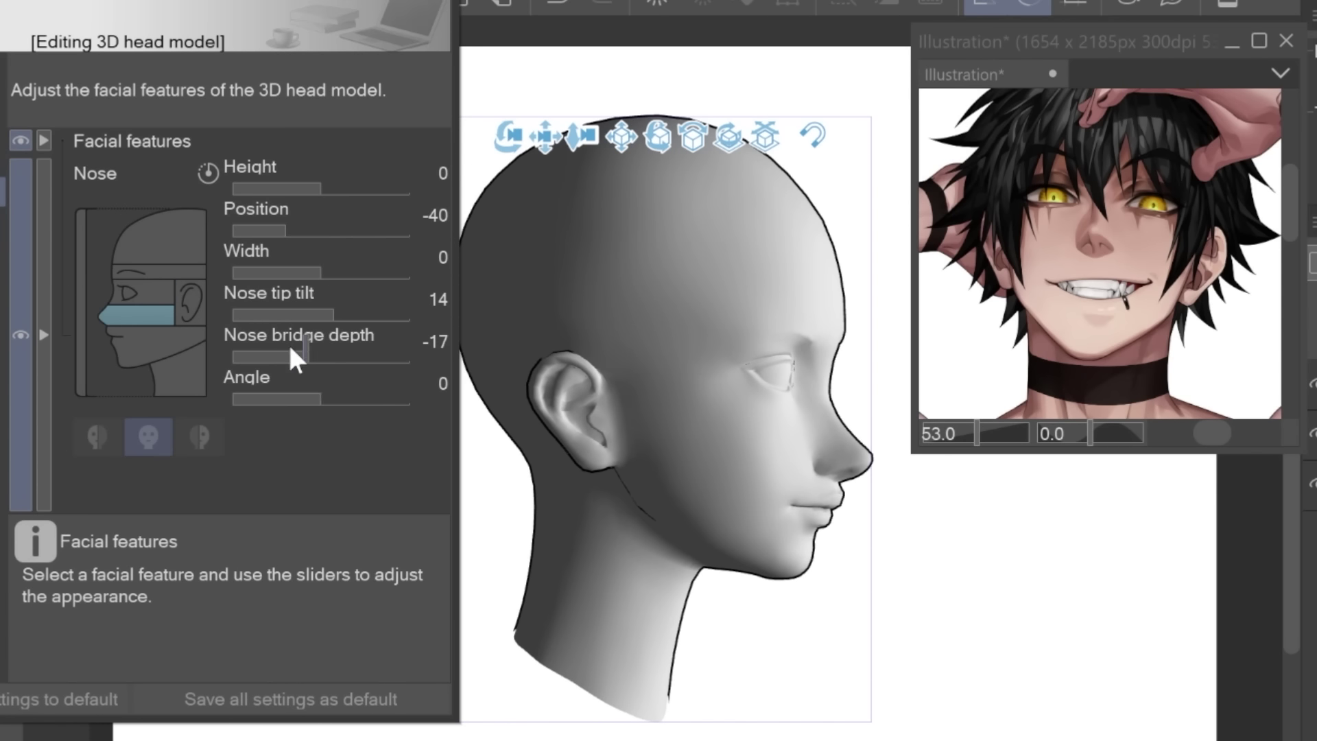
- Set the Nose bridge depth to -35 and the nose's Position to -8, and adjust its Width
{"action": "left_click", "coordinate": [290, 356]}
{"action": "left_click", "coordinate": [302, 230]}
{"action": "left_click", "coordinate": [313, 231]}
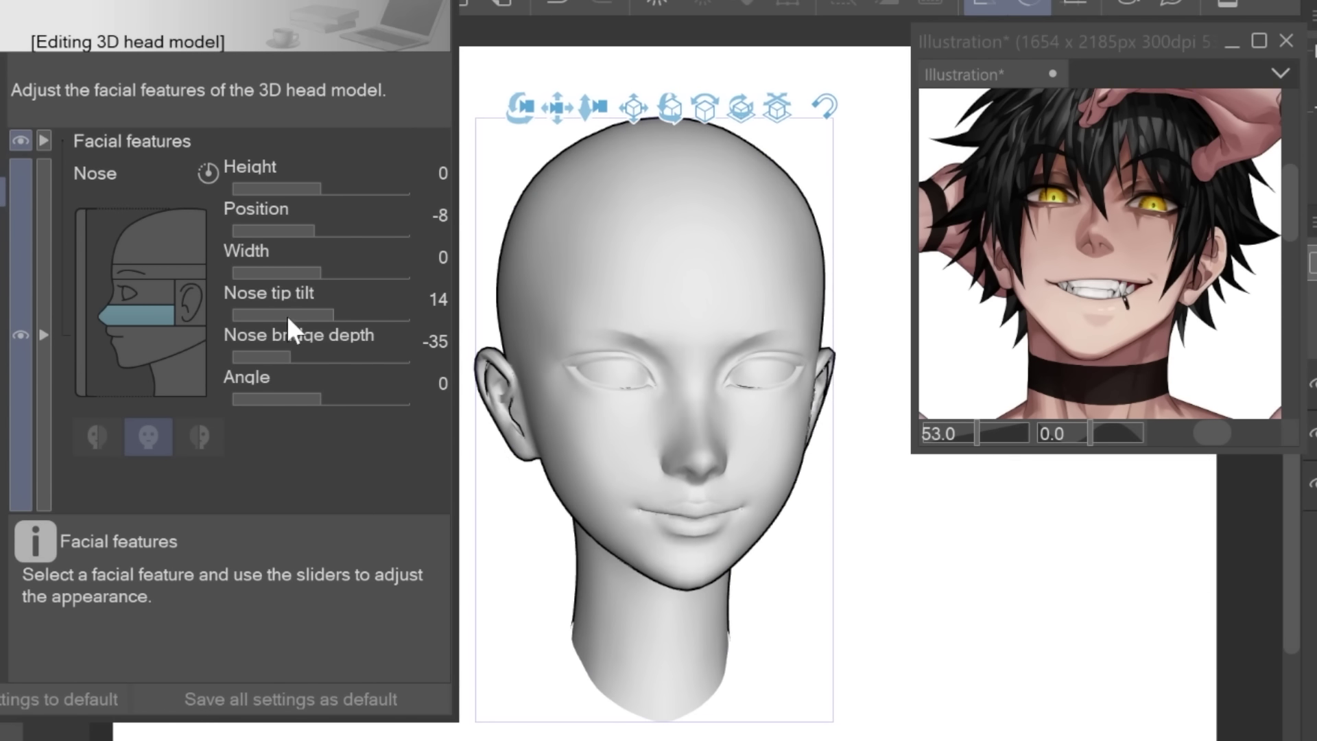
{"action": "left_click", "coordinate": [297, 272]}
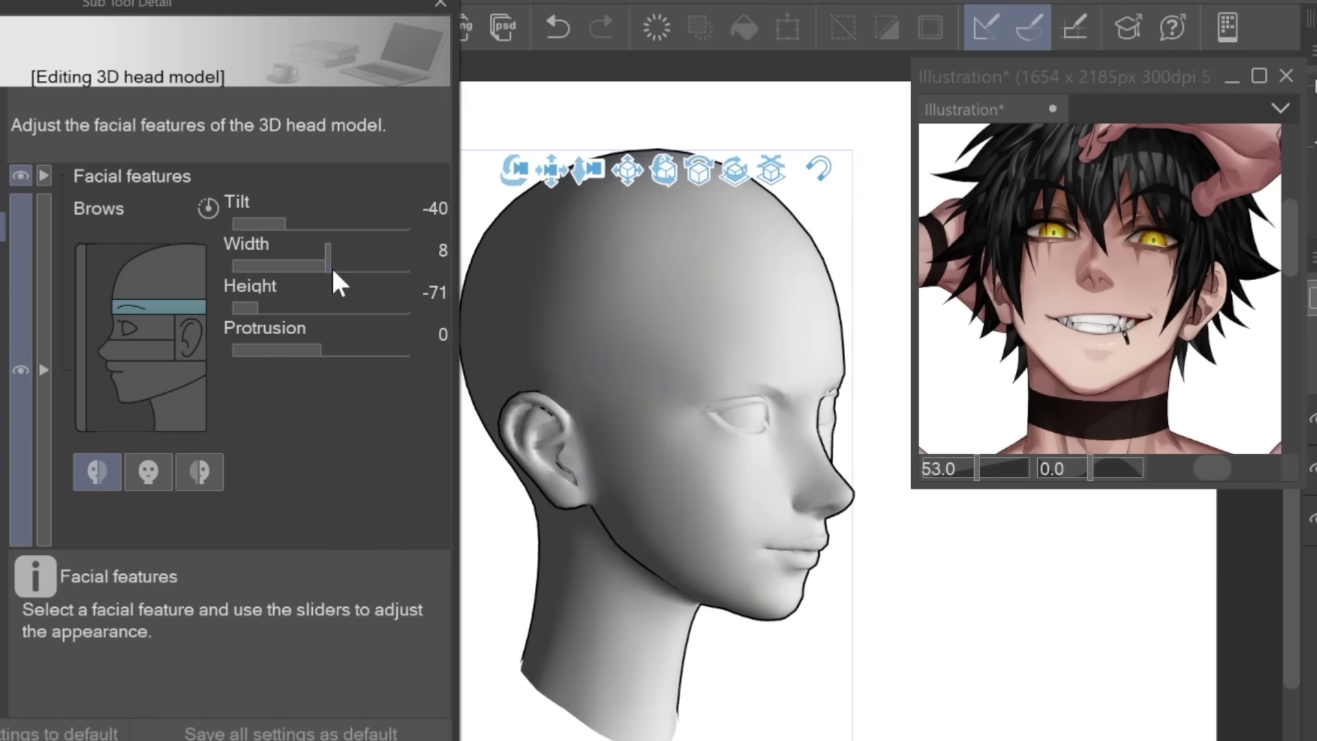
- Shape the brows separately for each side of the face, giving one side Tilt 22, Width 31, Height 9 and Protrusion 18
{"action": "left_click", "coordinate": [300, 349]}
{"action": "left_click", "coordinate": [325, 218]}
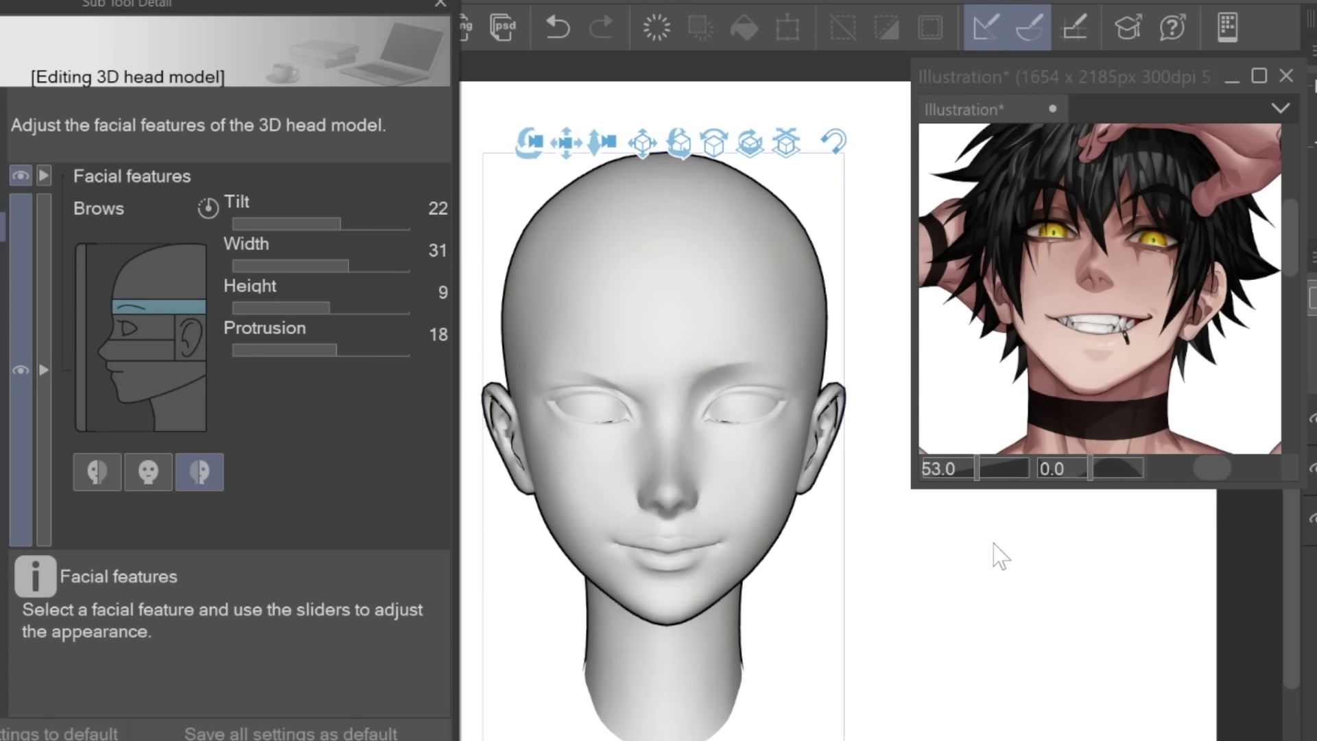
- Set the mouth's Position to -23, Width to -7, Fullness to -42 and Depth to -10
{"action": "left_click", "coordinate": [327, 215]}
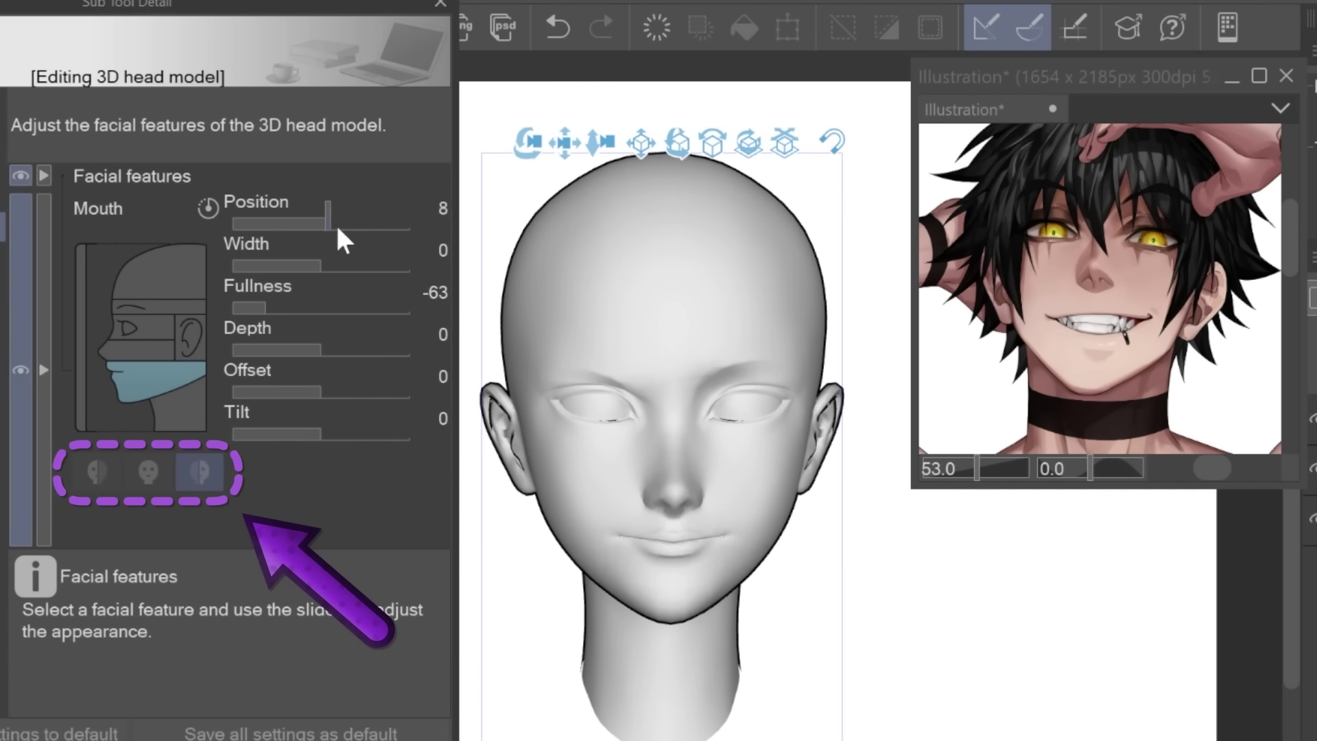
{"action": "left_click_drag", "start_coordinate": [336, 223], "coordinate": [300, 222]}
{"action": "left_click", "coordinate": [315, 261]}
{"action": "left_click_drag", "start_coordinate": [317, 266], "coordinate": [320, 266]}
{"action": "left_click", "coordinate": [312, 346]}
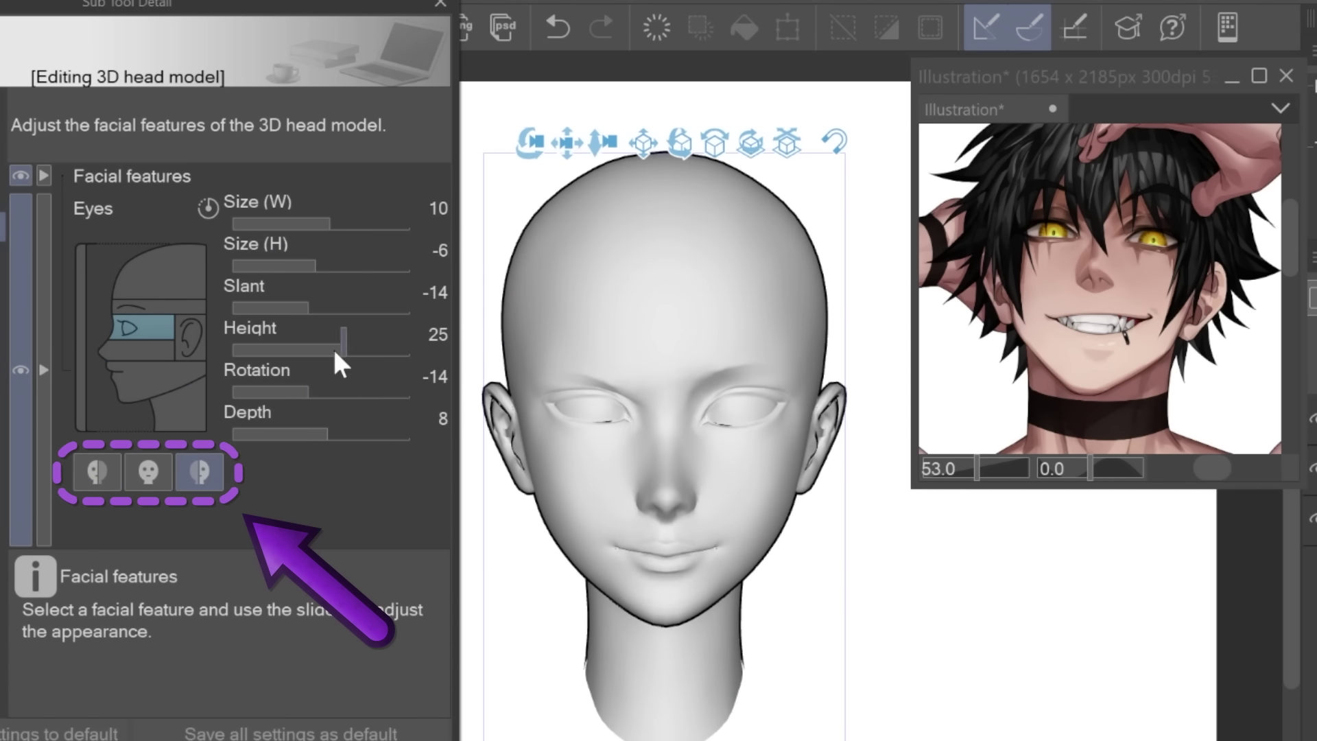
- Shape the eyes separately: left with Size (W) 6, Size (H) 3, Height 39 and Rotation -22; right with Size (H) -75 and Height 24
{"action": "left_click", "coordinate": [258, 261]}
{"action": "left_click", "coordinate": [357, 349]}
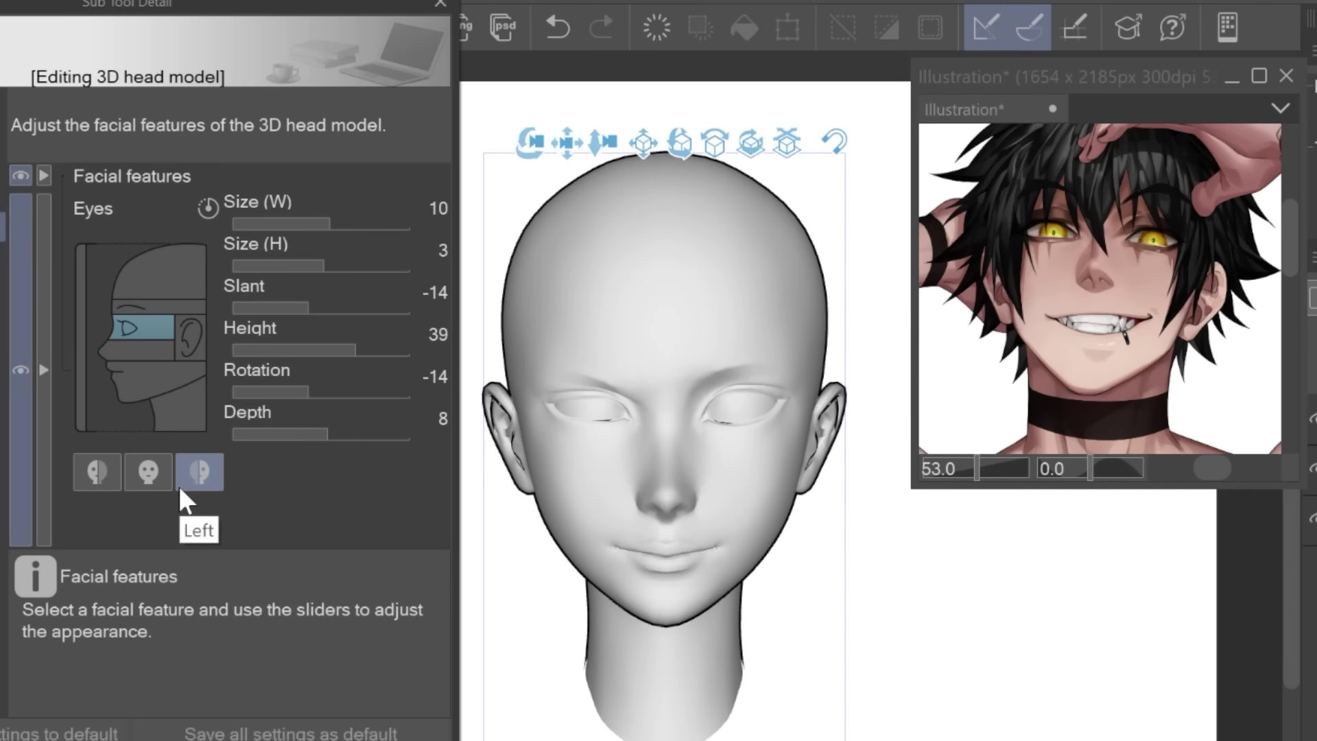
{"action": "left_click", "coordinate": [114, 343]}
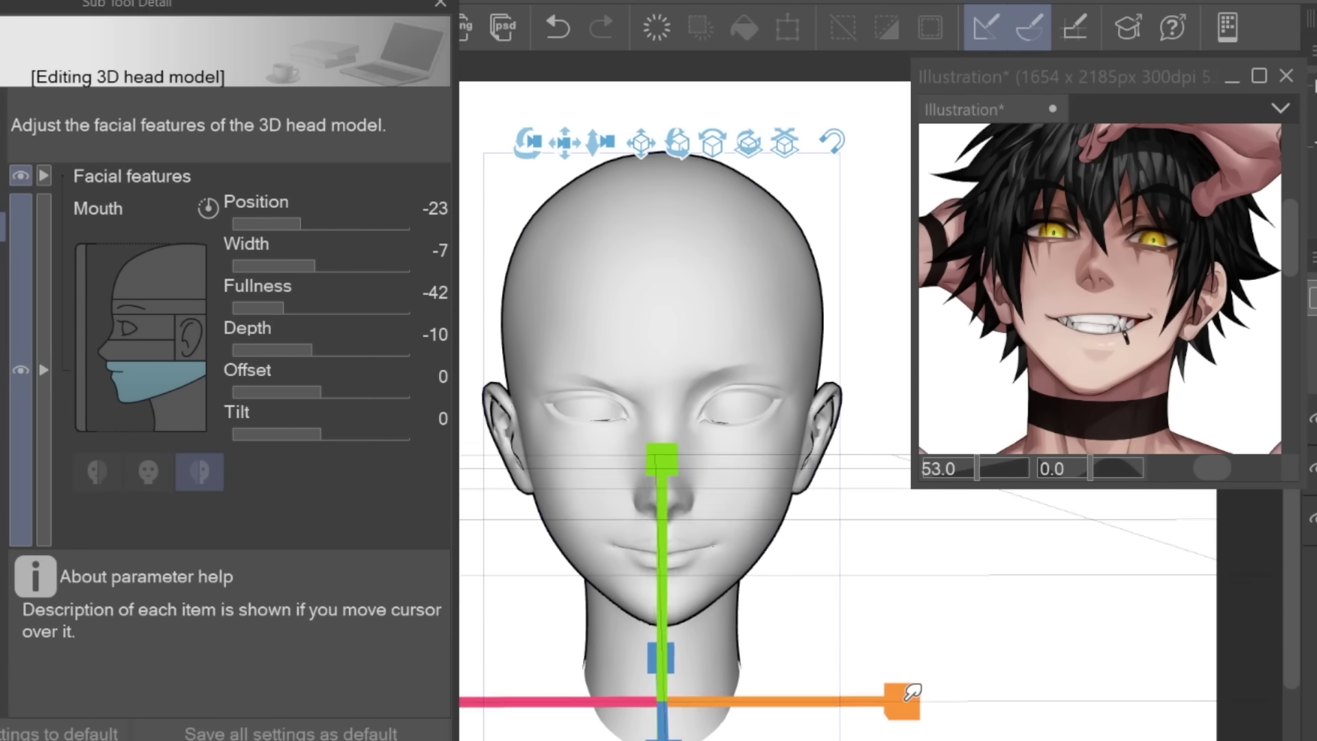
{"action": "left_click", "coordinate": [180, 406]}
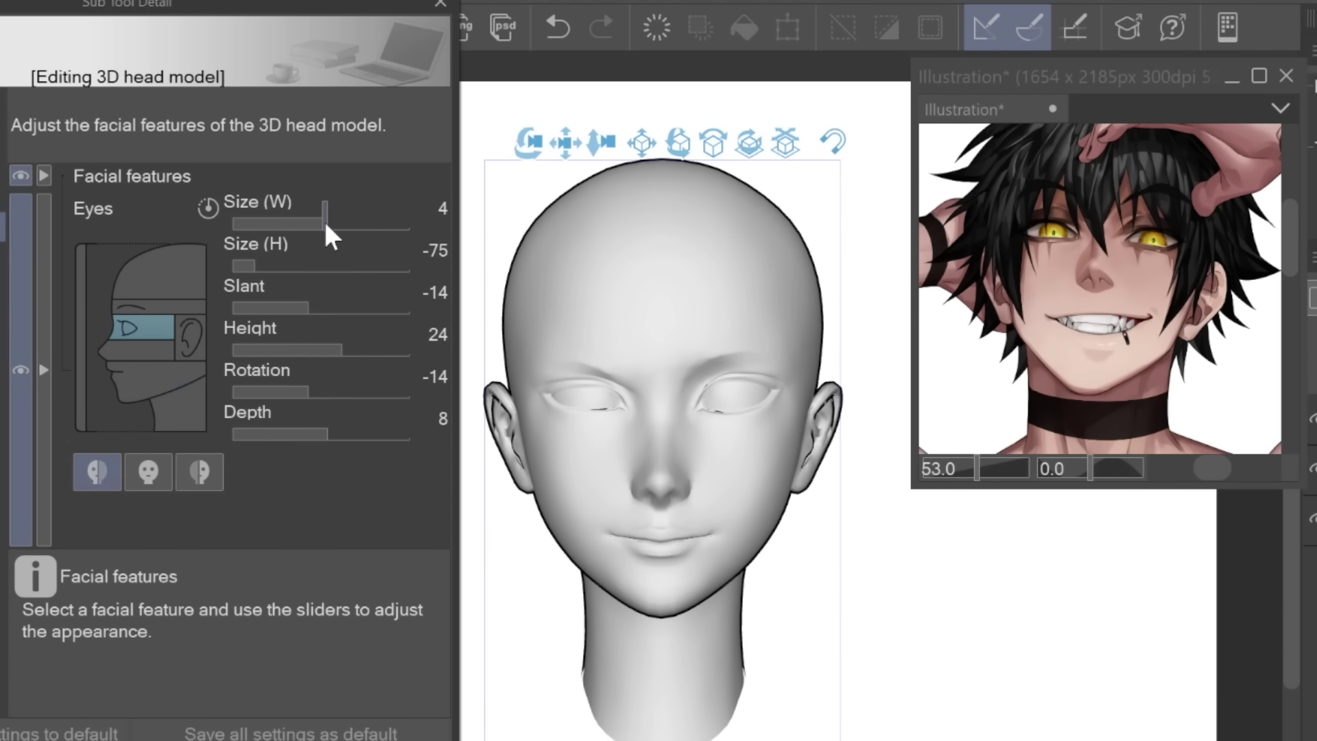
{"action": "left_click", "coordinate": [301, 387]}
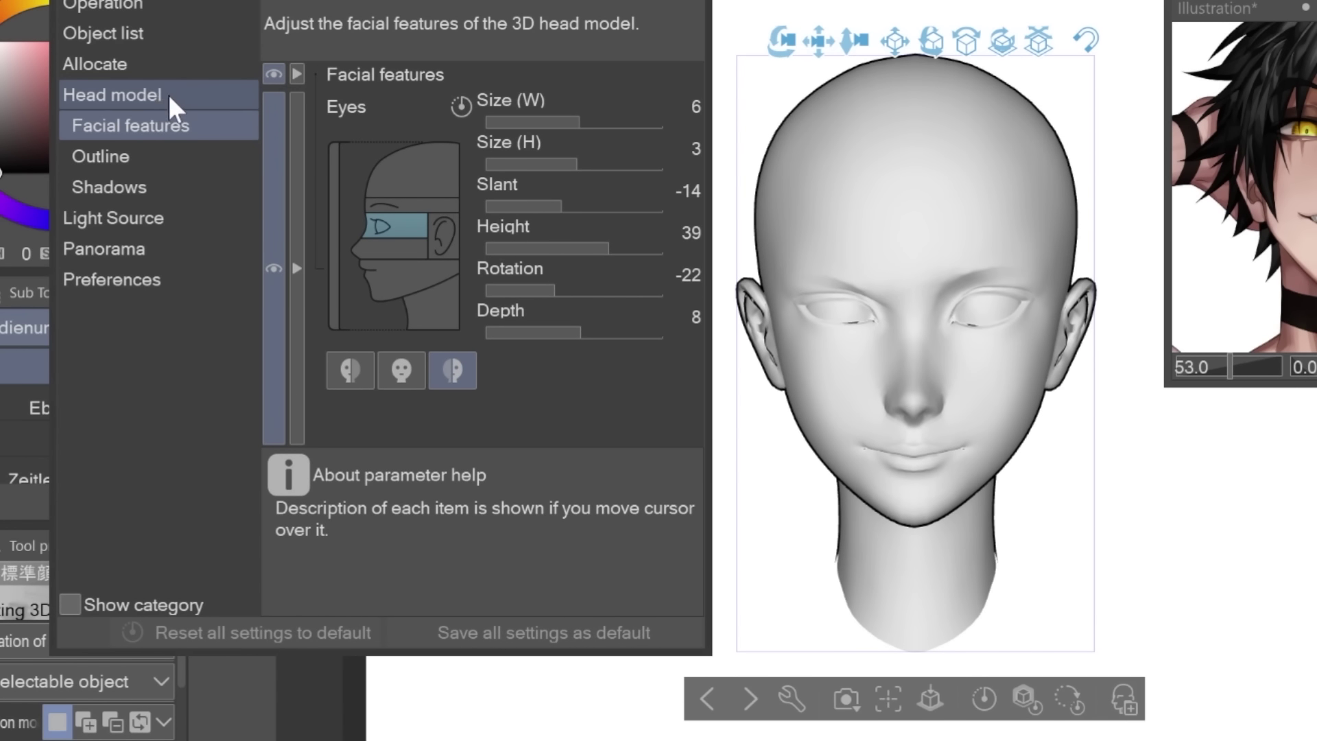
- In the Face Mixer, blend in the last row's middle face at 21 and its third face at 10
{"action": "left_click", "coordinate": [167, 94]}
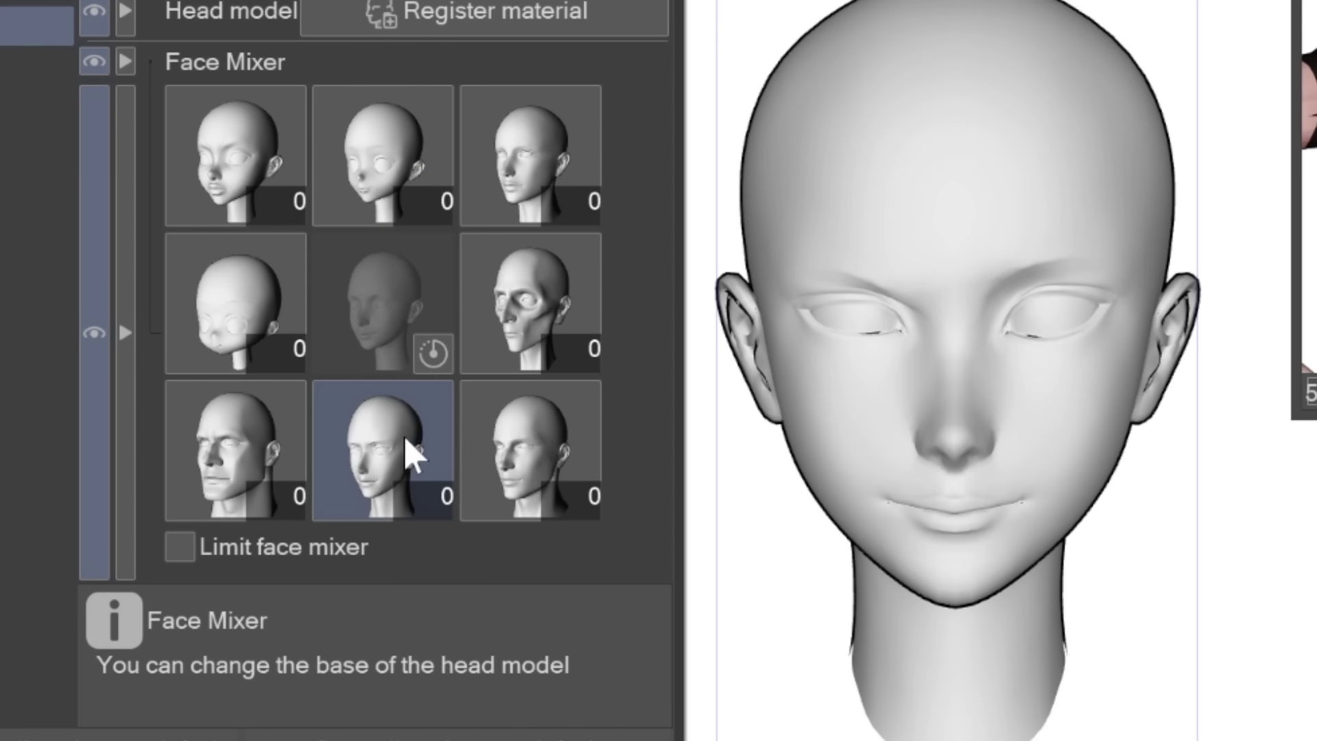
{"action": "left_click", "coordinate": [393, 481]}
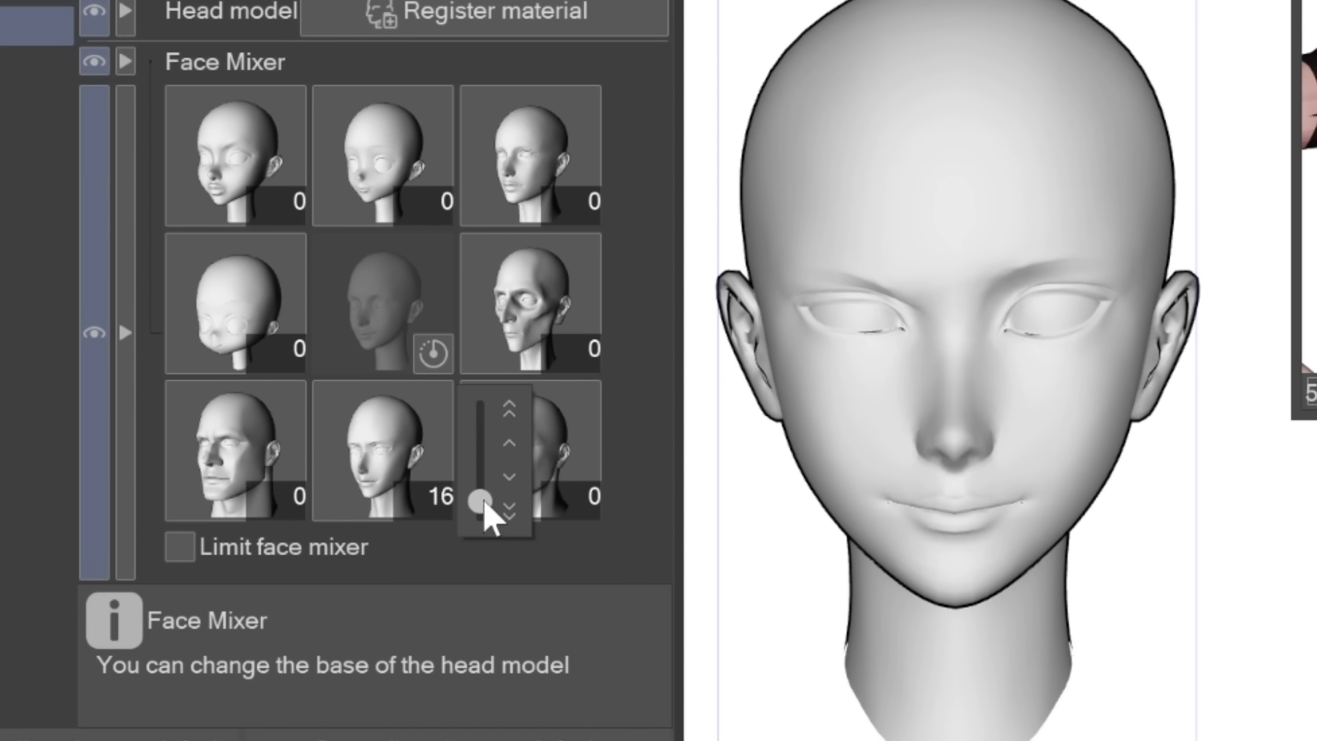
{"action": "mouse_move", "coordinate": [486, 504]}
{"action": "left_mouse_down"}
{"action": "mouse_move", "coordinate": [492, 470]}
{"action": "mouse_move", "coordinate": [489, 509]}
{"action": "mouse_move", "coordinate": [489, 498]}
{"action": "left_mouse_up"}
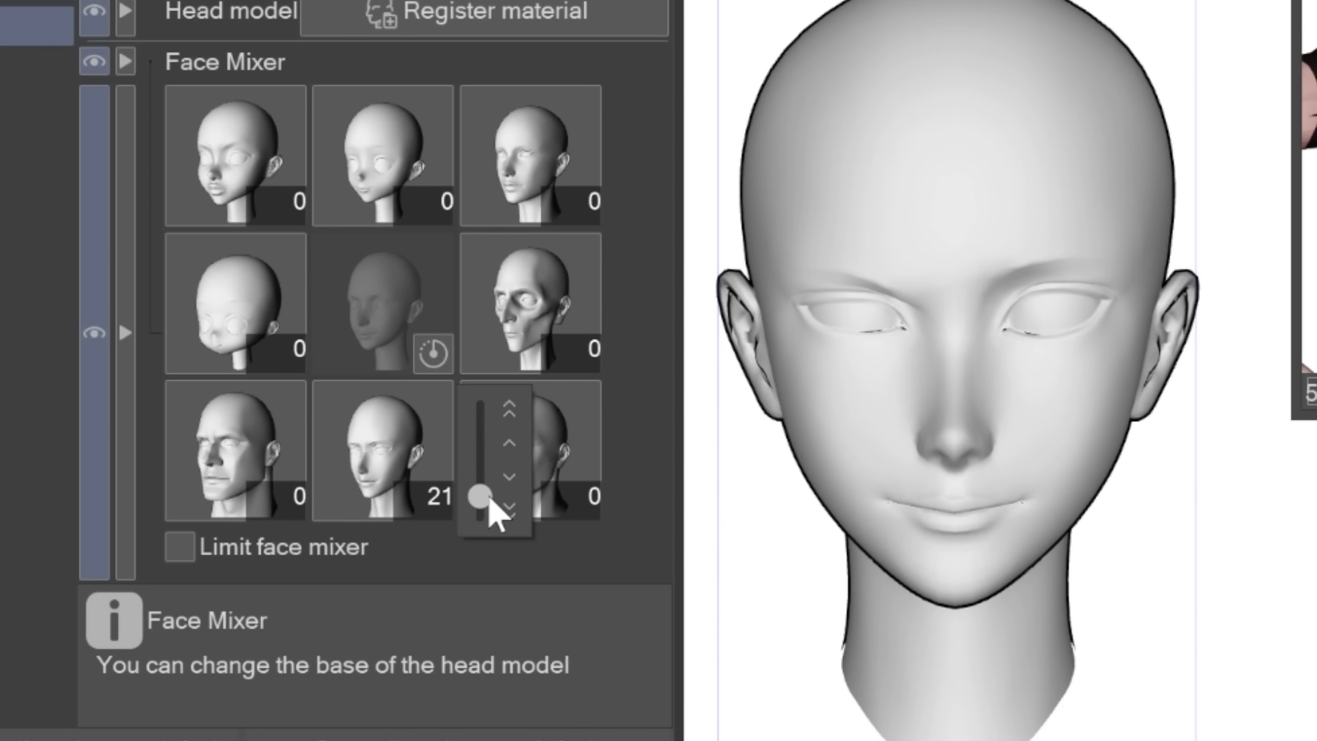
{"action": "left_click", "coordinate": [544, 455]}
{"action": "left_click_drag", "start_coordinate": [626, 521], "coordinate": [625, 515]}
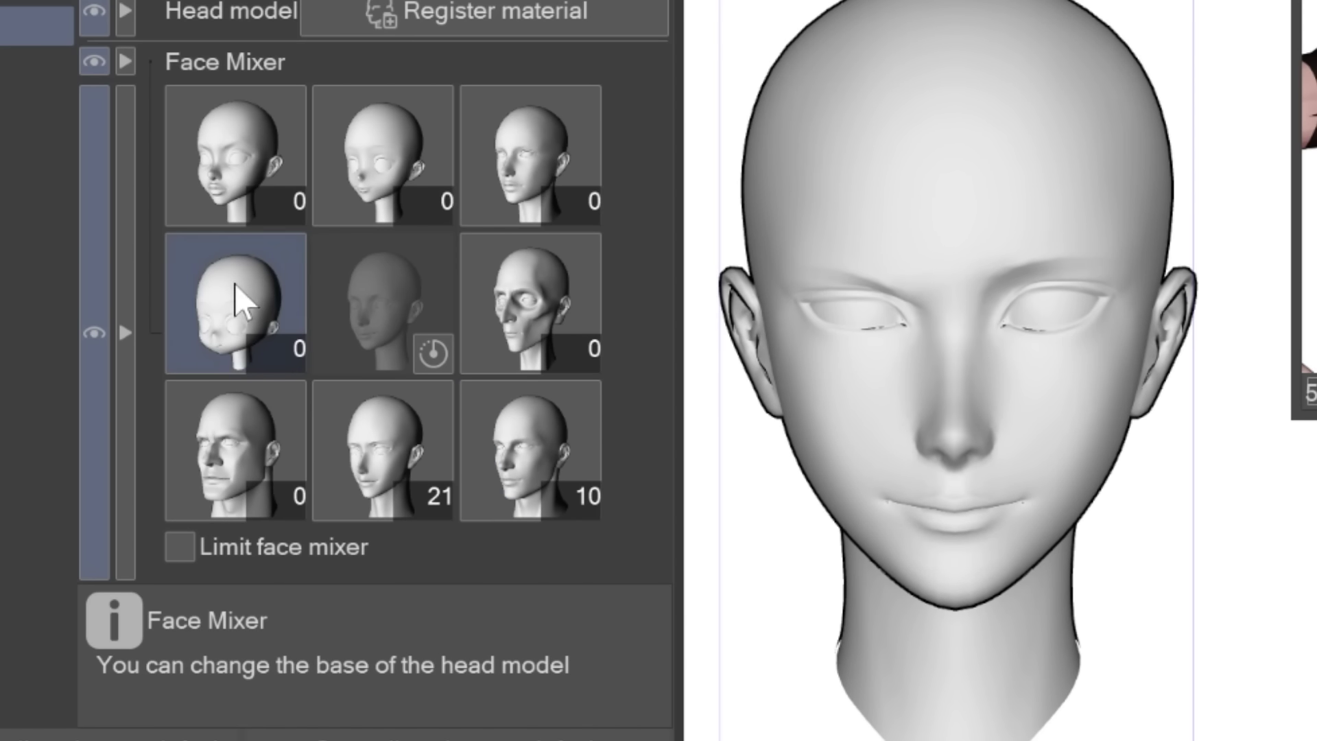
- Try blending the round baby-like face and the gaunt face into the head model
{"action": "left_click", "coordinate": [235, 294]}
{"action": "left_click_drag", "start_coordinate": [335, 370], "coordinate": [306, 411]}
{"action": "left_click", "coordinate": [535, 322]}
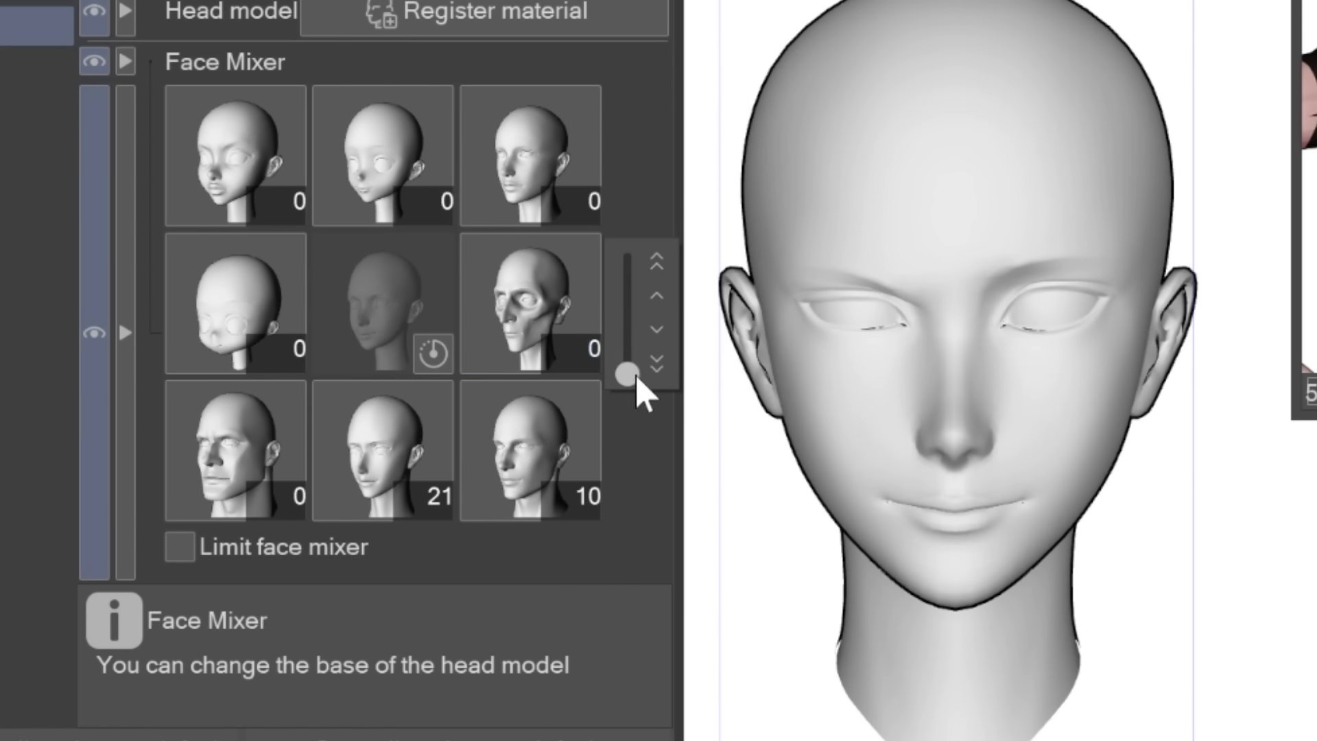
{"action": "mouse_move", "coordinate": [641, 382]}
{"action": "left_mouse_down"}
{"action": "mouse_move", "coordinate": [635, 325]}
{"action": "mouse_move", "coordinate": [638, 391]}
{"action": "left_mouse_up"}
- Blend the rugged square-jawed face from the Face Mixer's last row into the head model at 15
{"action": "left_click", "coordinate": [301, 507]}
{"action": "left_click_drag", "start_coordinate": [332, 522], "coordinate": [365, 473]}
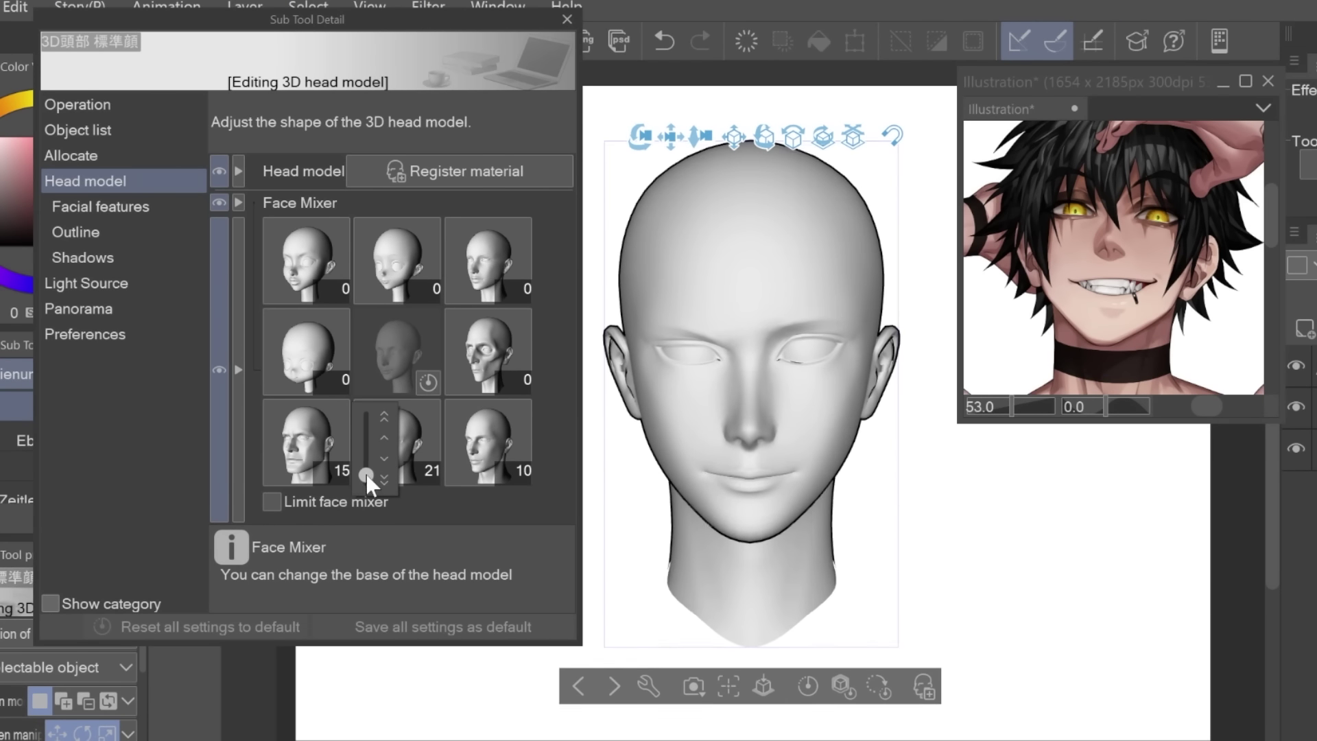
- Set the head model's directional light color to pink (H 301, S 60, V 100) and aim the light from one side of the face
{"action": "left_click", "coordinate": [86, 282]}
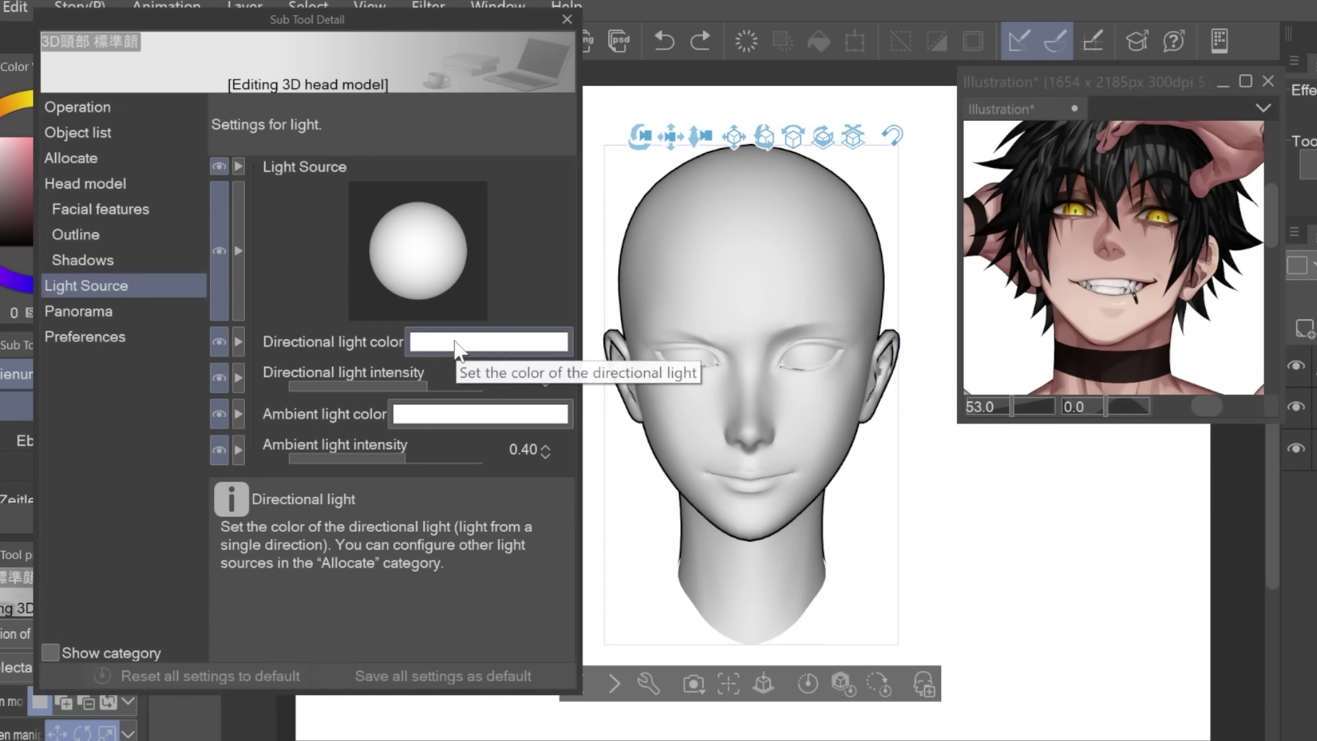
{"action": "left_click", "coordinate": [446, 328]}
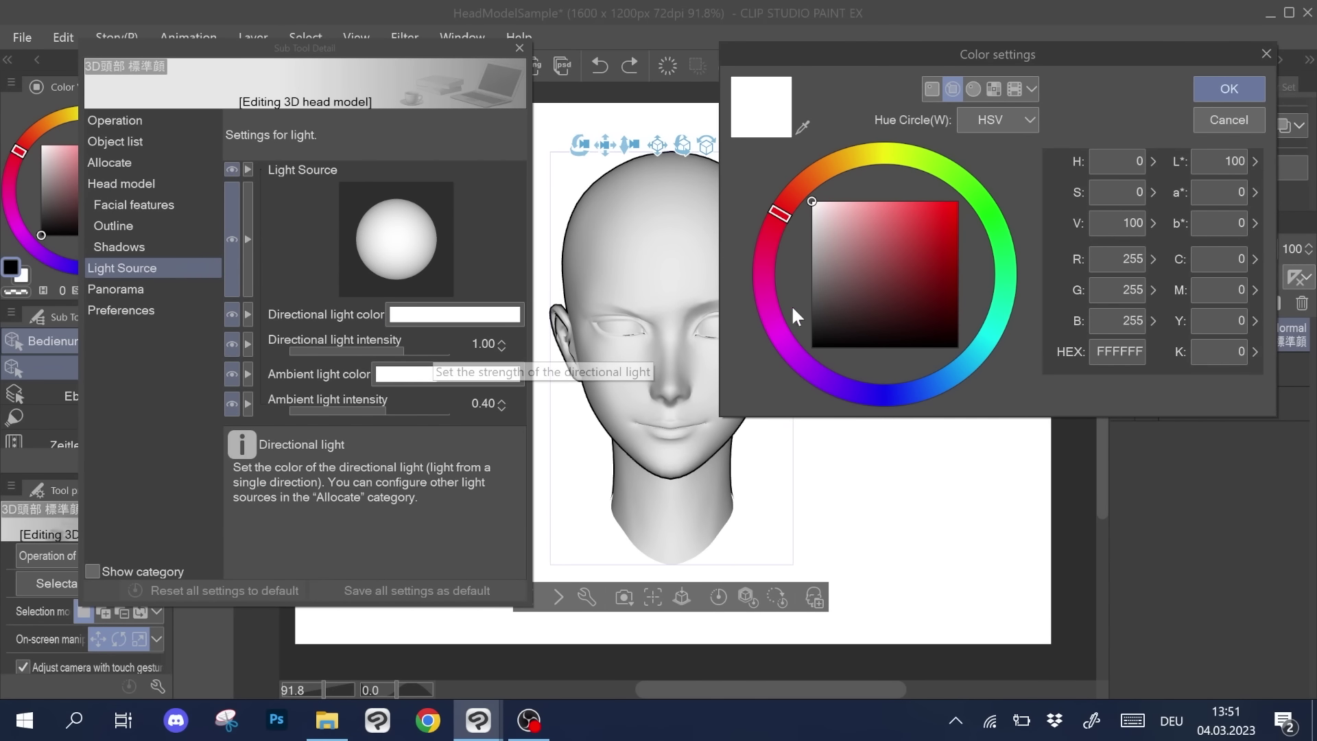
{"action": "left_click", "coordinate": [780, 330]}
{"action": "left_click", "coordinate": [872, 210]}
{"action": "left_click", "coordinate": [1212, 82]}
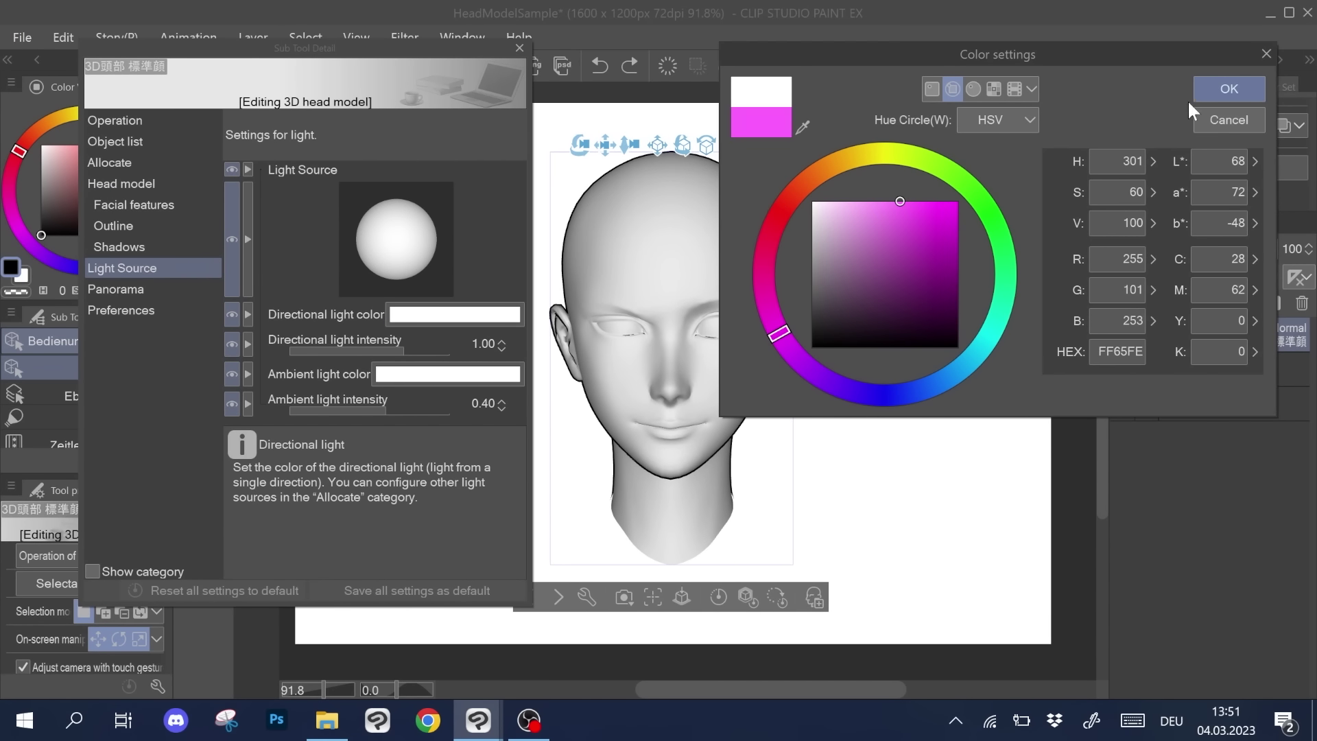
{"action": "left_click_drag", "start_coordinate": [400, 241], "coordinate": [311, 268]}
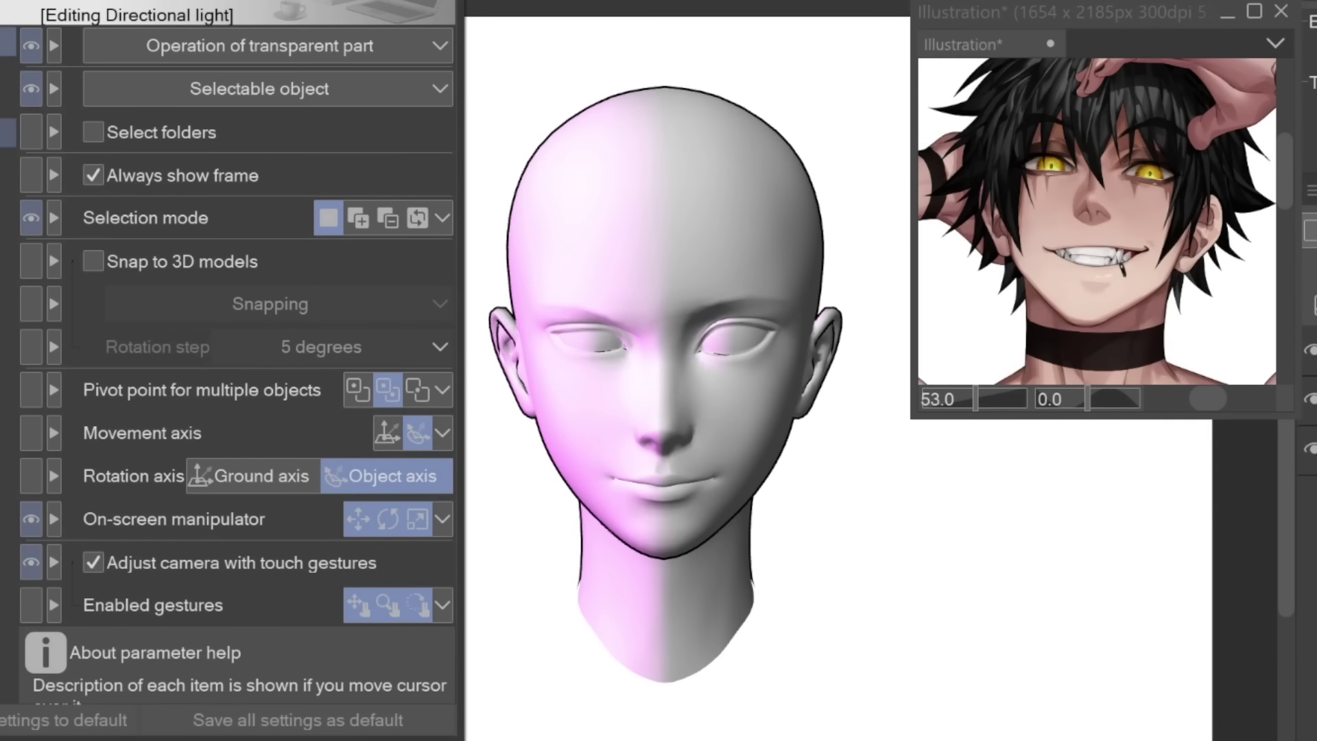
- Color Directional light 2 cyan and aim it at the side of the face opposite the pink light
{"action": "left_click", "coordinate": [8, 103]}
{"action": "left_click", "coordinate": [356, 637]}
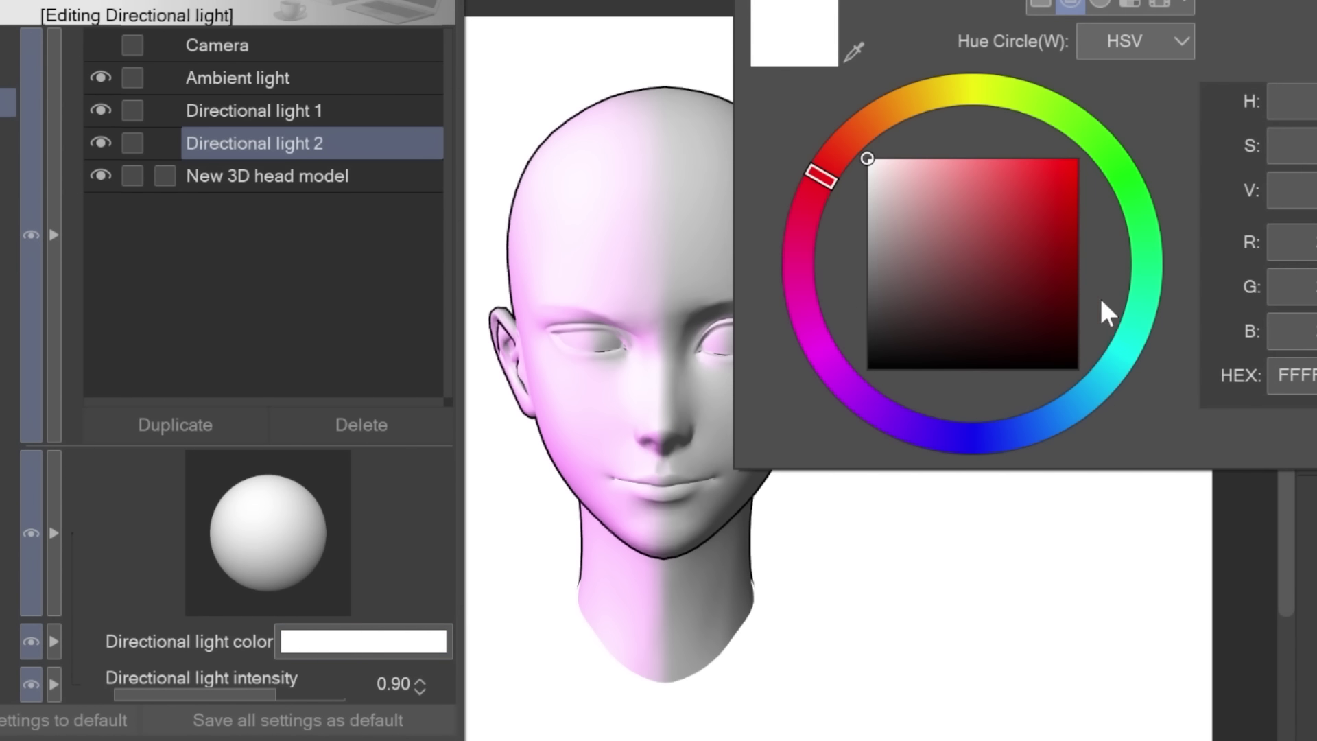
{"action": "left_click", "coordinate": [1125, 350]}
{"action": "left_click", "coordinate": [1079, 158]}
{"action": "key", "text": "Return"}
{"action": "mouse_move", "coordinate": [281, 542]}
{"action": "left_mouse_down"}
{"action": "mouse_move", "coordinate": [269, 542]}
{"action": "mouse_move", "coordinate": [308, 545]}
{"action": "mouse_move", "coordinate": [249, 544]}
{"action": "mouse_move", "coordinate": [301, 539]}
{"action": "left_mouse_up"}
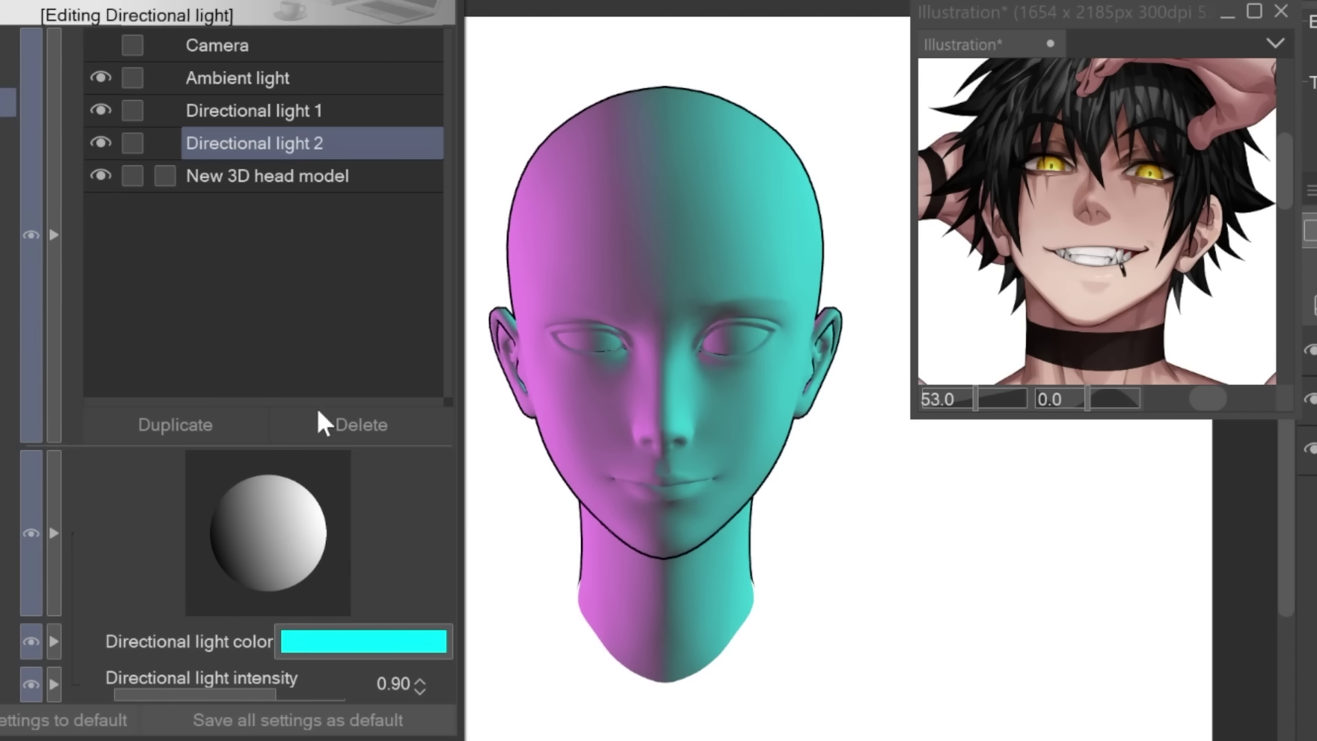
{"action": "left_click_drag", "start_coordinate": [278, 490], "coordinate": [234, 541]}
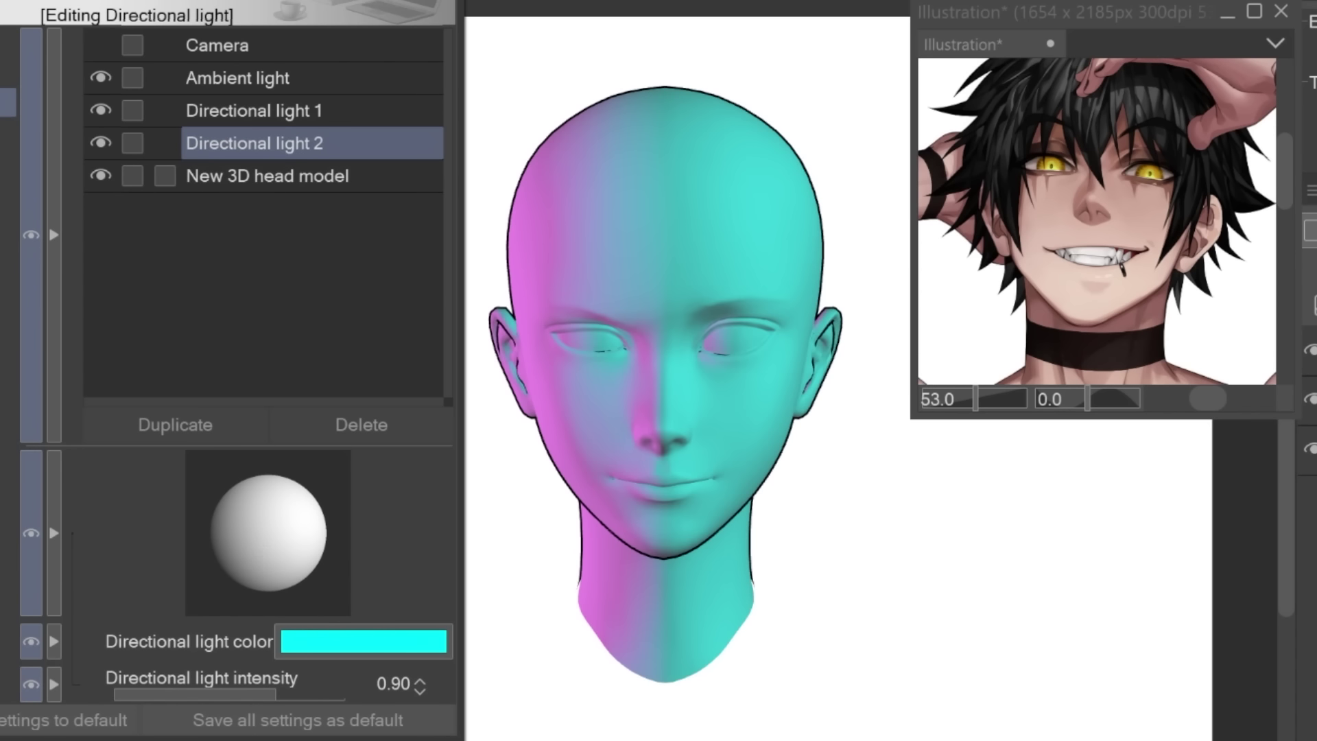
{"action": "left_click", "coordinate": [514, 4]}
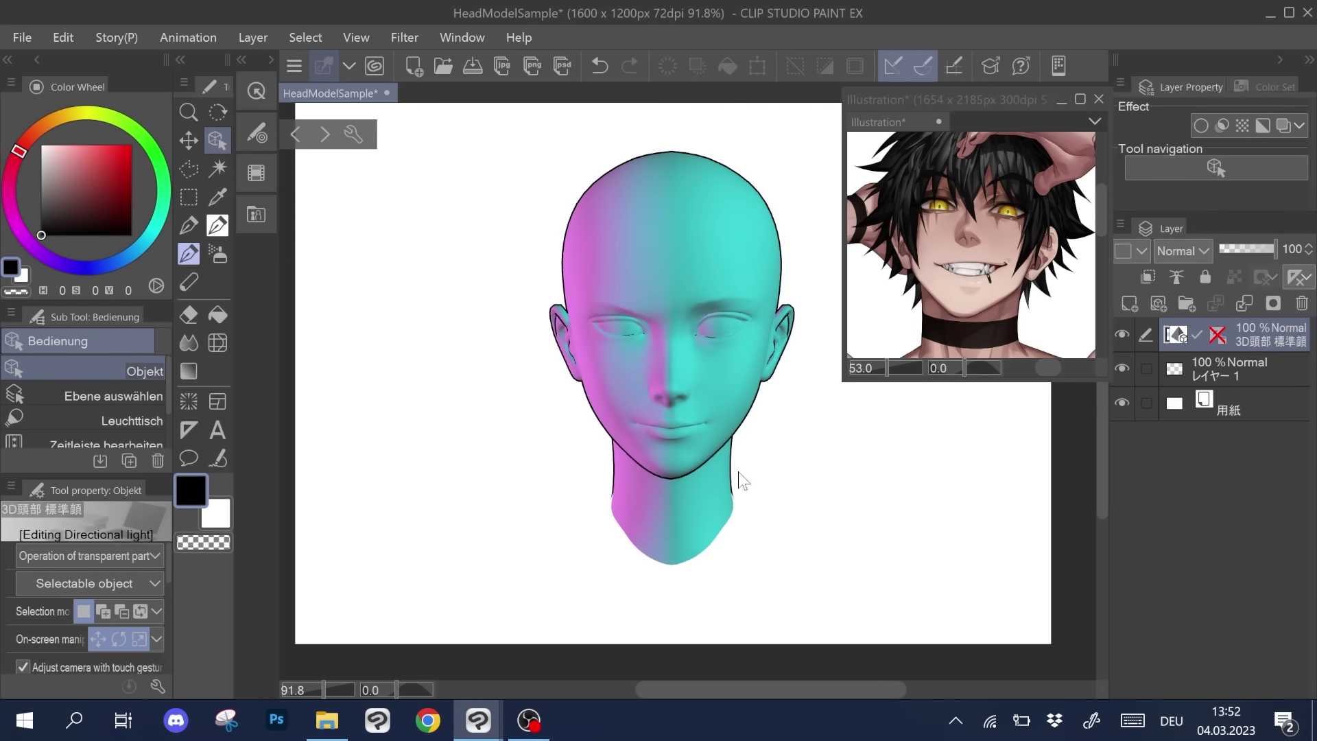
- Deselect the head model and view the scene's Allocate settings
{"action": "left_click_drag", "start_coordinate": [742, 480], "coordinate": [736, 531]}
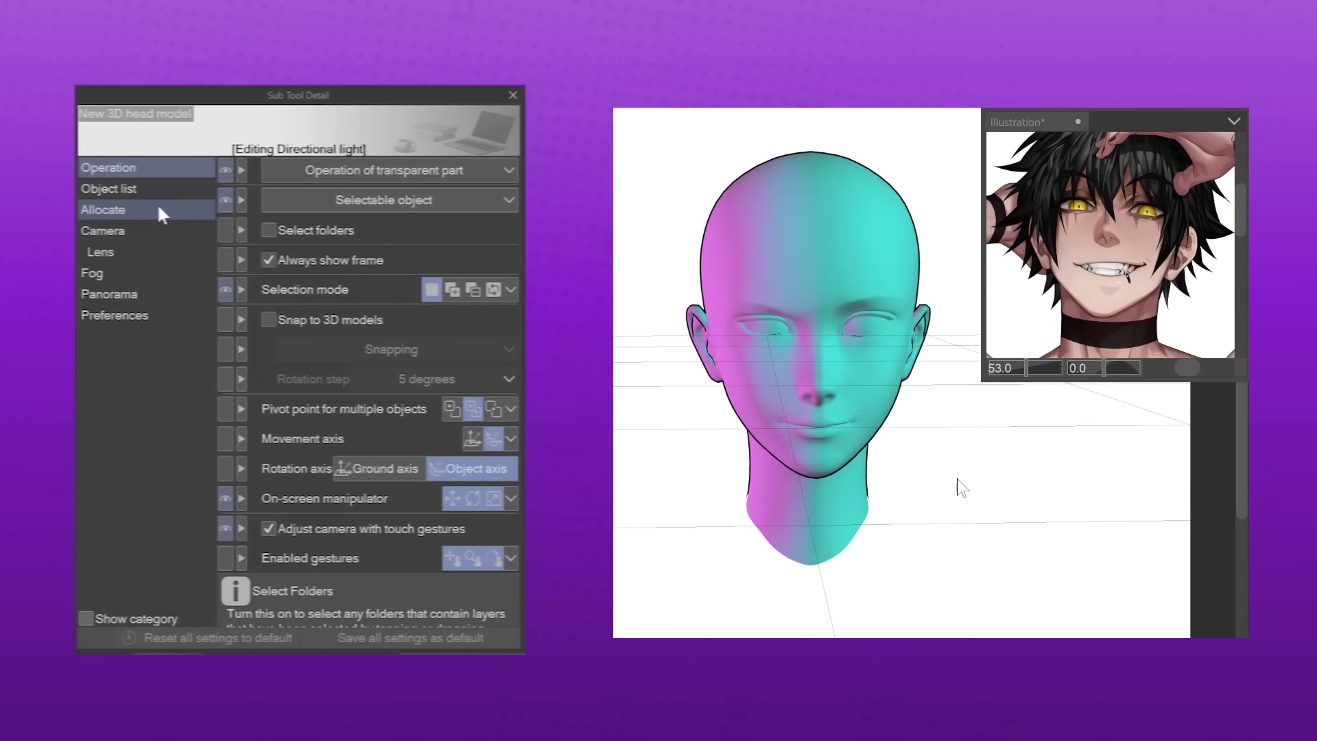
{"action": "left_click", "coordinate": [162, 210]}
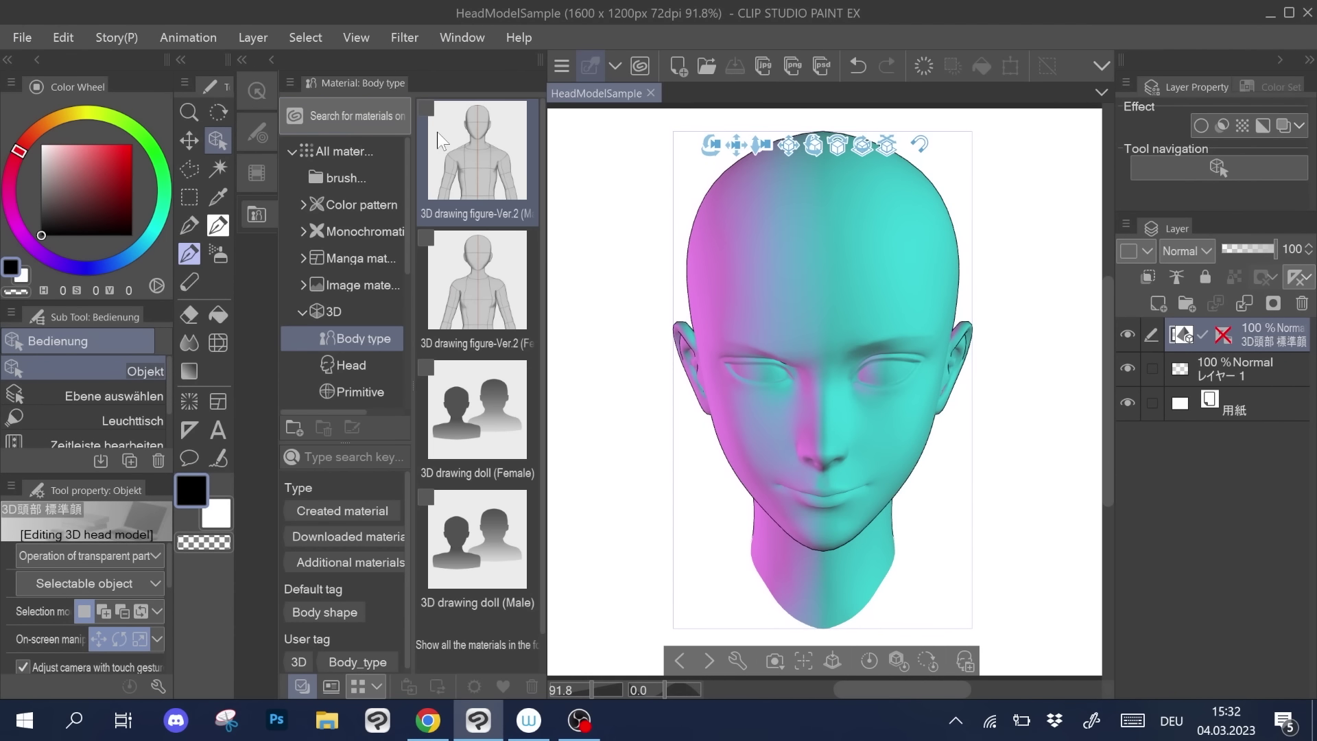
- Add the male 3D drawing figure-Ver.2 to the head model's layer and frame its upper body
{"action": "left_click_drag", "start_coordinate": [487, 186], "coordinate": [1288, 339]}
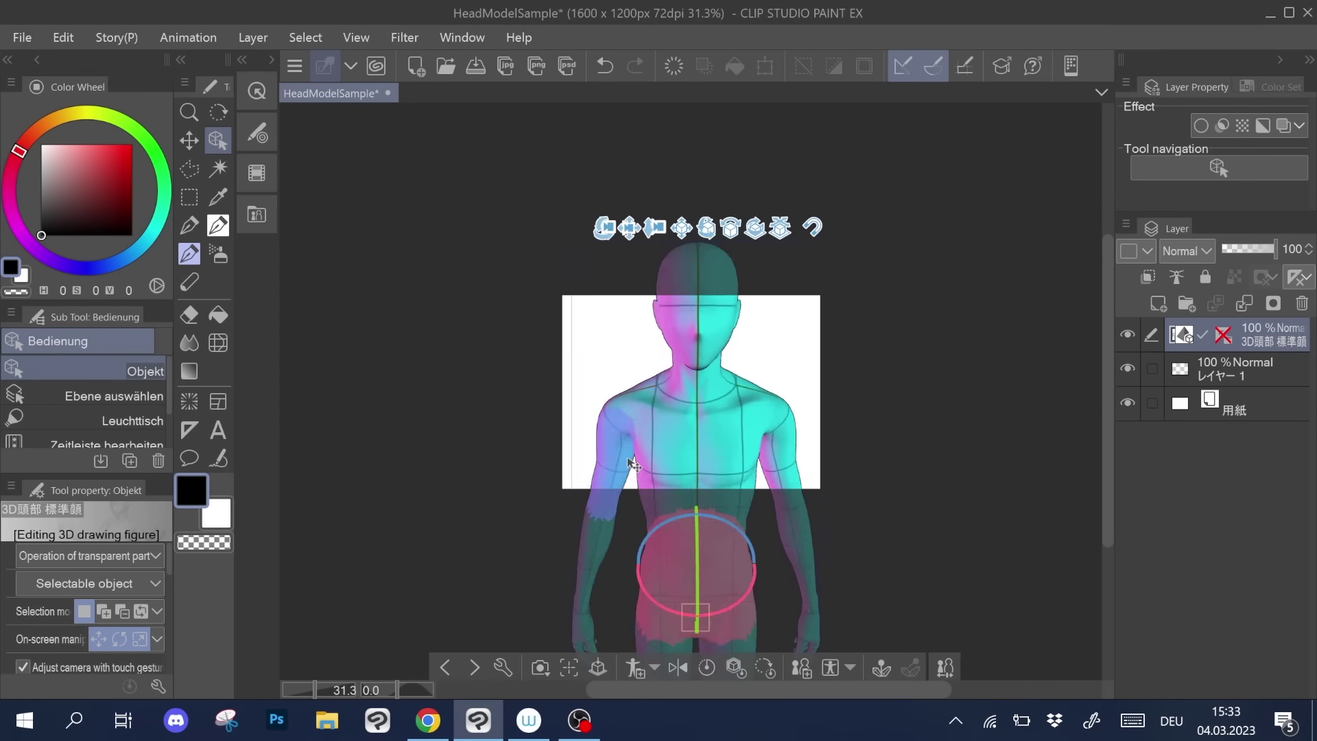
{"action": "left_click_drag", "start_coordinate": [647, 226], "coordinate": [675, 249]}
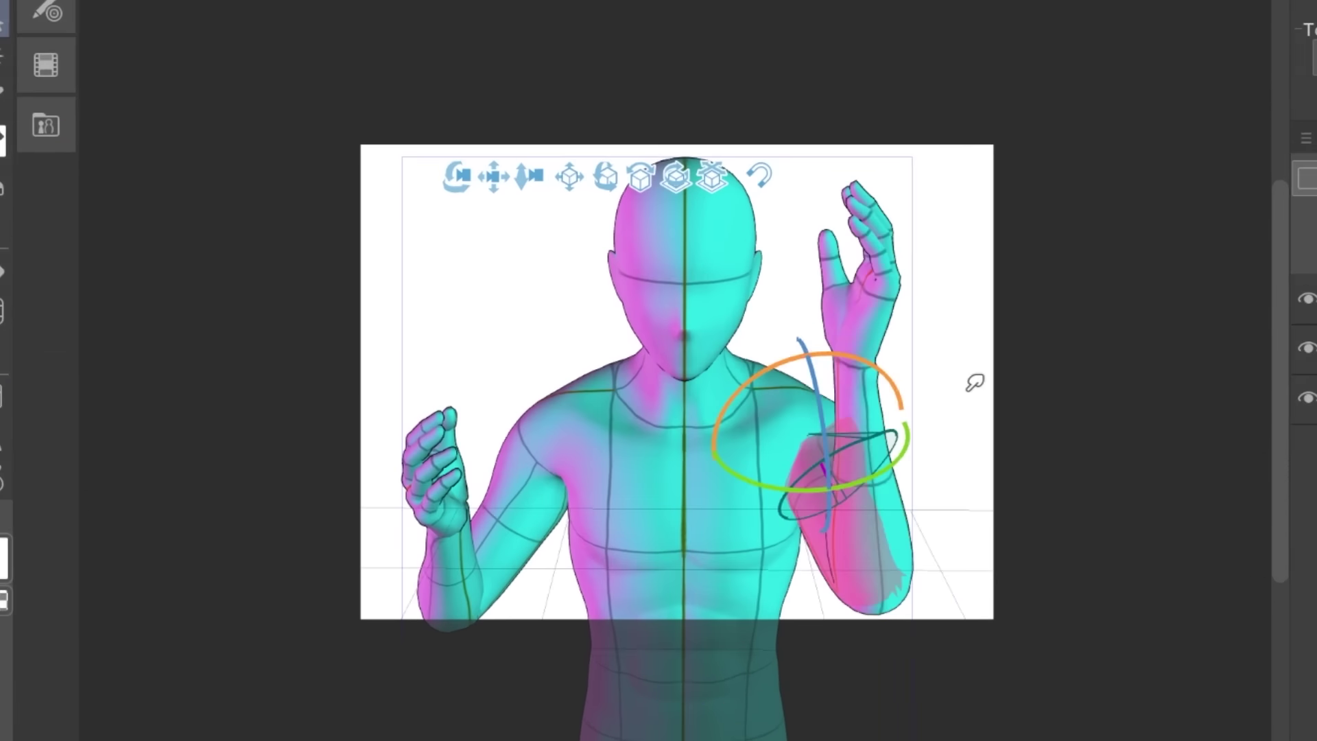
- Pose the drawing figure's arms with both elbows bent and both hands raised in front of the shoulders
{"action": "left_click_drag", "start_coordinate": [531, 482], "coordinate": [561, 465]}
{"action": "left_click_drag", "start_coordinate": [964, 405], "coordinate": [943, 399]}
{"action": "left_click_drag", "start_coordinate": [476, 121], "coordinate": [477, 72]}
{"action": "left_click_drag", "start_coordinate": [411, 452], "coordinate": [414, 395]}
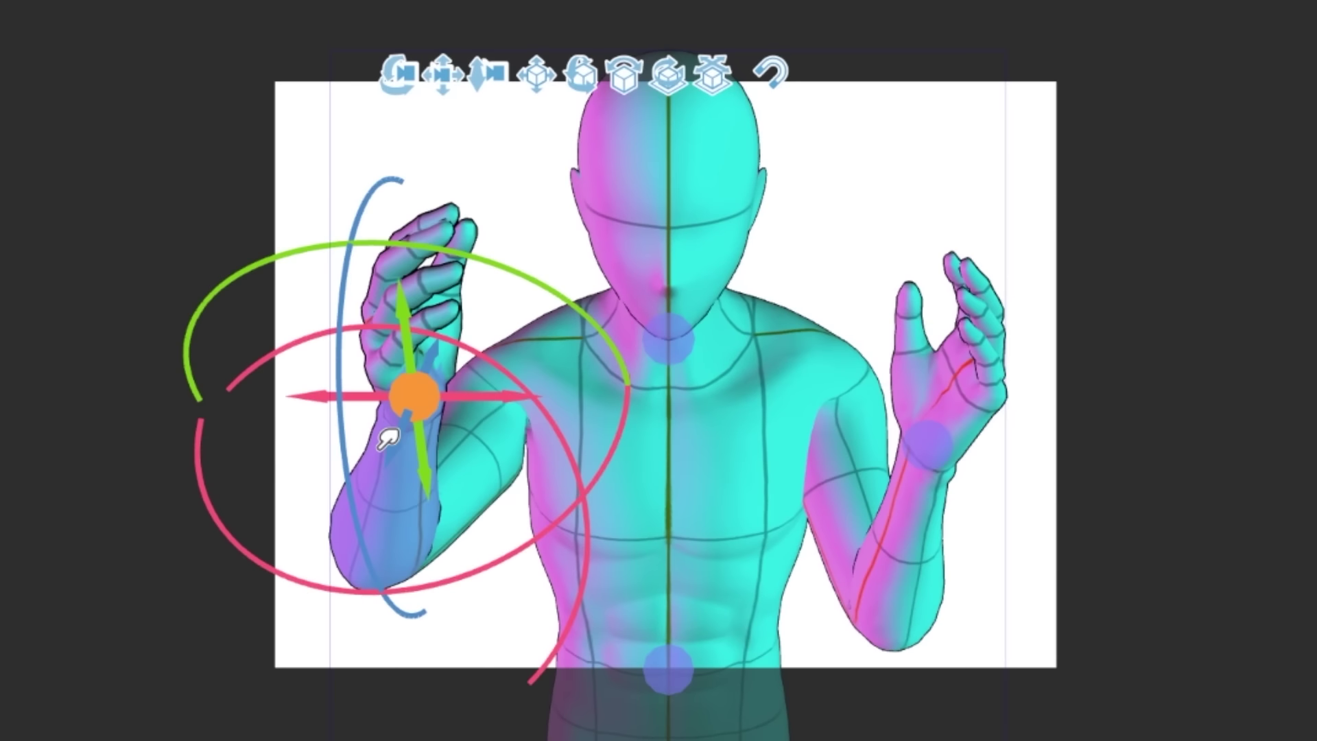
{"action": "left_click", "coordinate": [677, 306]}
{"action": "left_click_drag", "start_coordinate": [439, 493], "coordinate": [545, 485]}
{"action": "left_click_drag", "start_coordinate": [432, 363], "coordinate": [387, 418]}
{"action": "left_click_drag", "start_coordinate": [949, 443], "coordinate": [929, 449]}
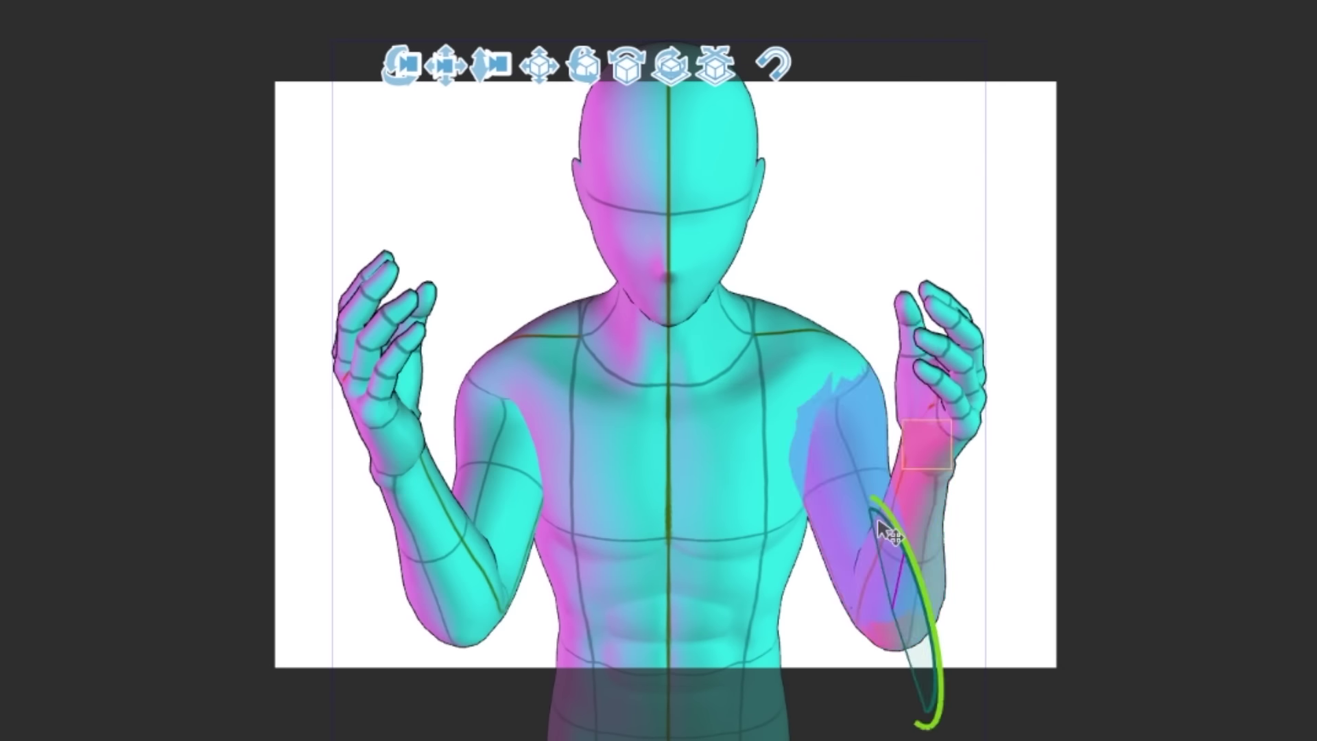
{"action": "left_click_drag", "start_coordinate": [877, 518], "coordinate": [885, 513]}
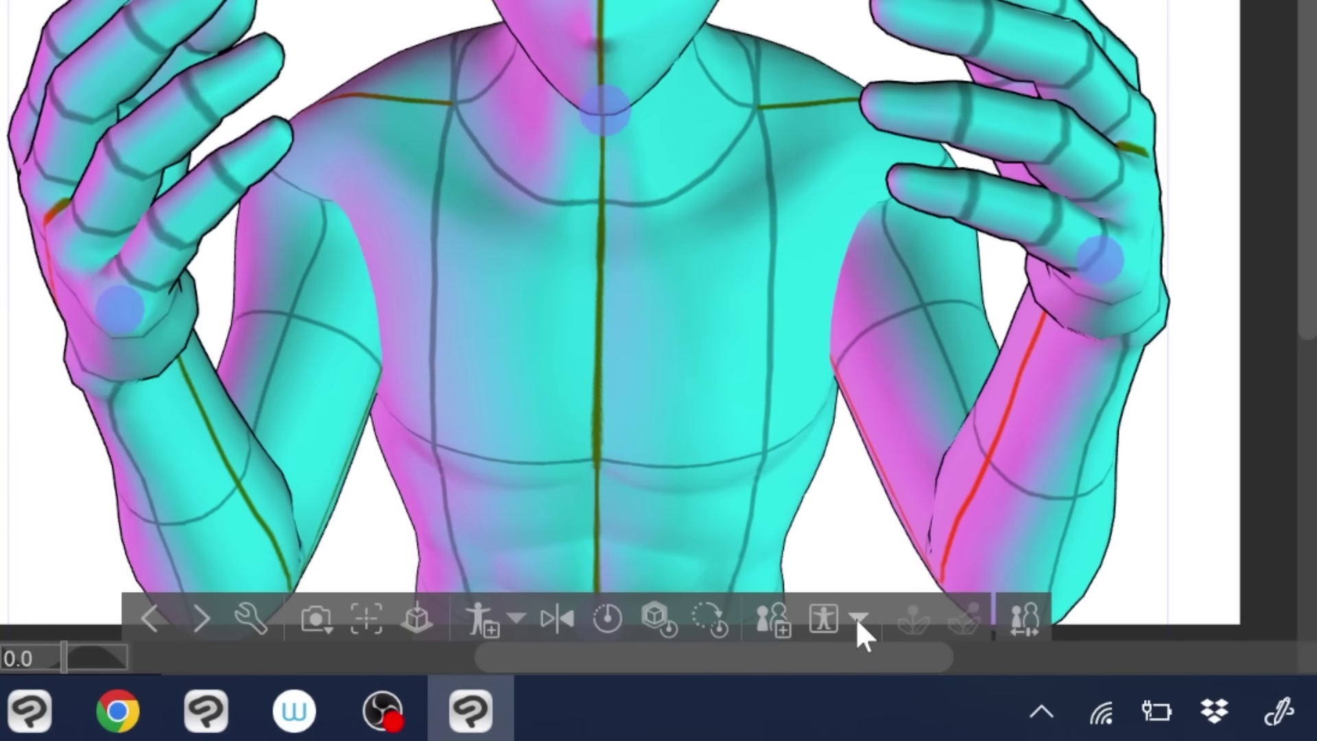
- Use the Hand Scanner (Camera) to apply a captured hand pose to the figure's left hand
{"action": "left_click", "coordinate": [857, 617]}
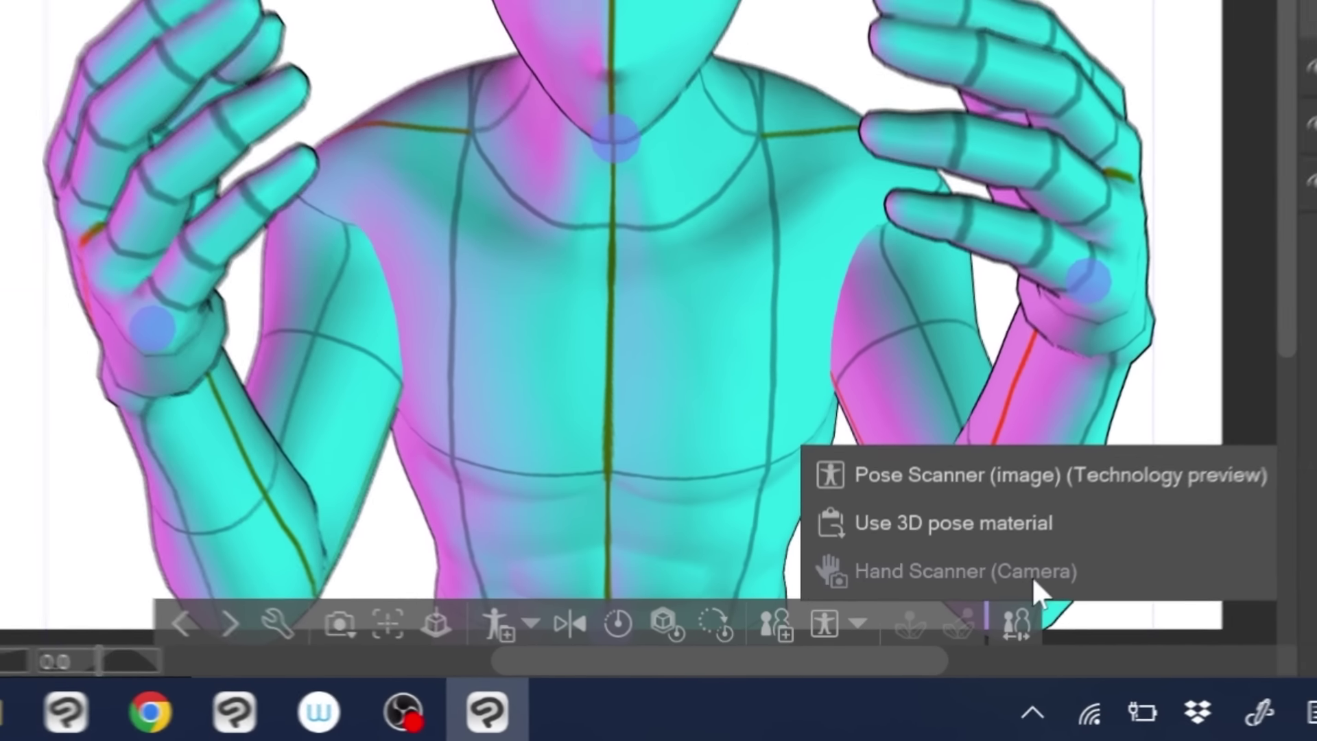
{"action": "left_click", "coordinate": [1056, 562]}
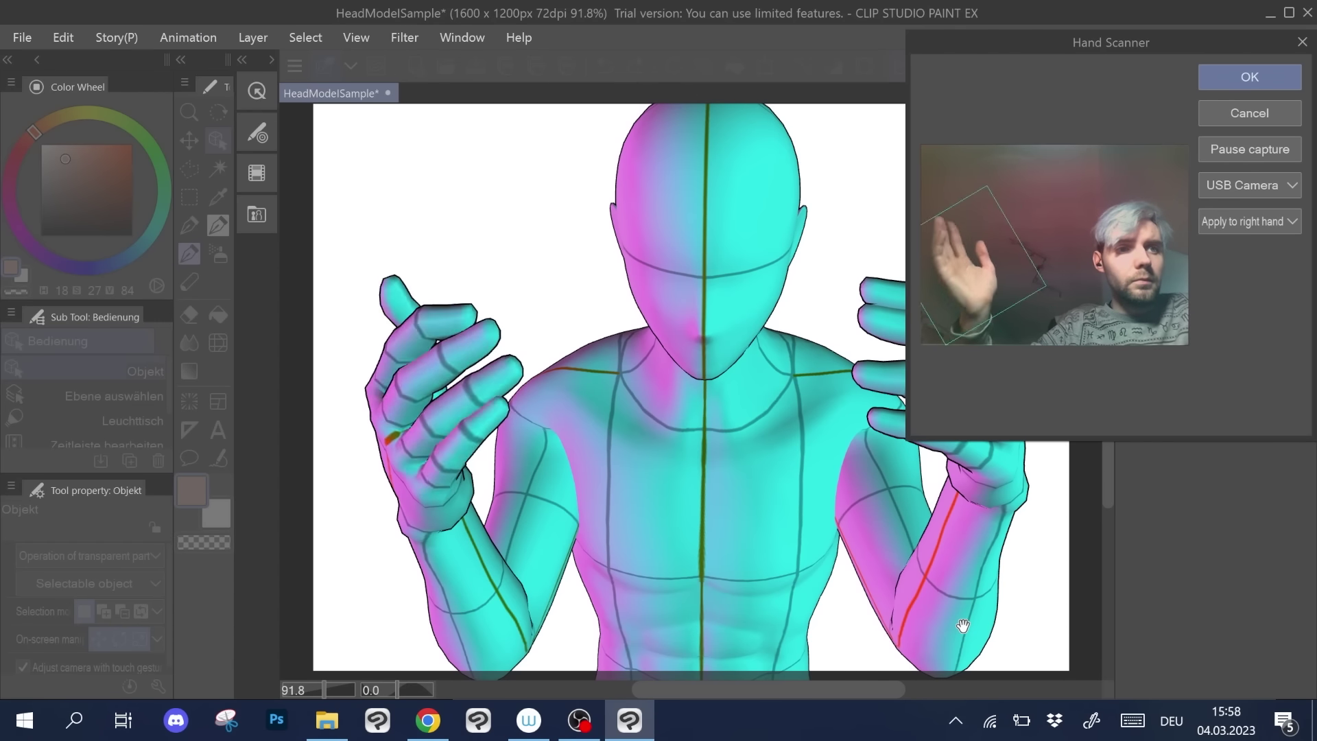
{"action": "left_click", "coordinate": [1248, 221]}
{"action": "left_click", "coordinate": [1248, 244]}
{"action": "left_click_drag", "start_coordinate": [1110, 42], "coordinate": [201, 128]}
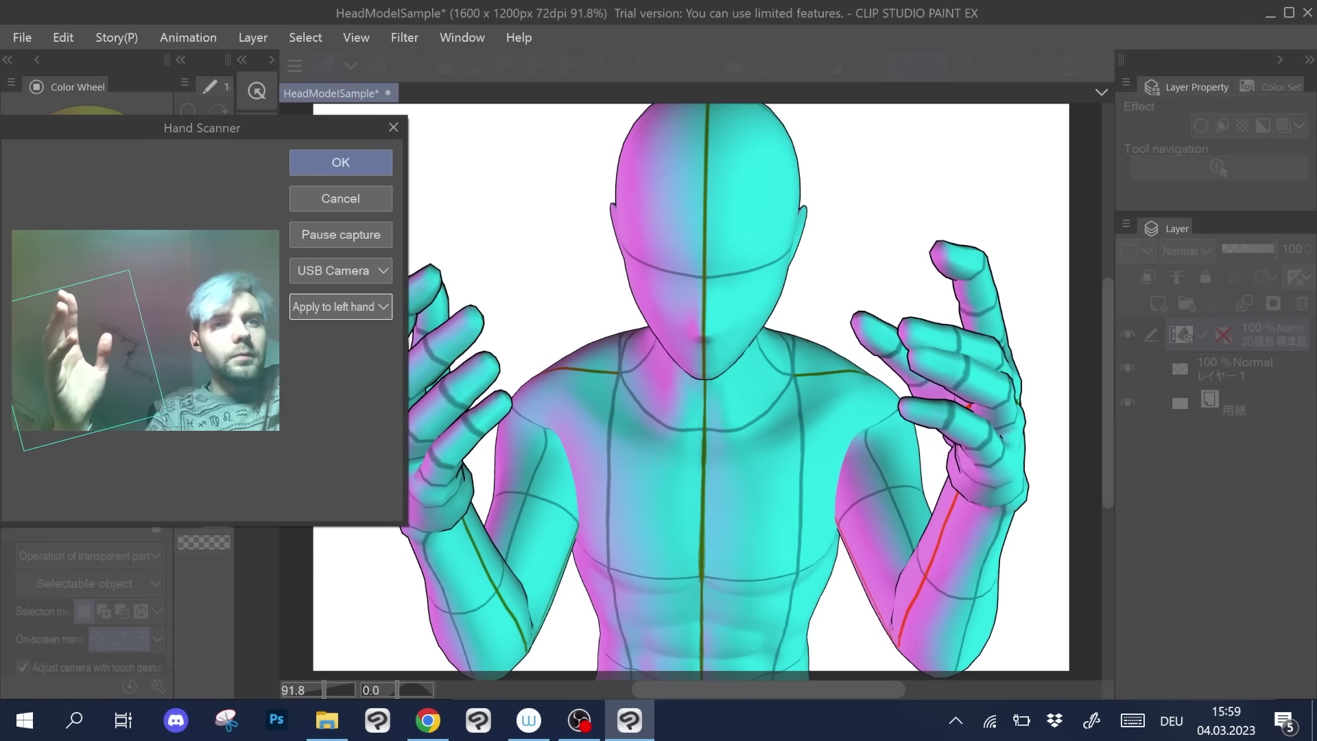
{"action": "key", "text": "Return"}
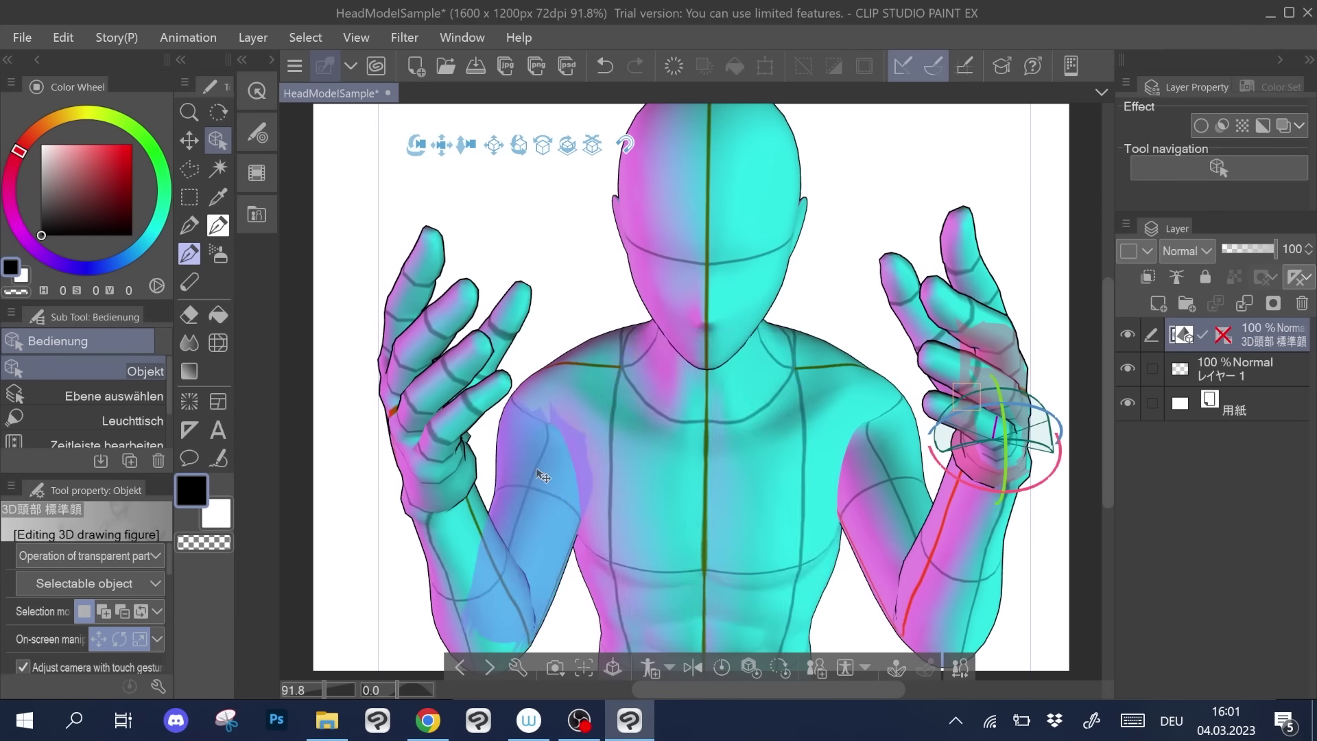
- Select the custom head model and move it up and across to line up with the drawing figure's head
{"action": "left_click_drag", "start_coordinate": [324, 690], "coordinate": [315, 690]}
{"action": "left_click", "coordinate": [798, 634]}
{"action": "left_click_drag", "start_coordinate": [798, 634], "coordinate": [895, 312]}
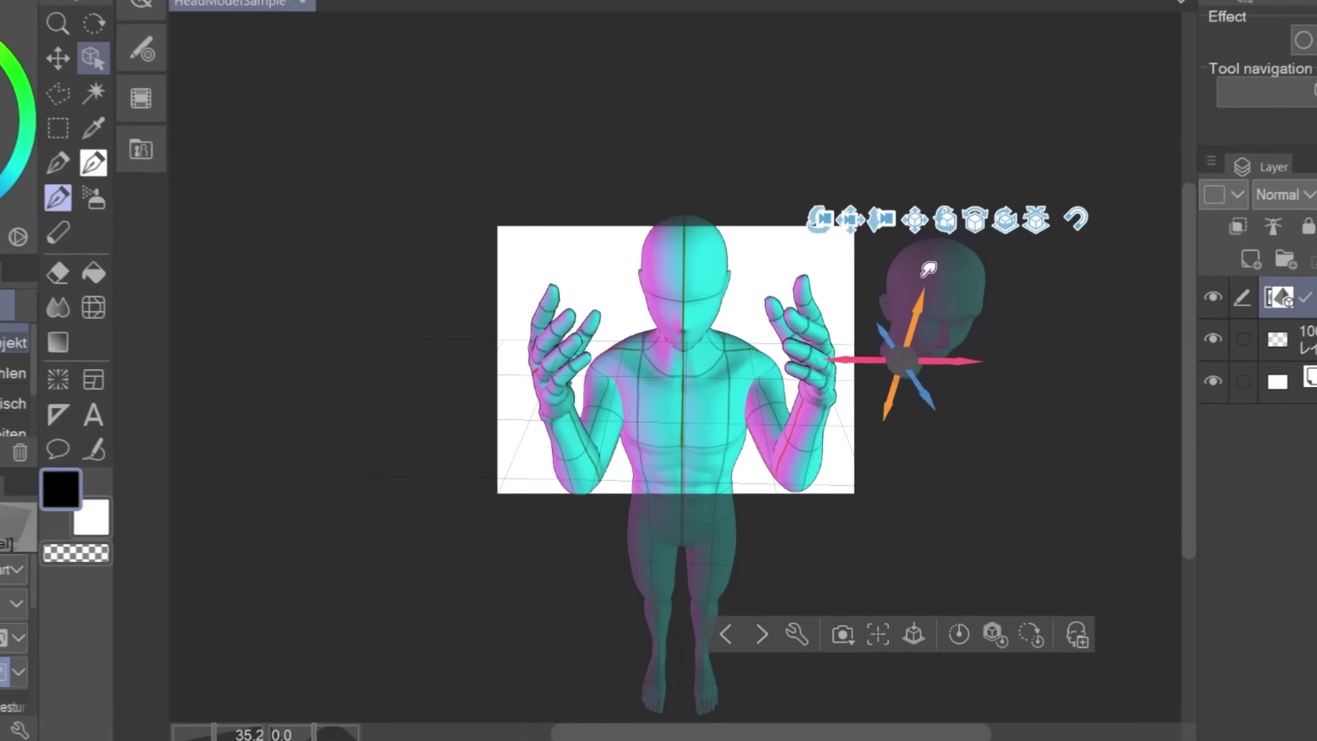
{"action": "left_click_drag", "start_coordinate": [950, 361], "coordinate": [1152, 329]}
- Scale and shift the custom head in side view so that it fits over the drawing figure's neck and covers its head
{"action": "left_click_drag", "start_coordinate": [621, 412], "coordinate": [603, 425]}
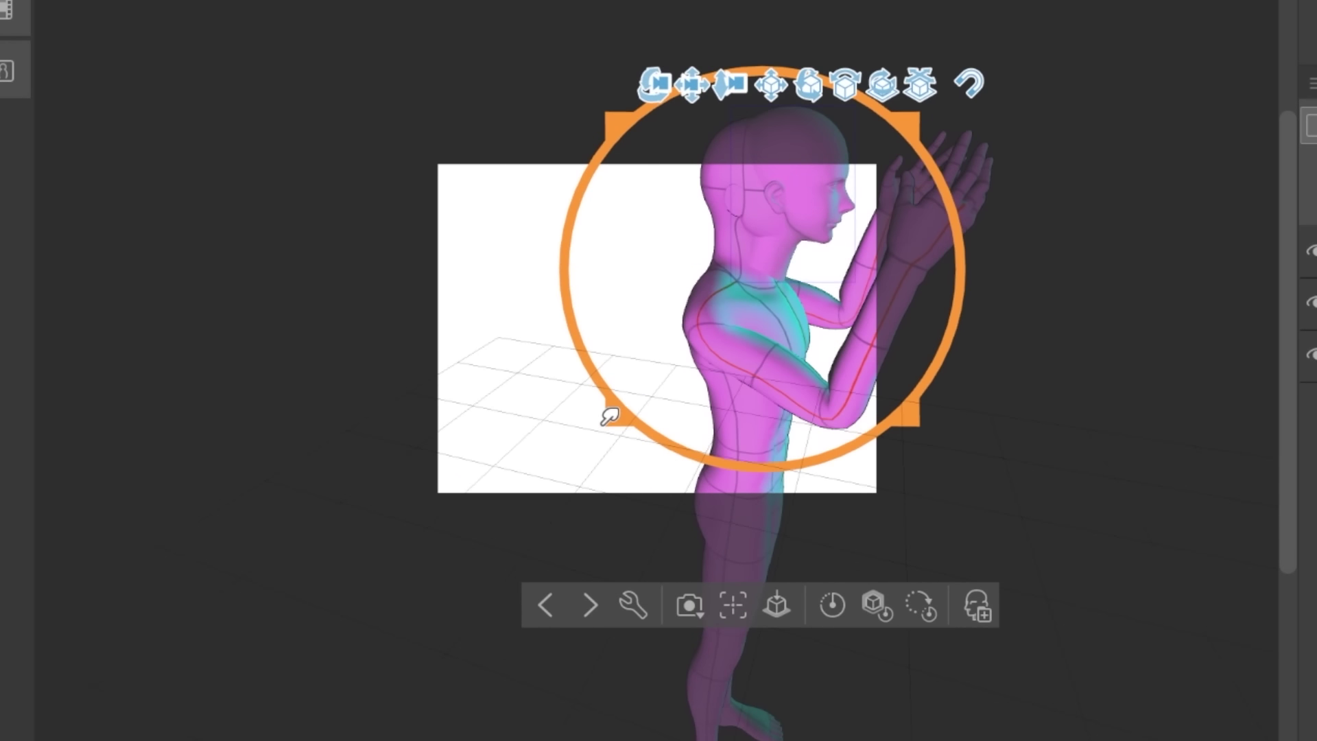
{"action": "left_click_drag", "start_coordinate": [760, 303], "coordinate": [761, 315]}
{"action": "left_click_drag", "start_coordinate": [832, 283], "coordinate": [802, 279]}
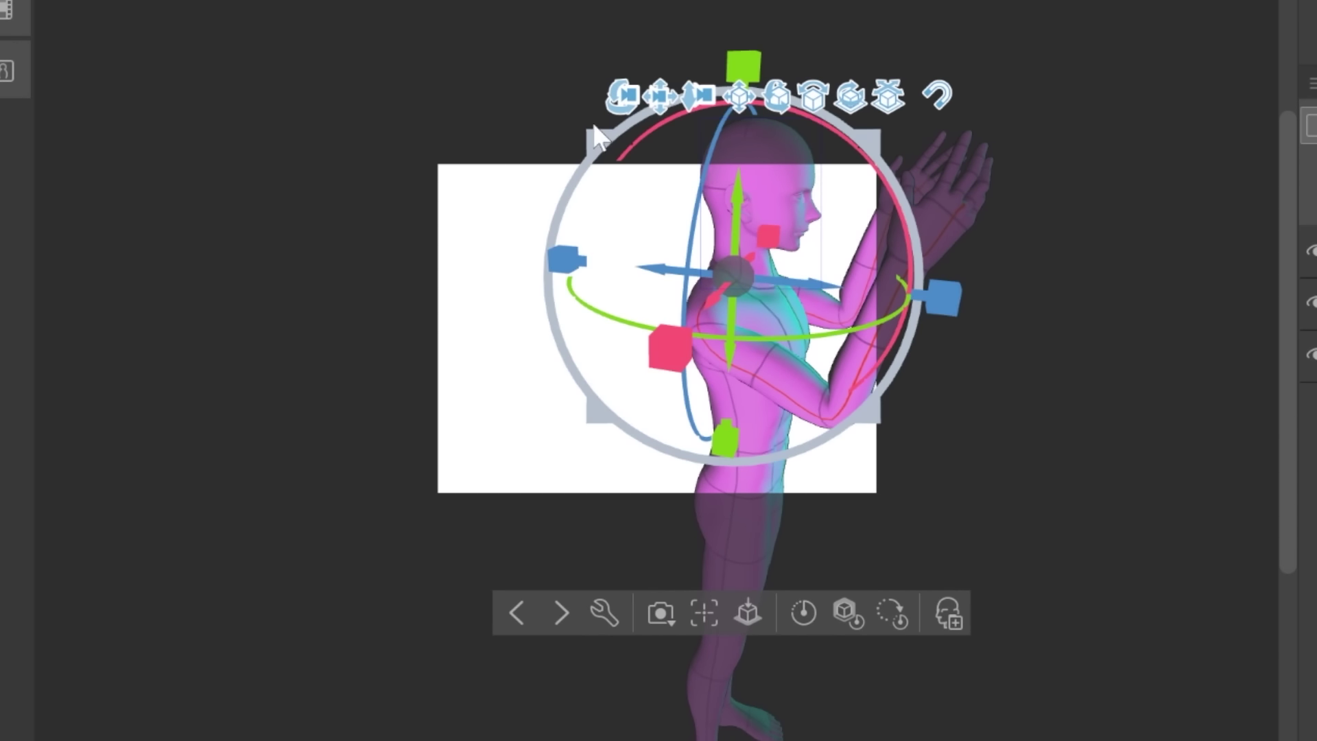
{"action": "left_click_drag", "start_coordinate": [594, 133], "coordinate": [609, 123]}
{"action": "left_click_drag", "start_coordinate": [832, 282], "coordinate": [828, 278]}
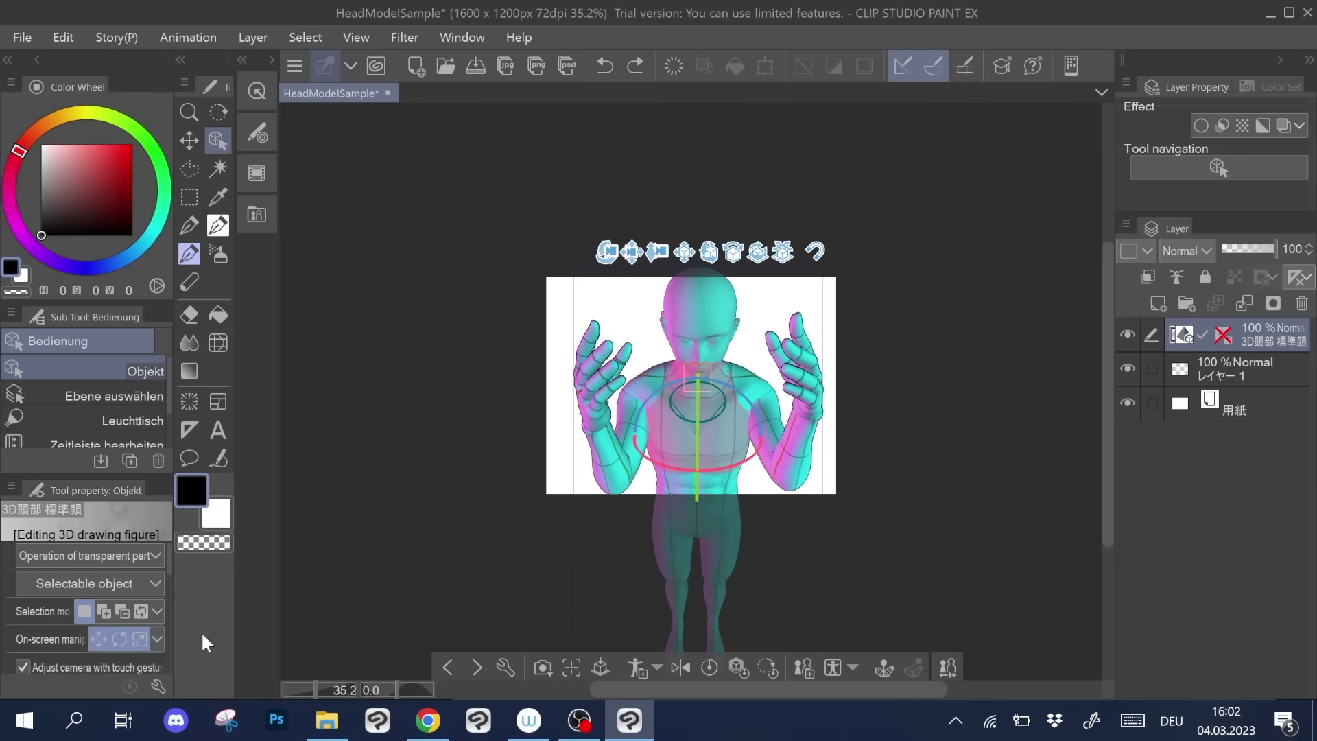
- Adjust the shape of the drawing figure's head in its body shape settings
{"action": "left_click", "coordinate": [159, 686]}
{"action": "left_click", "coordinate": [135, 225]}
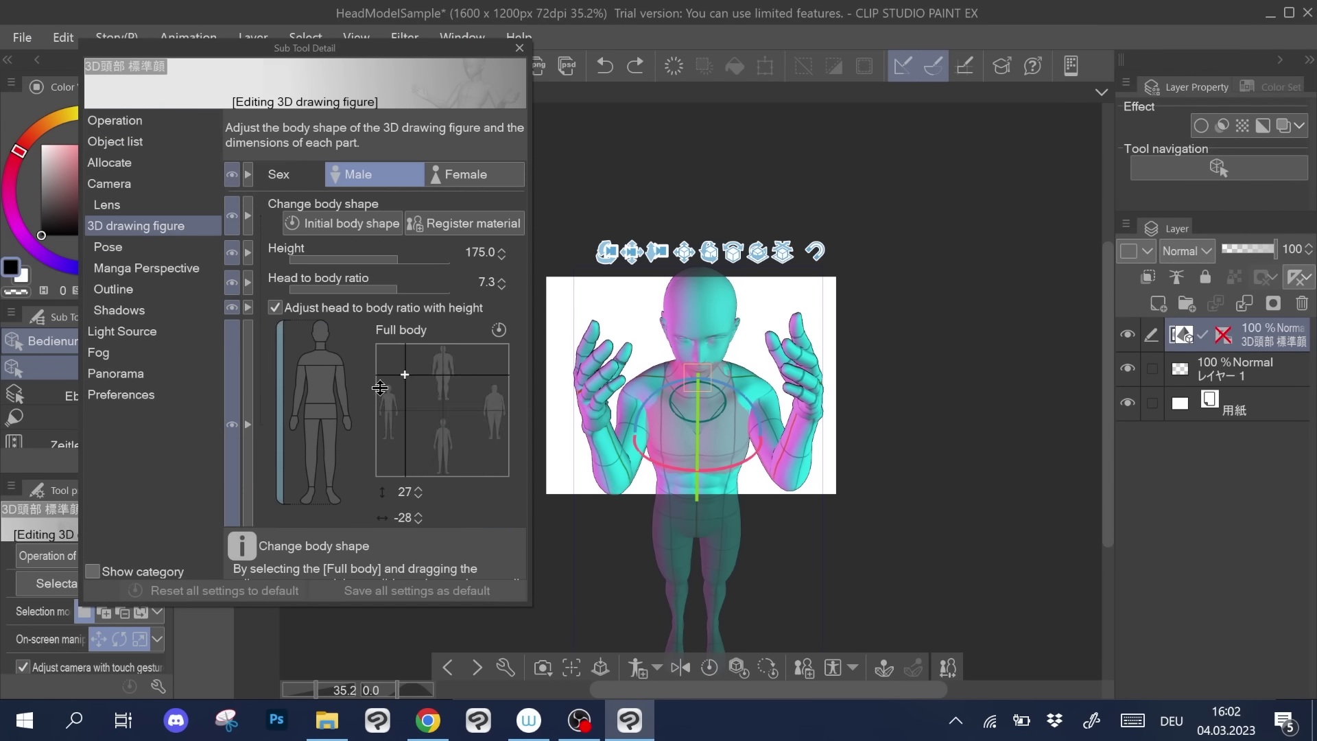
{"action": "left_click", "coordinate": [319, 332]}
{"action": "left_click_drag", "start_coordinate": [431, 404], "coordinate": [419, 417]}
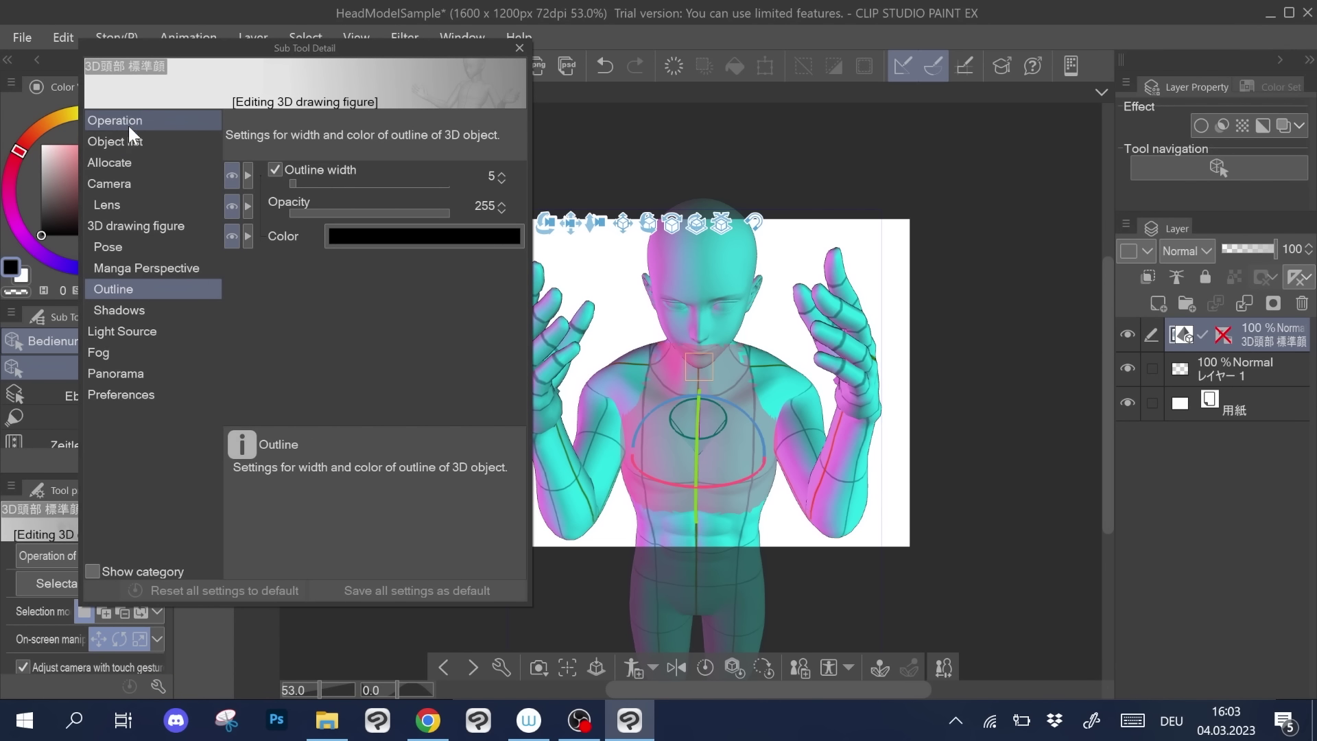
- Select the New 3D head model and the 3D drawing figure together in the object list, and move both as one unit
{"action": "left_click", "coordinate": [128, 123]}
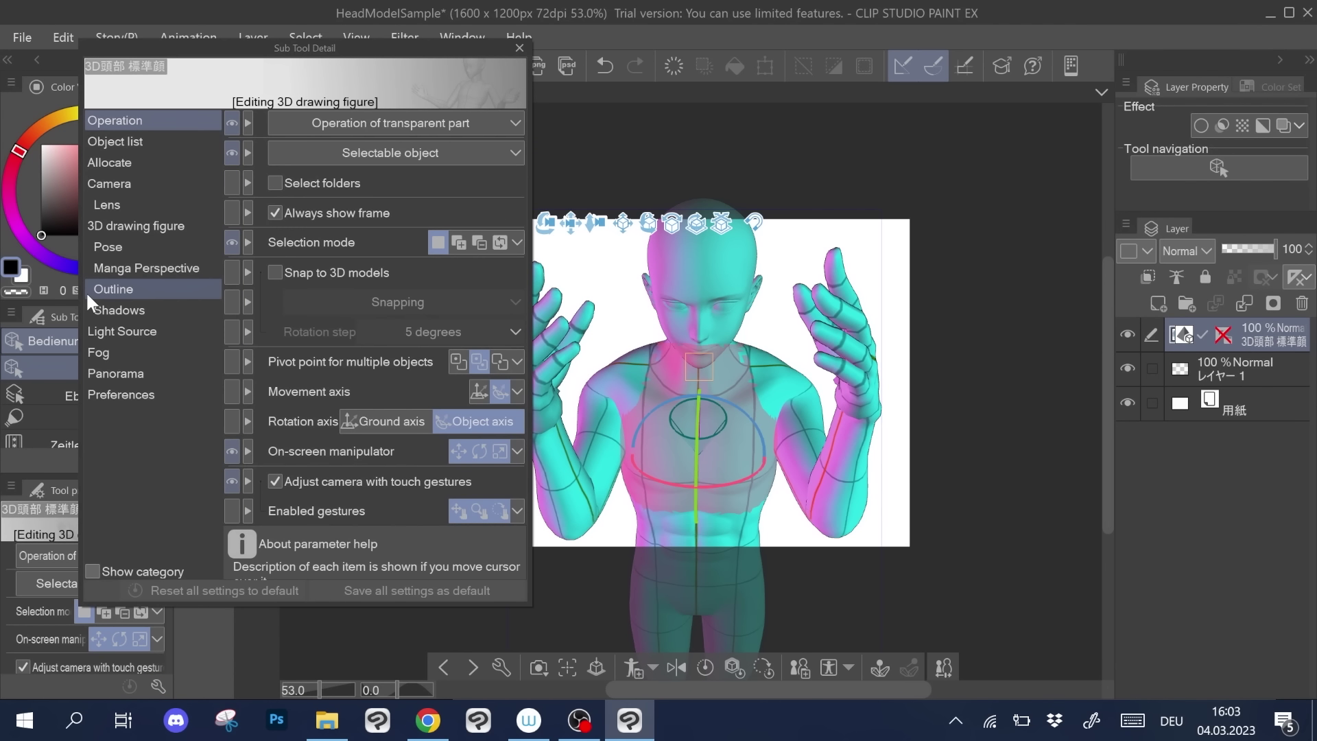
{"action": "left_click", "coordinate": [142, 139]}
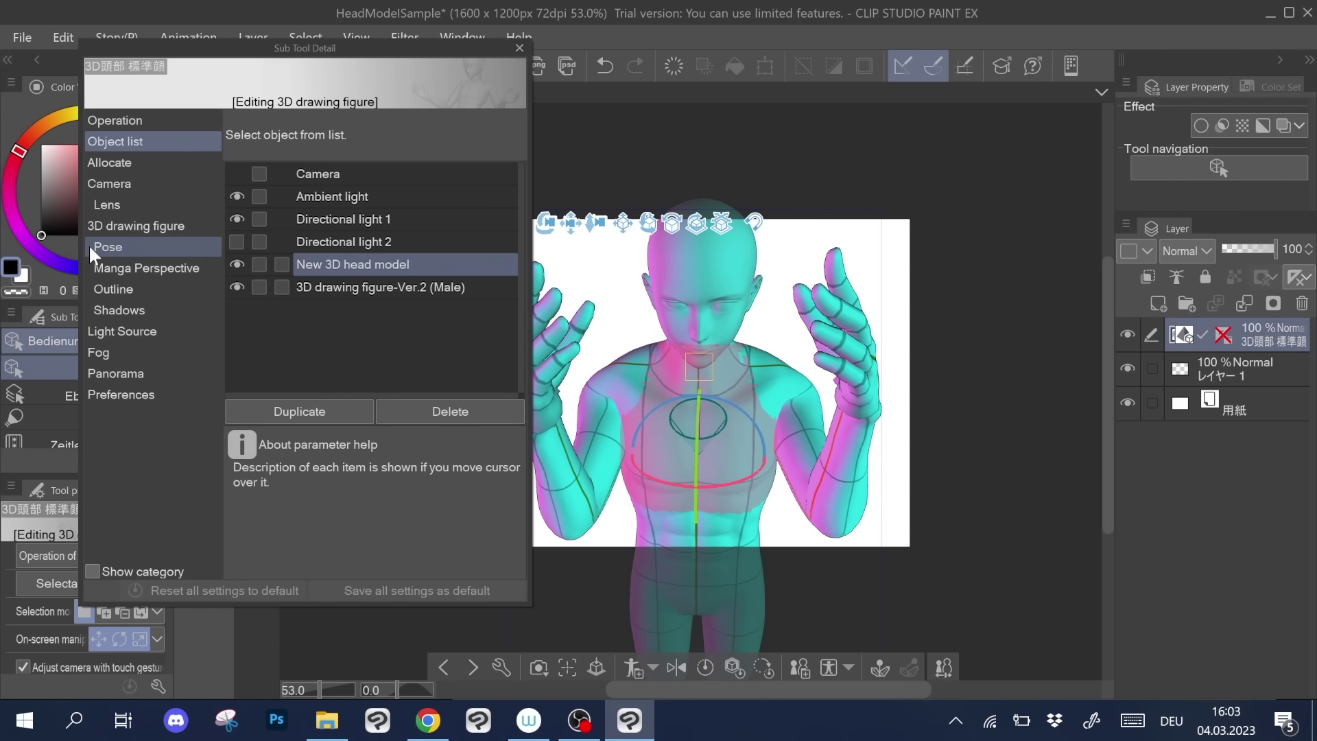
{"action": "left_click", "coordinate": [718, 270]}
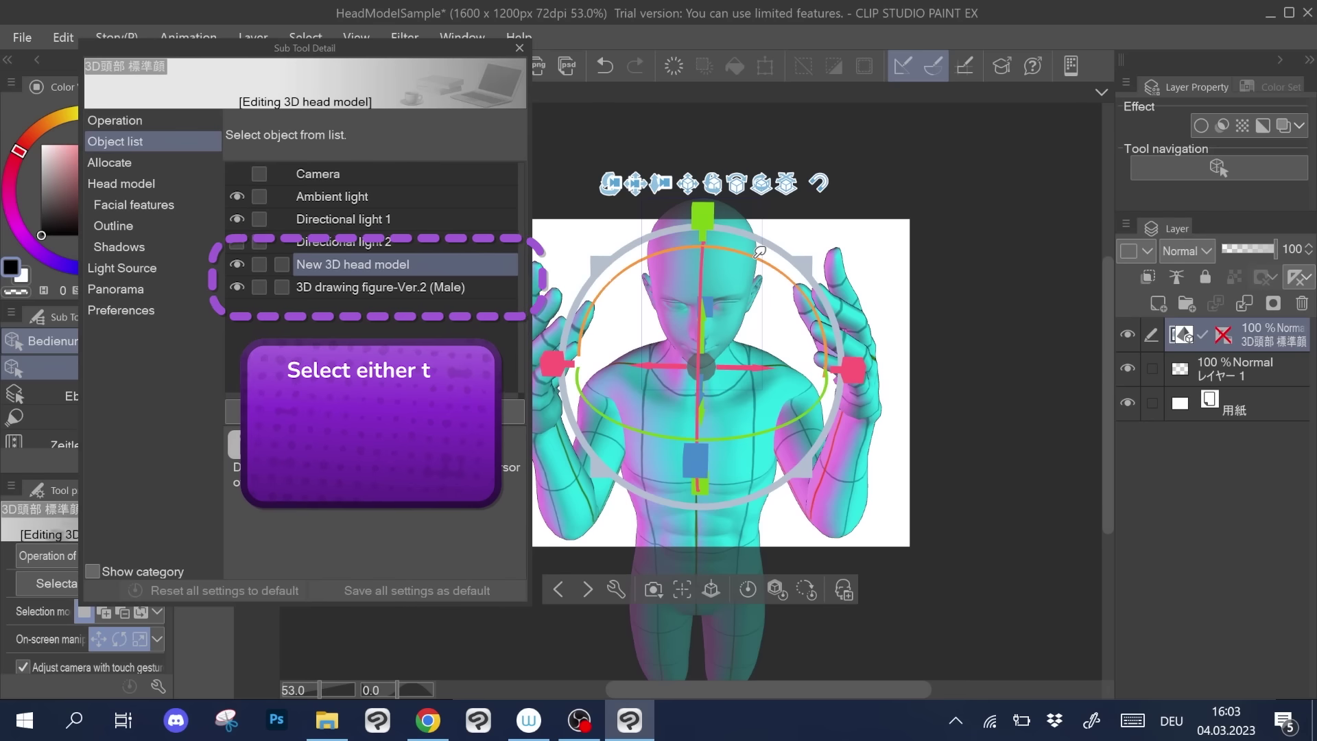
{"action": "left_click", "coordinate": [421, 284], "text": "ctrl"}
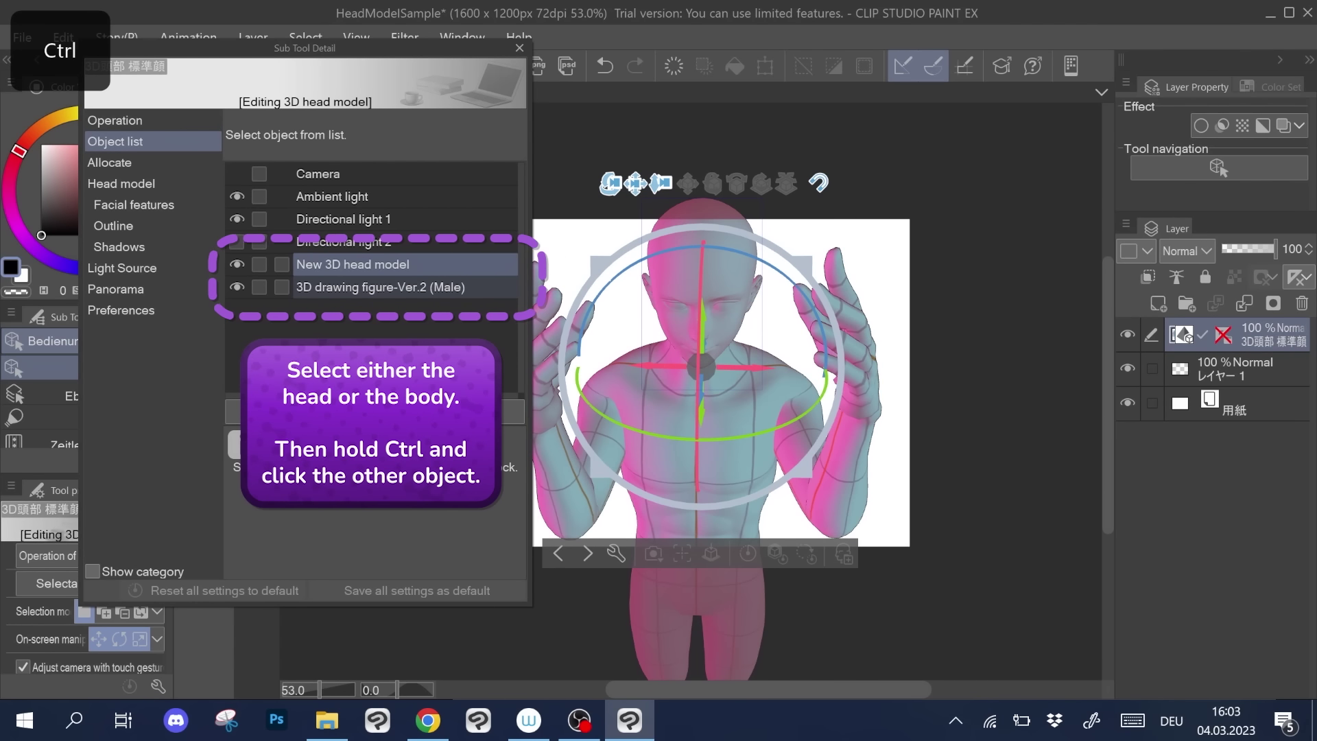
{"action": "left_click", "coordinate": [818, 371], "text": "ctrl"}
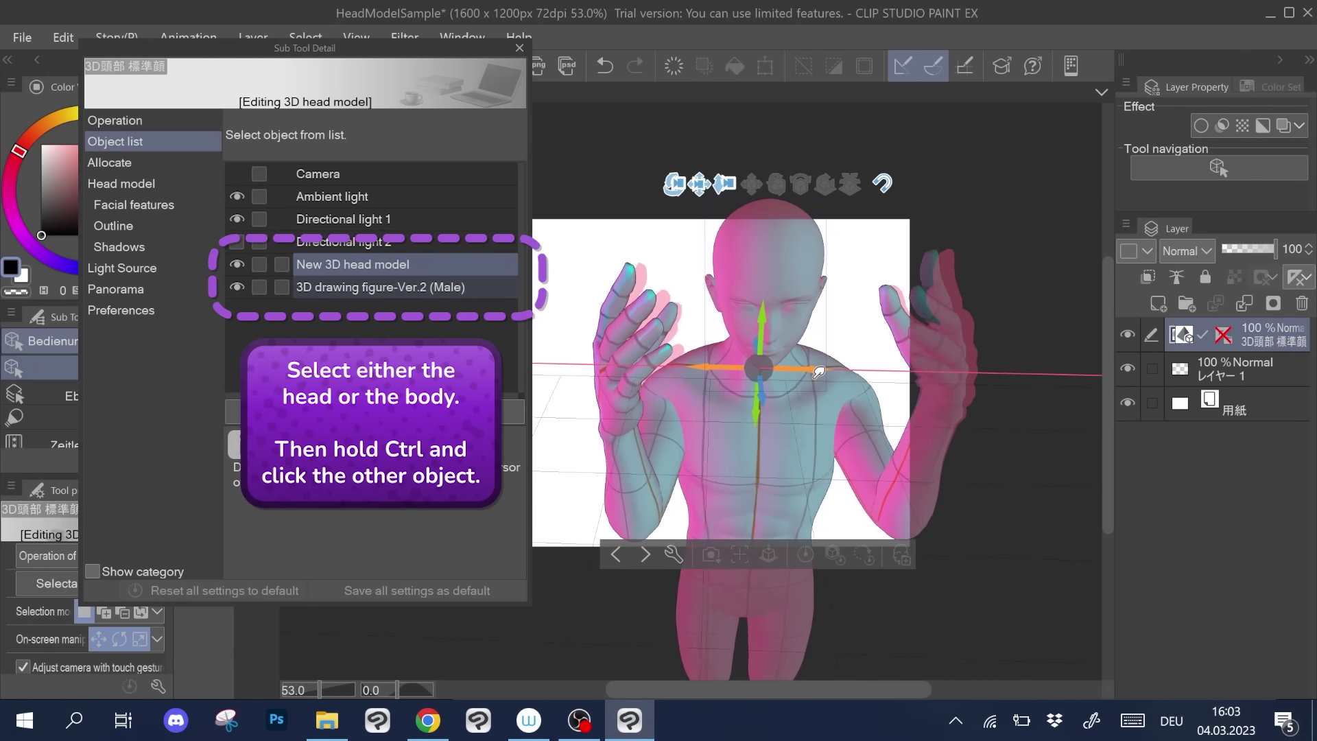
{"action": "mouse_move", "coordinate": [818, 372]}
{"action": "left_mouse_down"}
{"action": "mouse_move", "coordinate": [927, 372]}
{"action": "mouse_move", "coordinate": [638, 402]}
{"action": "mouse_move", "coordinate": [830, 421]}
{"action": "mouse_move", "coordinate": [1052, 375]}
{"action": "mouse_move", "coordinate": [480, 425]}
{"action": "mouse_move", "coordinate": [768, 414]}
{"action": "left_mouse_up"}
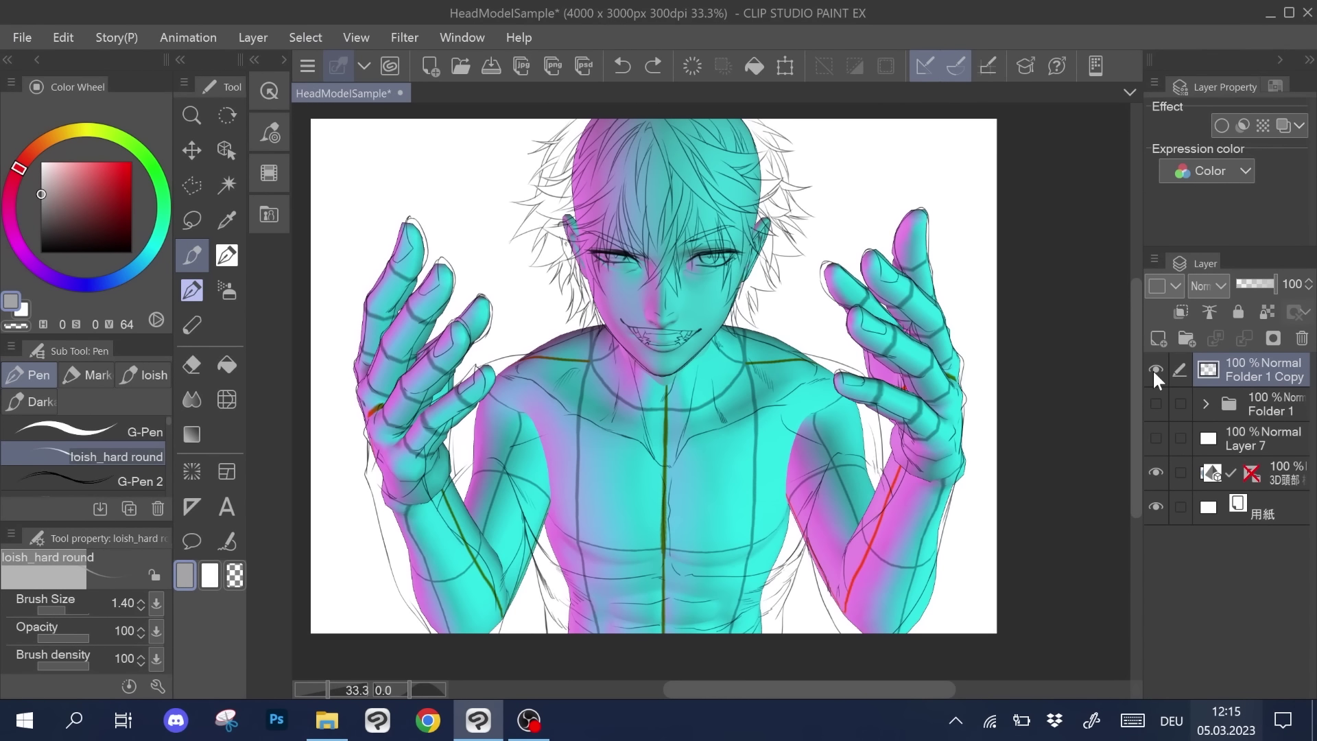
- Show the white Layer 7 behind the line art and automatically color the Folder 1 Copy layer with Colorize all
{"action": "left_click", "coordinate": [1155, 441]}
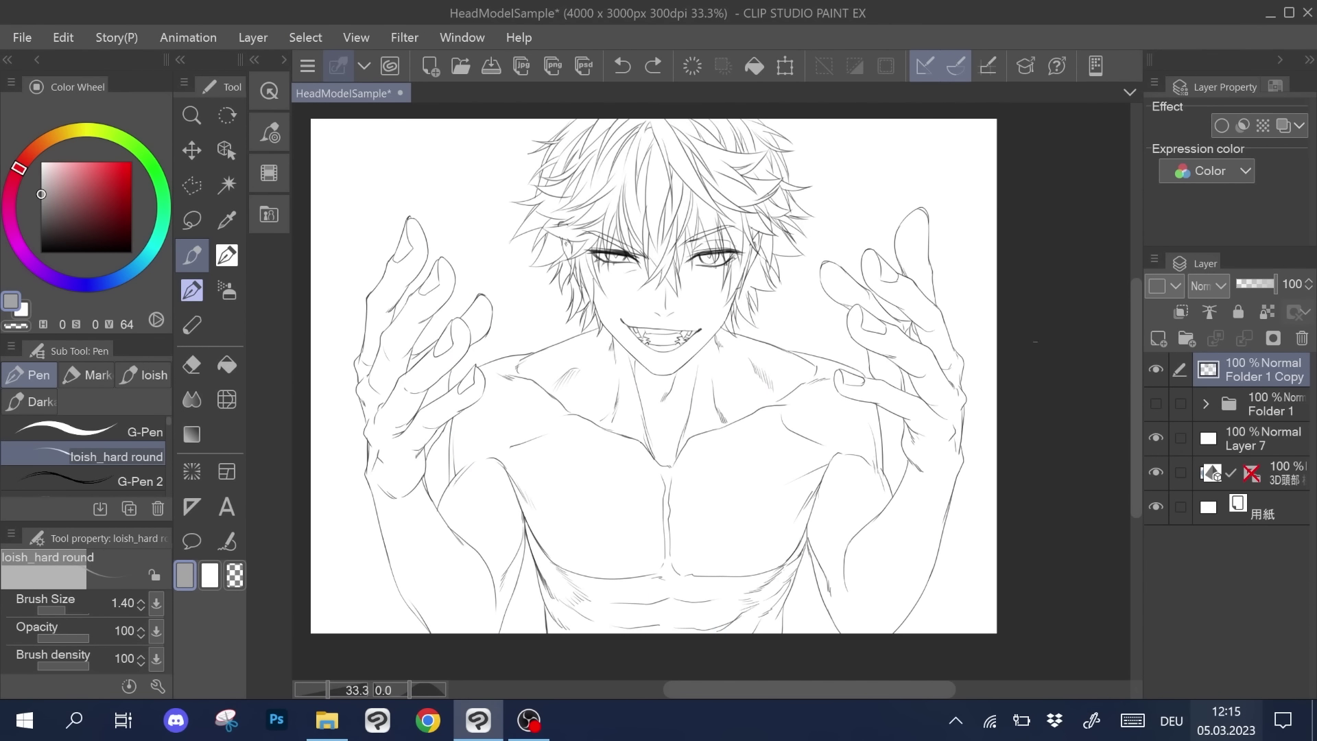
{"action": "left_click", "coordinate": [64, 39]}
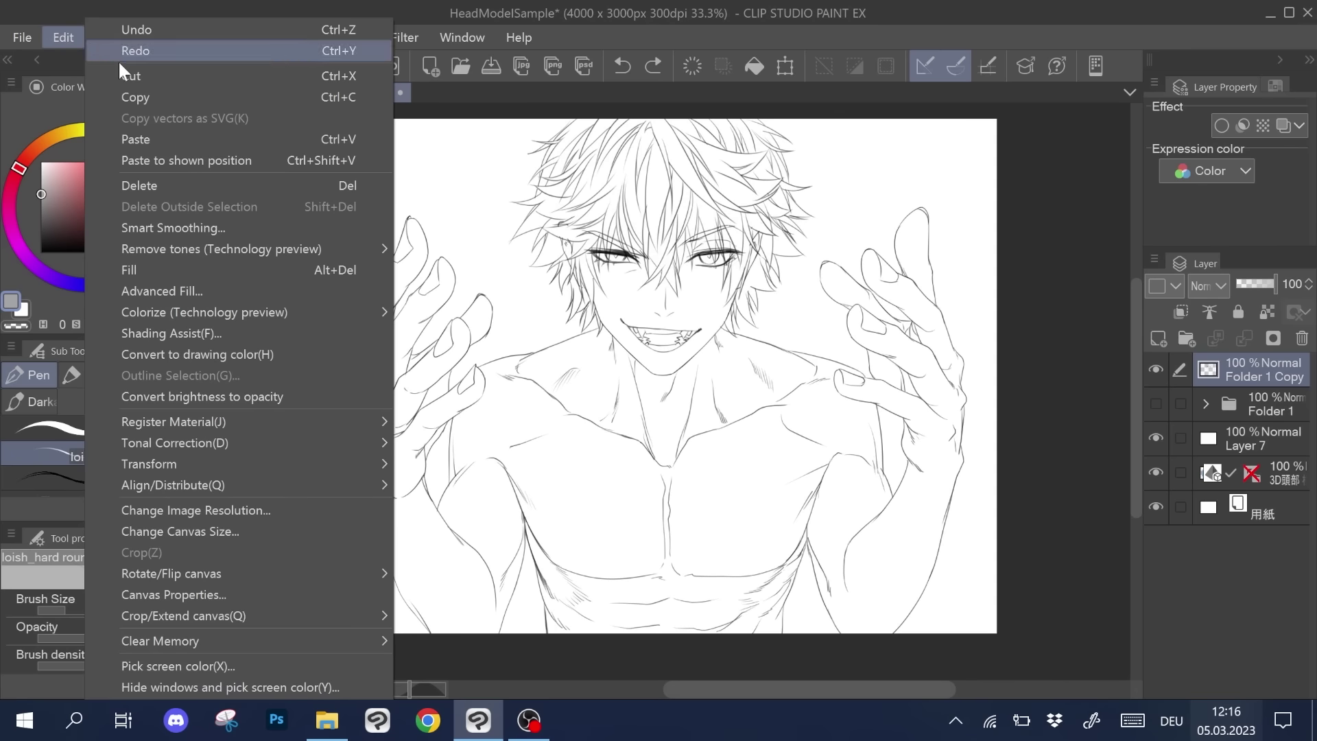
{"action": "mouse_move", "coordinate": [337, 312]}
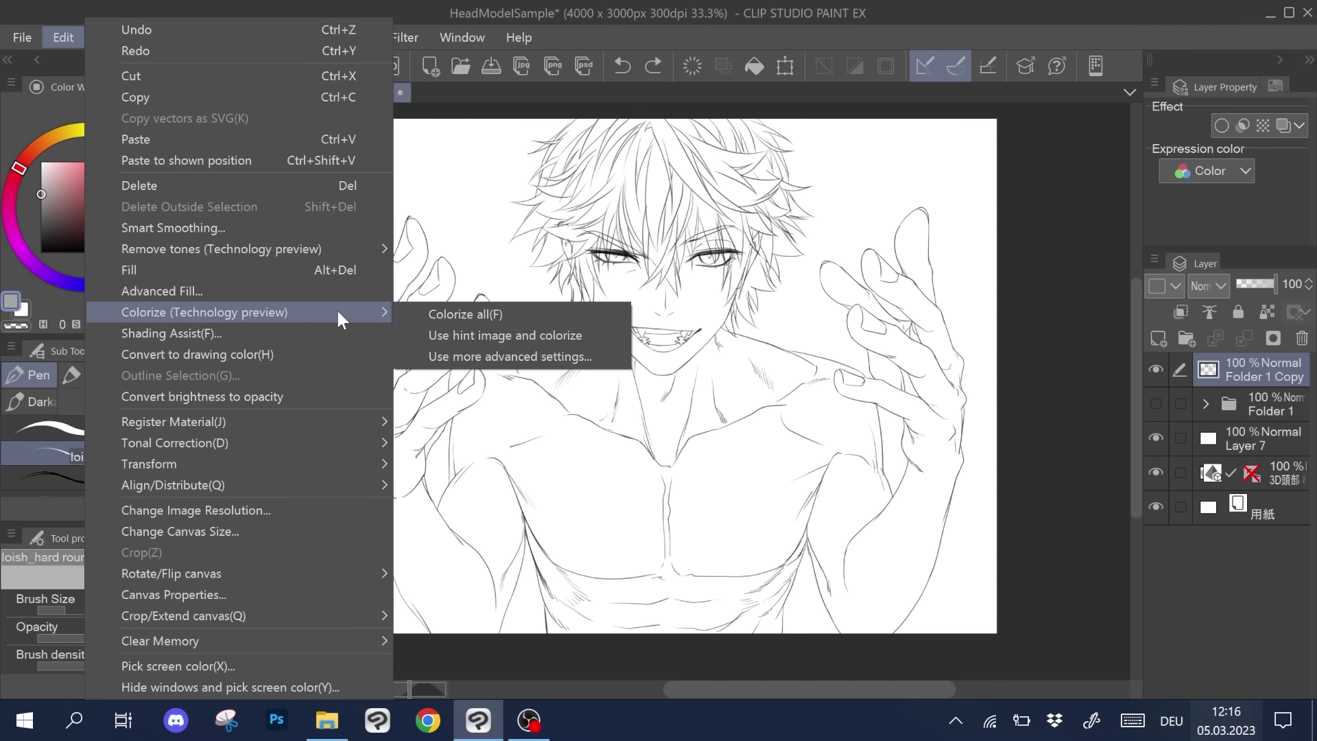
{"action": "left_click", "coordinate": [537, 314]}
{"action": "left_click", "coordinate": [808, 273]}
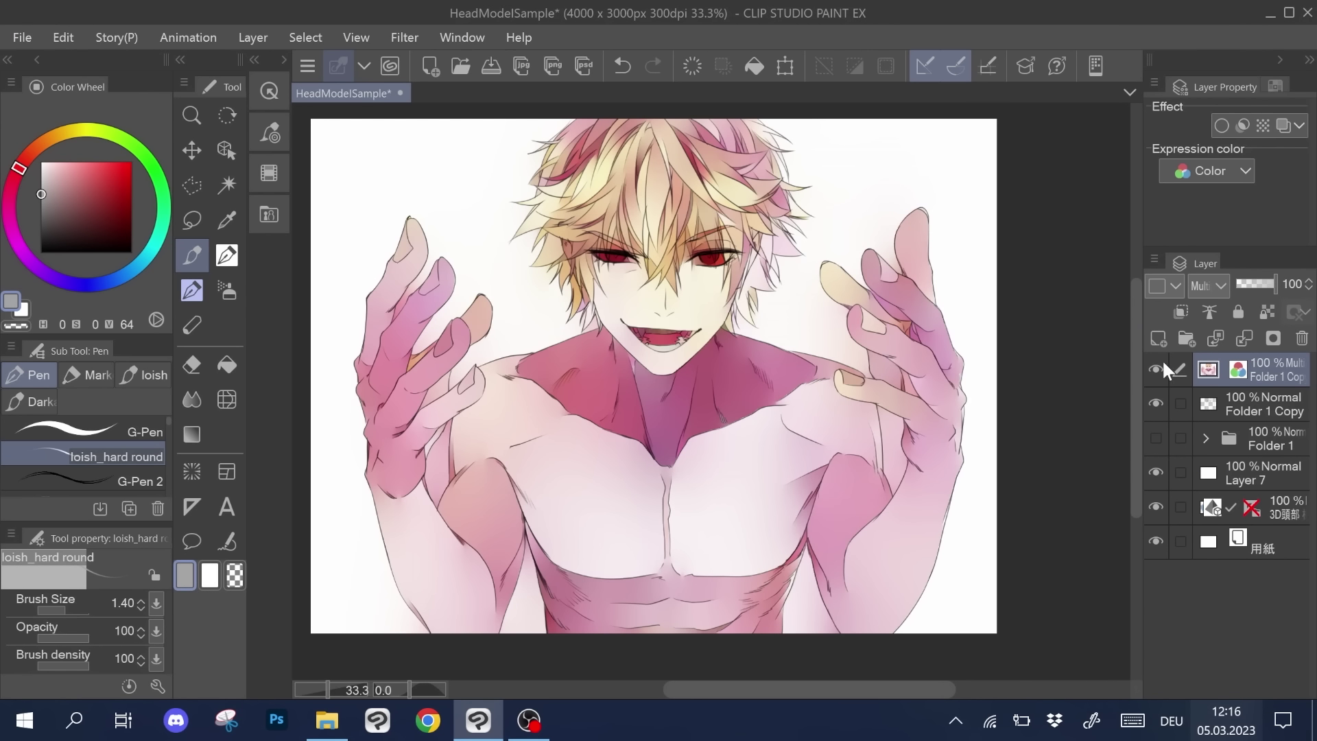
- Show Folder 1 instead of the colorized copies, then select the character's silhouette by auto-selecting the surrounding background areas and inverting the selection
{"action": "left_click_drag", "start_coordinate": [1156, 403], "coordinate": [1156, 438]}
{"action": "left_click", "coordinate": [1249, 445]}
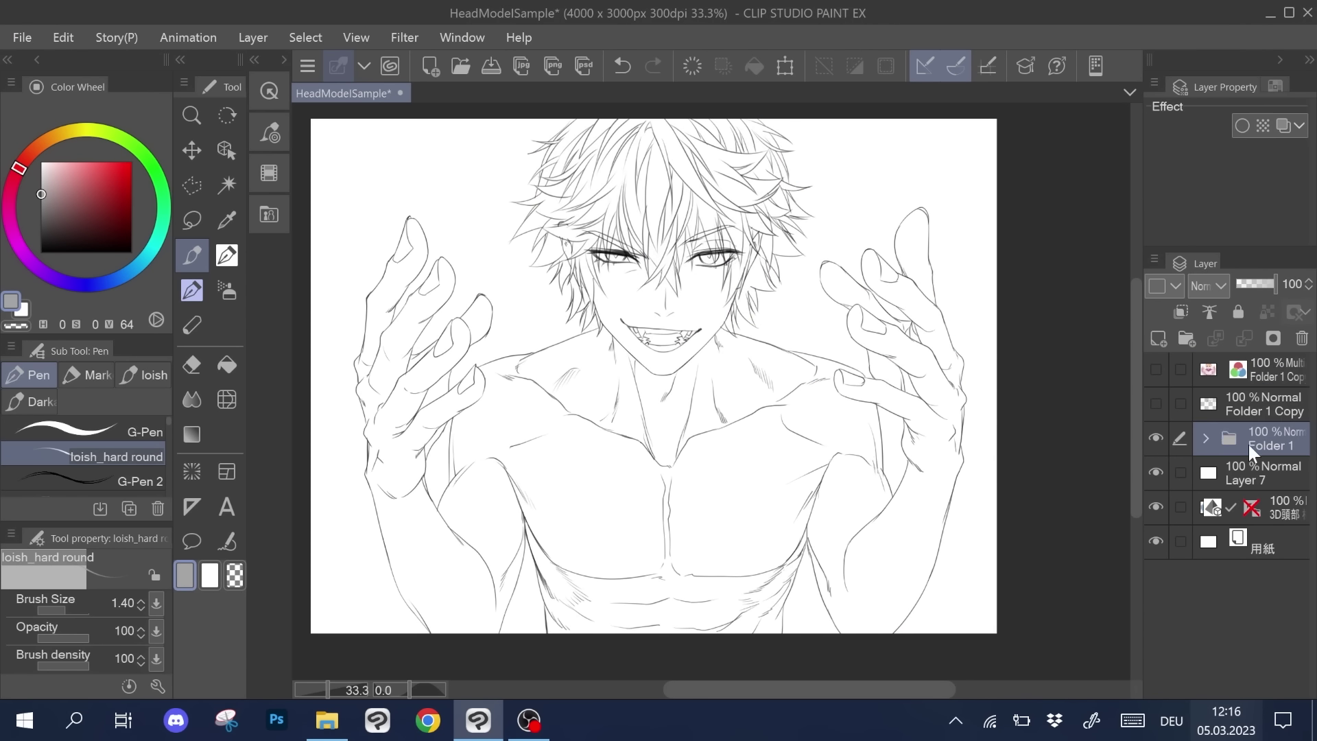
{"action": "left_click", "coordinate": [227, 184]}
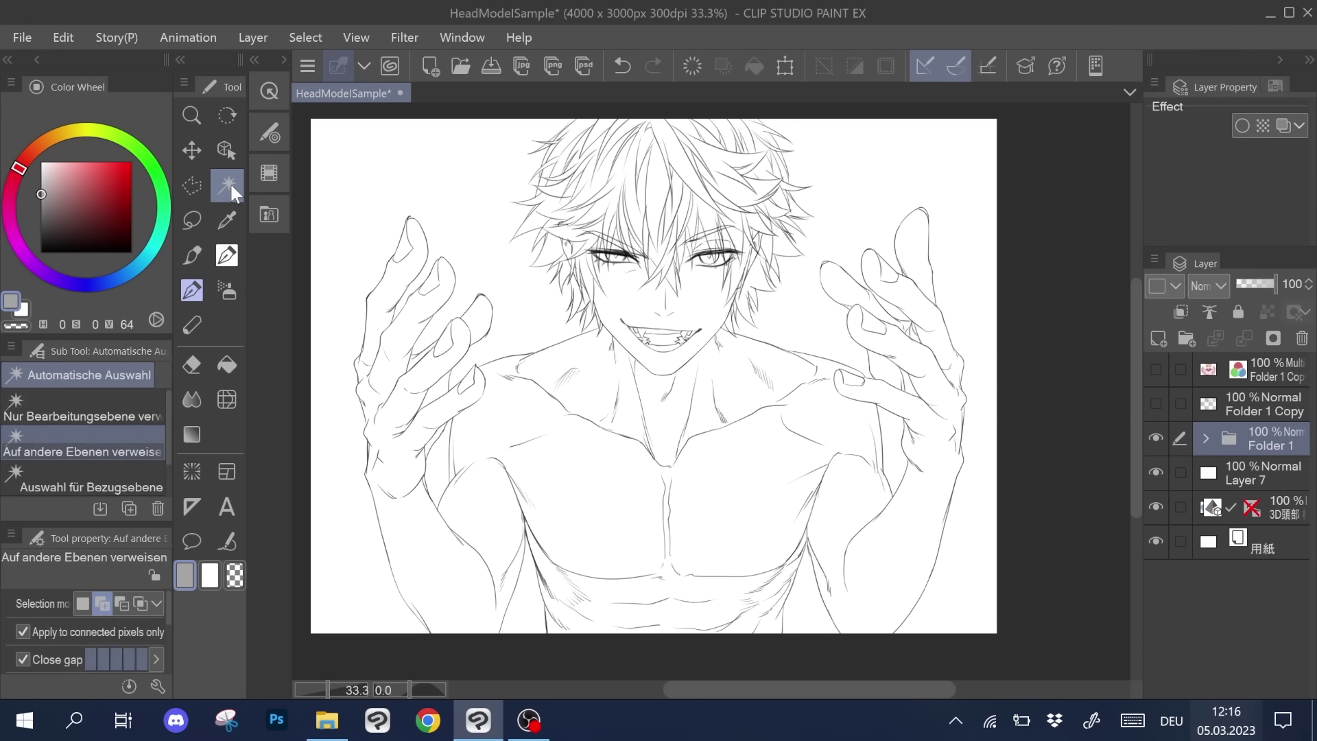
{"action": "left_click", "coordinate": [474, 175]}
{"action": "left_click", "coordinate": [835, 217]}
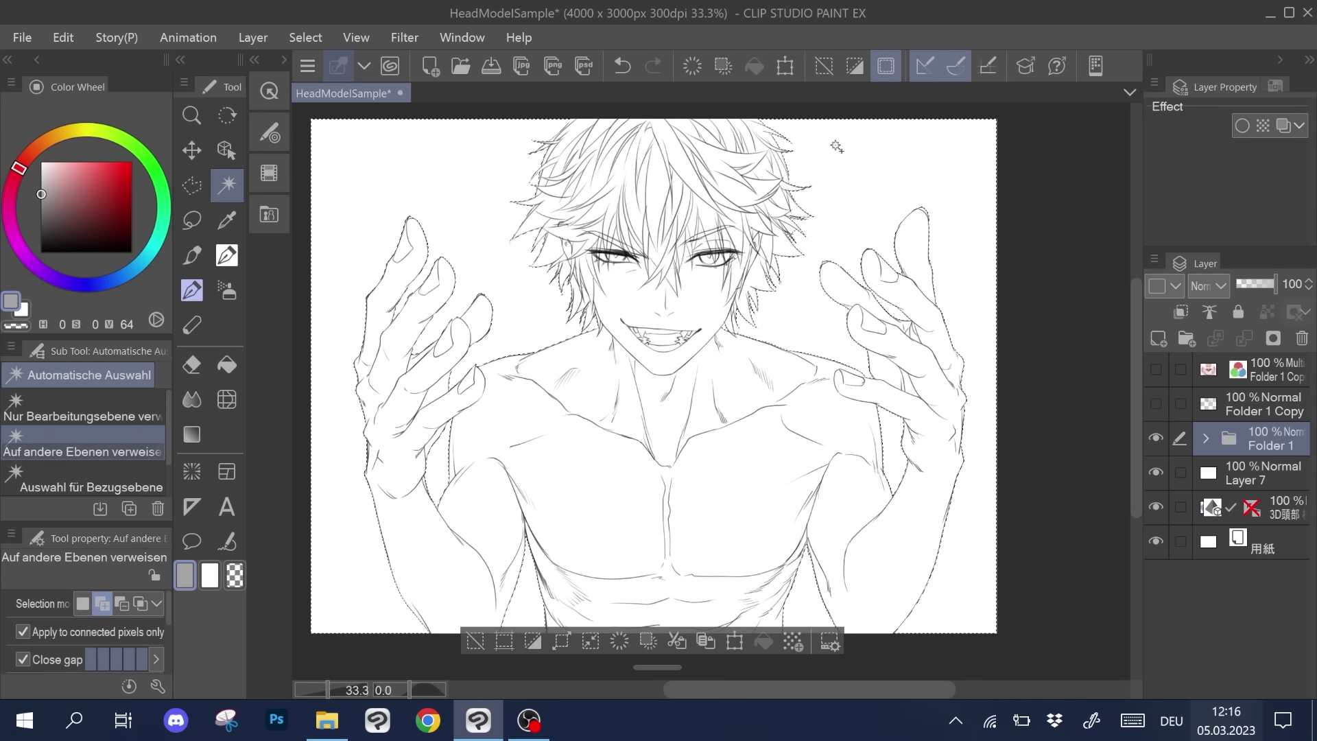
{"action": "left_click", "coordinate": [308, 38]}
{"action": "left_click", "coordinate": [385, 120]}
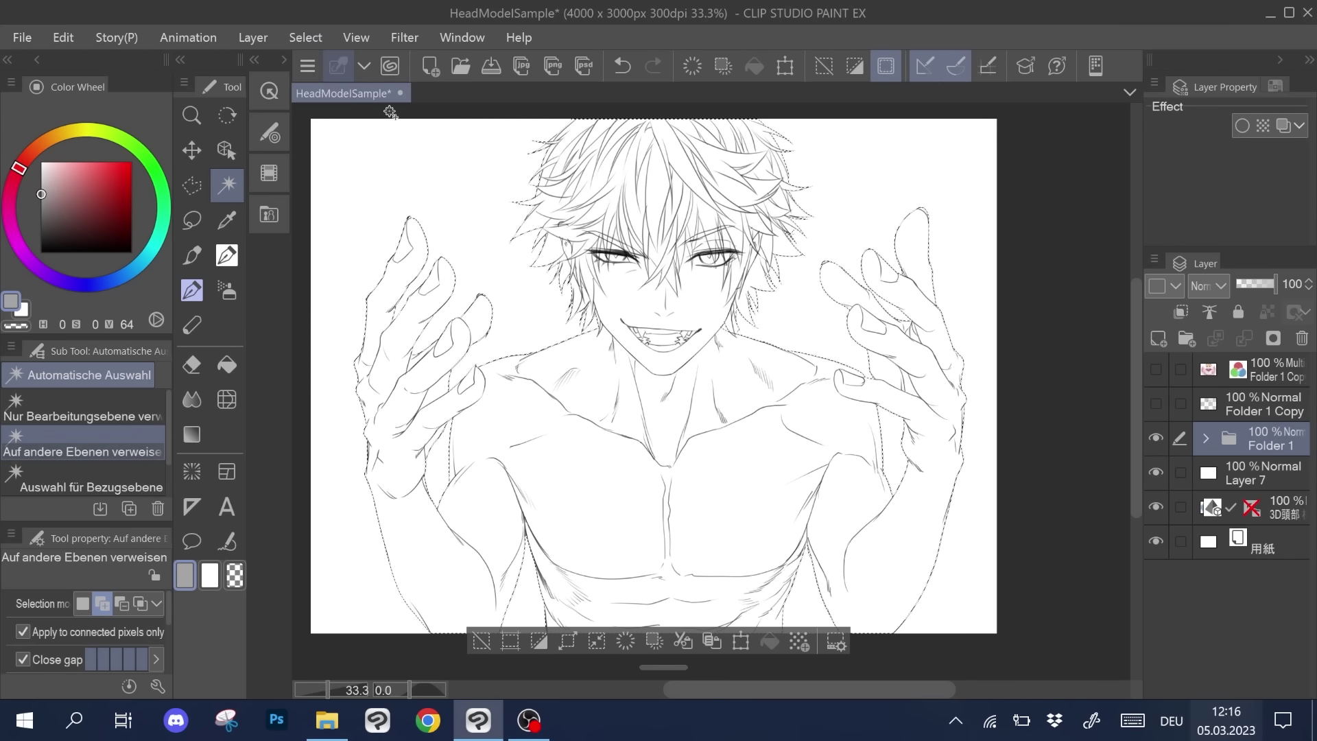
- Add a raster layer above Layer 7 and fill the selected silhouette with gray, using the fill that refers only to the editing layer
{"action": "left_click", "coordinate": [1258, 478]}
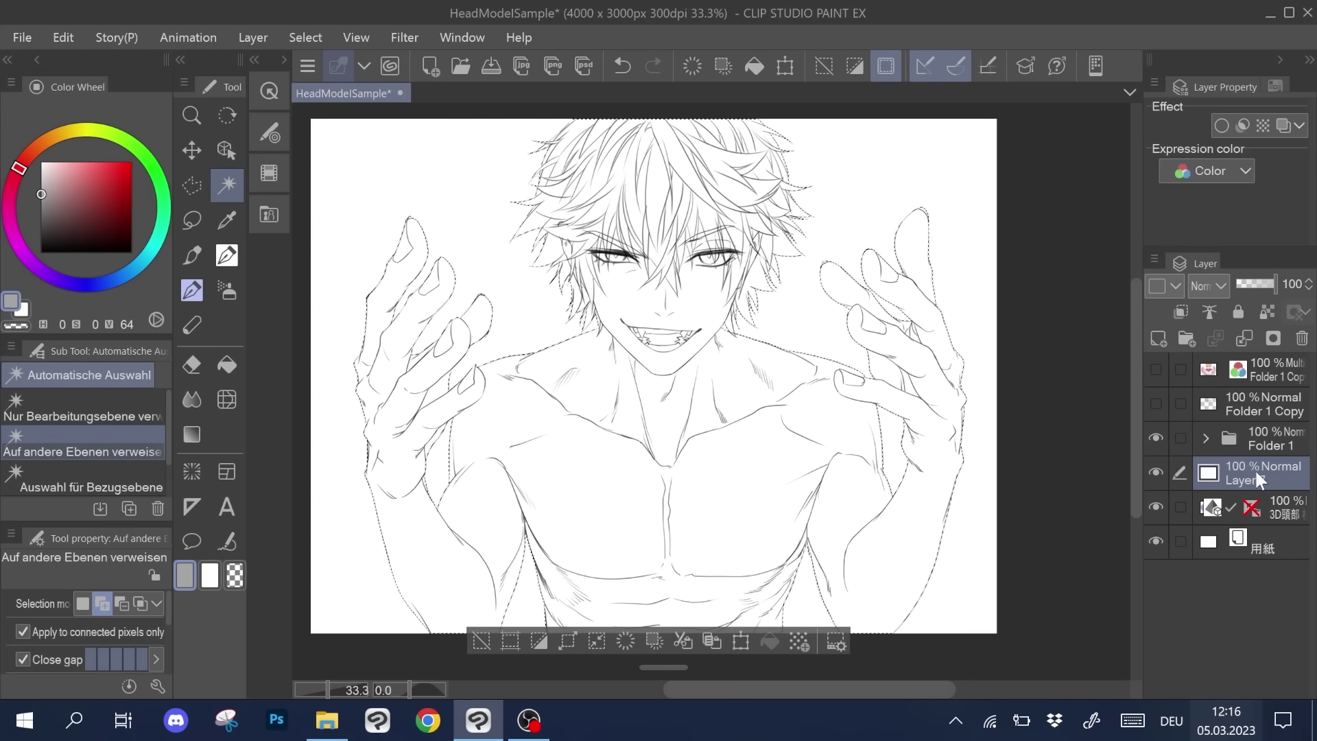
{"action": "left_click", "coordinate": [1159, 339]}
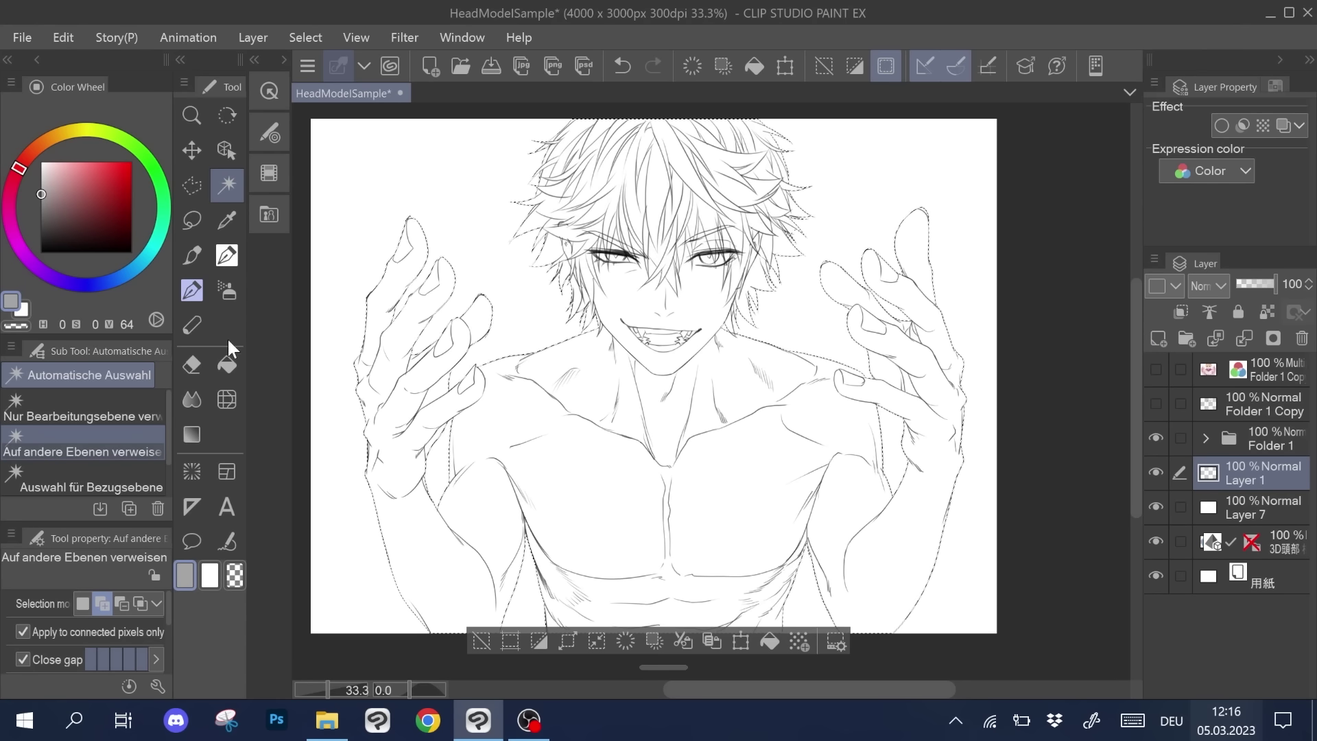
{"action": "left_click", "coordinate": [226, 365]}
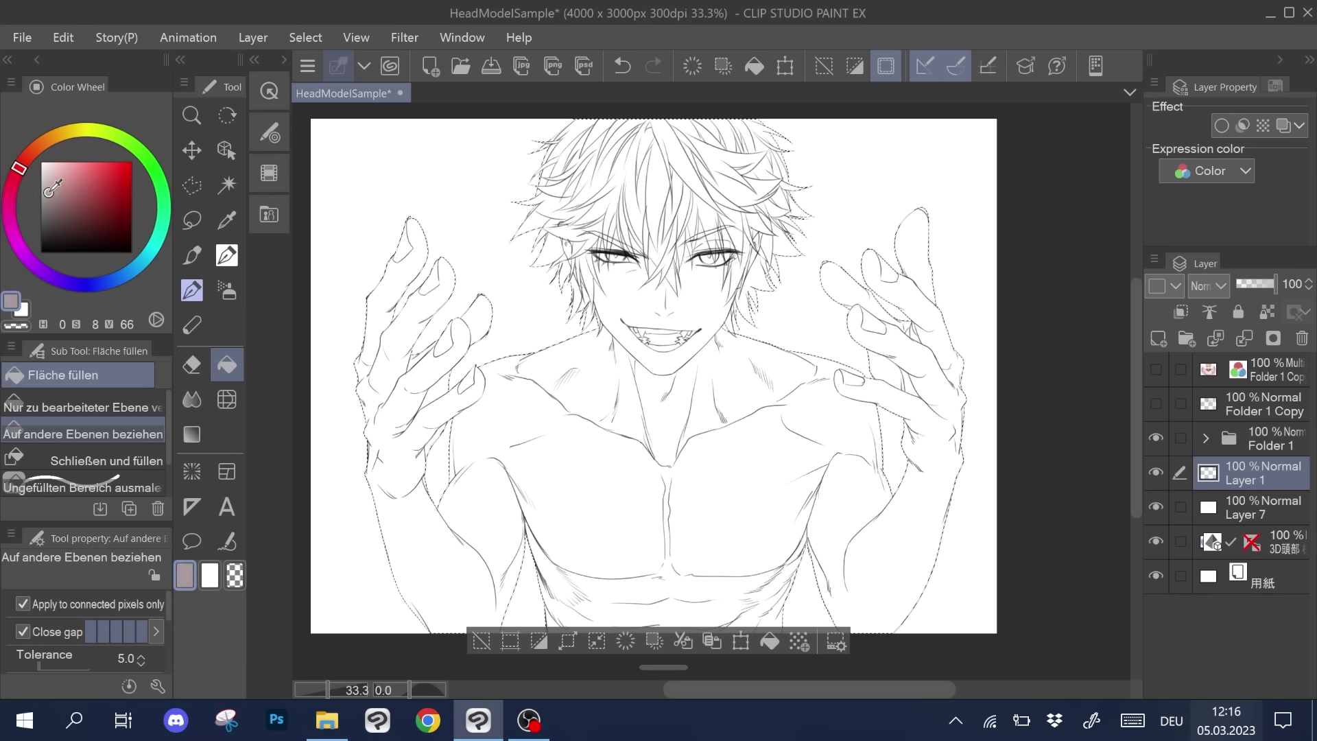
{"action": "left_click", "coordinate": [576, 432]}
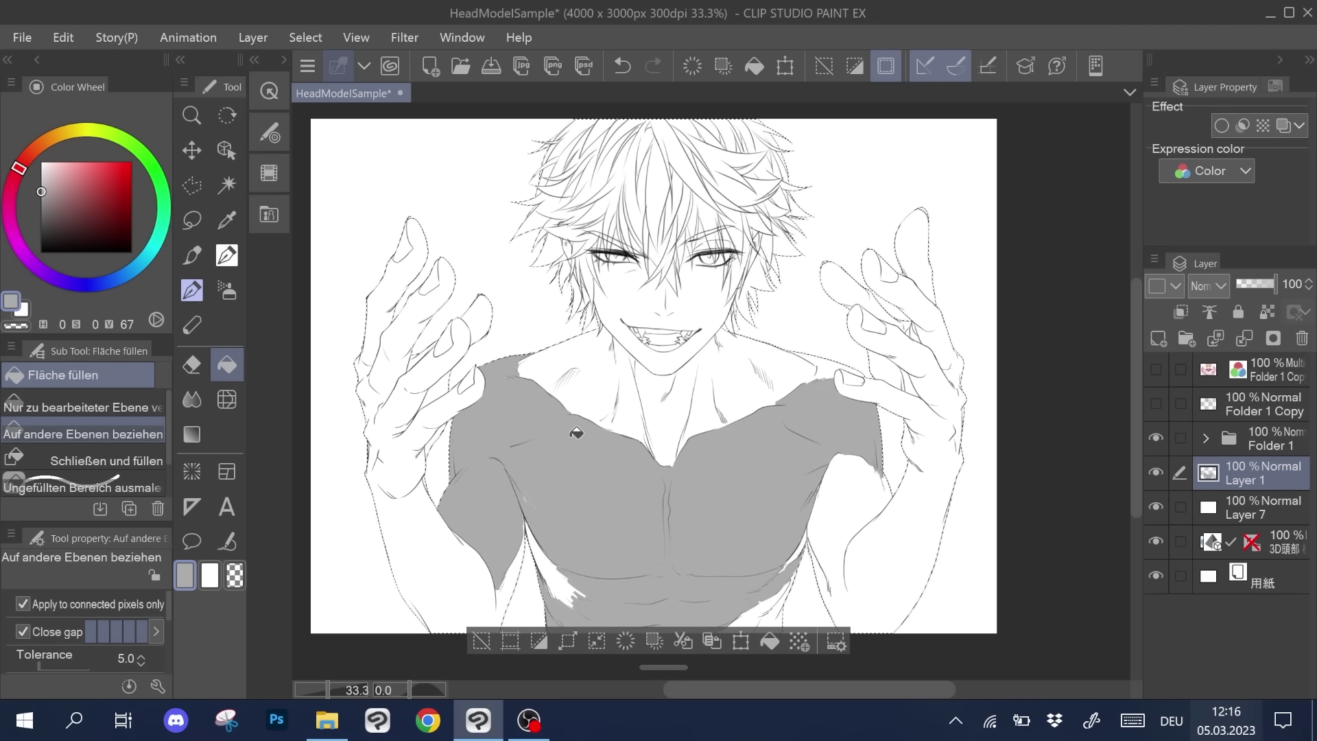
{"action": "left_click", "coordinate": [623, 65]}
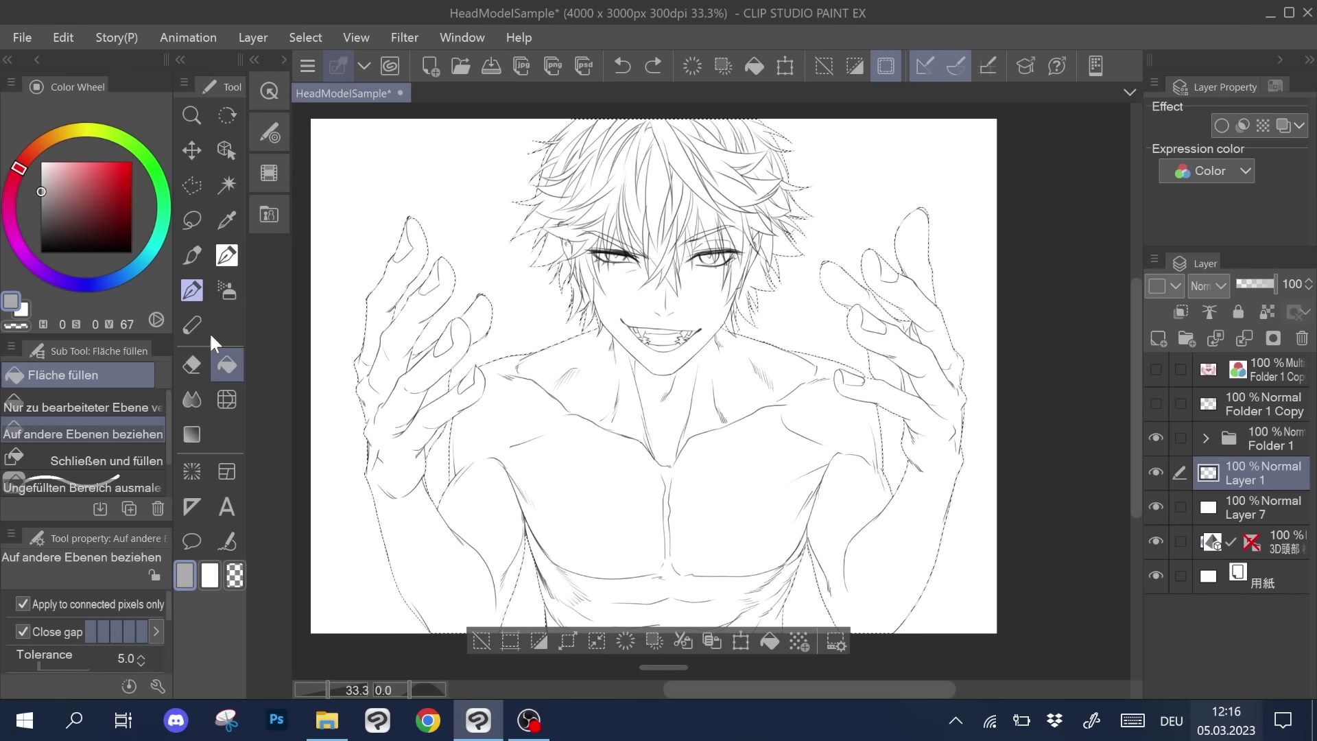
{"action": "left_click", "coordinate": [139, 402]}
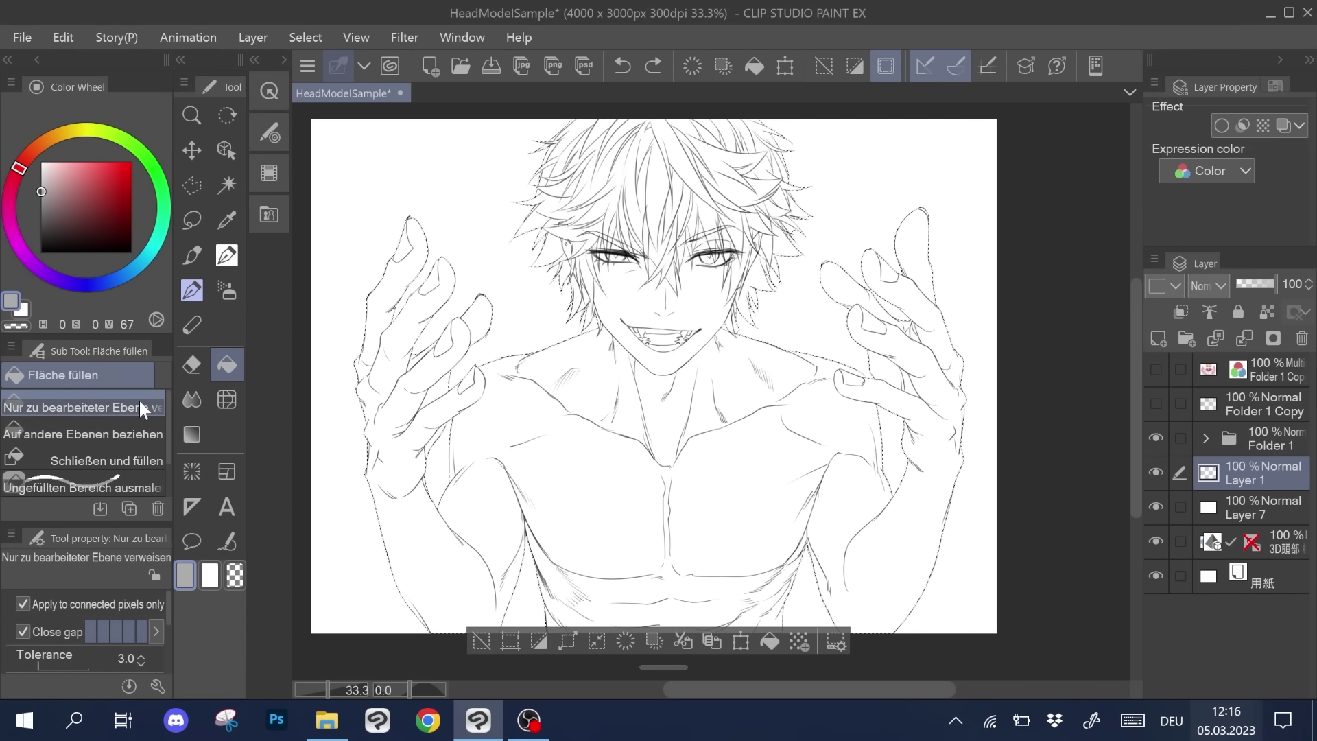
{"action": "left_click", "coordinate": [679, 392]}
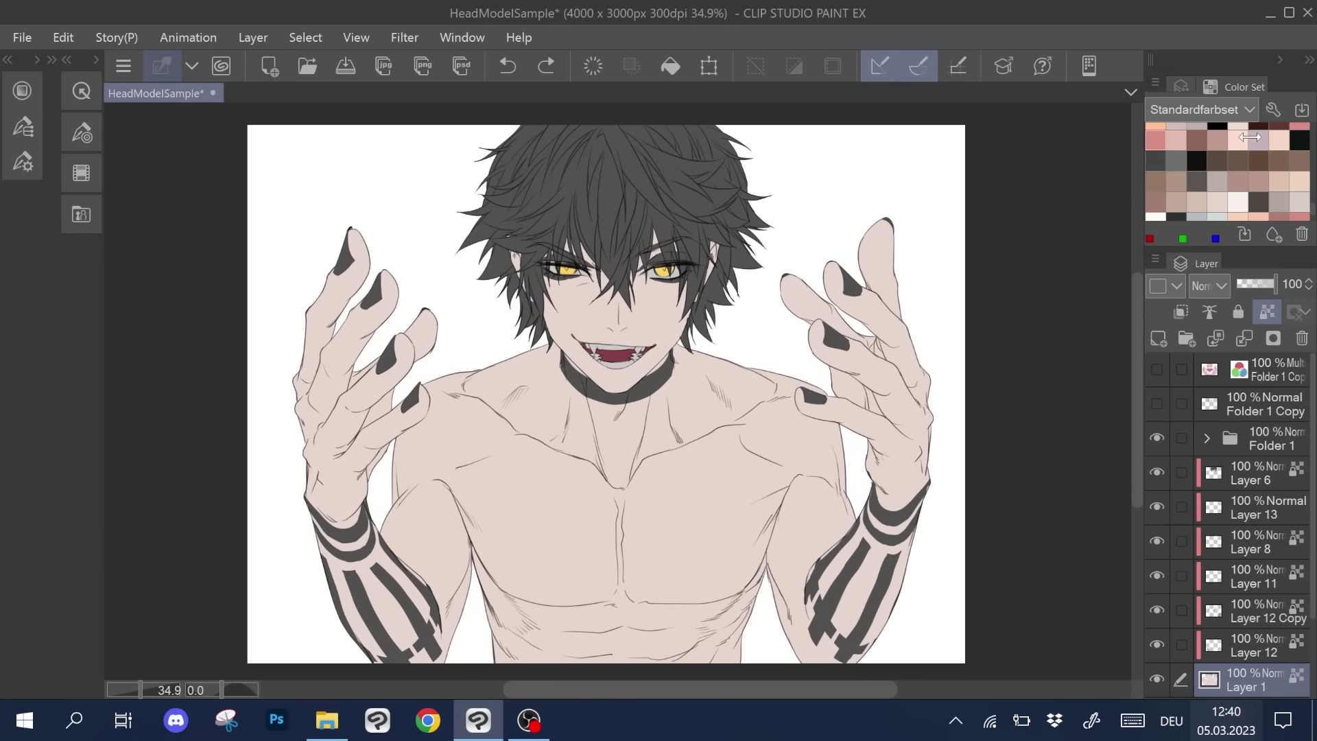
- Open Shading Assist for the skin base on Layer 1 and move the light source down to the lower middle of the torso
{"action": "left_click", "coordinate": [75, 36]}
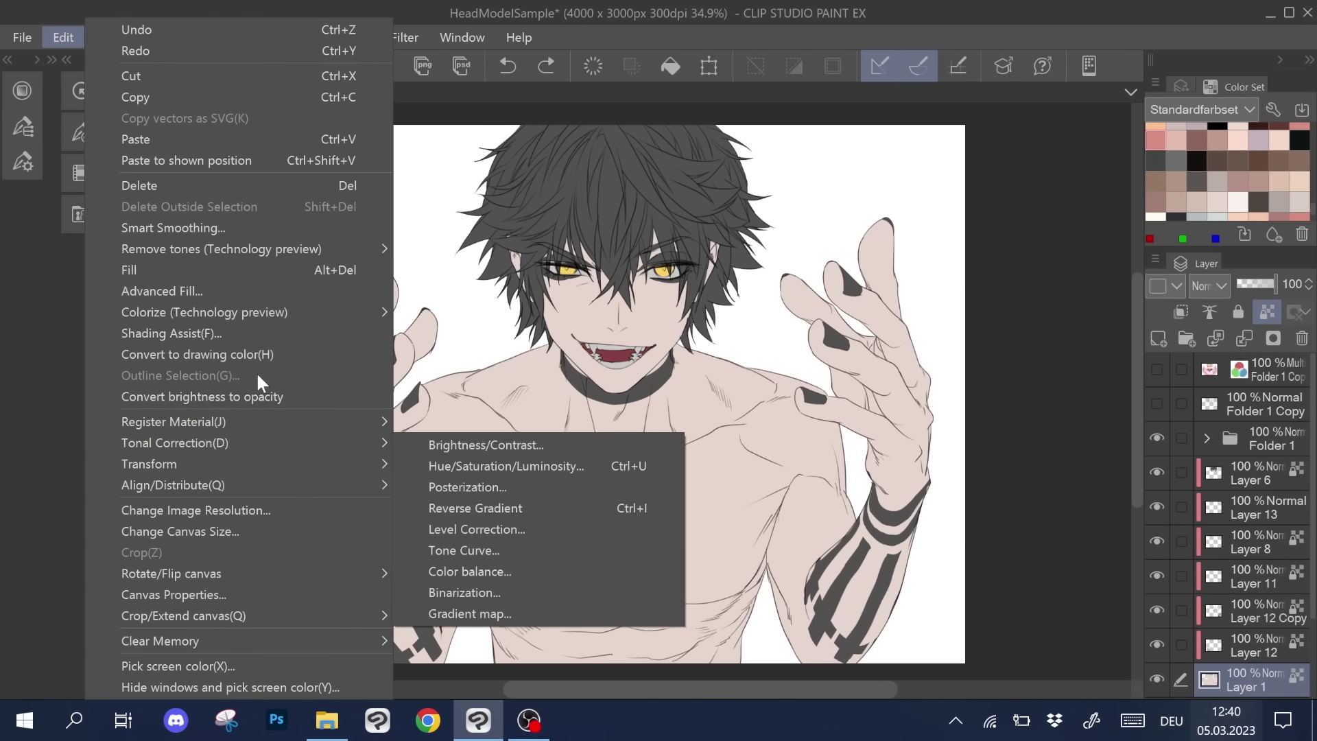
{"action": "left_click", "coordinate": [252, 332]}
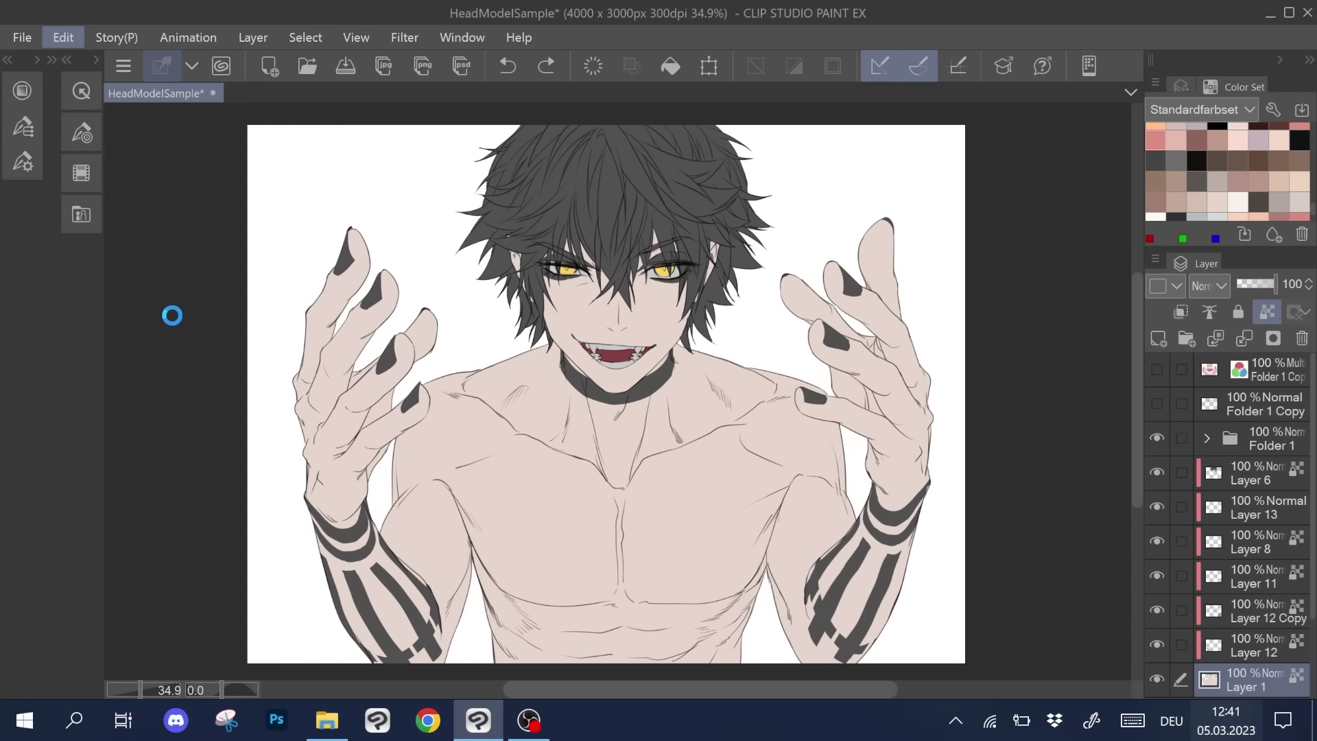
{"action": "mouse_move", "coordinate": [348, 129]}
{"action": "left_mouse_down"}
{"action": "mouse_move", "coordinate": [314, 535]}
{"action": "mouse_move", "coordinate": [942, 184]}
{"action": "mouse_move", "coordinate": [960, 577]}
{"action": "mouse_move", "coordinate": [608, 53]}
{"action": "mouse_move", "coordinate": [632, 650]}
{"action": "left_mouse_up"}
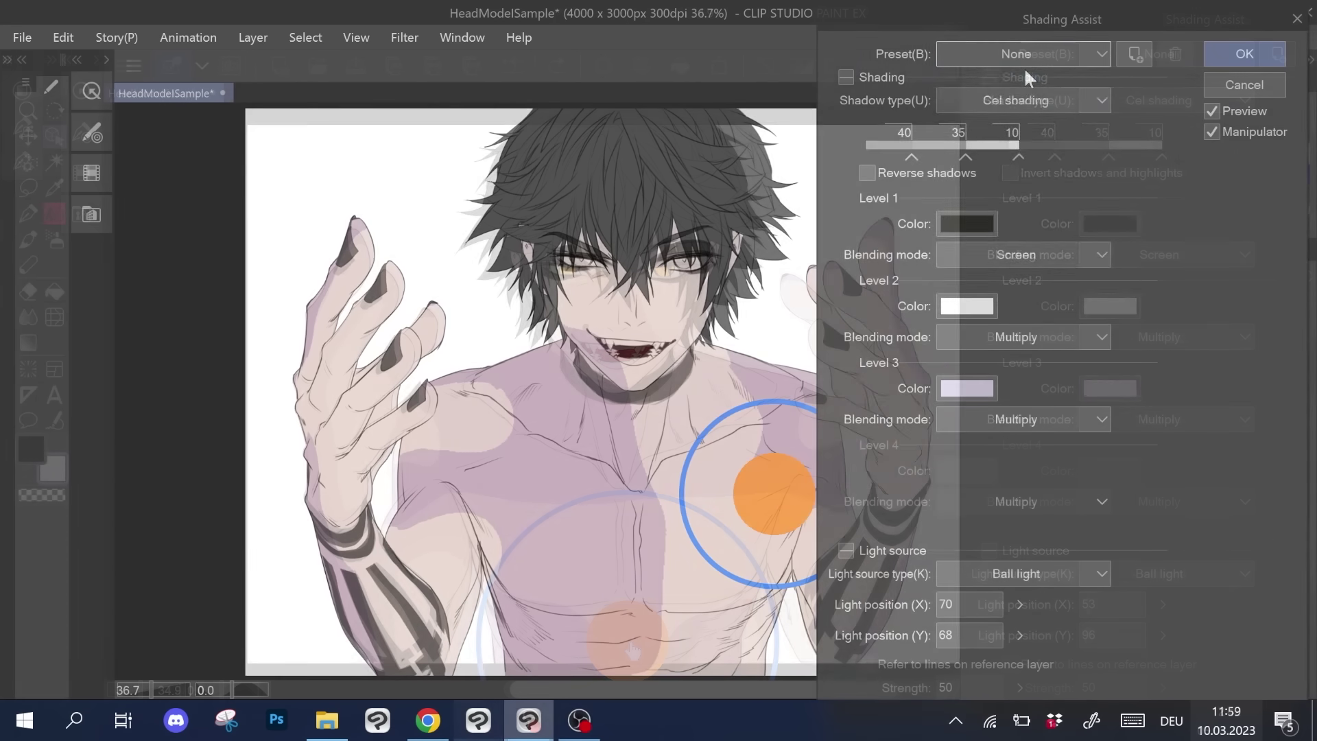
- Preview the Standard, Evening, Night and Morning shading presets on the skin base
{"action": "left_click", "coordinate": [1023, 65]}
{"action": "left_click", "coordinate": [1030, 96]}
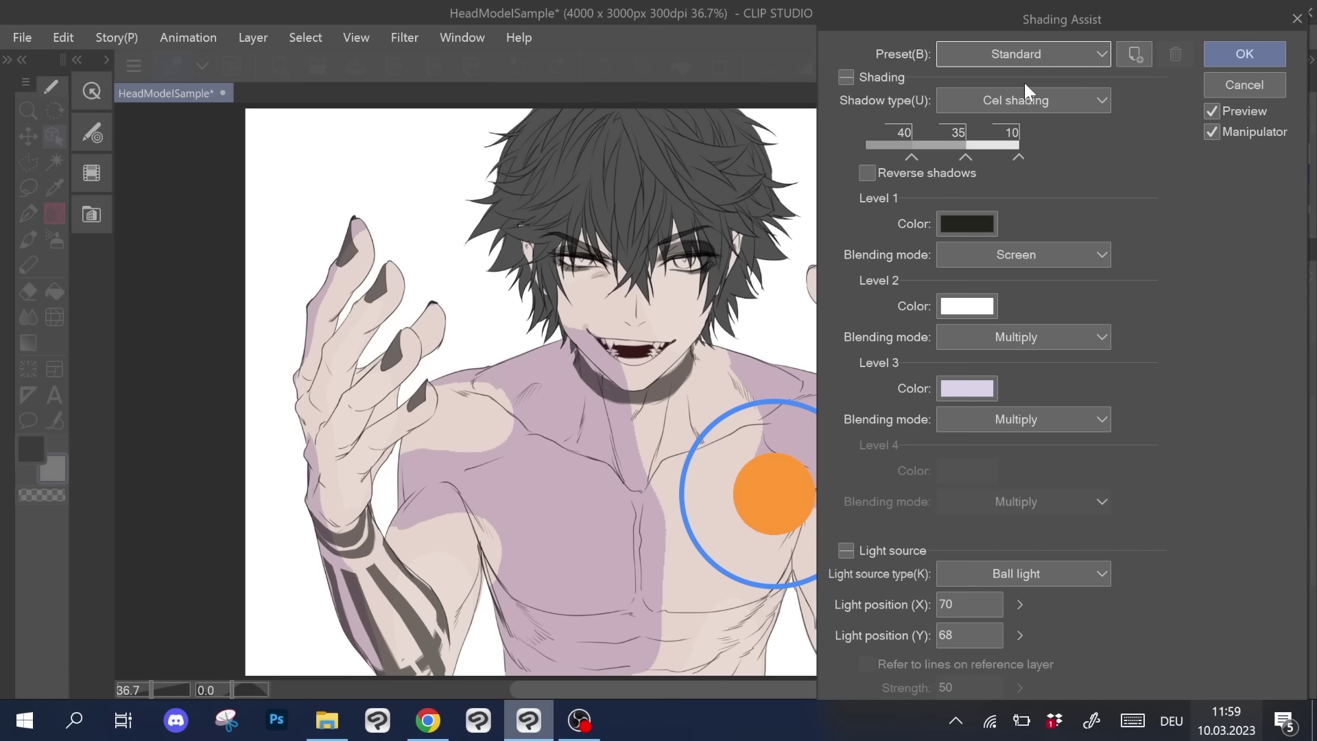
{"action": "left_click", "coordinate": [1063, 56]}
{"action": "left_click", "coordinate": [1006, 116]}
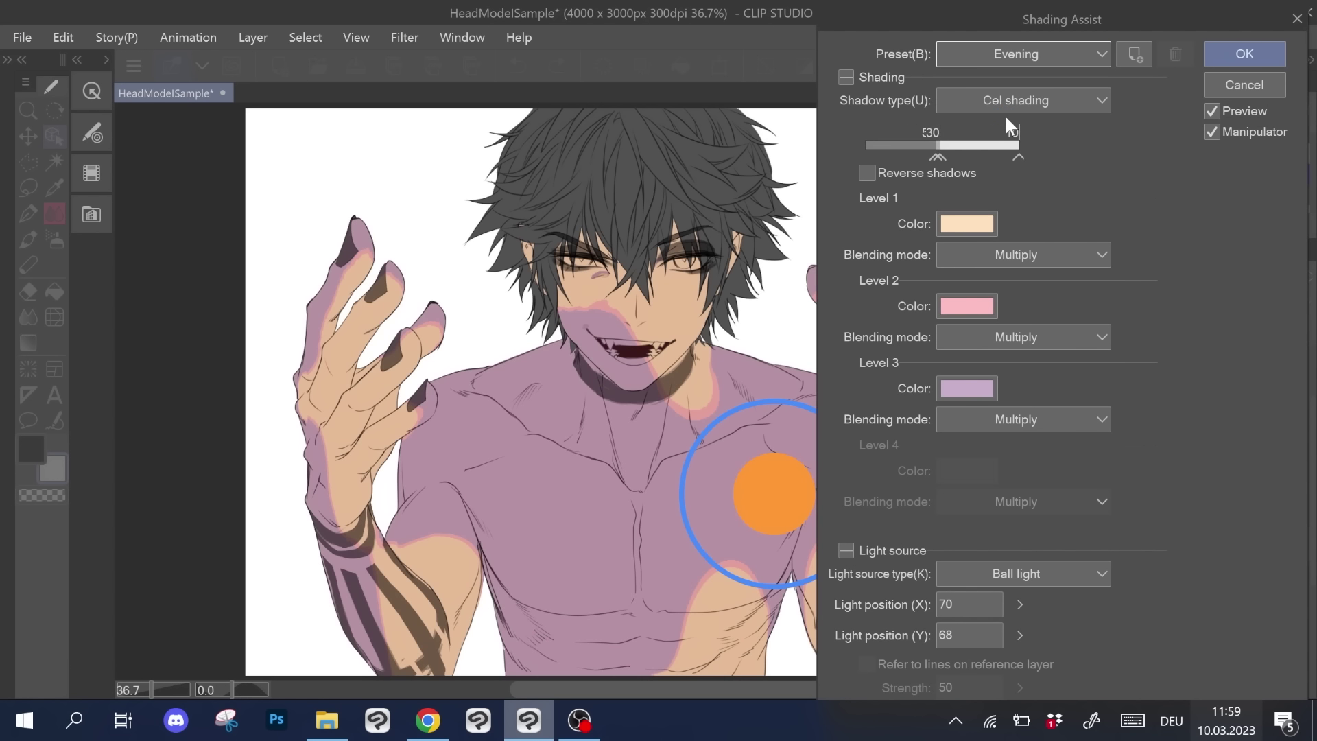
{"action": "left_click", "coordinate": [1017, 55]}
{"action": "left_click", "coordinate": [1019, 137]}
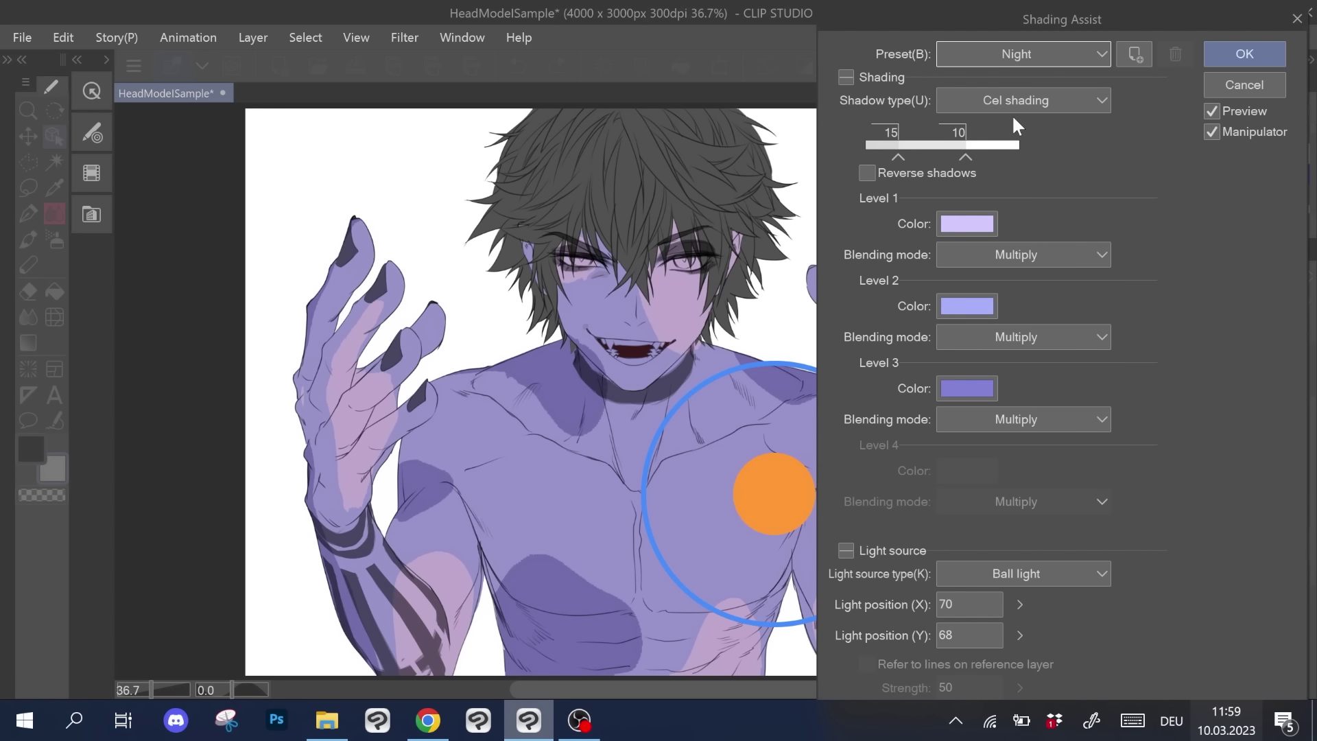
{"action": "left_click", "coordinate": [1038, 60]}
{"action": "left_click", "coordinate": [1015, 158]}
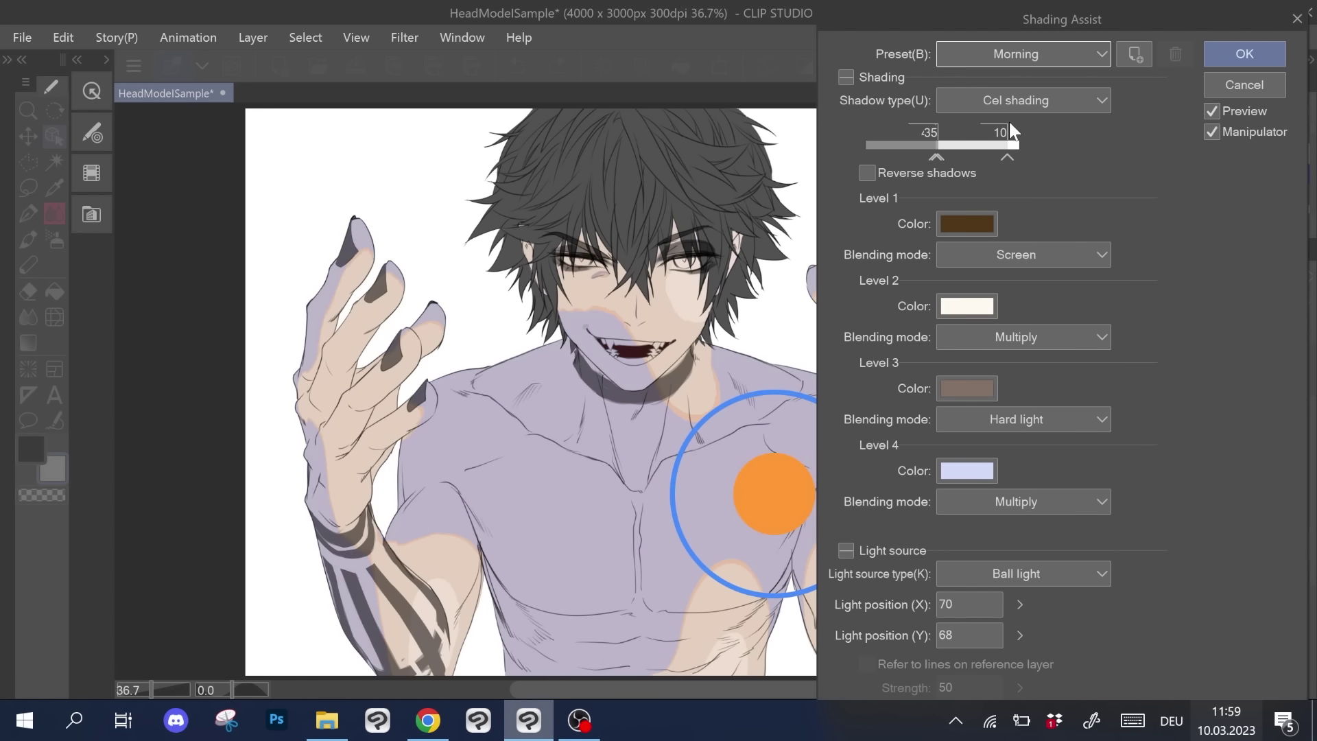
- Preview the Simple light, Faint backlight and Backlight shading presets on the skin base
{"action": "left_click", "coordinate": [1063, 53]}
{"action": "left_click", "coordinate": [1038, 138]}
{"action": "left_click", "coordinate": [1076, 57]}
{"action": "left_click", "coordinate": [1009, 176]}
{"action": "left_click", "coordinate": [1076, 60]}
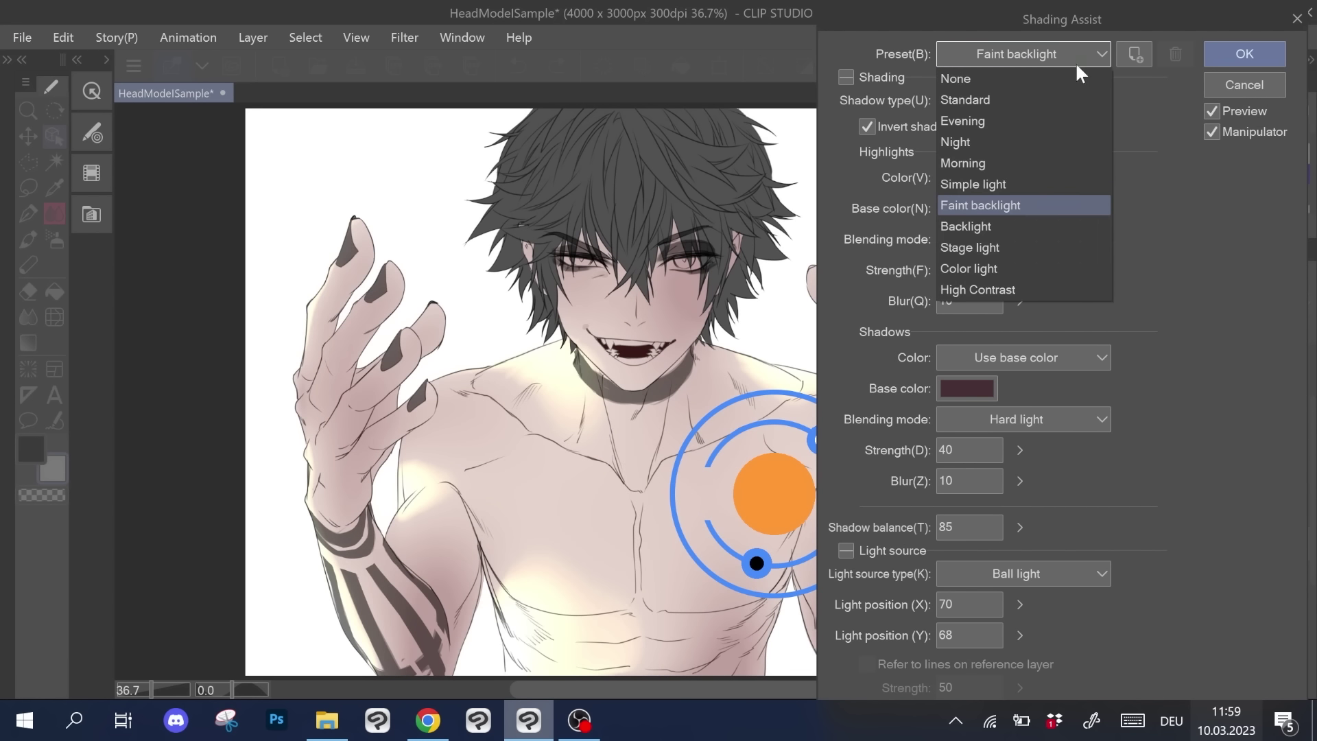
{"action": "left_click", "coordinate": [1011, 225]}
- Preview the Stage light, Color light and High Contrast shading presets on the skin base
{"action": "left_click", "coordinate": [1061, 53]}
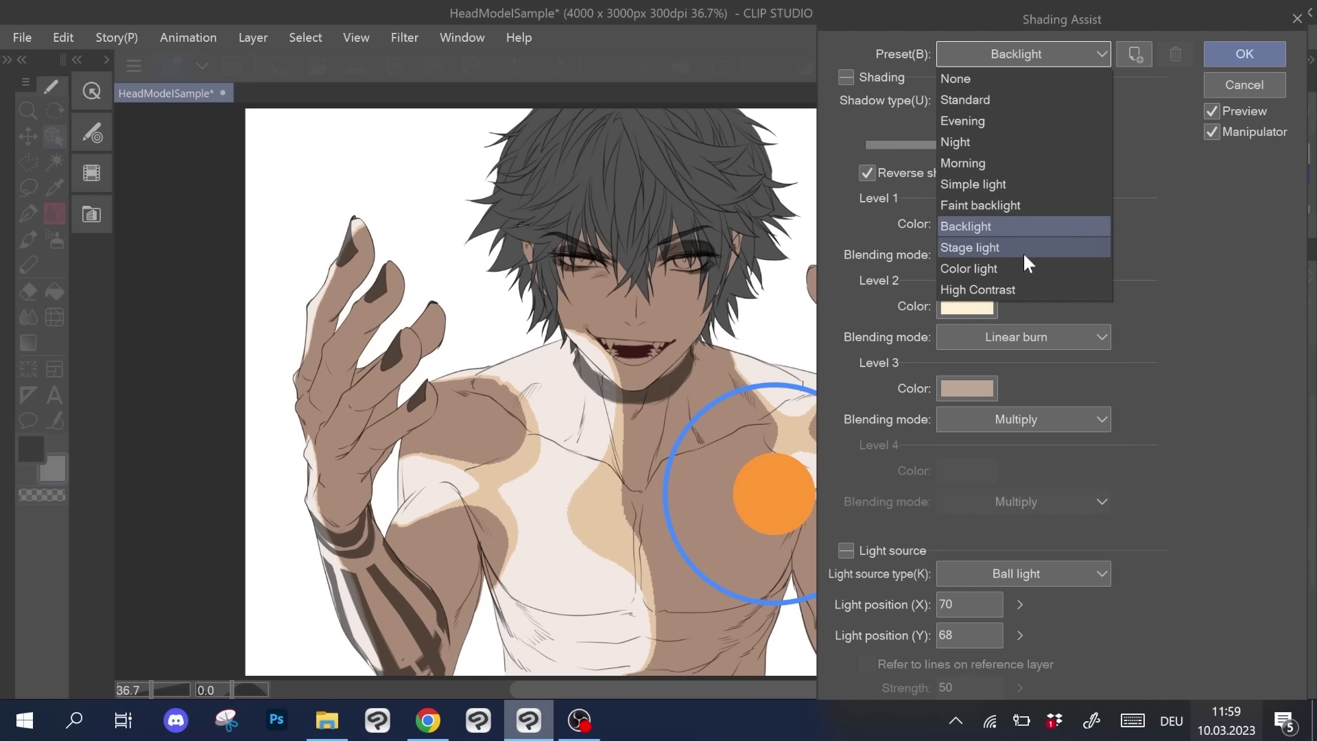
{"action": "left_click", "coordinate": [1022, 248]}
{"action": "left_click", "coordinate": [1050, 52]}
{"action": "left_click", "coordinate": [1024, 267]}
{"action": "left_click", "coordinate": [1067, 52]}
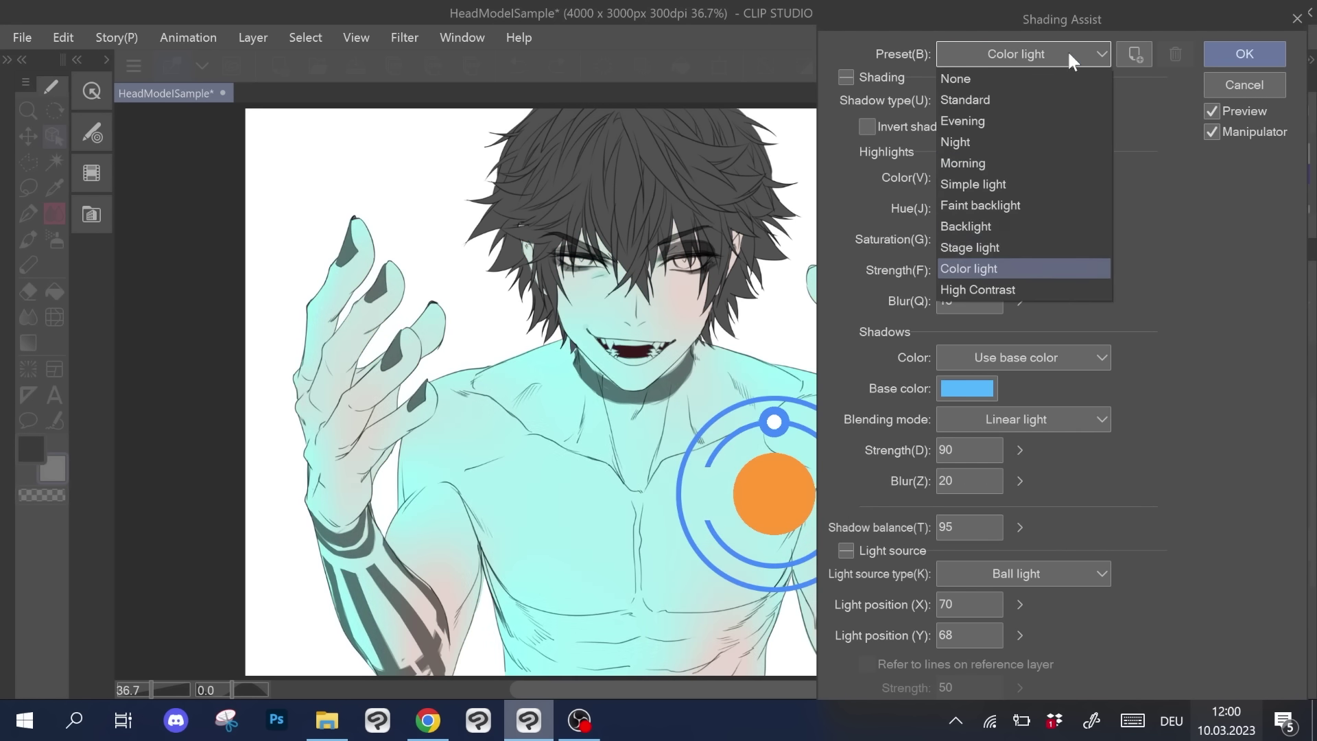
{"action": "left_click", "coordinate": [1029, 291]}
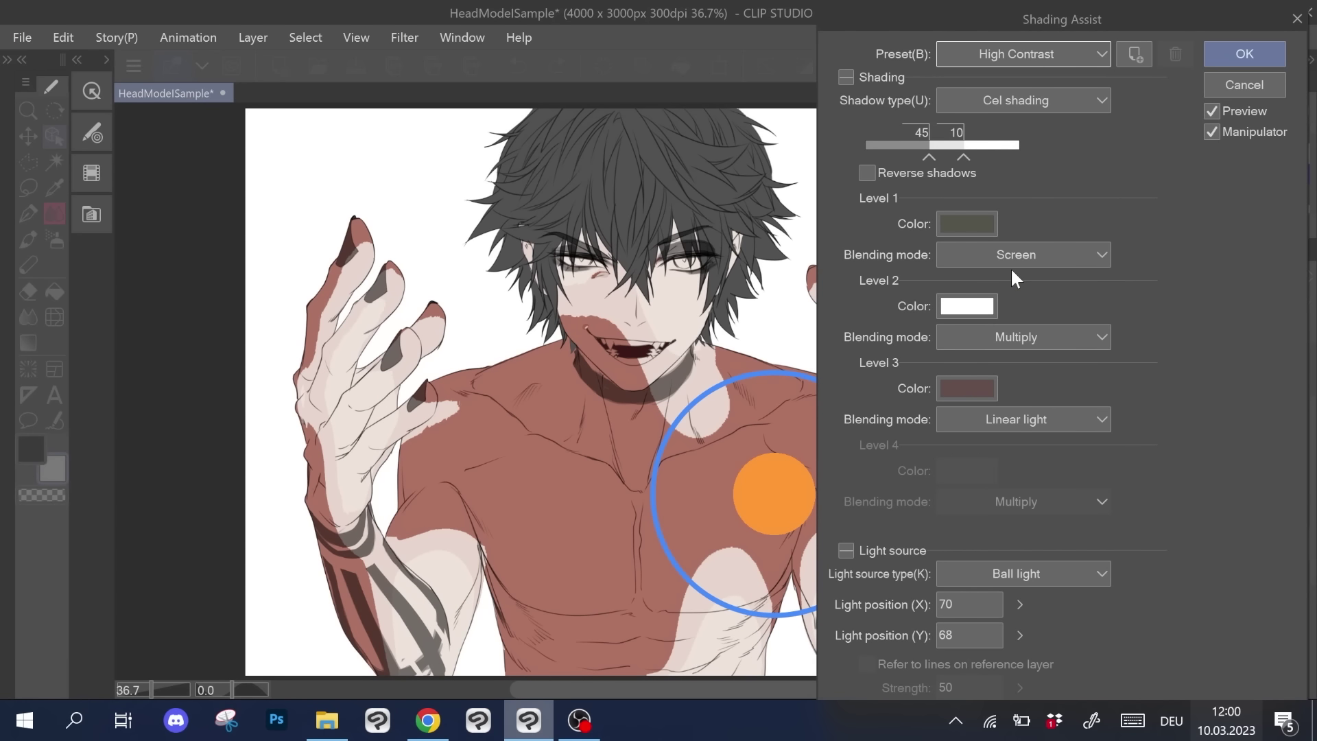
- Set the shading preset for the skin base to Night
{"action": "left_click", "coordinate": [1035, 53]}
{"action": "left_click", "coordinate": [992, 136]}
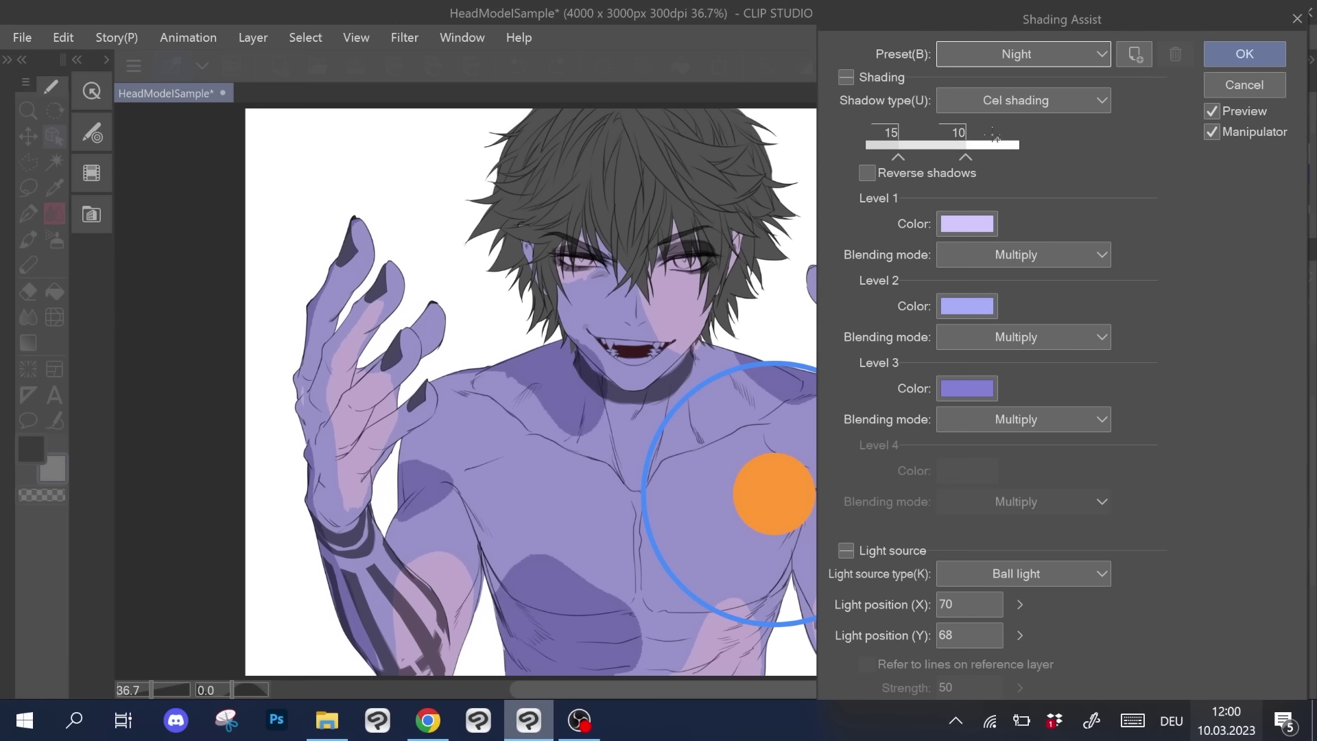
- Preview the Evening shading preset again and compare it with other presets on the skin base
{"action": "left_click", "coordinate": [1022, 54]}
{"action": "left_click", "coordinate": [1002, 97]}
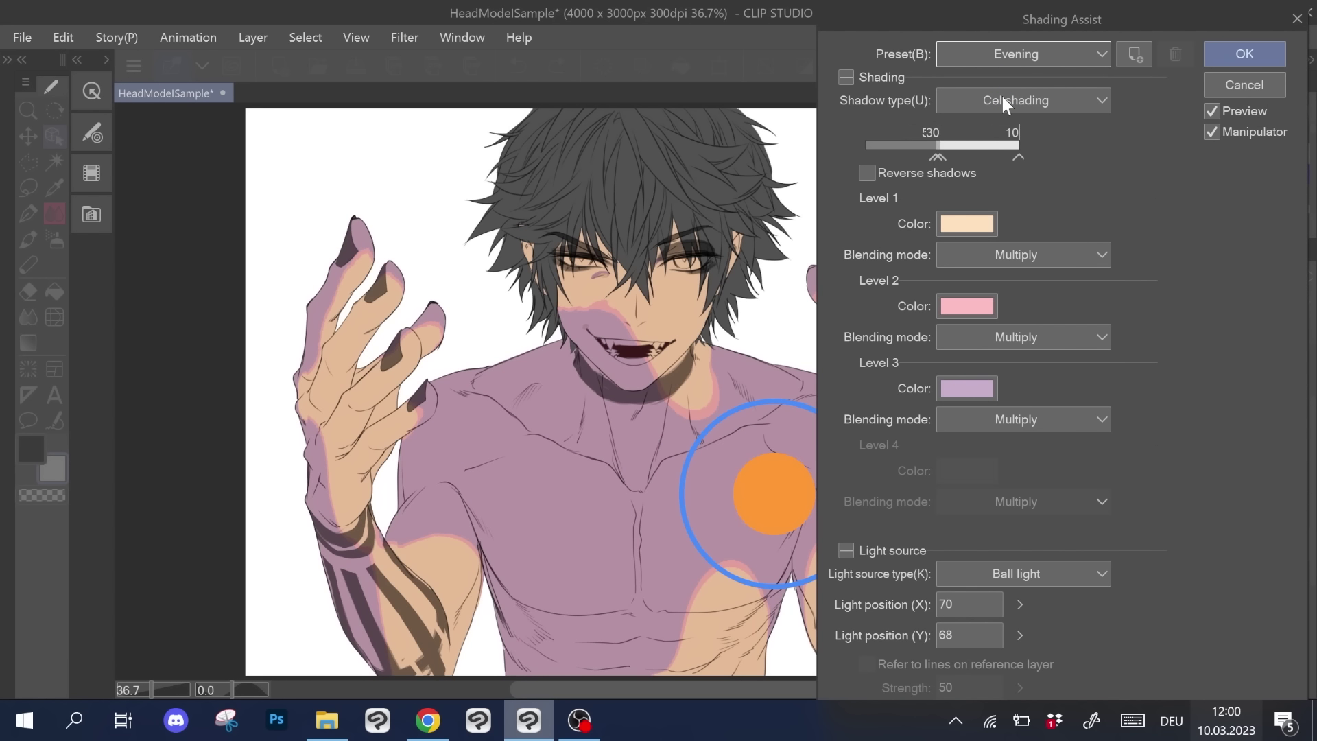
{"action": "left_click", "coordinate": [1015, 54]}
{"action": "left_click", "coordinate": [1018, 100]}
{"action": "left_click", "coordinate": [1046, 55]}
{"action": "left_click", "coordinate": [1026, 147]}
{"action": "left_click", "coordinate": [1022, 54]}
{"action": "left_click", "coordinate": [1011, 147]}
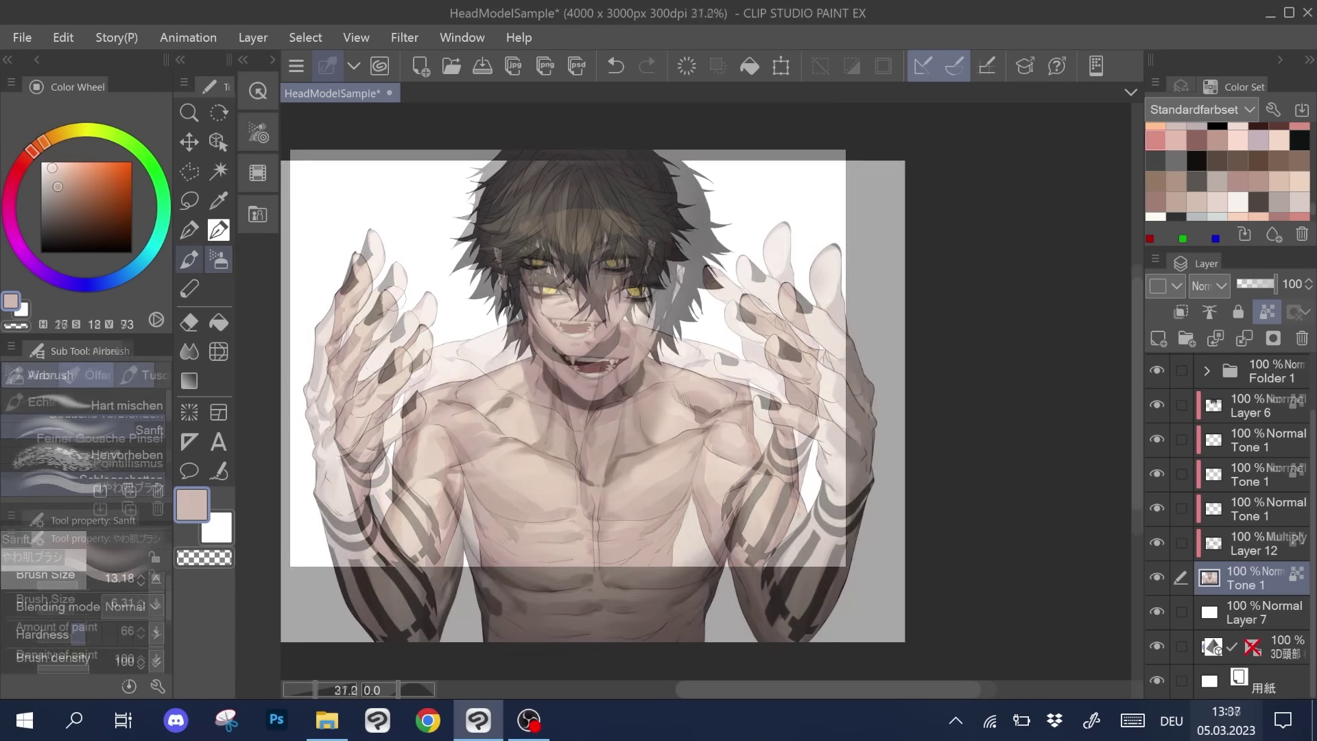
- Refine the skin and face shading on the Tone 1 layer with the やわ肌ブラシ brush, sampling nearby colors and undoing unwanted strokes
{"action": "scroll", "coordinate": [592, 401], "scroll_direction": "up", "scroll_amount": 2}
{"action": "key", "text": "b"}
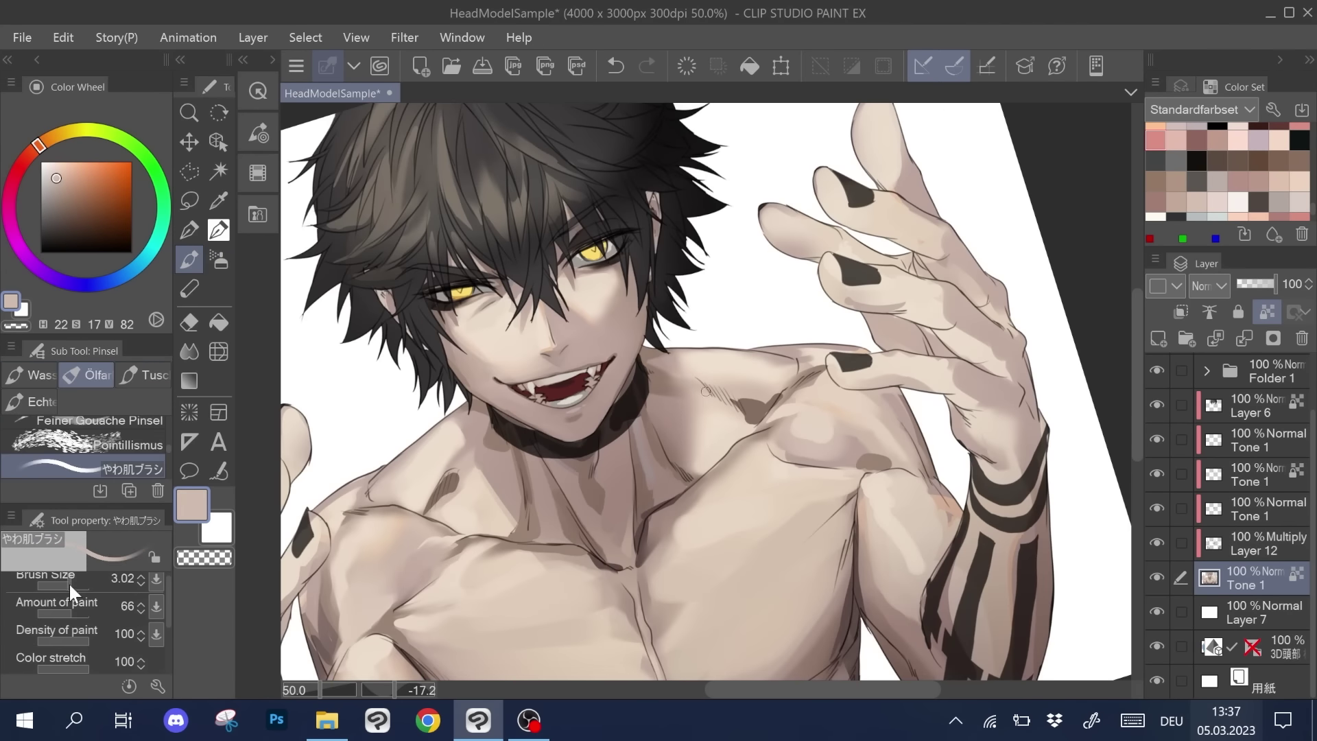
{"action": "key", "text": "m"}
{"action": "mouse_move", "coordinate": [549, 332]}
{"action": "left_mouse_down"}
{"action": "mouse_move", "coordinate": [583, 336]}
{"action": "mouse_move", "coordinate": [550, 333]}
{"action": "left_mouse_up"}
{"action": "key", "text": "b"}
{"action": "left_click_drag", "start_coordinate": [562, 350], "coordinate": [610, 354]}
{"action": "key", "text": "ctrl+z"}
{"action": "left_click", "coordinate": [518, 390], "text": "alt"}
{"action": "key", "text": "ctrl+z"}
{"action": "left_click", "coordinate": [481, 340], "text": "alt"}
{"action": "left_click", "coordinate": [481, 340], "text": "alt"}
{"action": "key", "text": "j"}
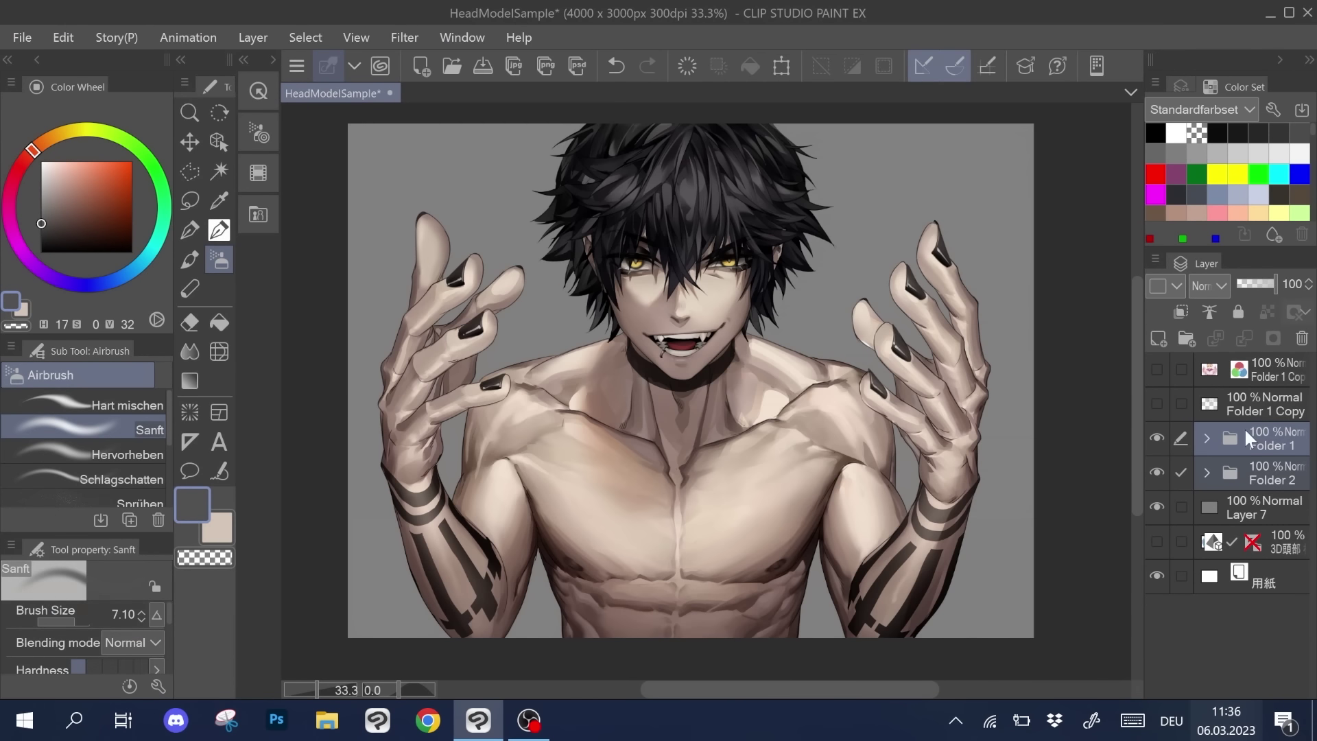
- Lasso areas around the raised hand and the hair across Folder 1 and Folder 2, and transform each selection
{"action": "key", "text": "m"}
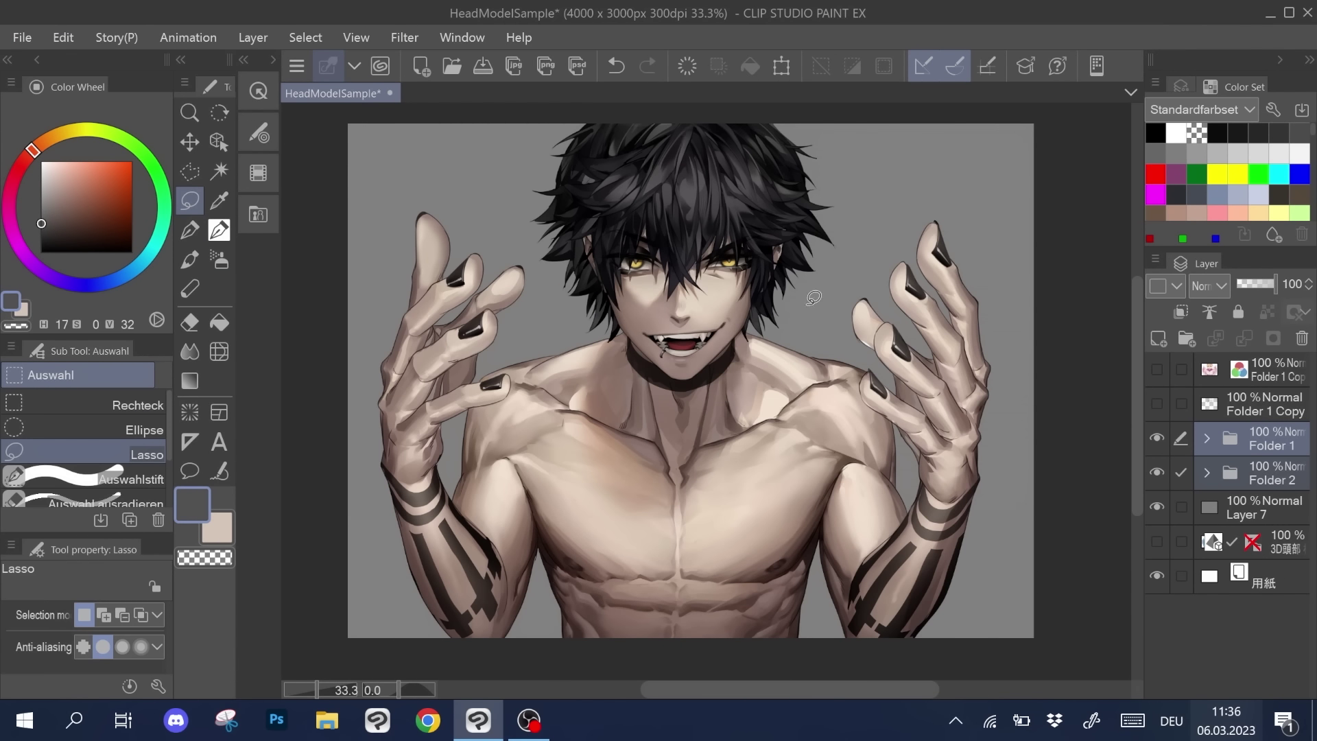
{"action": "key", "text": "ctrl+t"}
{"action": "mouse_move", "coordinate": [814, 296]}
{"action": "left_mouse_down"}
{"action": "mouse_move", "coordinate": [908, 121]}
{"action": "mouse_move", "coordinate": [885, 132]}
{"action": "left_mouse_up"}
{"action": "key", "text": "Return"}
{"action": "left_click_drag", "start_coordinate": [754, 205], "coordinate": [721, 255]}
{"action": "left_click_drag", "start_coordinate": [639, 173], "coordinate": [511, 173]}
{"action": "key", "text": "ctrl+t"}
{"action": "key", "text": "Return"}
- Lasso the eye area and the chest in the two selected folders and transform each selection
{"action": "left_click_drag", "start_coordinate": [549, 288], "coordinate": [655, 336]}
{"action": "key", "text": "ctrl+t"}
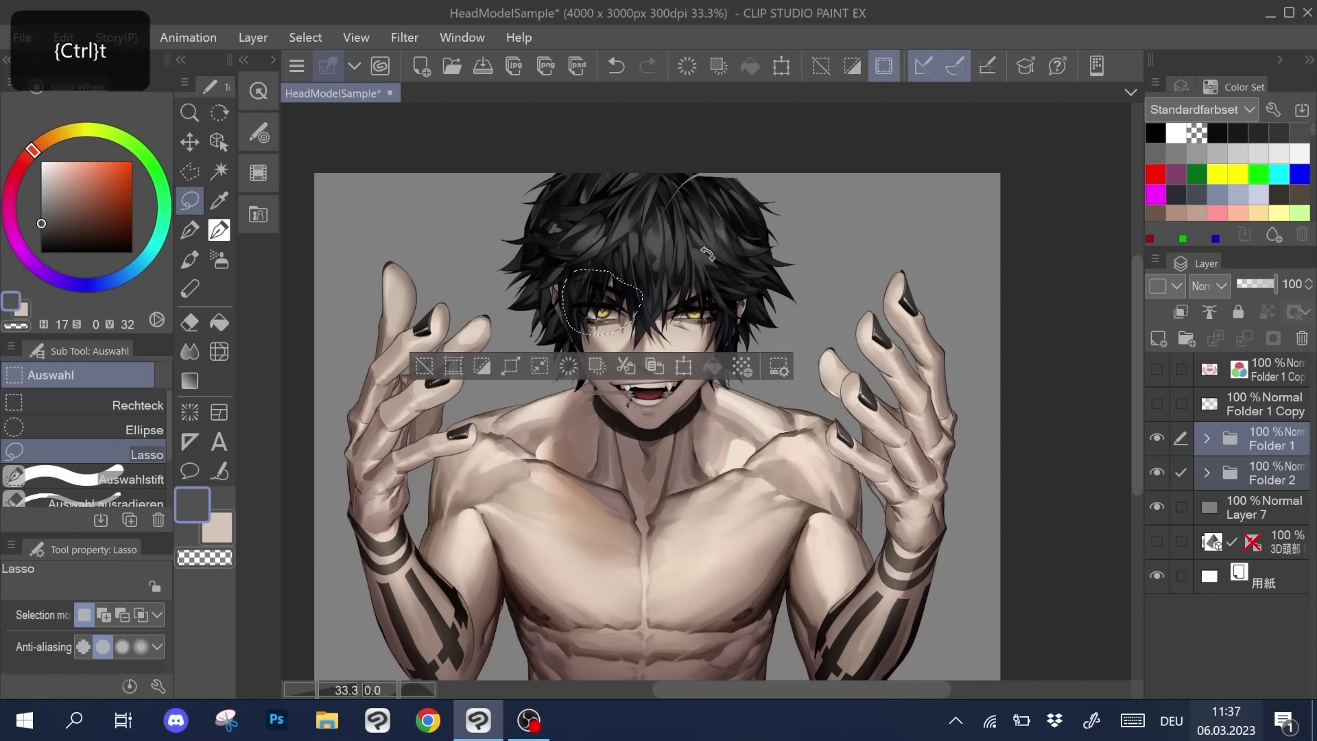
{"action": "key", "text": "Return"}
{"action": "left_click_drag", "start_coordinate": [838, 197], "coordinate": [811, 147]}
{"action": "scroll", "coordinate": [648, 221], "scroll_direction": "down", "scroll_amount": 2}
{"action": "left_click_drag", "start_coordinate": [528, 502], "coordinate": [721, 466]}
{"action": "key", "text": "ctrl+t"}
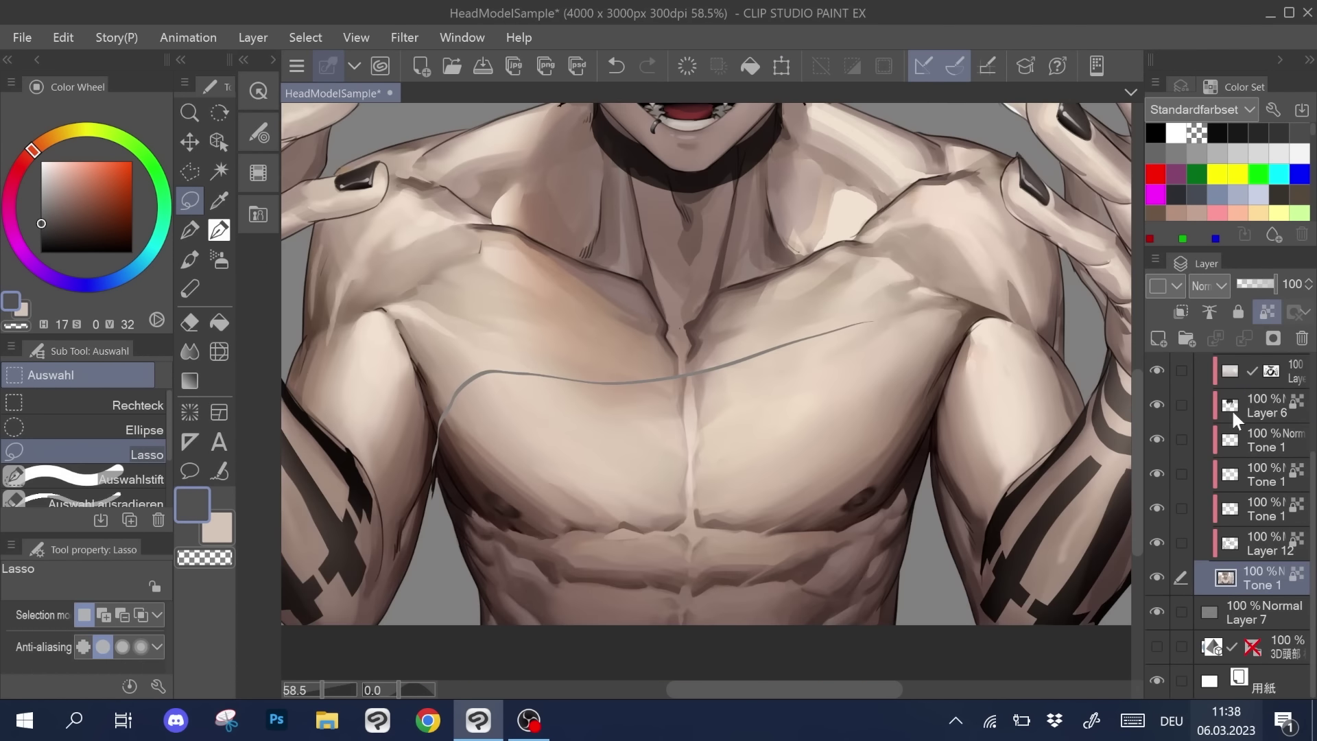
- Paint over the transform seam in the hair on the Tone 1 layer with the G-Pen, sampling the surrounding colors
{"action": "key", "text": "p"}
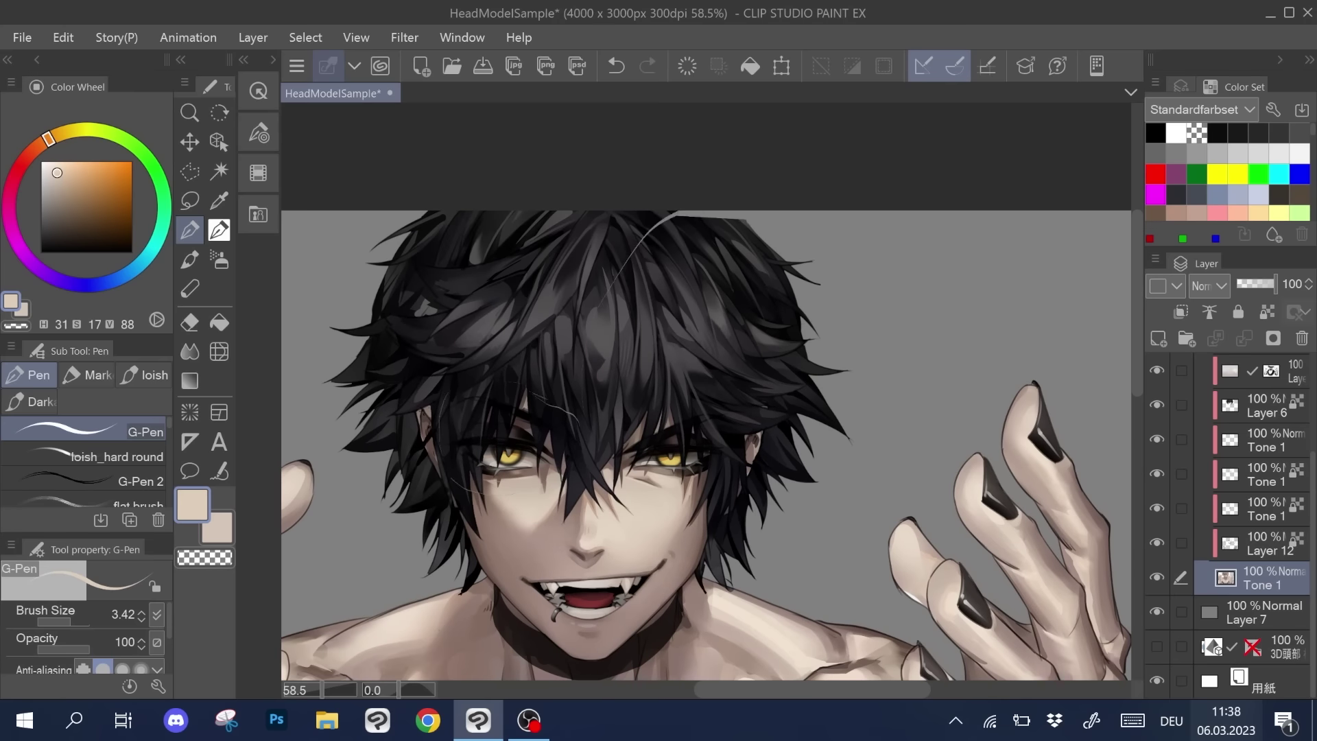
{"action": "left_click", "coordinate": [617, 288], "text": "alt"}
{"action": "mouse_move", "coordinate": [613, 284]}
{"action": "left_mouse_down"}
{"action": "mouse_move", "coordinate": [748, 230]}
{"action": "mouse_move", "coordinate": [714, 170]}
{"action": "left_mouse_up"}
{"action": "key", "text": "c"}
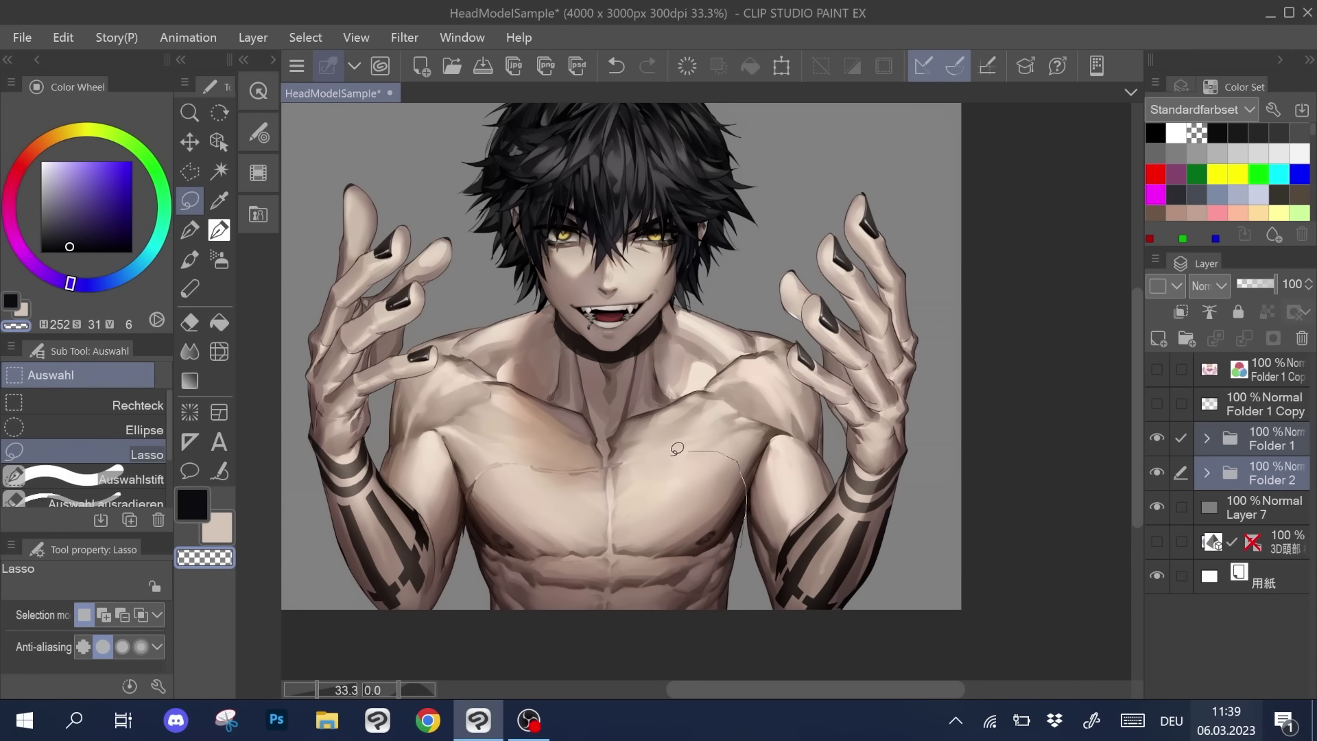
{"action": "scroll", "coordinate": [982, 171], "scroll_direction": "right", "scroll_amount": 1}
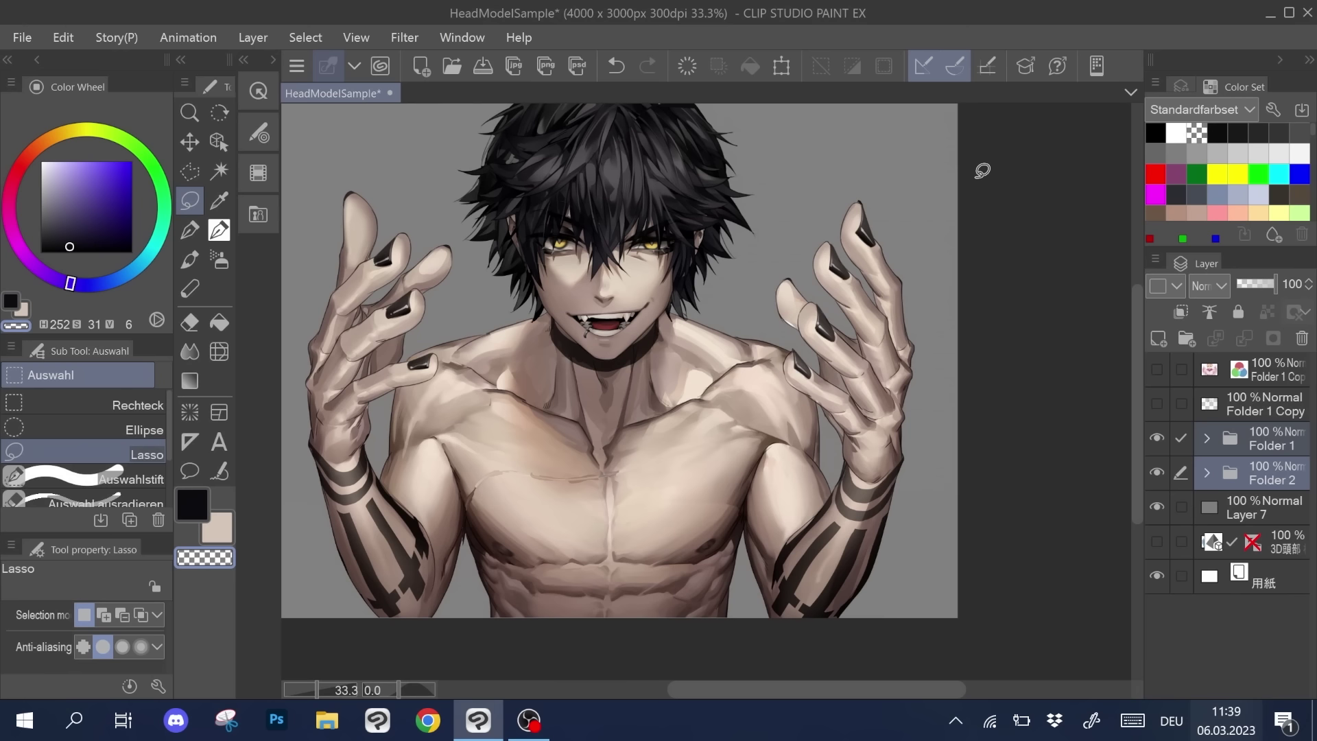
{"action": "key", "text": "p"}
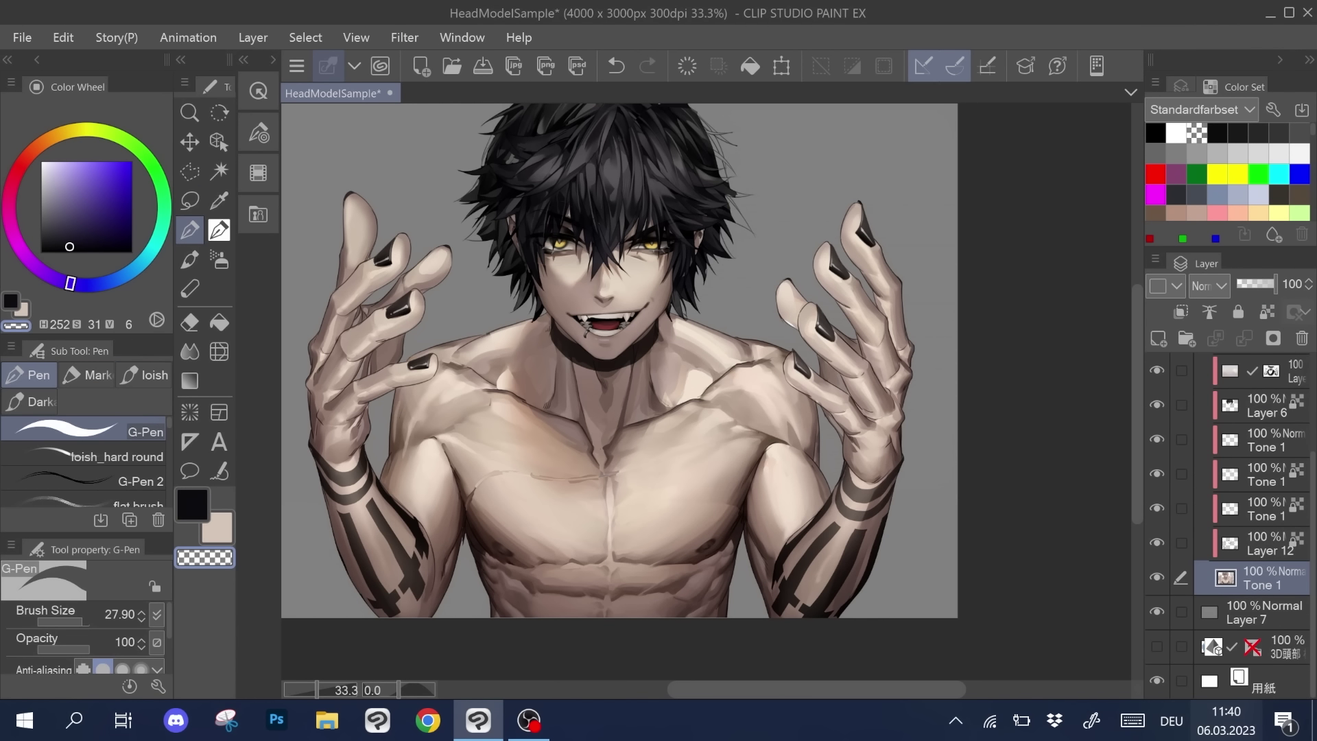
{"action": "key", "text": "c"}
{"action": "left_click", "coordinate": [729, 201], "text": "alt"}
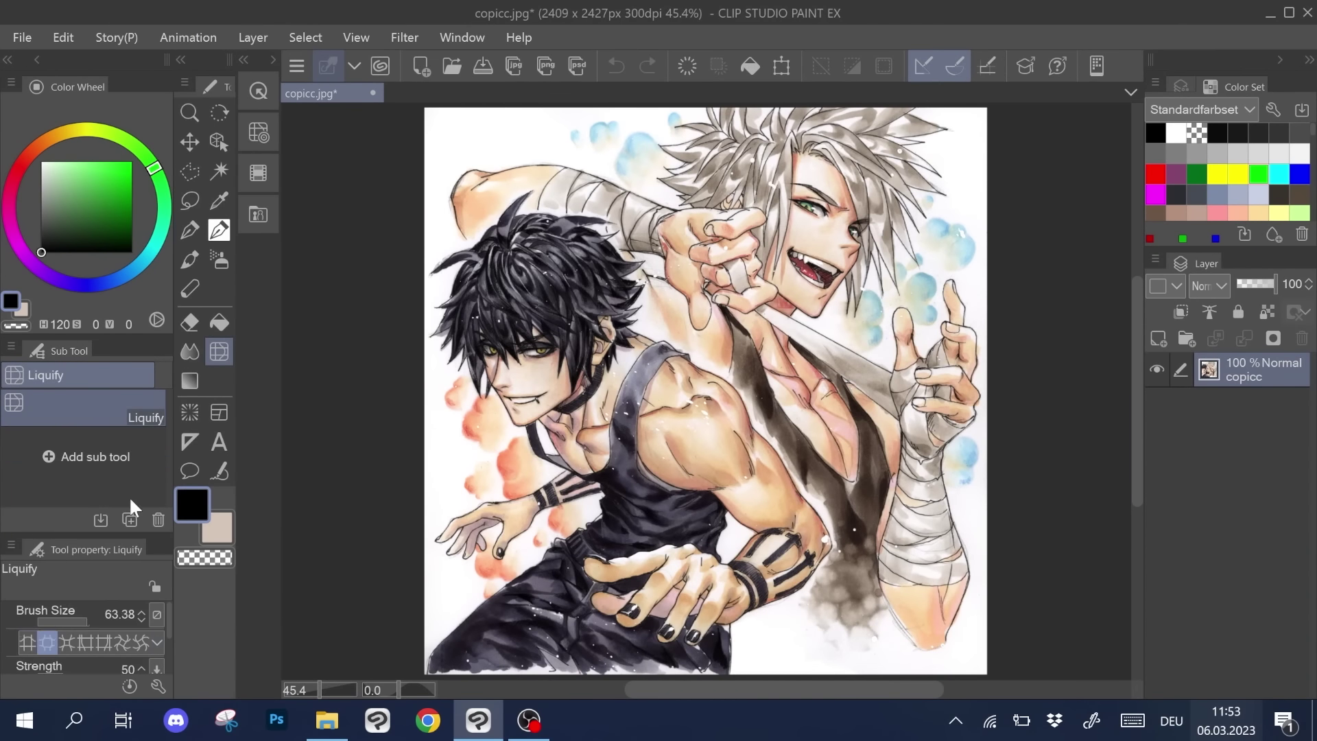
- Liquify the silver-haired character in copicc.jpg, expanding the face area and pushing the hair with a smaller brush
{"action": "mouse_move", "coordinate": [851, 266]}
{"action": "left_mouse_down"}
{"action": "mouse_move", "coordinate": [873, 258]}
{"action": "mouse_move", "coordinate": [837, 320]}
{"action": "left_mouse_up"}
{"action": "scroll", "coordinate": [866, 262], "scroll_direction": "up", "scroll_amount": 2}
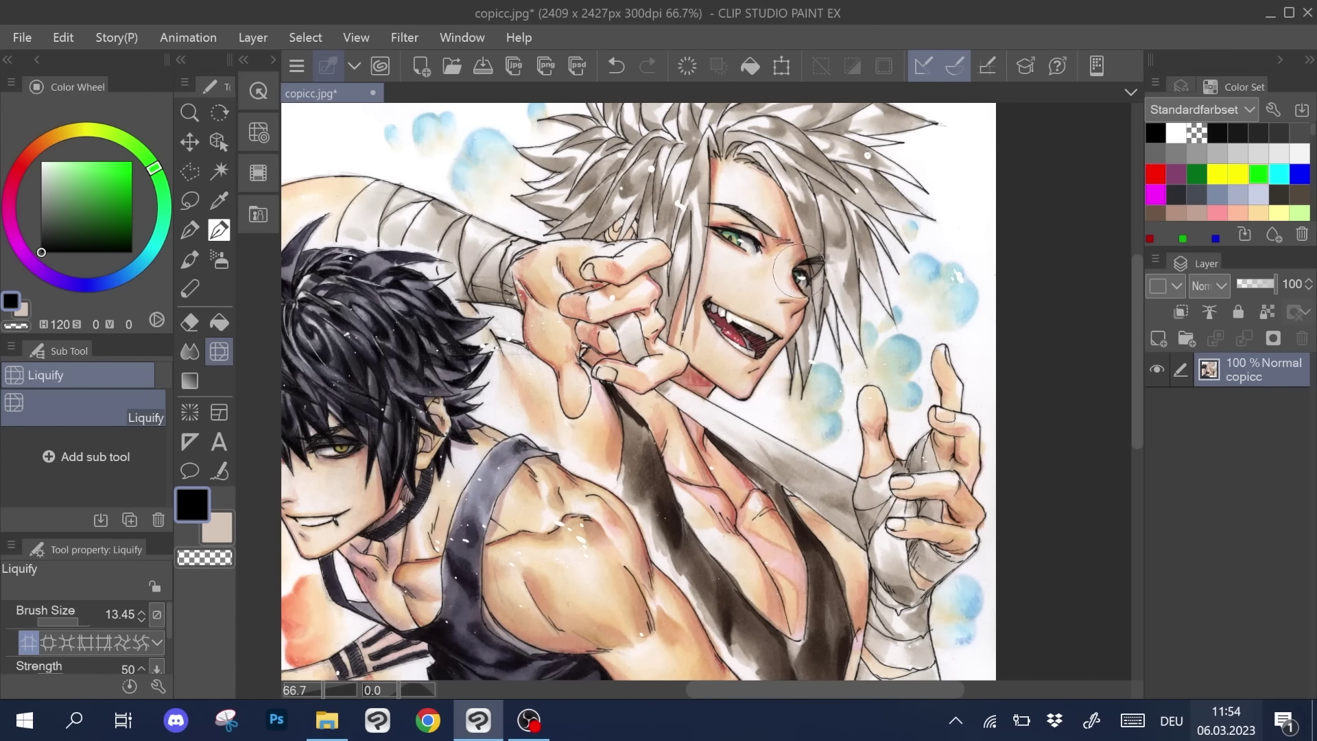
{"action": "mouse_move", "coordinate": [710, 155]}
{"action": "left_mouse_down"}
{"action": "mouse_move", "coordinate": [737, 155]}
{"action": "mouse_move", "coordinate": [678, 225]}
{"action": "left_mouse_up"}
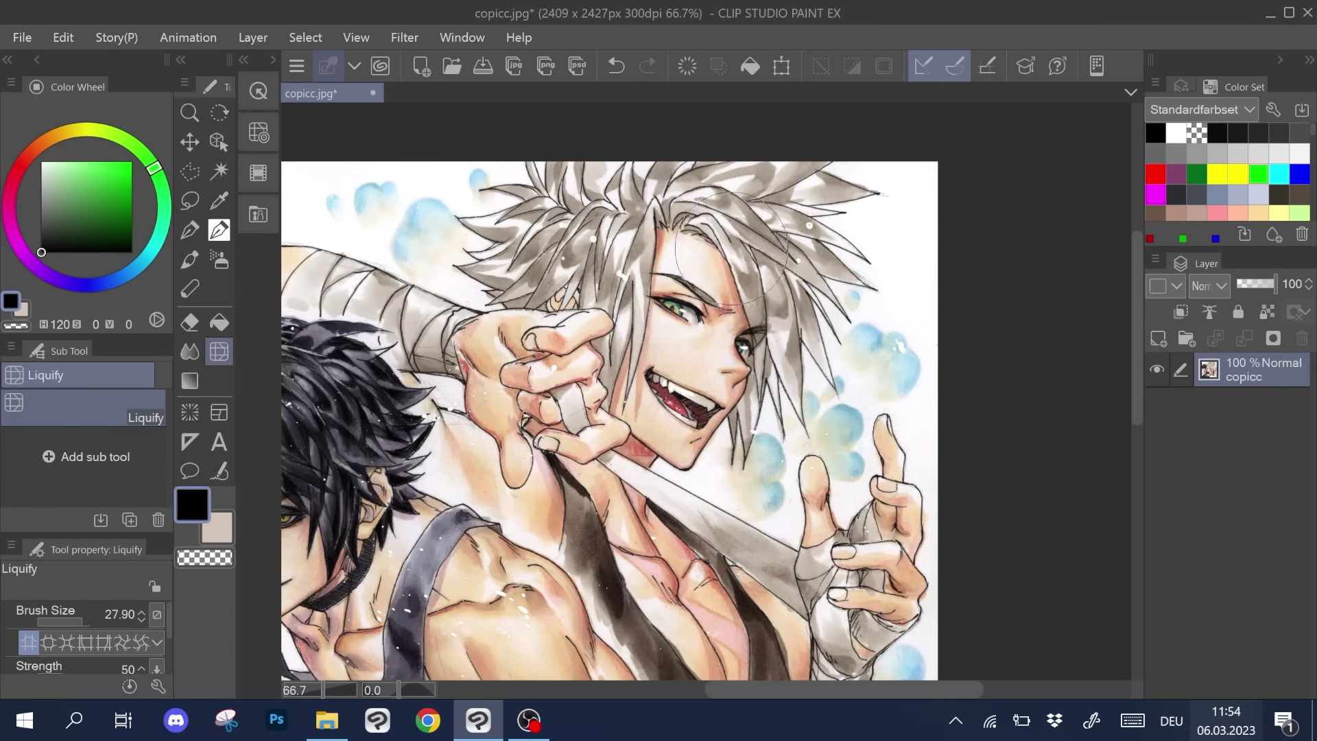
- Liquify the black-haired character, pushing the face at brush size 76.07 and pinching the top of the hair at 40.18
{"action": "left_click_drag", "start_coordinate": [746, 426], "coordinate": [958, 284]}
{"action": "left_click_drag", "start_coordinate": [82, 611], "coordinate": [87, 608]}
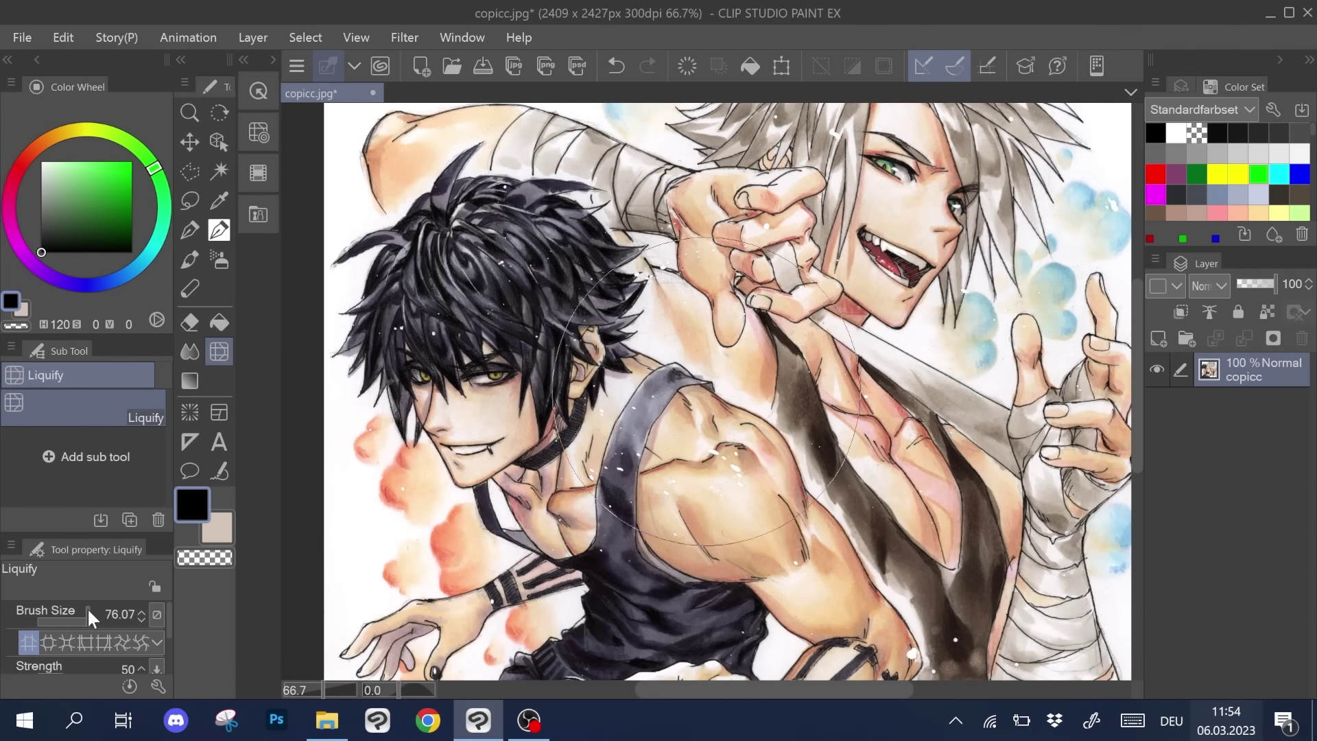
{"action": "left_click_drag", "start_coordinate": [481, 400], "coordinate": [472, 402]}
{"action": "left_click", "coordinate": [65, 642]}
{"action": "left_click_drag", "start_coordinate": [87, 619], "coordinate": [84, 618]}
{"action": "left_click_drag", "start_coordinate": [548, 254], "coordinate": [425, 244]}
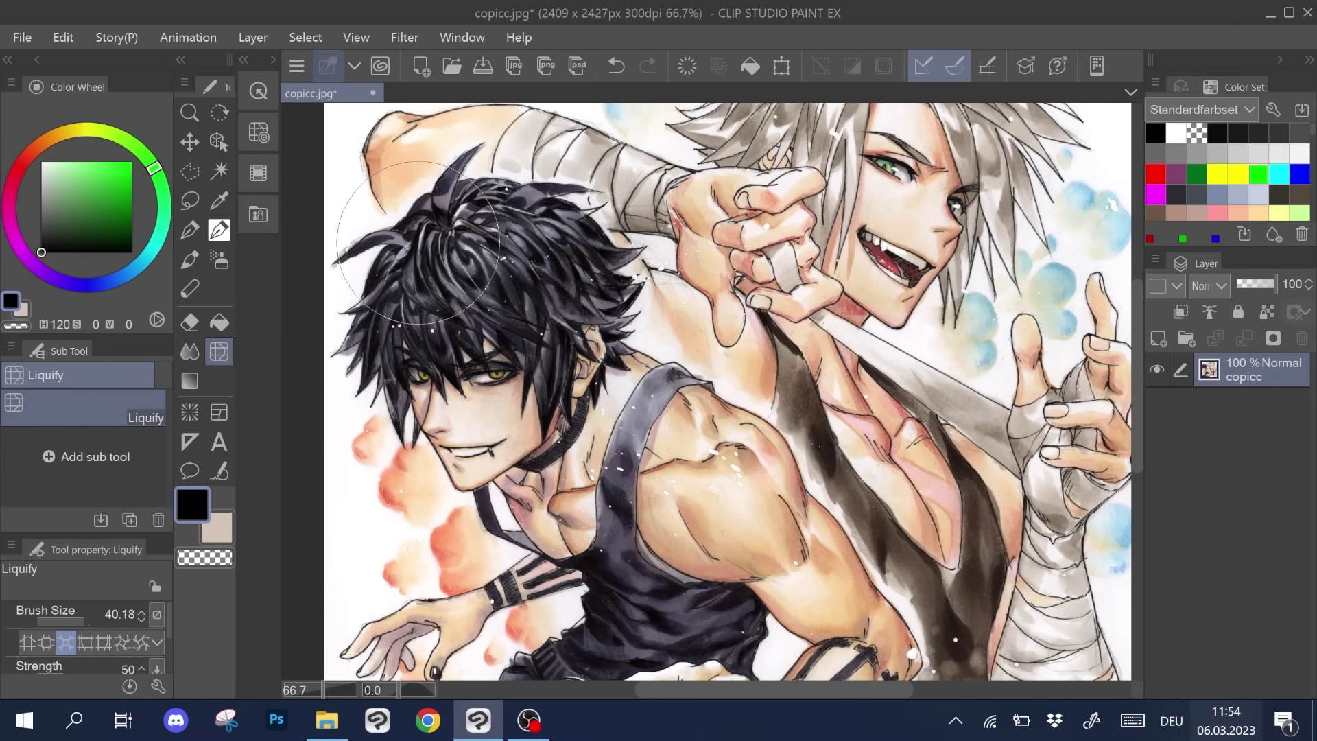
- Pinch the back of the black hair, and push its outline inward with Liquify at brush size 33.48
{"action": "left_click", "coordinate": [81, 618]}
{"action": "left_click_drag", "start_coordinate": [610, 281], "coordinate": [621, 309]}
{"action": "left_click", "coordinate": [28, 642]}
{"action": "left_click_drag", "start_coordinate": [88, 615], "coordinate": [83, 614]}
{"action": "mouse_move", "coordinate": [614, 288]}
{"action": "left_mouse_down"}
{"action": "mouse_move", "coordinate": [576, 230]}
{"action": "mouse_move", "coordinate": [549, 223]}
{"action": "left_mouse_up"}
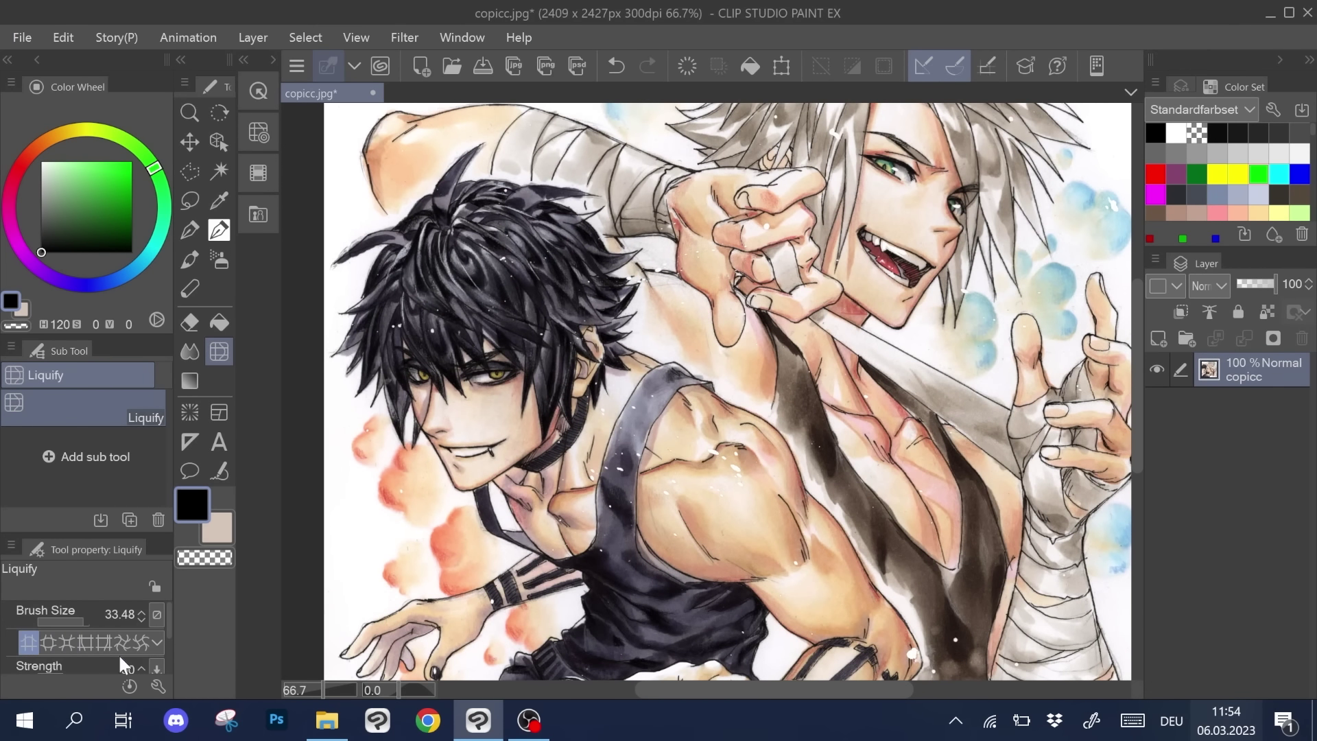
- Try the clockwise twirl mode of Liquify on the black-haired character and undo the distortion
{"action": "left_click", "coordinate": [122, 642]}
{"action": "left_click", "coordinate": [80, 618]}
{"action": "key", "text": "ctrl+z"}
{"action": "left_click", "coordinate": [74, 619]}
{"action": "scroll", "coordinate": [336, 308], "scroll_direction": "down", "scroll_amount": 2}
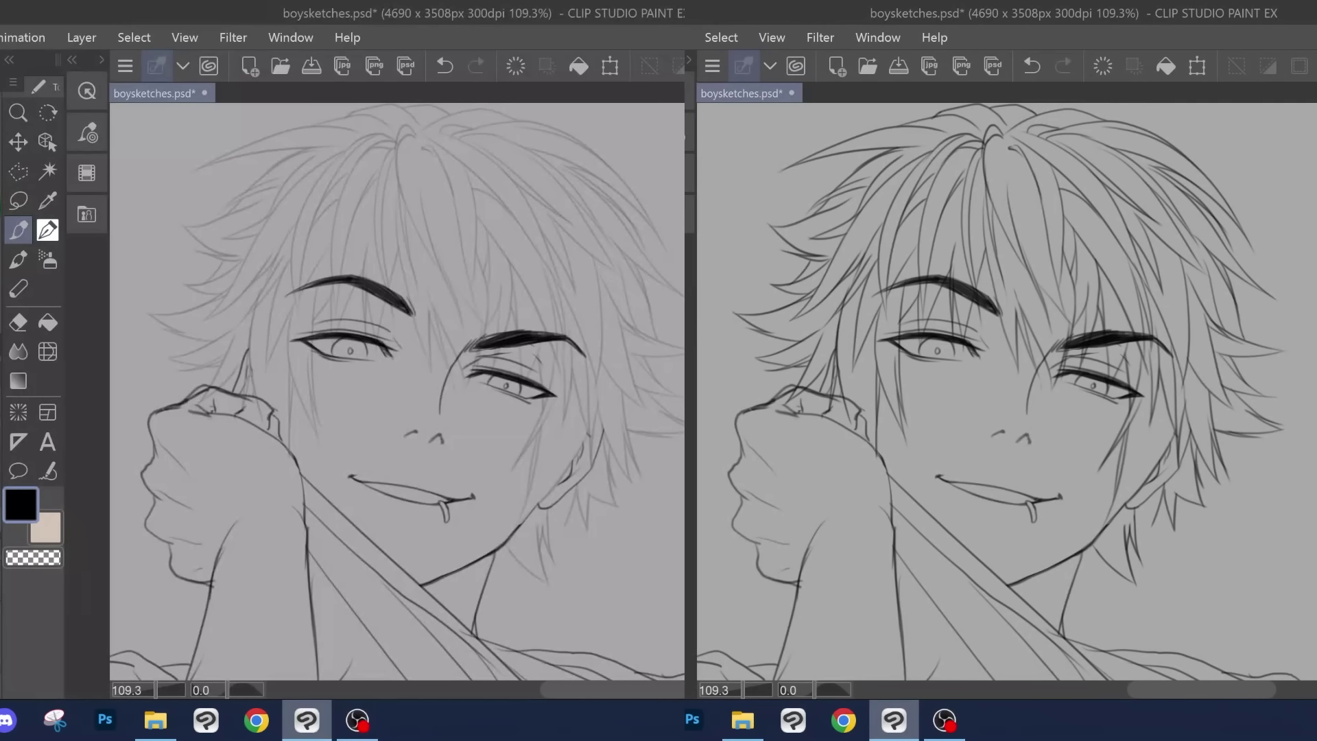
- Undo the last edit on the boysketches.psd sketch and rework the hair strand falling over the forehead
{"action": "key", "text": "ctrl+z"}
{"action": "left_click_drag", "start_coordinate": [395, 184], "coordinate": [431, 370]}
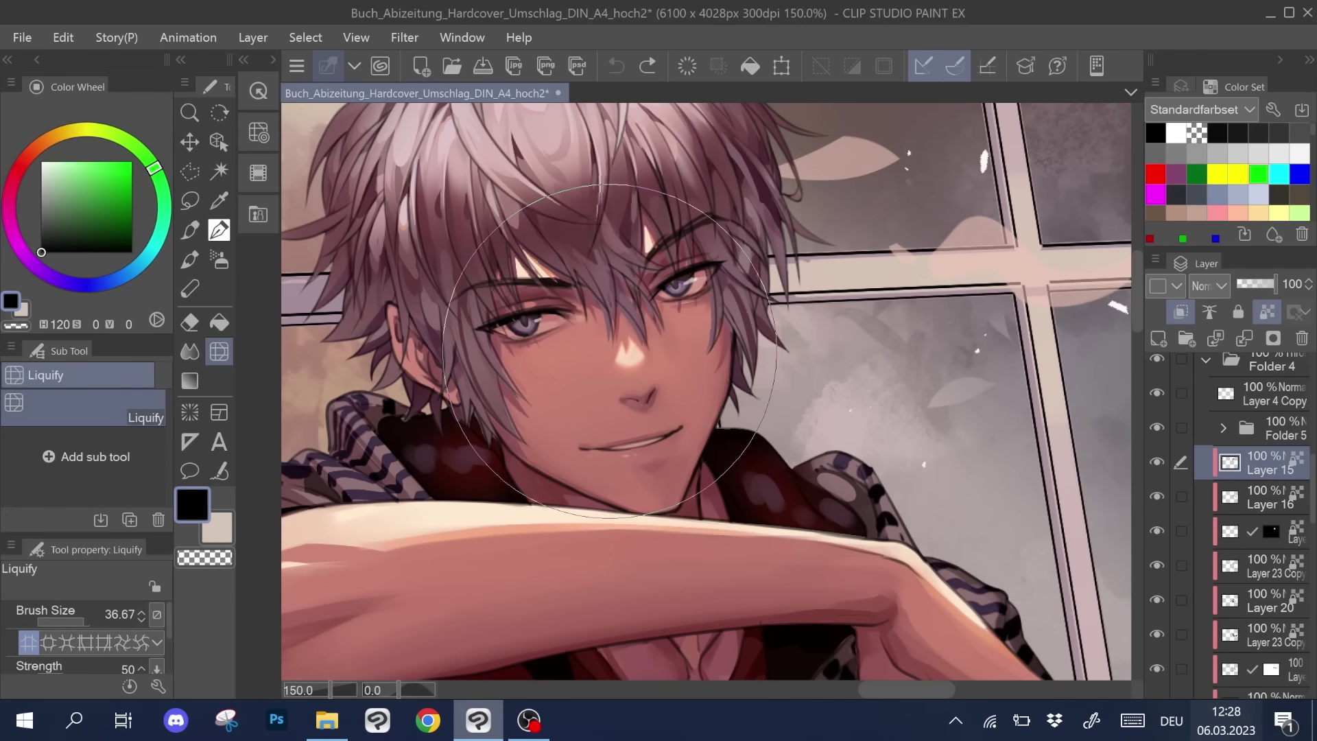
- Select the masked layer below Layer 21 in Folder 5 and push the fringe strands with Liquify, reducing the brush size to 13.45
{"action": "left_click", "coordinate": [1242, 532]}
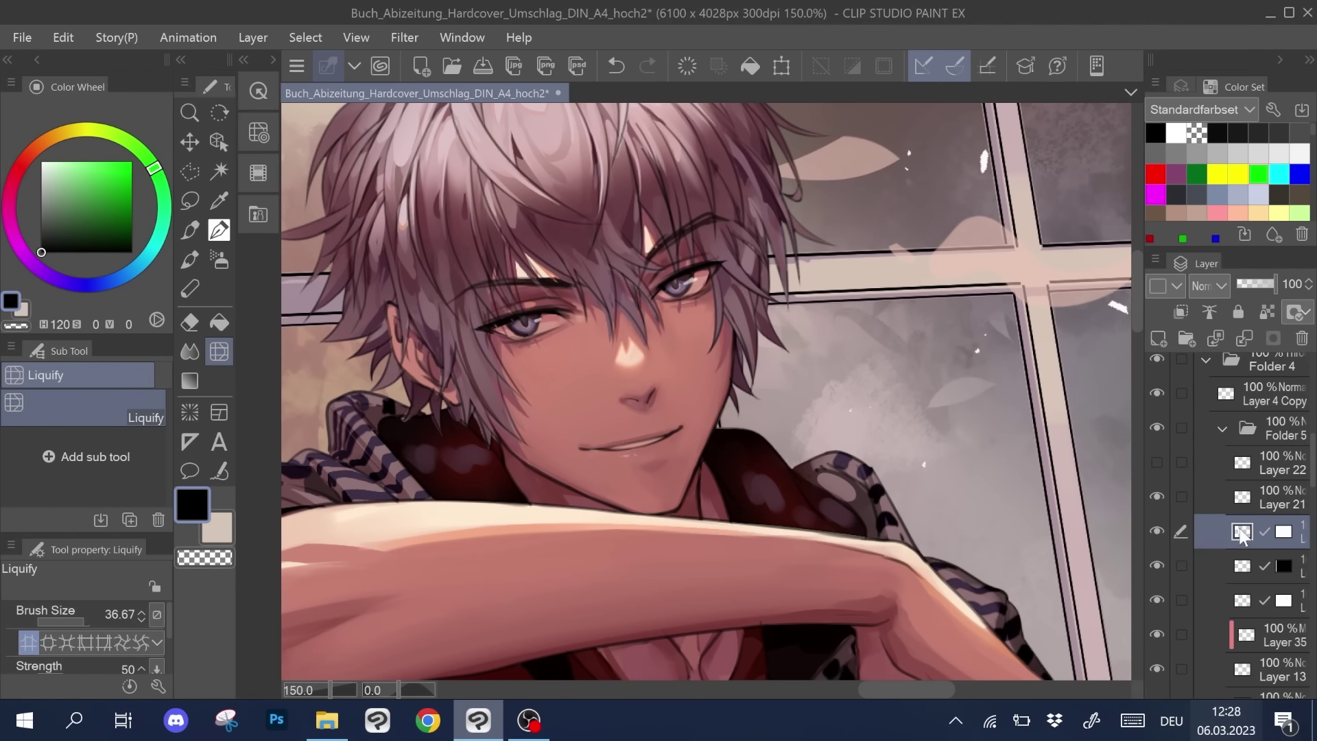
{"action": "mouse_move", "coordinate": [636, 344]}
{"action": "left_mouse_down"}
{"action": "mouse_move", "coordinate": [594, 352]}
{"action": "mouse_move", "coordinate": [730, 366]}
{"action": "mouse_move", "coordinate": [671, 223]}
{"action": "left_mouse_up"}
{"action": "scroll", "coordinate": [589, 278], "scroll_direction": "up", "scroll_amount": 3}
{"action": "left_click", "coordinate": [77, 619]}
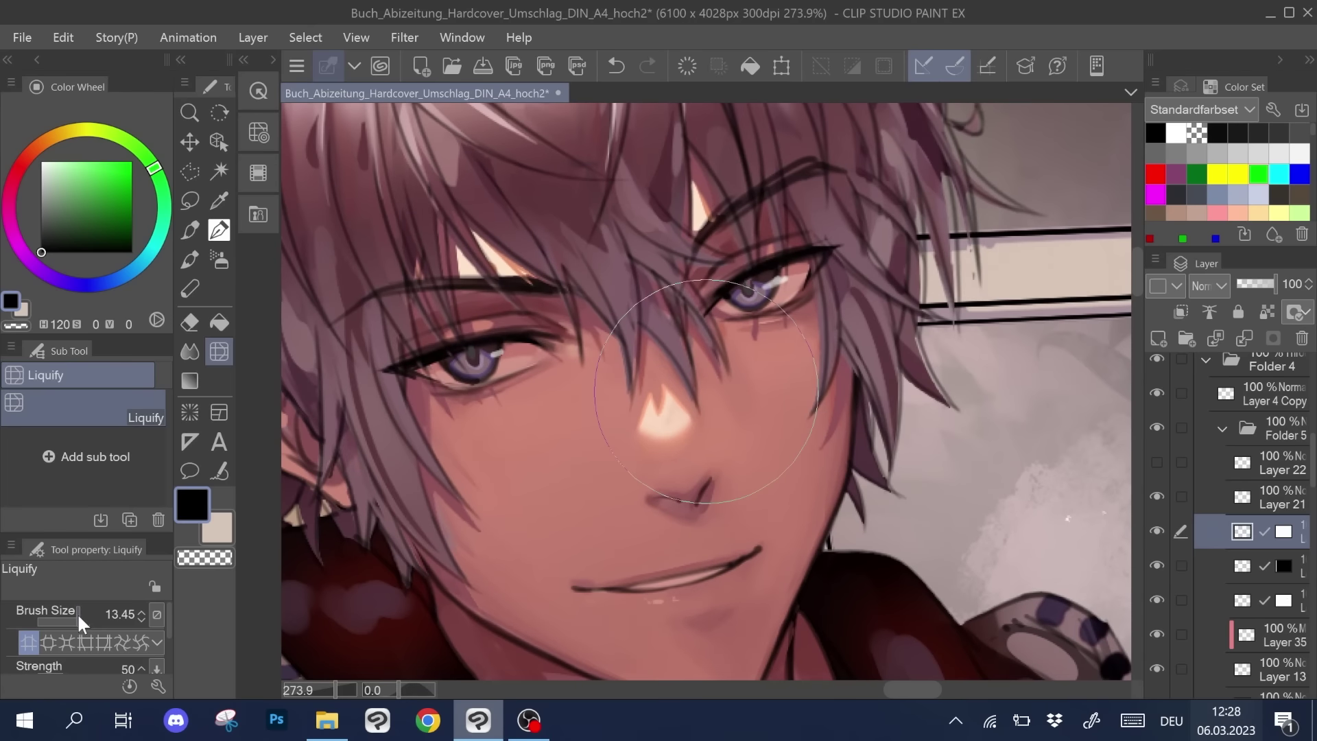
{"action": "left_click_drag", "start_coordinate": [667, 315], "coordinate": [641, 273]}
{"action": "left_click_drag", "start_coordinate": [429, 422], "coordinate": [426, 453]}
{"action": "left_click_drag", "start_coordinate": [404, 255], "coordinate": [430, 248]}
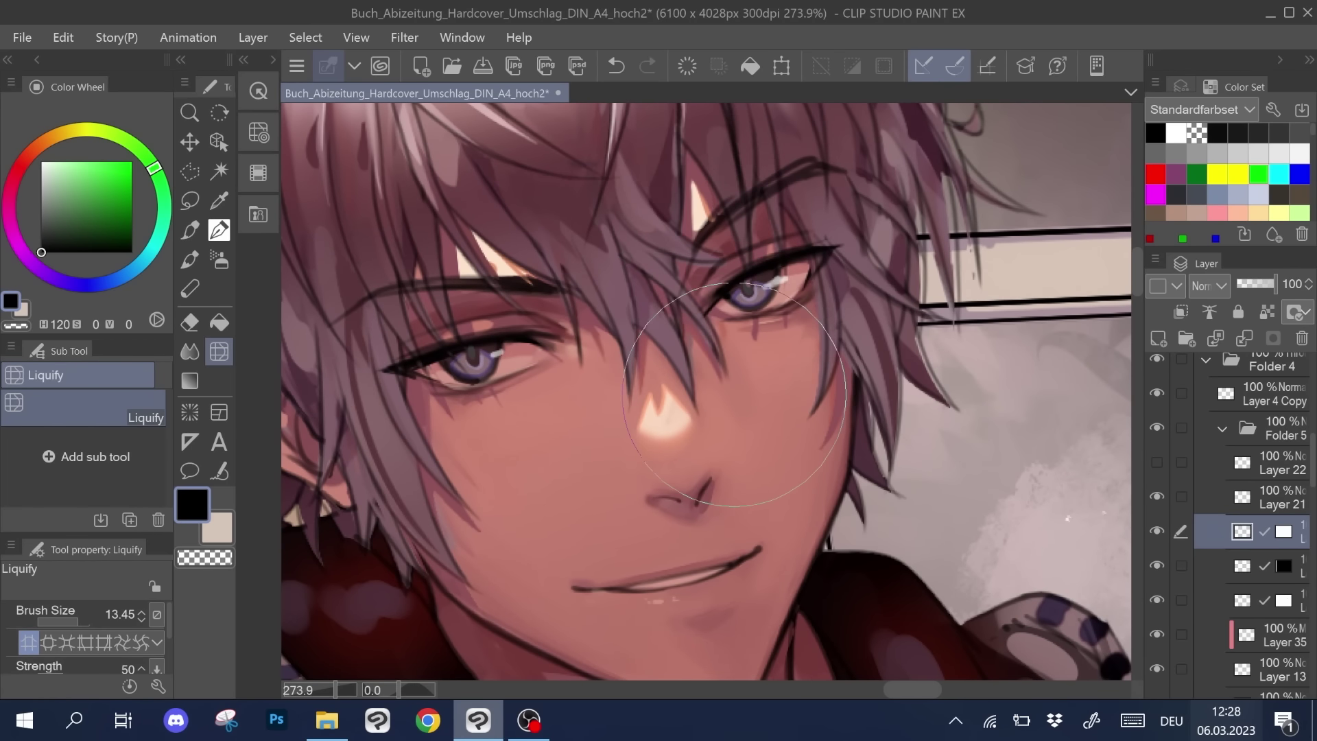
{"action": "key", "text": "ctrl+minus"}
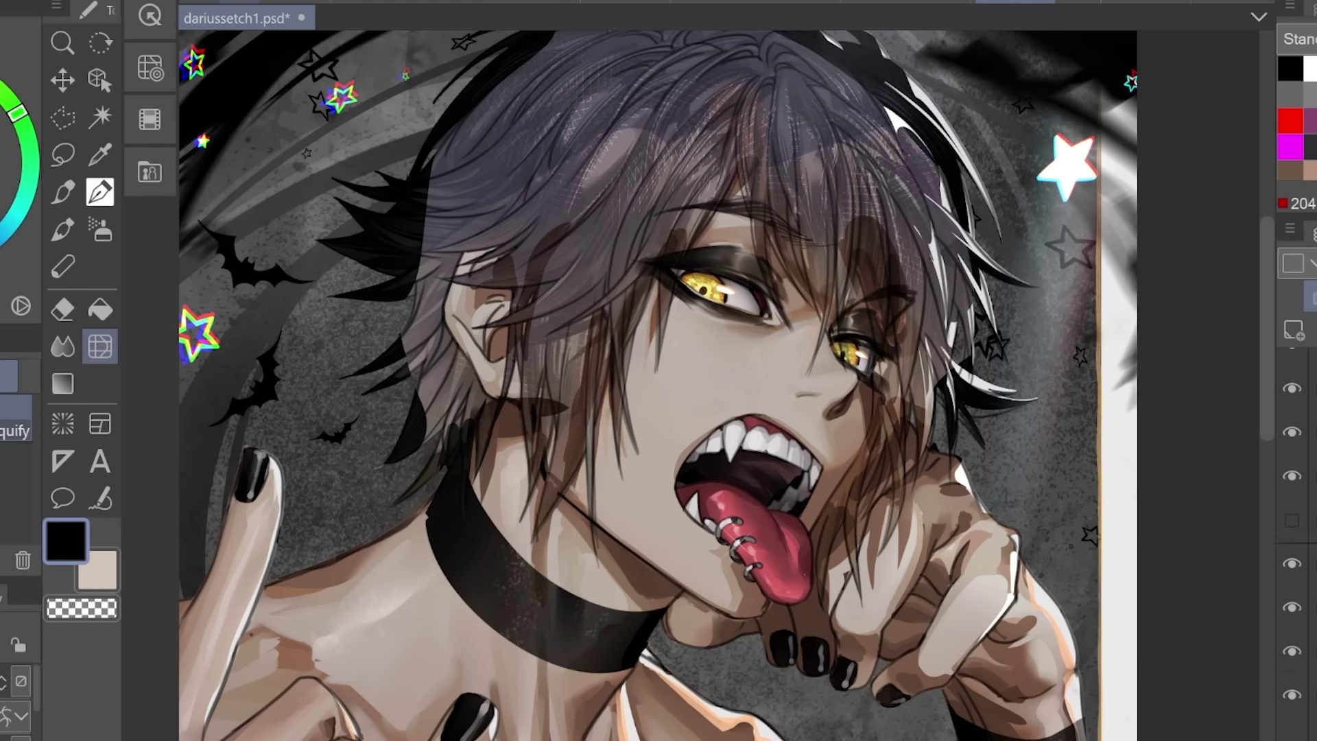
- Toggle the hair line art layer off and on in dariussetch1.psd, and push the fringe and side strands with Liquify
{"action": "scroll", "coordinate": [1296, 521], "scroll_direction": "down", "scroll_amount": 3}
{"action": "left_click", "coordinate": [1292, 565]}
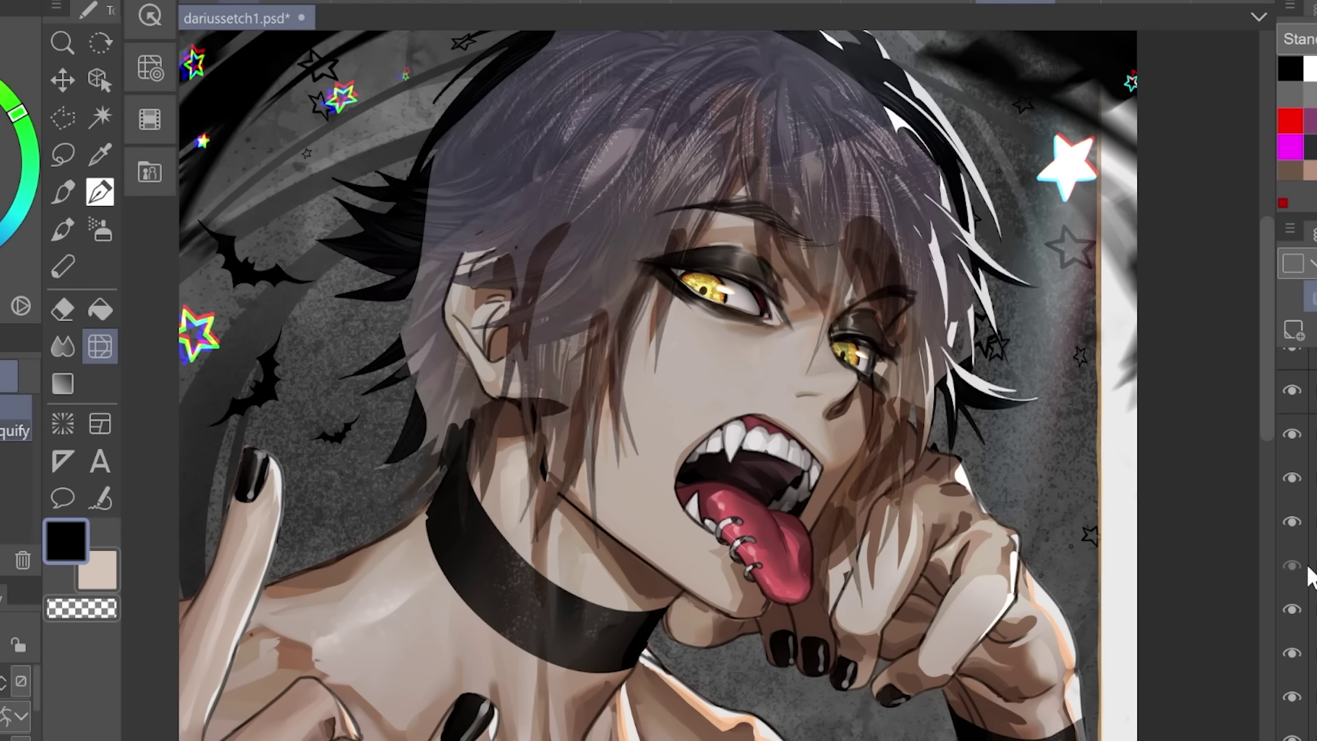
{"action": "left_click", "coordinate": [1292, 564]}
{"action": "scroll", "coordinate": [719, 392], "scroll_direction": "up", "scroll_amount": 2}
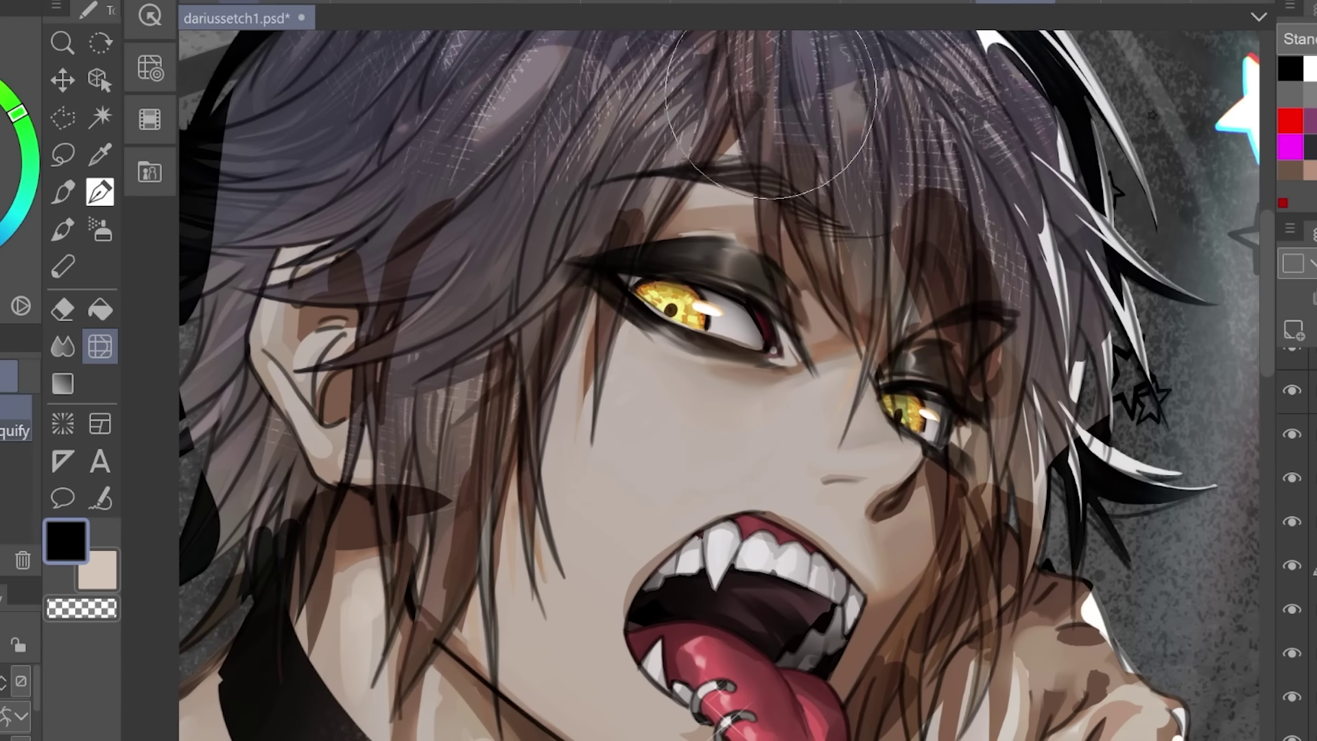
{"action": "left_click_drag", "start_coordinate": [738, 137], "coordinate": [758, 368]}
{"action": "left_click_drag", "start_coordinate": [391, 579], "coordinate": [373, 277]}
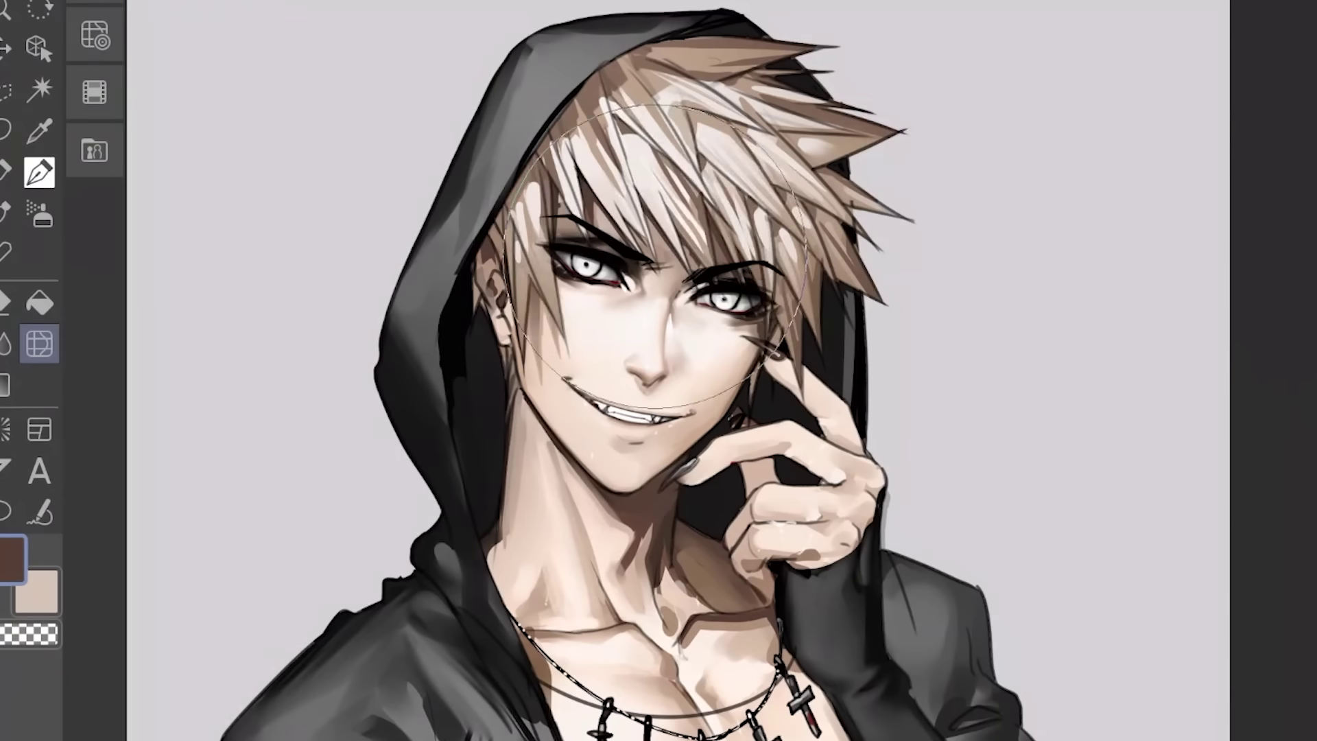
- Reshape the hooded character's blond hair and fringe with Liquify
{"action": "left_click_drag", "start_coordinate": [567, 187], "coordinate": [586, 205]}
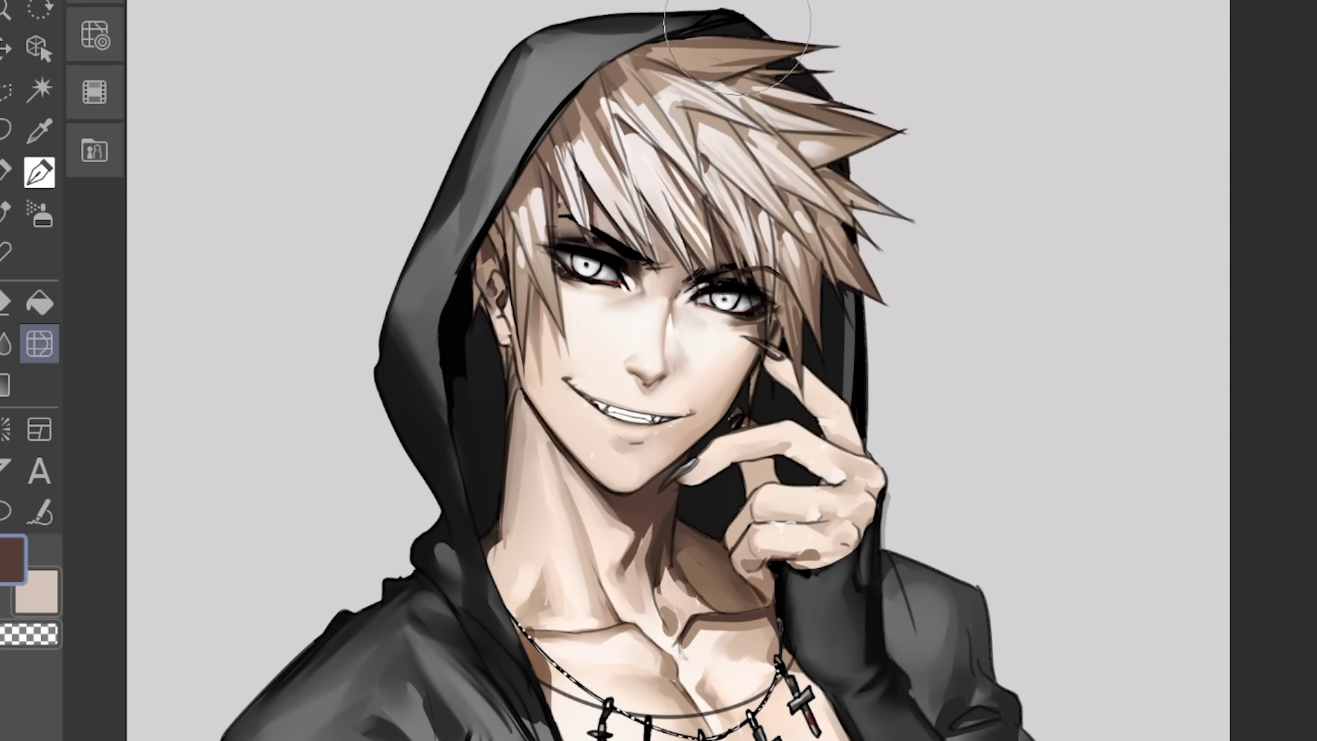
{"action": "scroll", "coordinate": [673, 196], "scroll_direction": "up", "scroll_amount": 3}
{"action": "scroll", "coordinate": [429, 274], "scroll_direction": "down", "scroll_amount": 3}
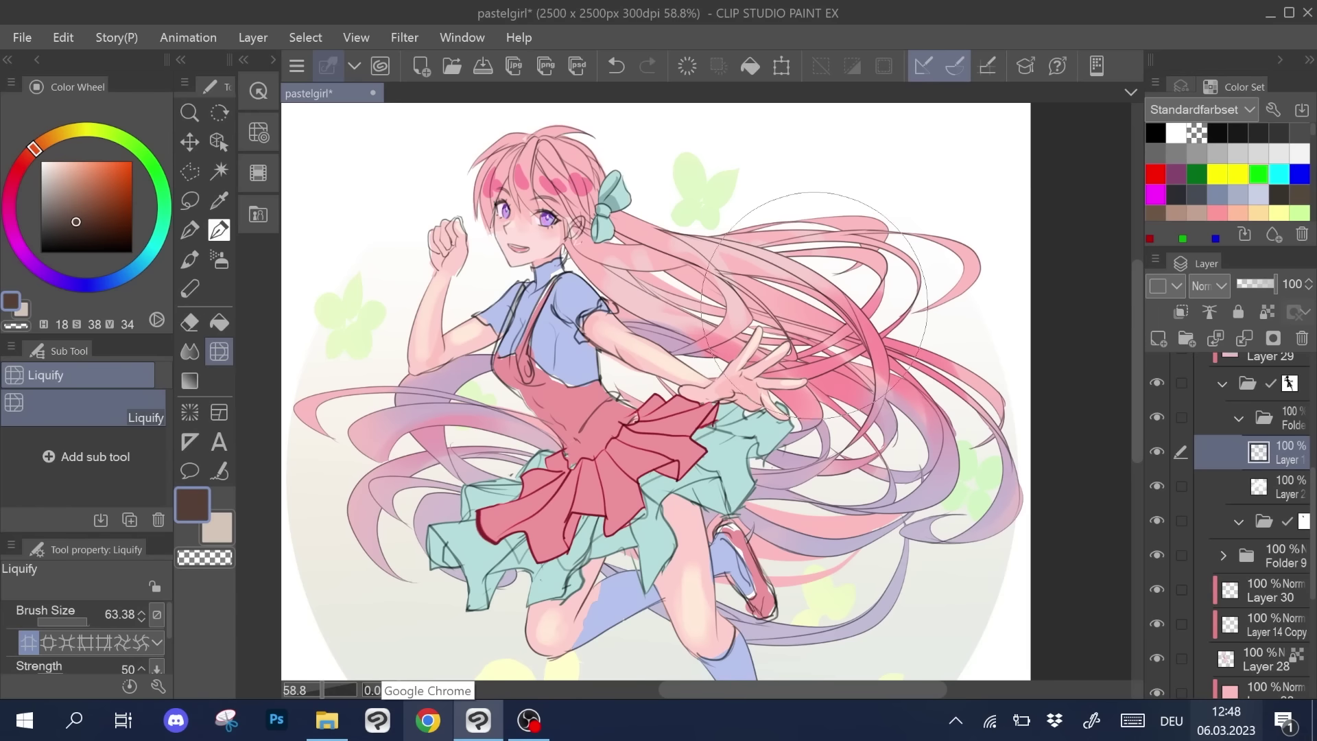
- Push the long flowing pink hair strands of the pastelgirl drawing into new curves with Liquify, working on both hair layers
{"action": "mouse_move", "coordinate": [814, 306]}
{"action": "left_mouse_down"}
{"action": "mouse_move", "coordinate": [856, 265]}
{"action": "mouse_move", "coordinate": [935, 342]}
{"action": "mouse_move", "coordinate": [918, 346]}
{"action": "mouse_move", "coordinate": [965, 358]}
{"action": "mouse_move", "coordinate": [913, 461]}
{"action": "mouse_move", "coordinate": [933, 521]}
{"action": "mouse_move", "coordinate": [795, 315]}
{"action": "mouse_move", "coordinate": [909, 276]}
{"action": "left_mouse_up"}
{"action": "left_click", "coordinate": [1290, 484]}
{"action": "left_click_drag", "start_coordinate": [821, 228], "coordinate": [838, 205]}
{"action": "mouse_move", "coordinate": [944, 280]}
{"action": "left_mouse_down"}
{"action": "mouse_move", "coordinate": [969, 338]}
{"action": "mouse_move", "coordinate": [950, 334]}
{"action": "mouse_move", "coordinate": [973, 480]}
{"action": "mouse_move", "coordinate": [956, 586]}
{"action": "mouse_move", "coordinate": [840, 530]}
{"action": "mouse_move", "coordinate": [891, 411]}
{"action": "left_mouse_up"}
{"action": "mouse_move", "coordinate": [917, 182]}
{"action": "left_mouse_down", "text": "ctrl+alt"}
{"action": "mouse_move", "coordinate": [882, 183]}
{"action": "mouse_move", "coordinate": [891, 191]}
{"action": "left_mouse_up", "text": "ctrl+alt"}
{"action": "mouse_move", "coordinate": [967, 222]}
{"action": "left_mouse_down"}
{"action": "mouse_move", "coordinate": [1001, 268]}
{"action": "mouse_move", "coordinate": [973, 362]}
{"action": "mouse_move", "coordinate": [998, 366]}
{"action": "mouse_move", "coordinate": [954, 526]}
{"action": "mouse_move", "coordinate": [885, 470]}
{"action": "mouse_move", "coordinate": [871, 510]}
{"action": "mouse_move", "coordinate": [852, 405]}
{"action": "left_mouse_up"}
{"action": "left_click_drag", "start_coordinate": [1004, 354], "coordinate": [983, 359]}
{"action": "left_click_drag", "start_coordinate": [938, 604], "coordinate": [971, 603]}
{"action": "left_click_drag", "start_coordinate": [854, 553], "coordinate": [875, 545]}
{"action": "mouse_move", "coordinate": [692, 280]}
{"action": "left_mouse_down"}
{"action": "mouse_move", "coordinate": [798, 258]}
{"action": "mouse_move", "coordinate": [856, 285]}
{"action": "left_mouse_up"}
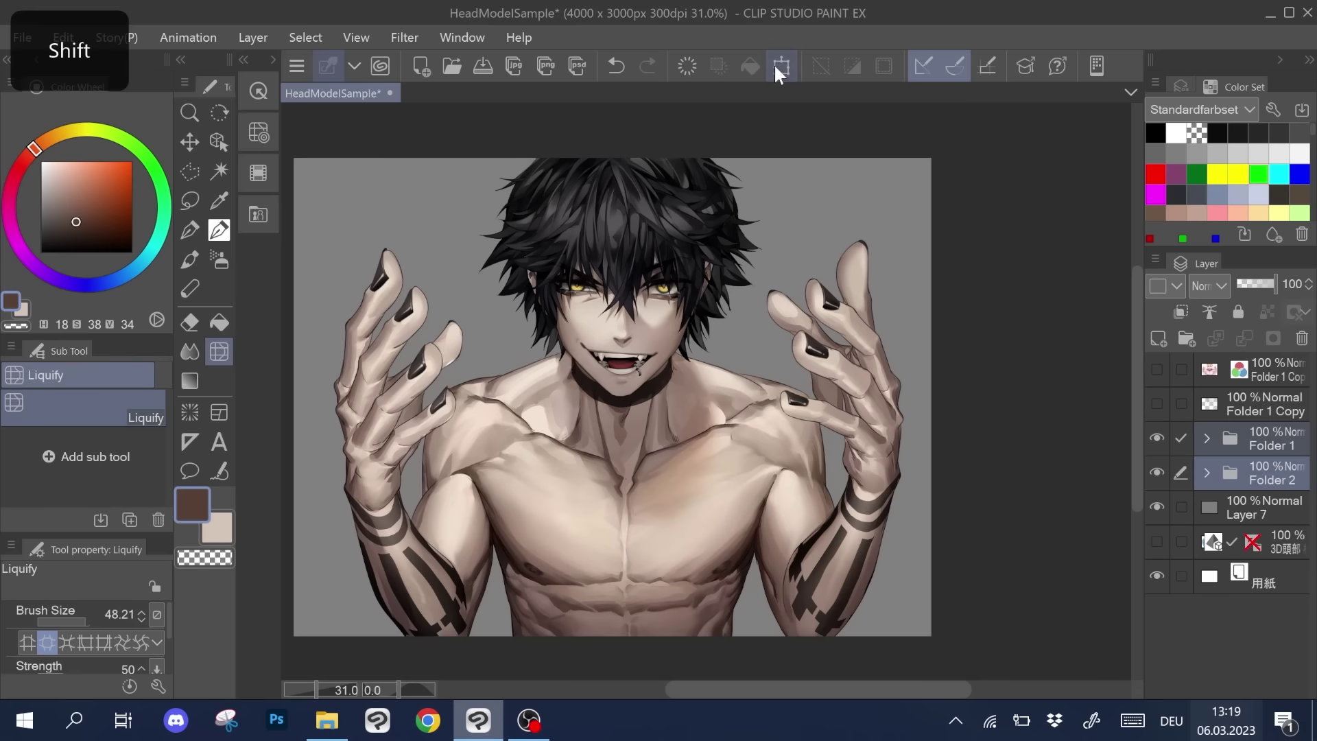
- Pinch the outer hair on one side of the head with Liquify, with Folder 1 and Folder 2 selected
{"action": "left_click", "coordinate": [781, 67]}
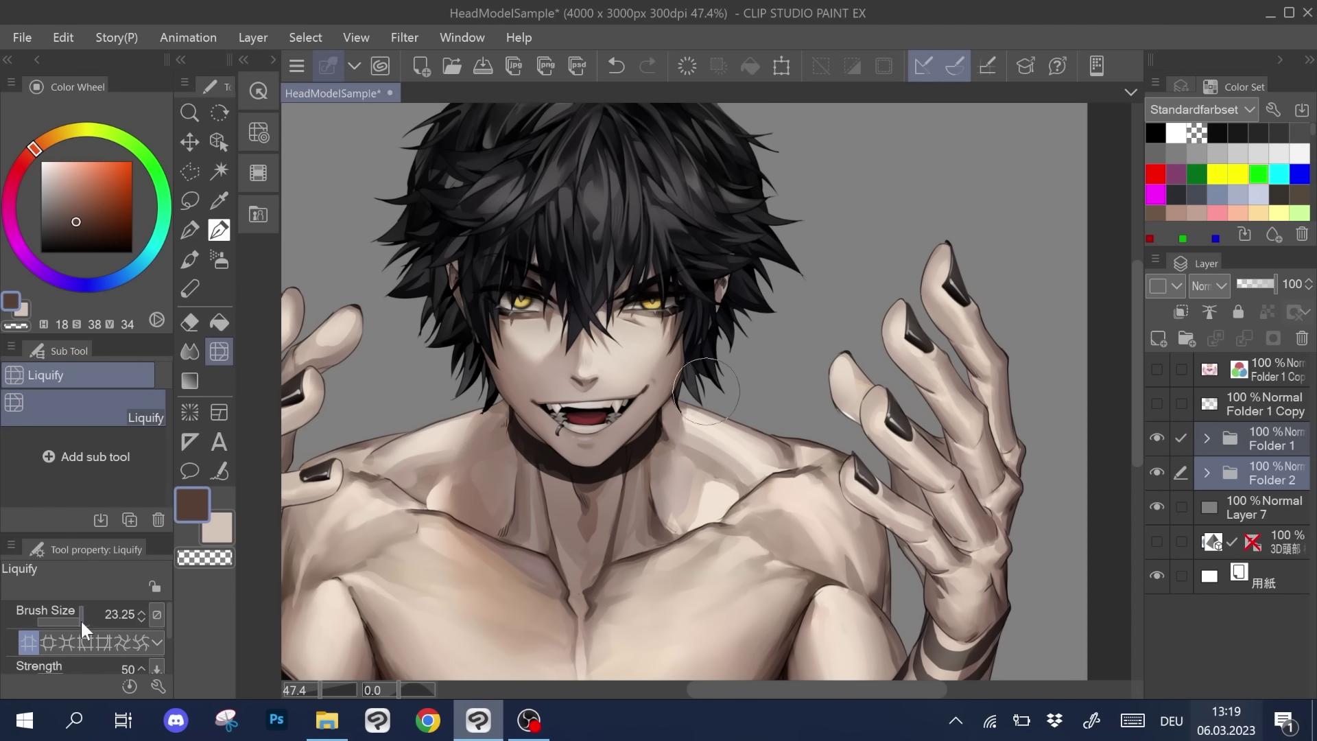
{"action": "left_click", "coordinate": [85, 621]}
{"action": "left_click", "coordinate": [66, 642]}
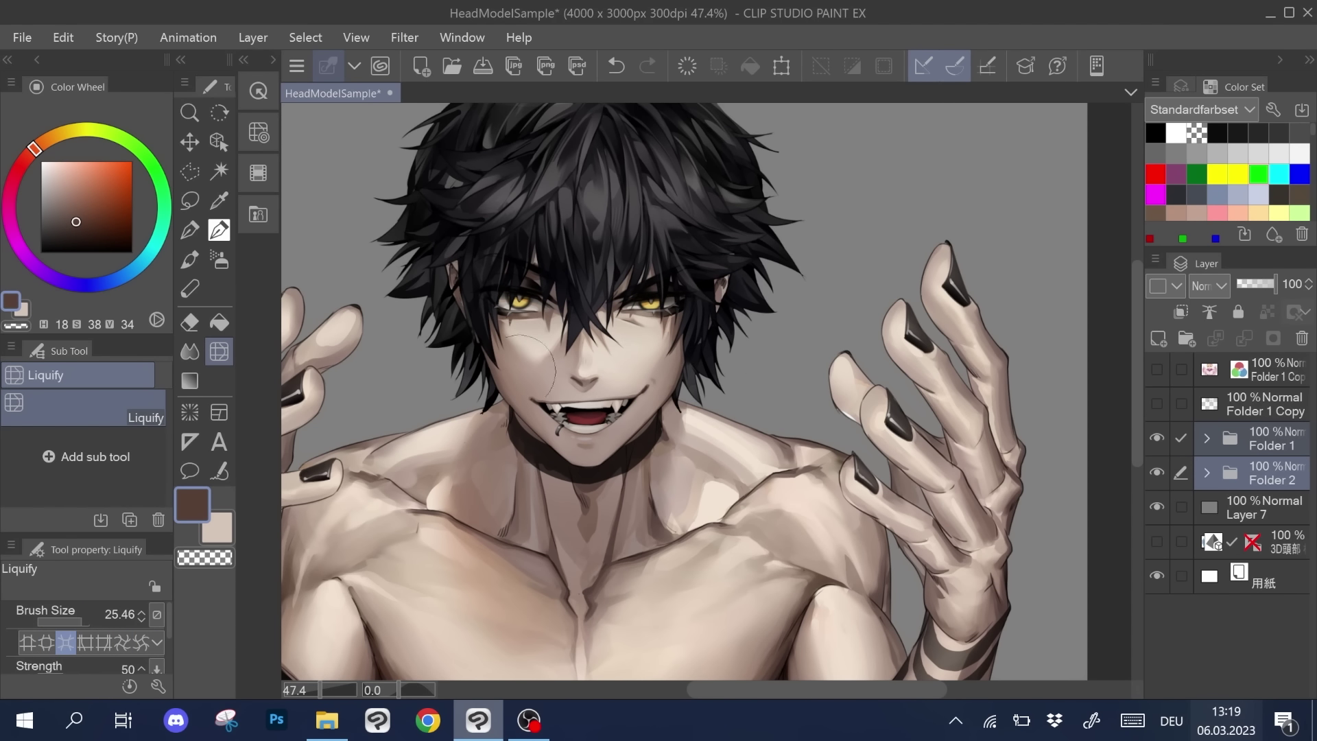
{"action": "left_click_drag", "start_coordinate": [748, 274], "coordinate": [720, 130]}
- Push the outer hair on both sides of the head inward with Liquify at brush size 52.82
{"action": "left_click", "coordinate": [28, 642]}
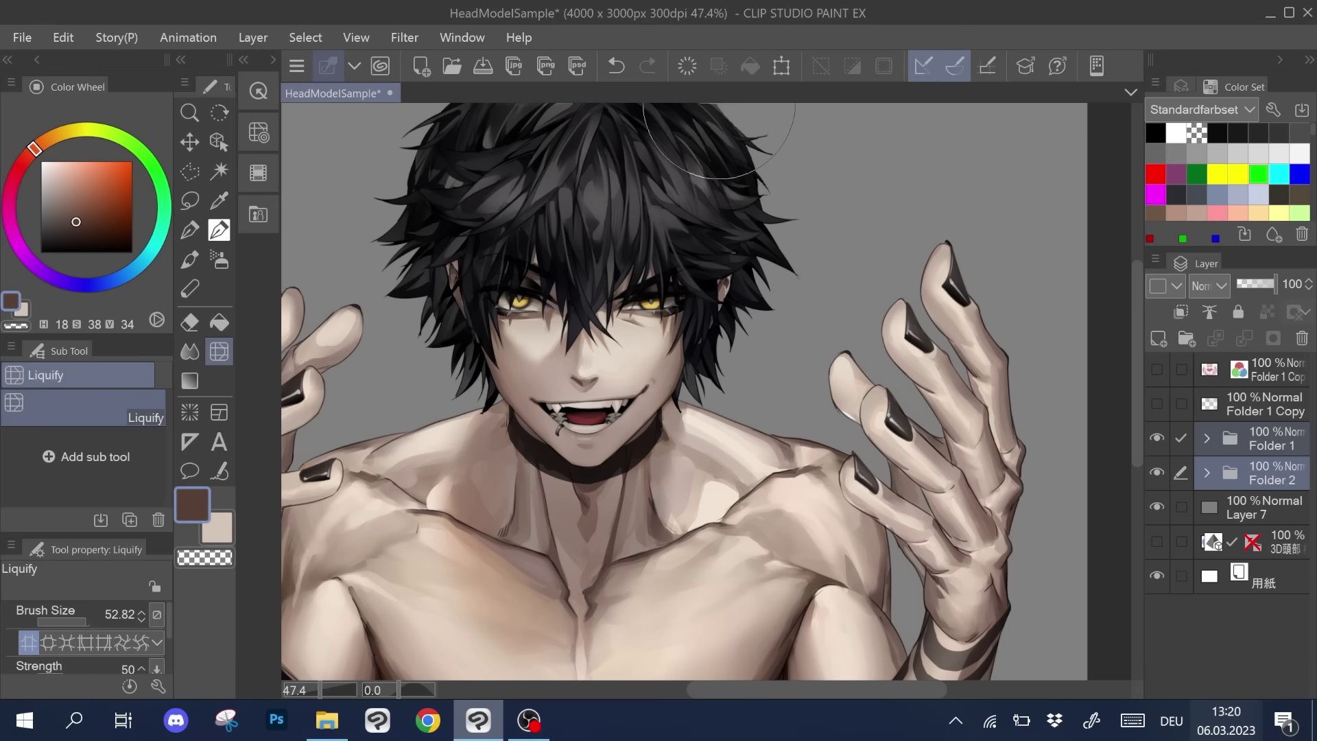
{"action": "left_click_drag", "start_coordinate": [798, 279], "coordinate": [785, 247]}
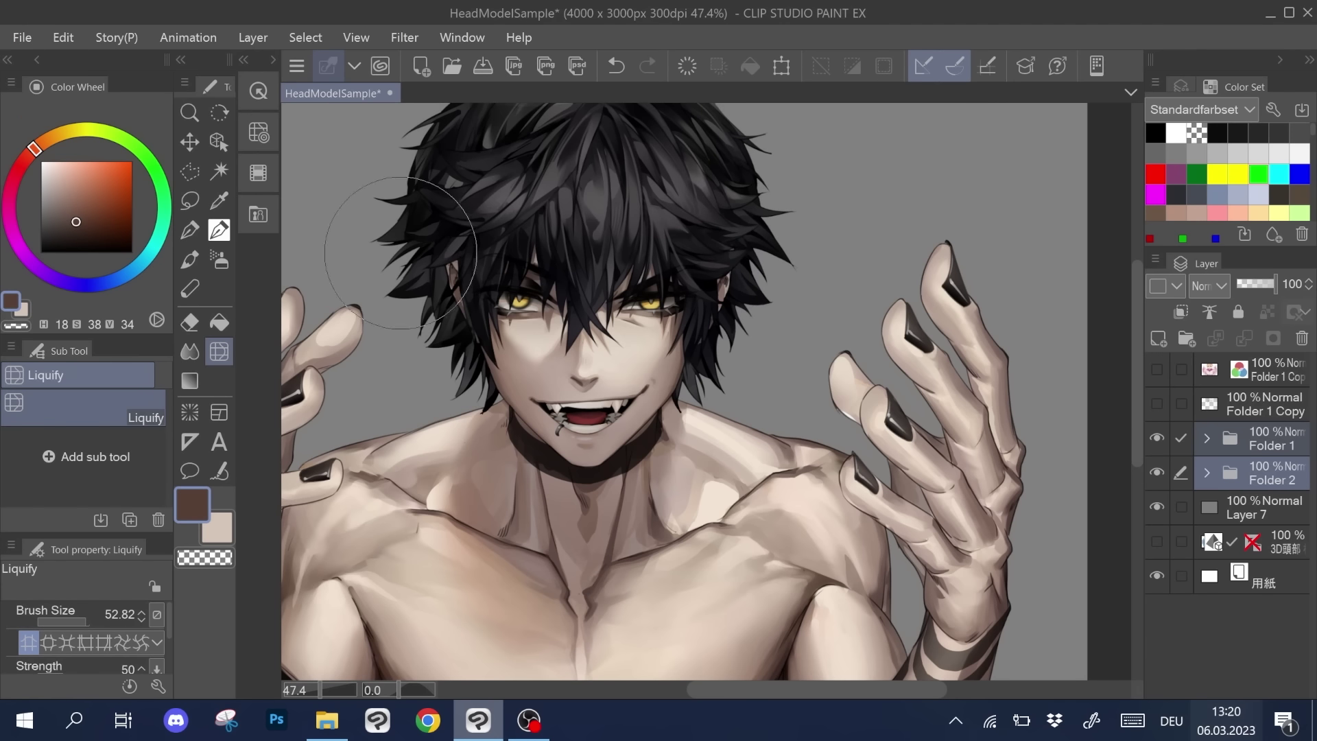
{"action": "left_click_drag", "start_coordinate": [409, 250], "coordinate": [421, 249]}
- Try Liquify's Expand mode at brush size 69.44 on the crown of the black hair
{"action": "key", "text": "ctrl+minus"}
{"action": "key", "text": "bracketleft"}
{"action": "key", "text": "bracketleft"}
{"action": "key", "text": "bracketleft"}
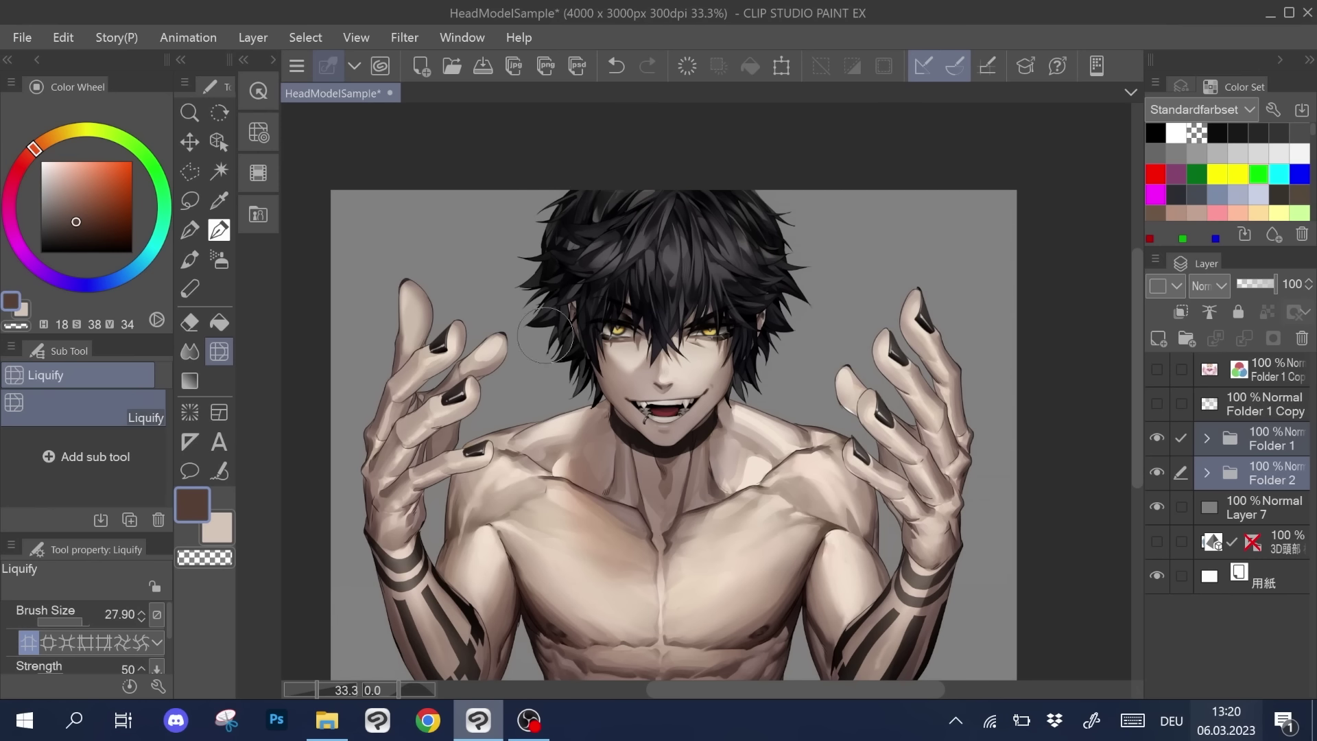
{"action": "left_click_drag", "start_coordinate": [730, 160], "coordinate": [733, 122]}
{"action": "left_click", "coordinate": [48, 641]}
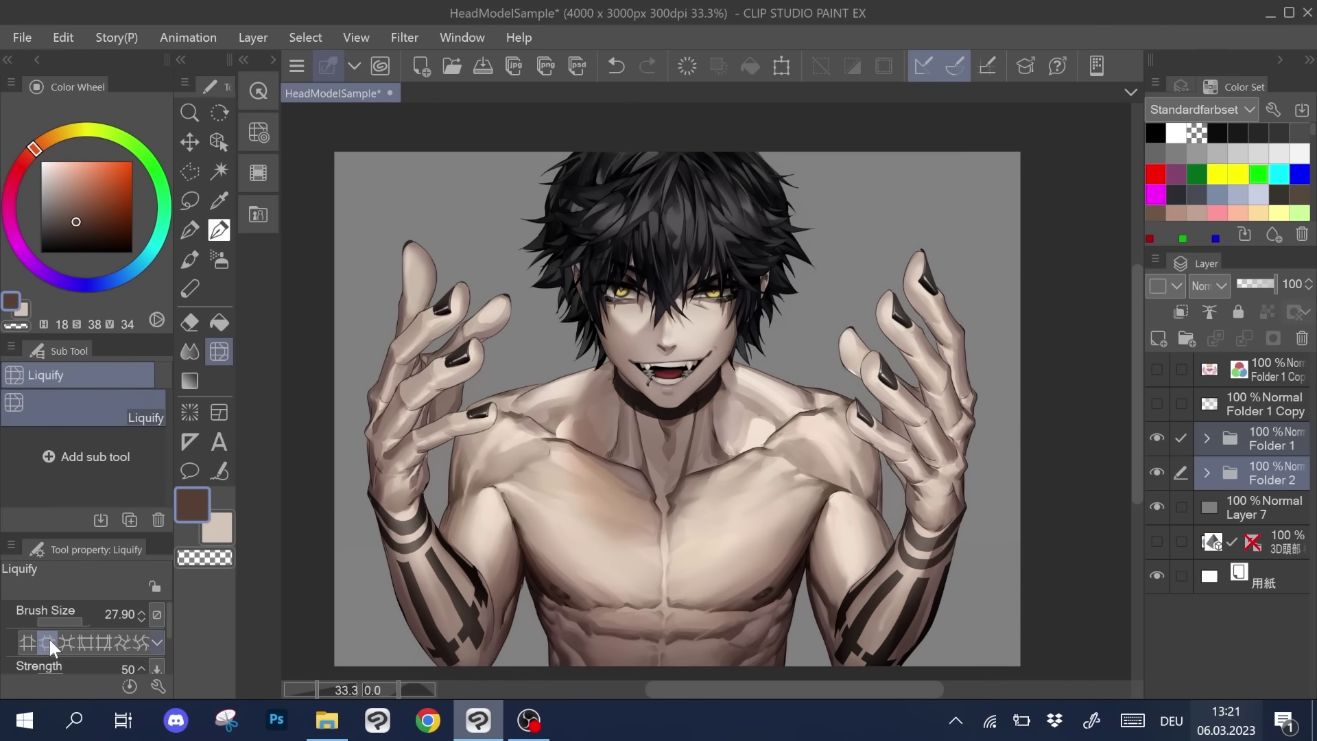
{"action": "left_click", "coordinate": [88, 621]}
{"action": "left_click", "coordinate": [657, 232]}
{"action": "left_click", "coordinate": [617, 63]}
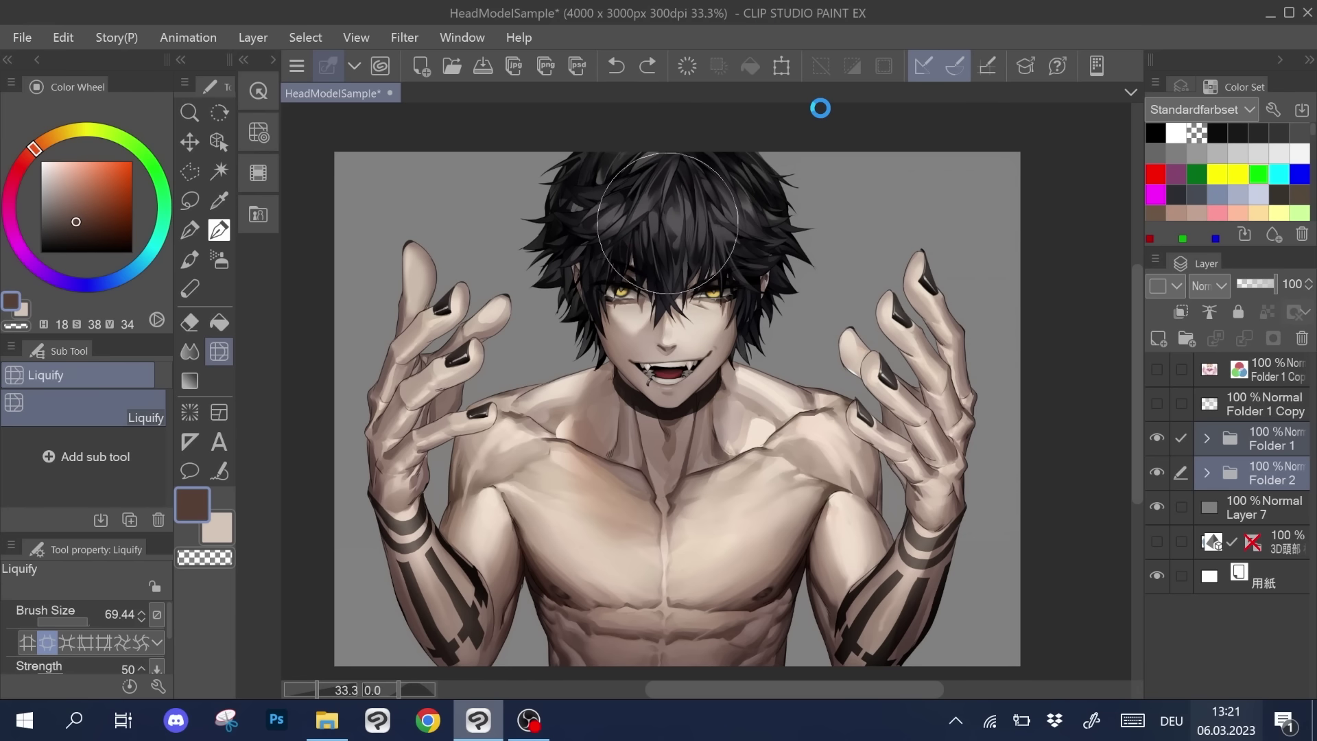
- Try expanding the black hair with a smaller Liquify brush, size 48.21
{"action": "left_click", "coordinate": [85, 622]}
{"action": "left_click", "coordinate": [618, 224]}
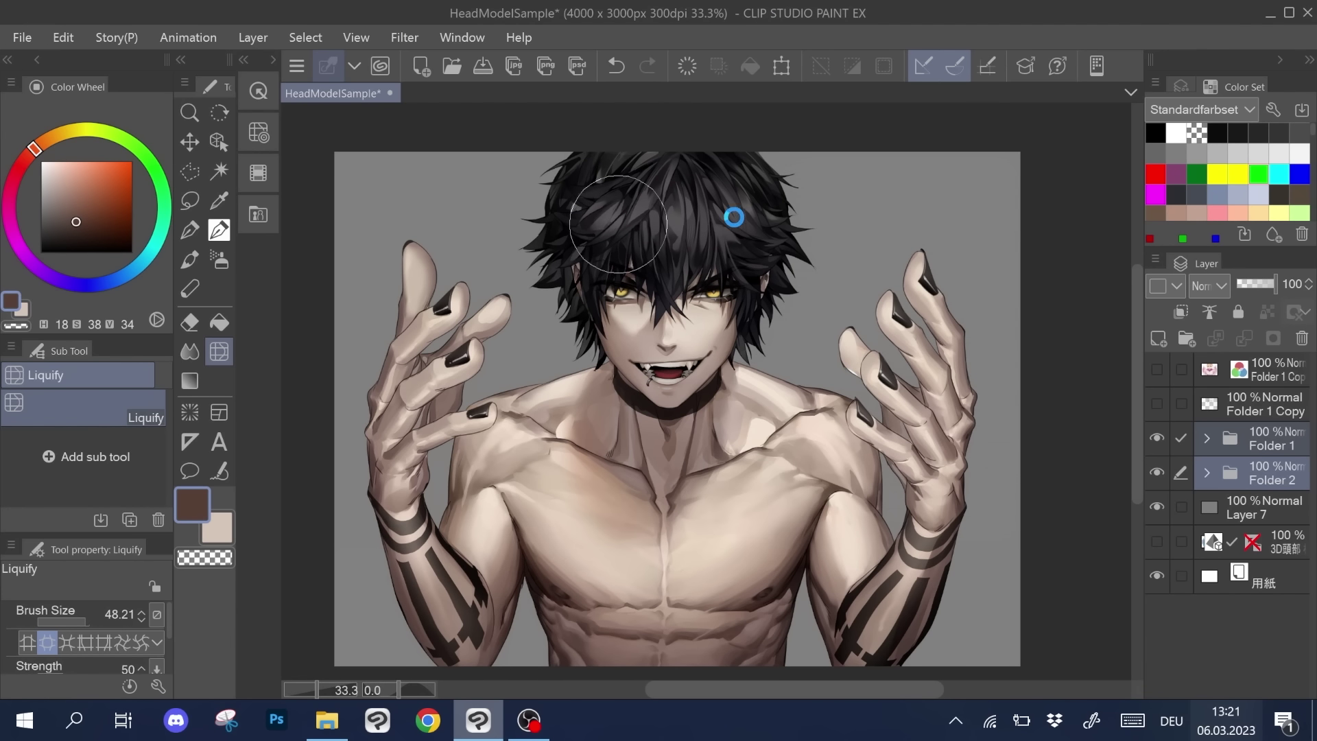
{"action": "left_click", "coordinate": [781, 66]}
{"action": "left_click", "coordinate": [613, 666]}
{"action": "left_click", "coordinate": [86, 621]}
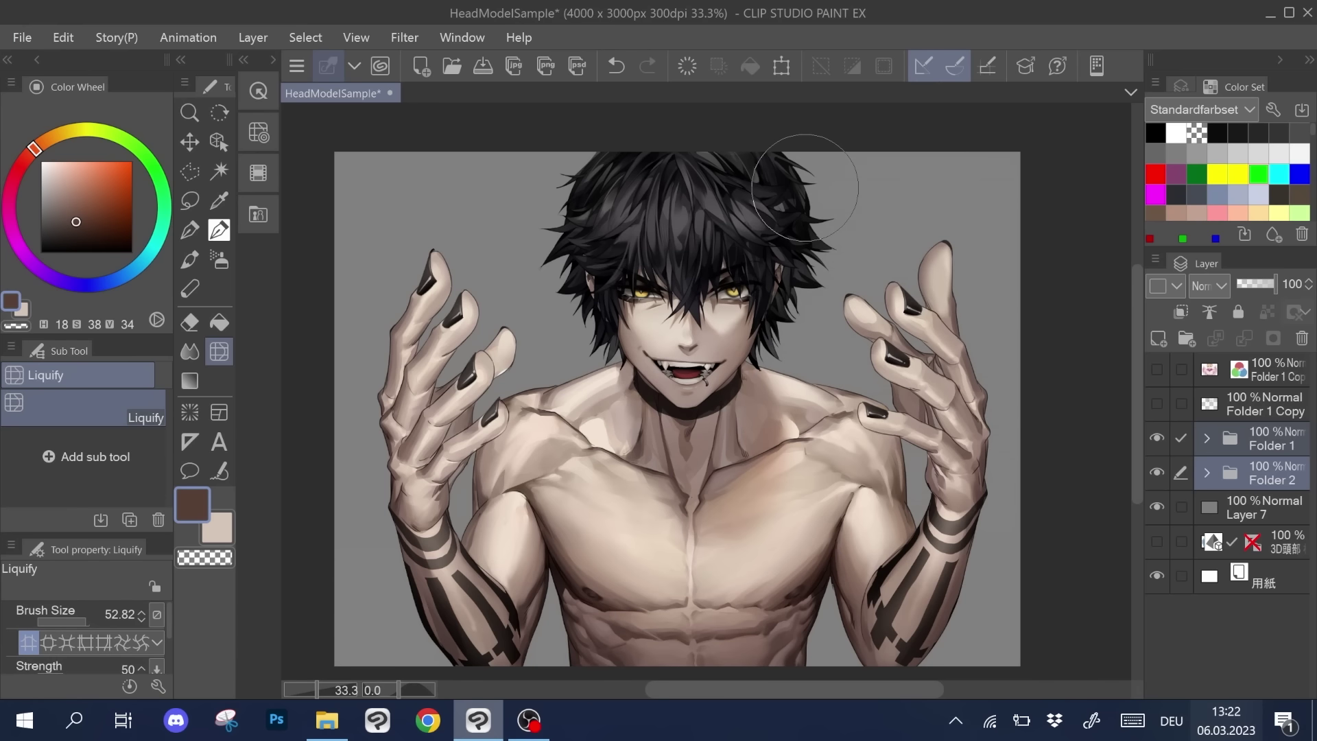
- Try pushing the outer hair on one side of the mirrored figure inward with Liquify at brush size 52.82
{"action": "key", "text": "ctrl+z"}
{"action": "mouse_move", "coordinate": [823, 164]}
{"action": "left_mouse_down"}
{"action": "mouse_move", "coordinate": [868, 123]}
{"action": "mouse_move", "coordinate": [789, 146]}
{"action": "mouse_move", "coordinate": [795, 190]}
{"action": "left_mouse_up"}
{"action": "key", "text": "ctrl+z"}
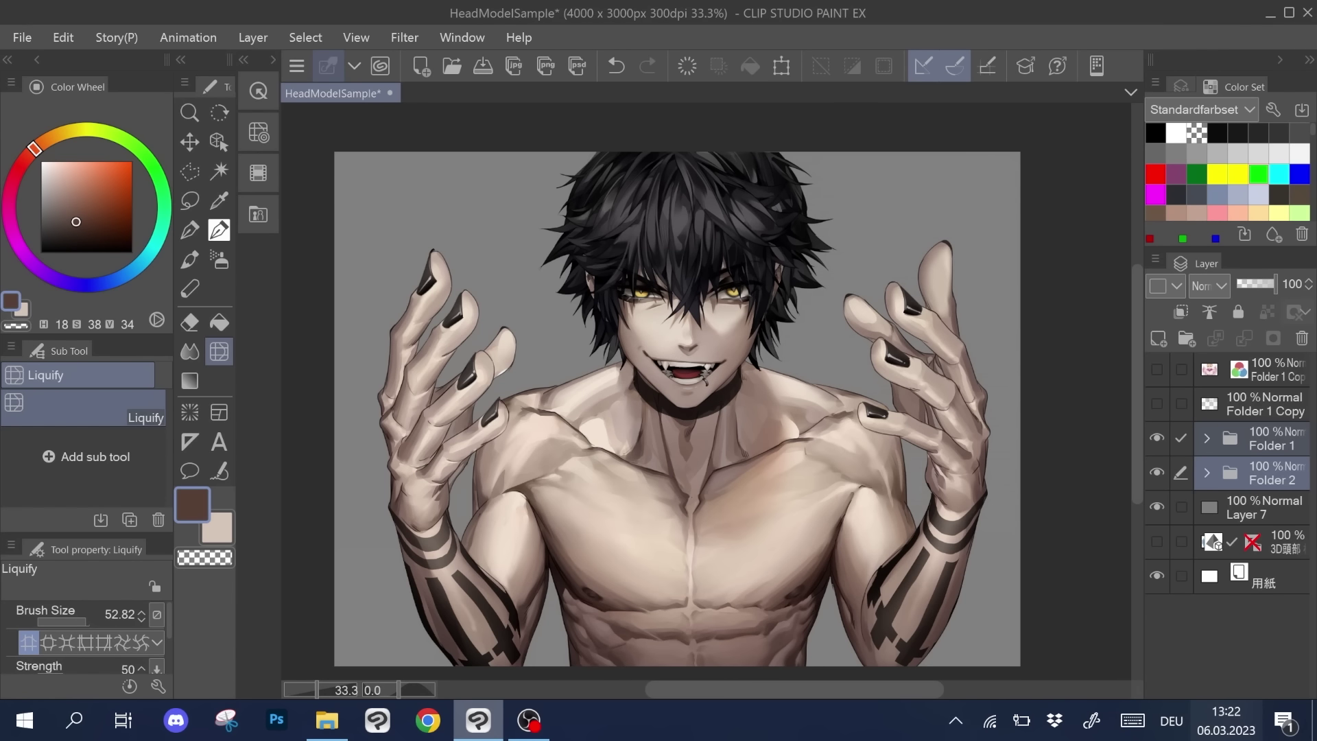
{"action": "scroll", "coordinate": [796, 190], "scroll_direction": "down", "scroll_amount": 1}
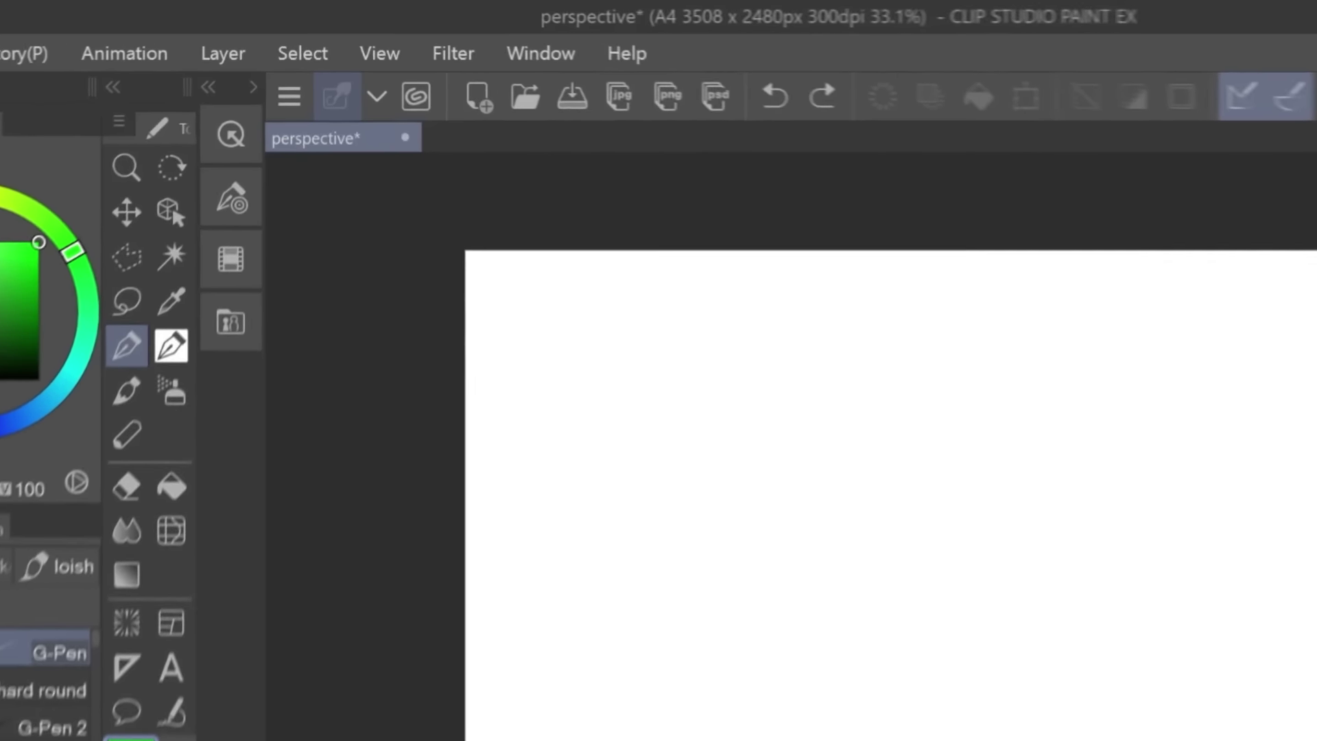
- Create a perspective ruler with curved fisheye guides on the blank perspective page
{"action": "left_click", "coordinate": [254, 38]}
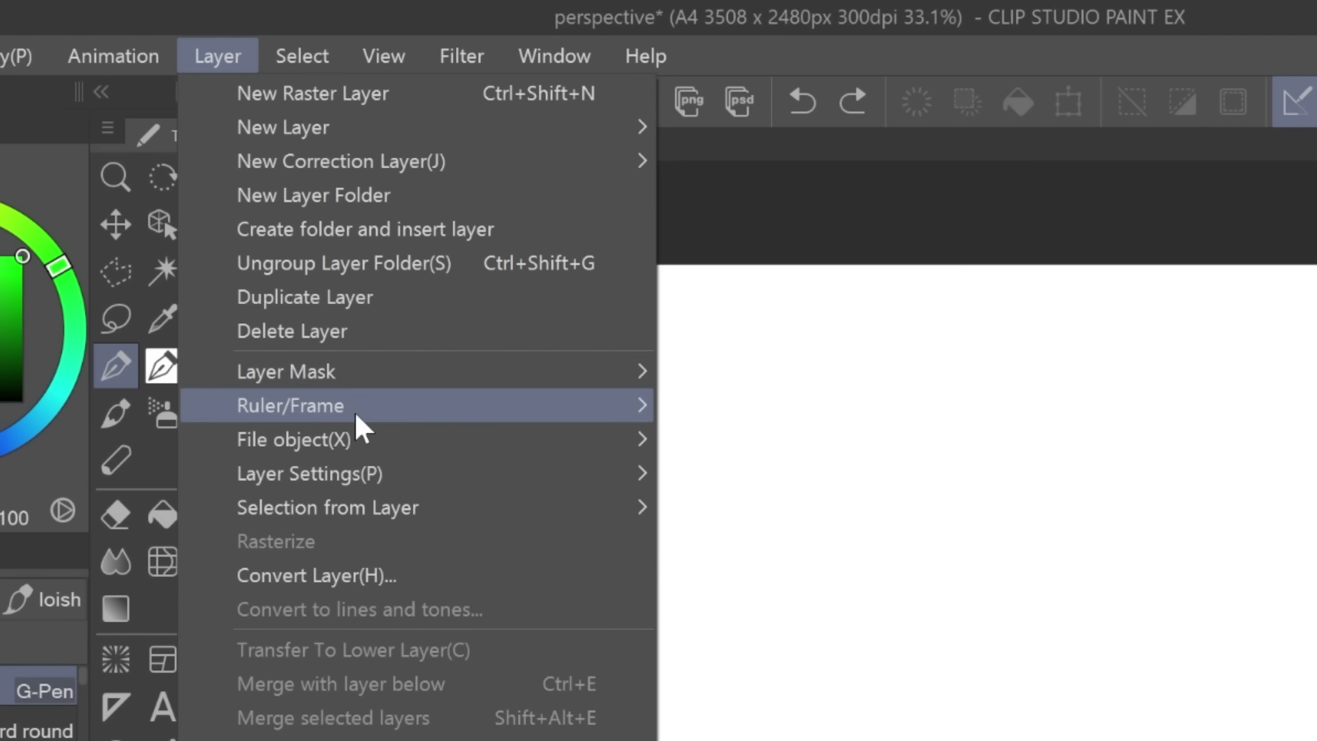
{"action": "mouse_move", "coordinate": [368, 420]}
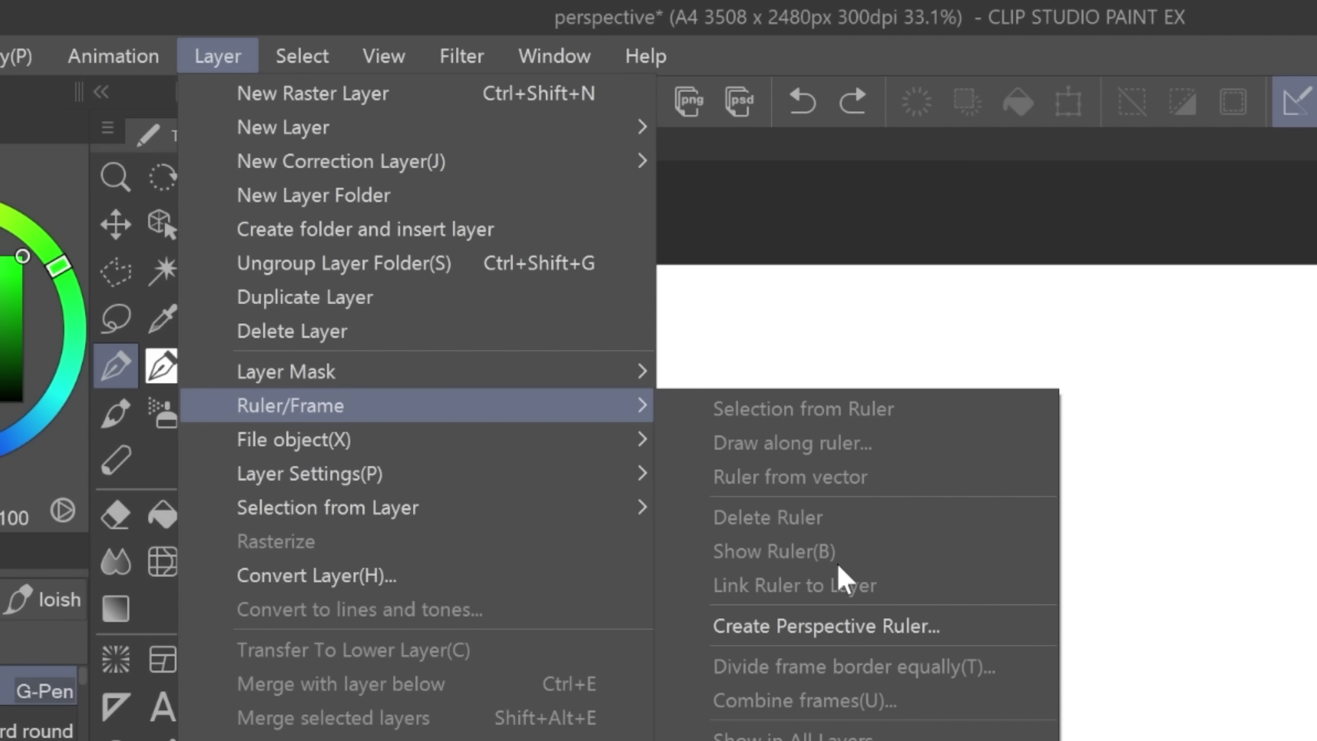
{"action": "left_click", "coordinate": [853, 625]}
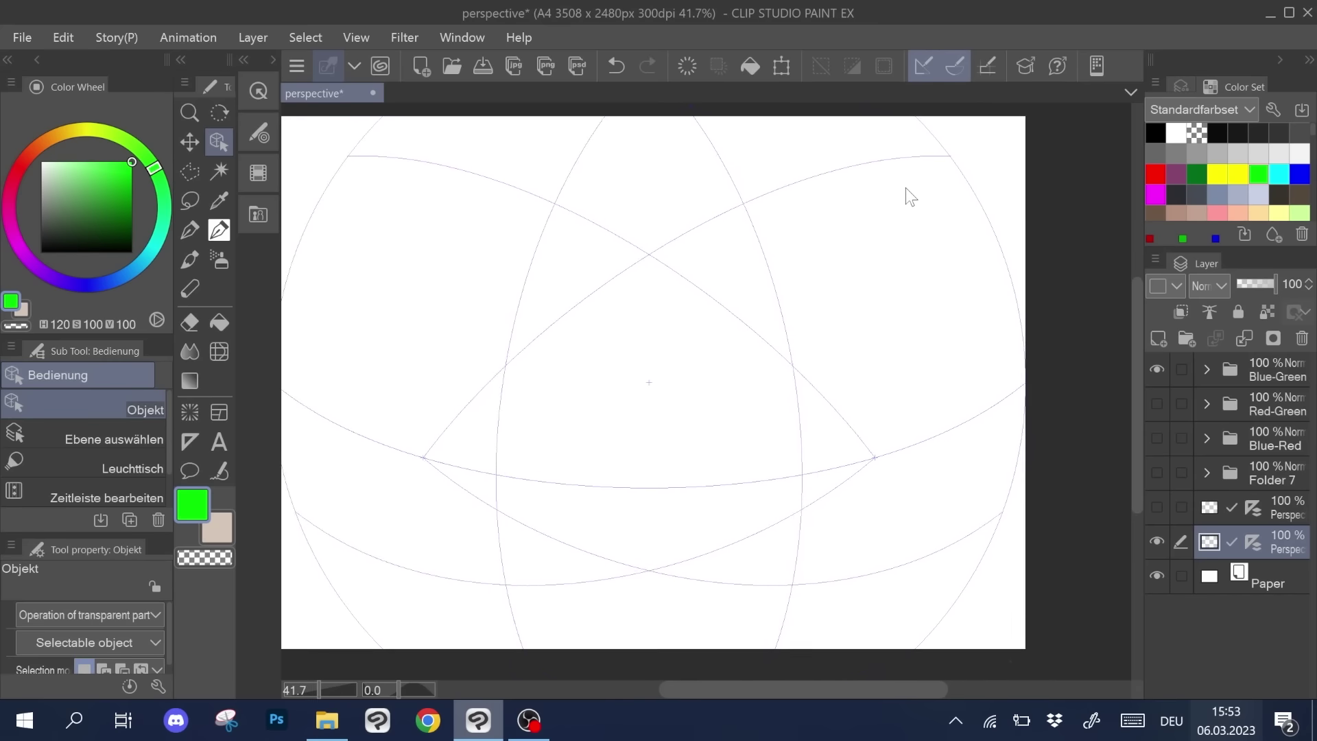
- Try moving the perspective ruler's vanishing points and guides to reshape its curved grid
{"action": "scroll", "coordinate": [910, 197], "scroll_direction": "up", "scroll_amount": 1}
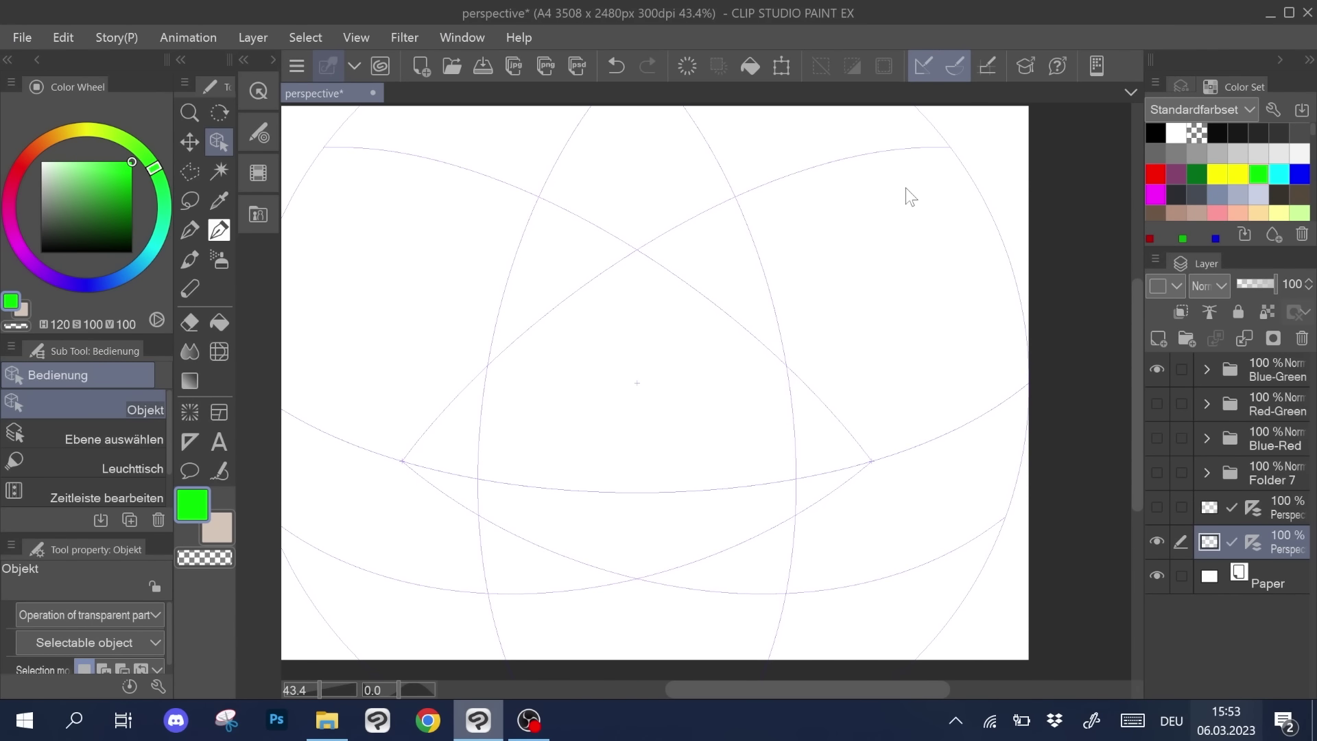
{"action": "left_click", "coordinate": [857, 444]}
{"action": "left_click_drag", "start_coordinate": [719, 306], "coordinate": [755, 336]}
{"action": "left_click_drag", "start_coordinate": [871, 460], "coordinate": [690, 561]}
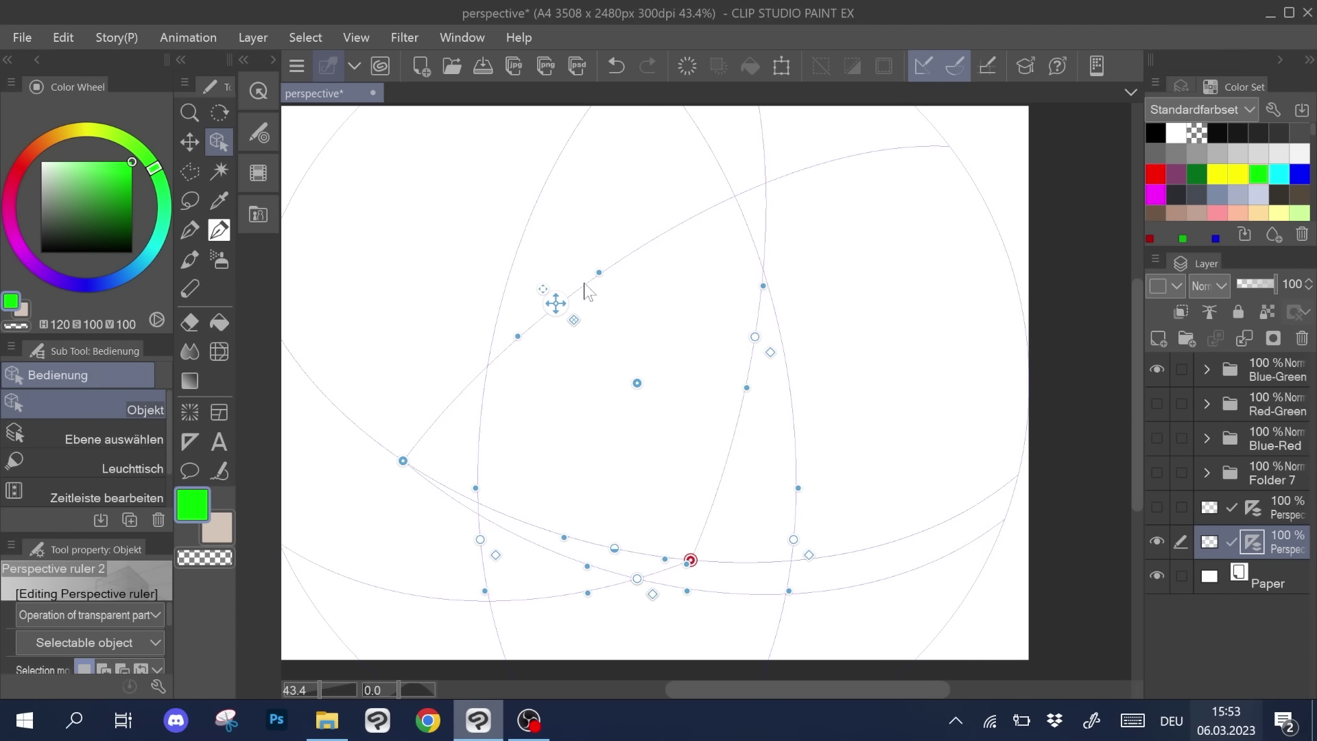
{"action": "left_click_drag", "start_coordinate": [402, 461], "coordinate": [915, 349]}
{"action": "scroll", "coordinate": [894, 197], "scroll_direction": "down", "scroll_amount": 2}
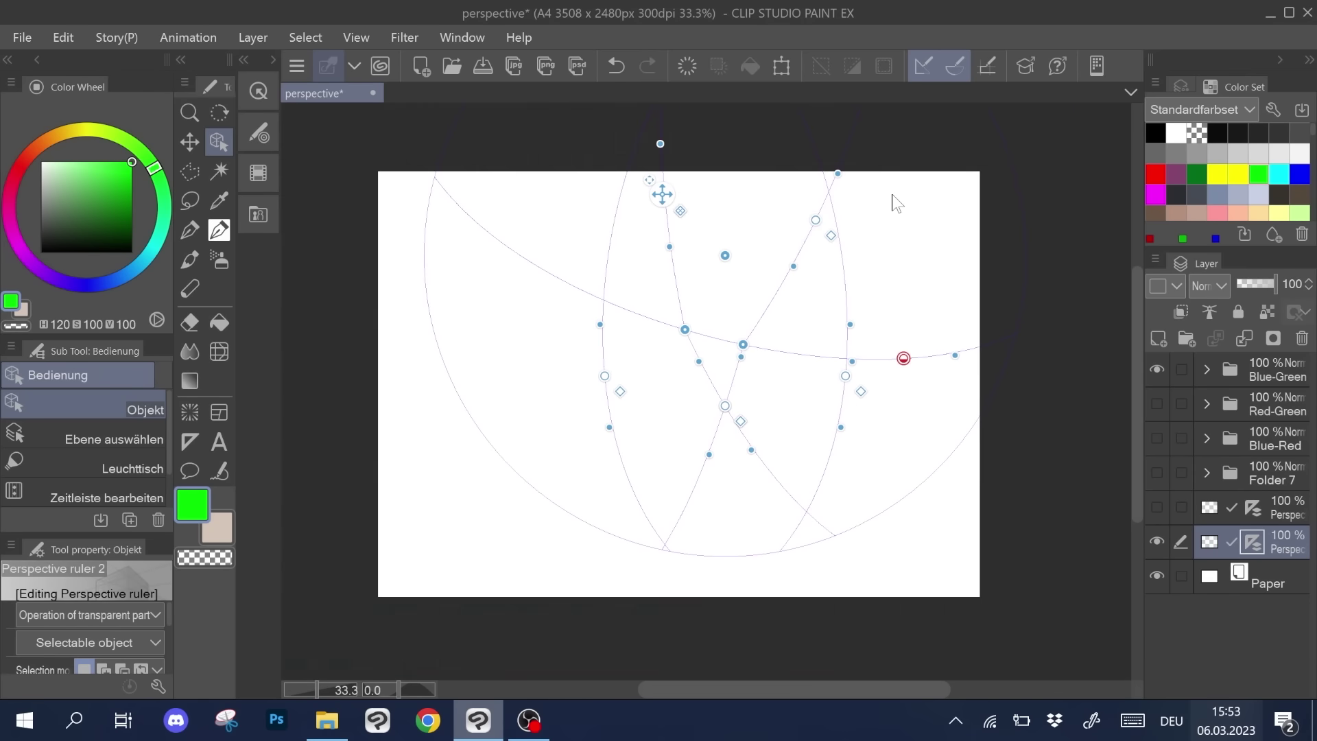
- Undo the vanishing point changes made to the perspective ruler
{"action": "left_click", "coordinate": [617, 66]}
{"action": "left_click", "coordinate": [616, 63]}
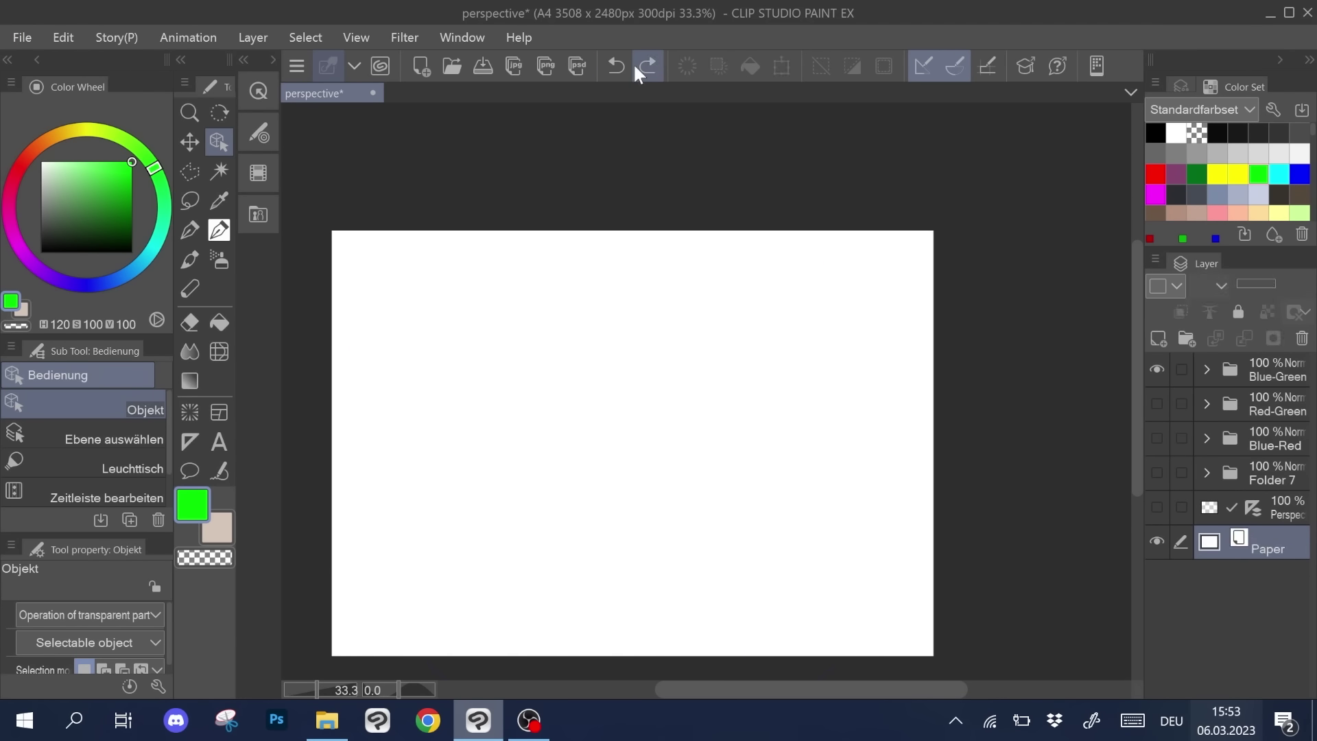
{"action": "left_click", "coordinate": [647, 65]}
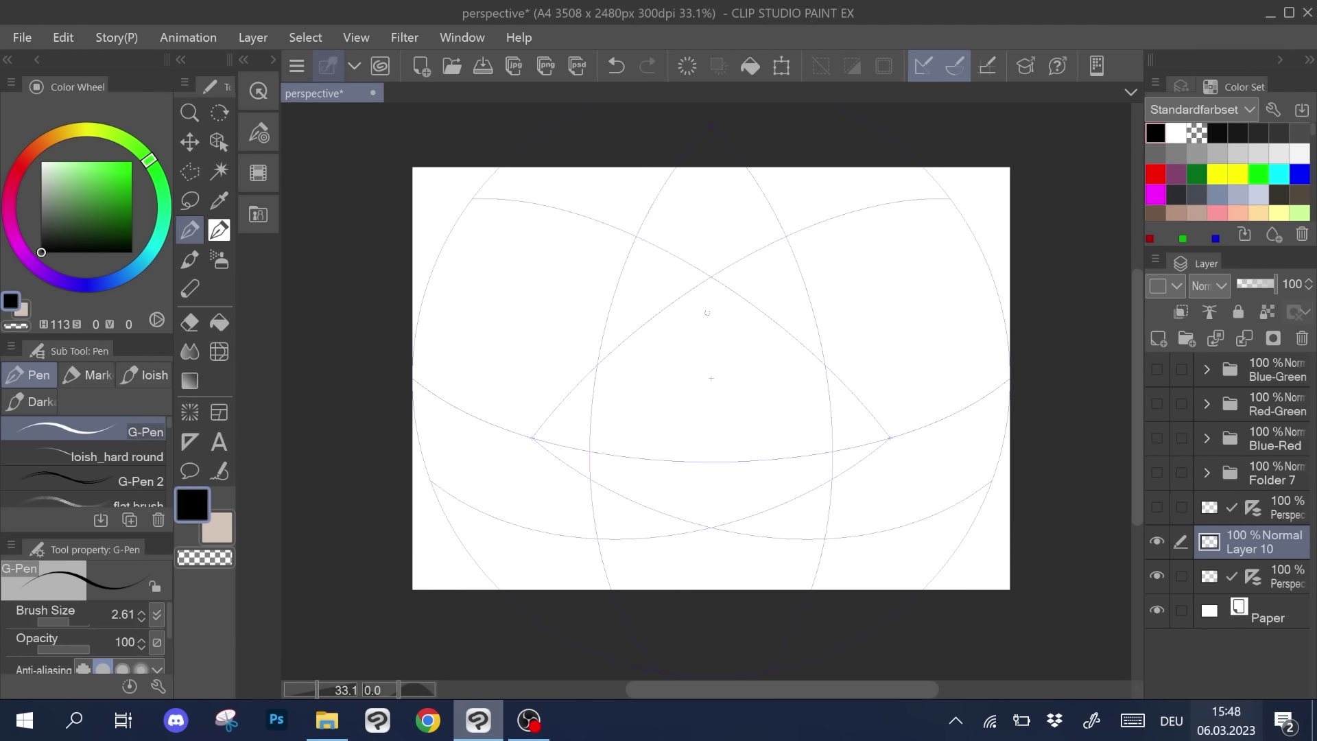
- Ink black arrows toward the three vanishing points and a blue curve along the ruler's eye level
{"action": "left_click_drag", "start_coordinate": [707, 315], "coordinate": [708, 184]}
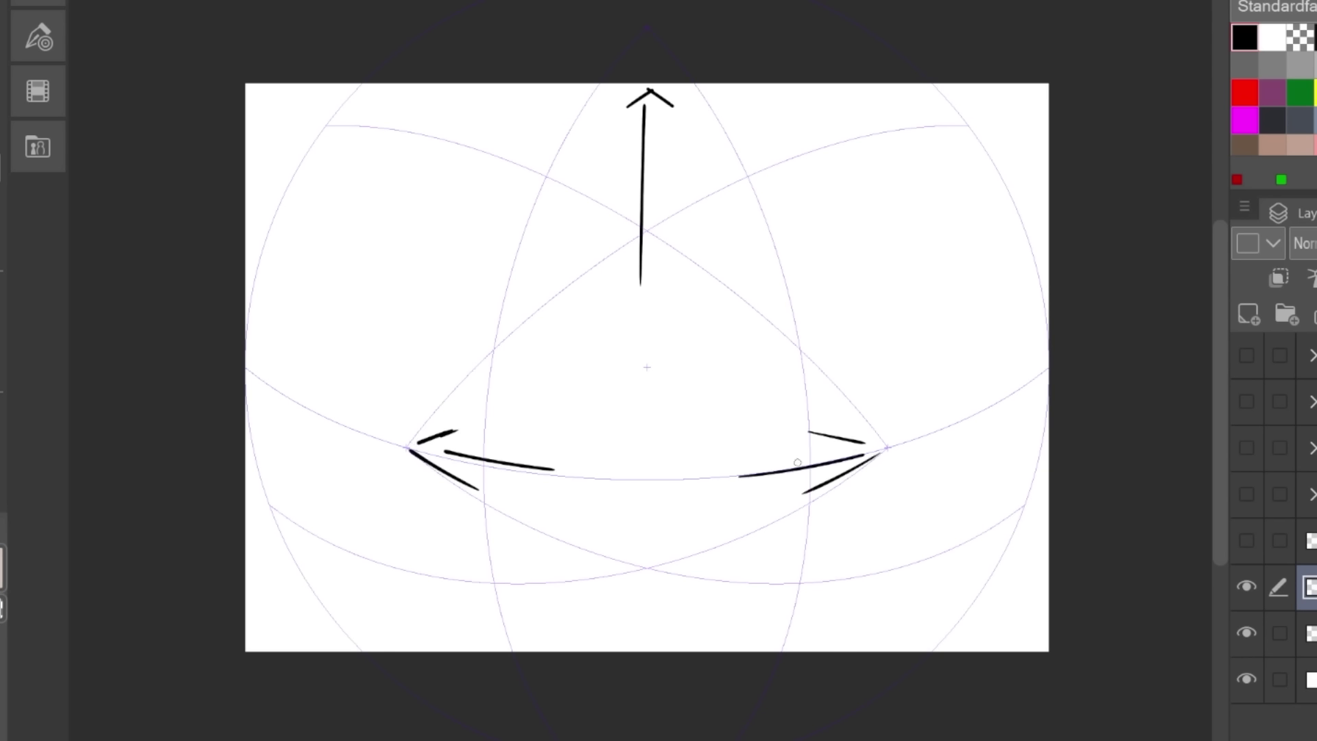
{"action": "mouse_move", "coordinate": [335, 413]}
{"action": "left_mouse_down"}
{"action": "mouse_move", "coordinate": [670, 500]}
{"action": "mouse_move", "coordinate": [999, 412]}
{"action": "left_mouse_up"}
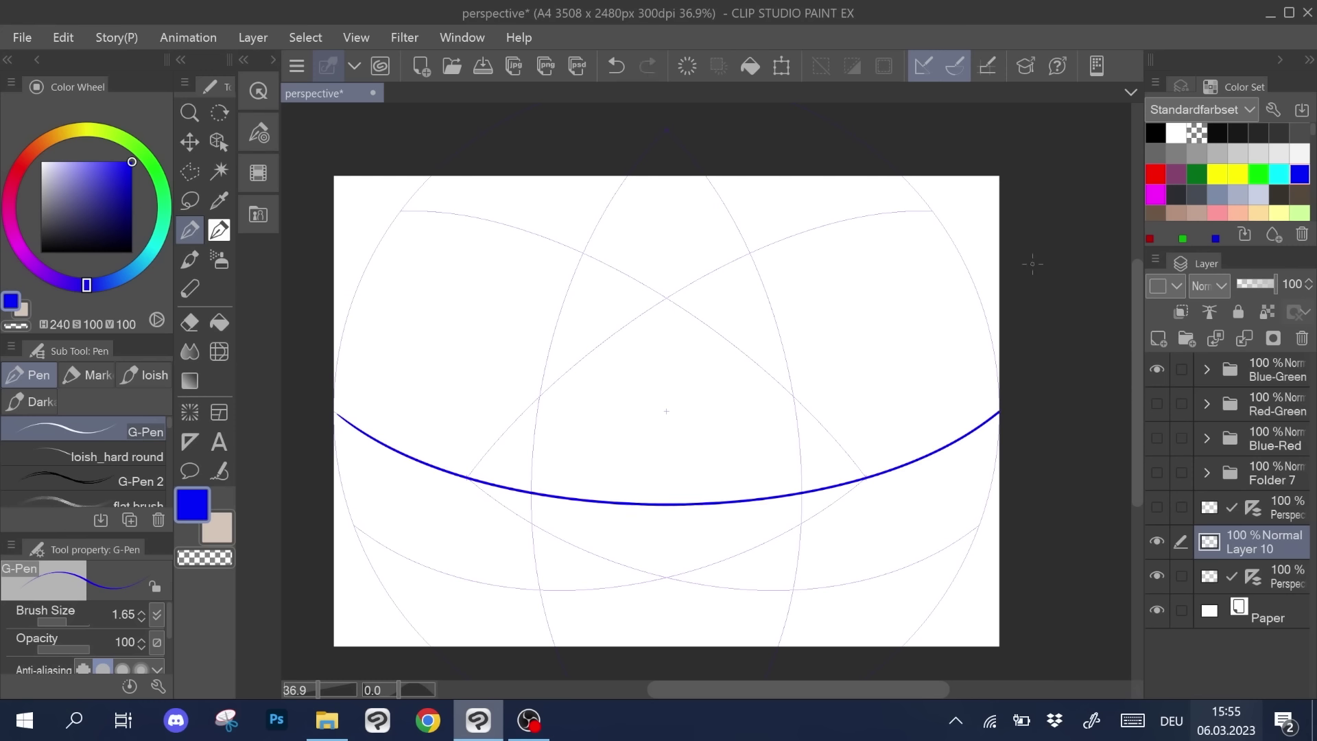
{"action": "left_click", "coordinate": [1299, 338]}
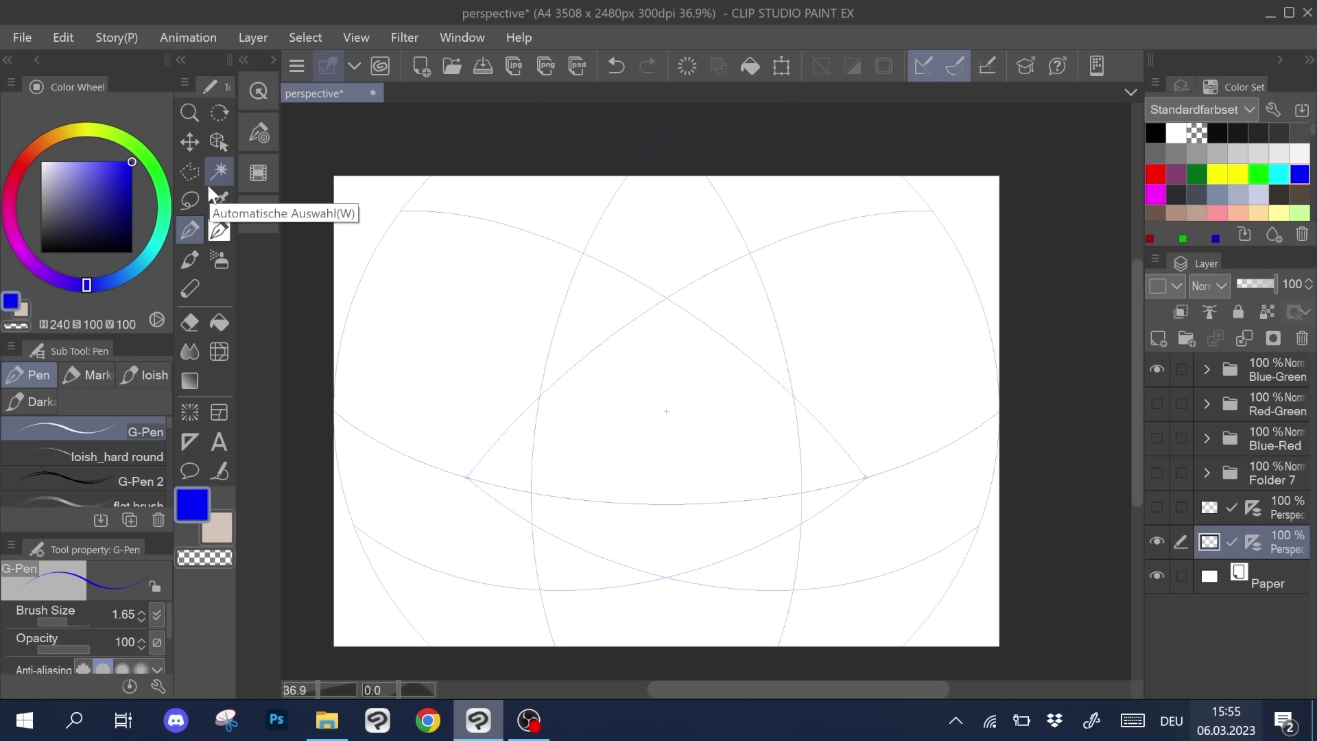
- Select the curved perspective ruler and toggle its Fix eye level option
{"action": "left_click", "coordinate": [218, 143]}
{"action": "left_click", "coordinate": [770, 508]}
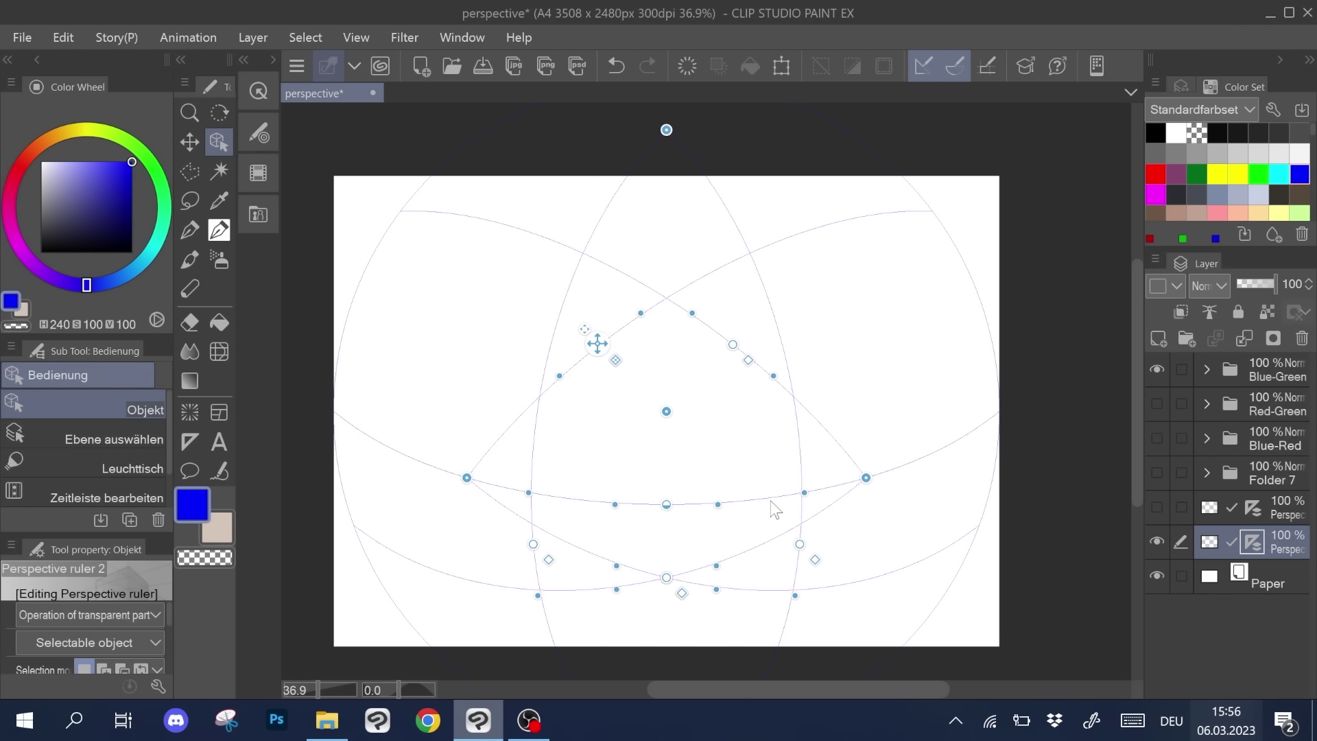
{"action": "right_click", "coordinate": [775, 500]}
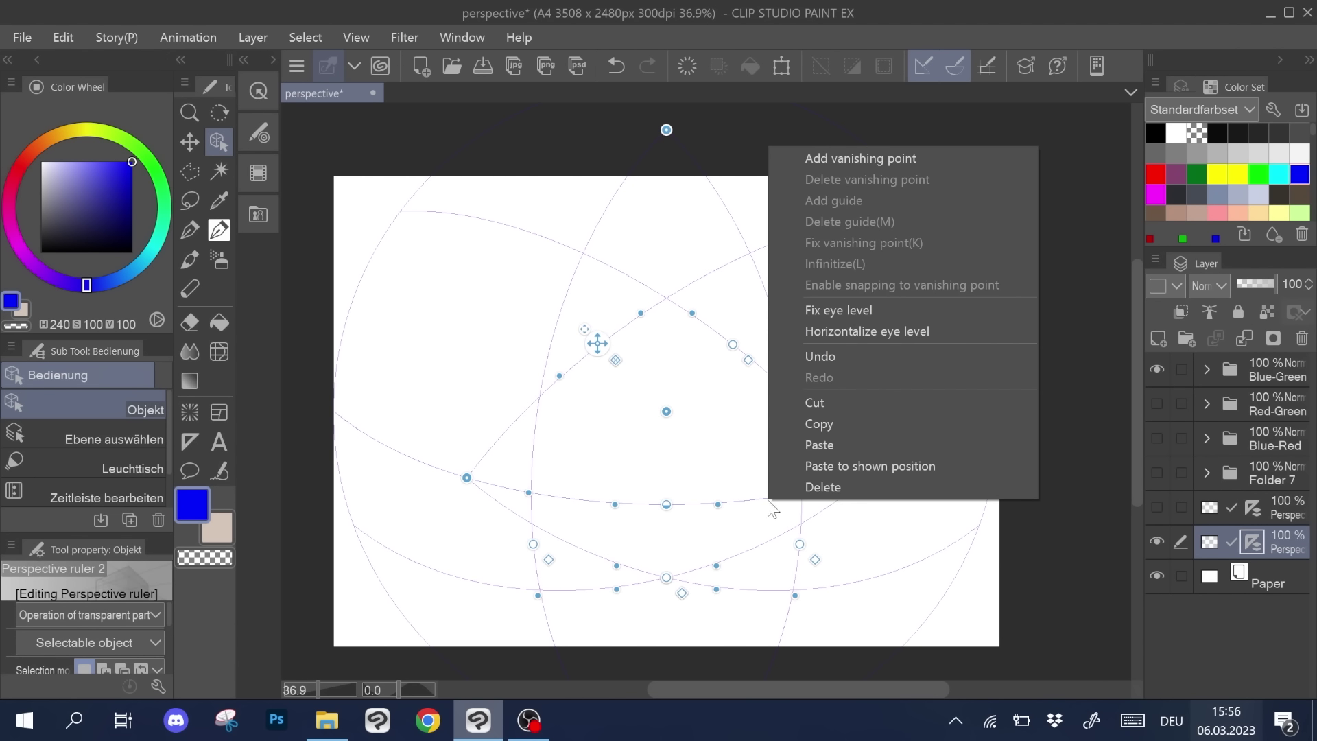
{"action": "left_click", "coordinate": [875, 310]}
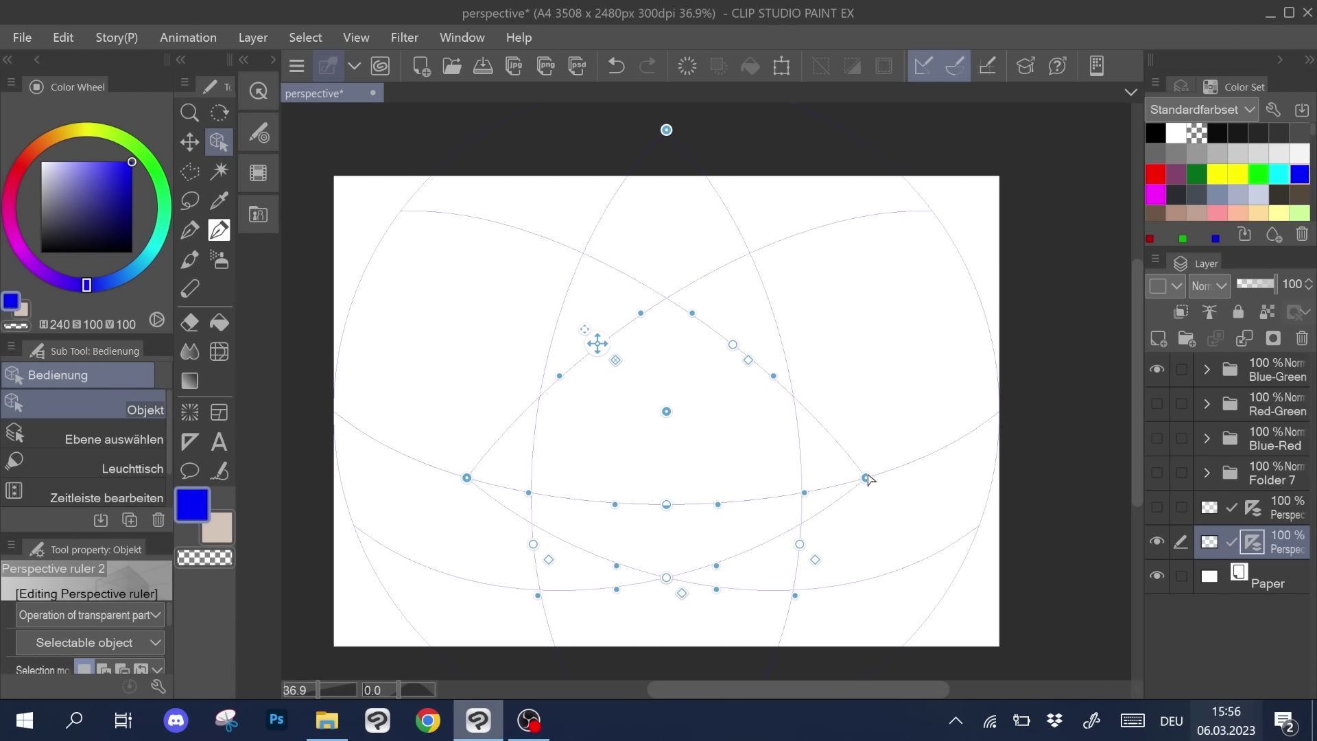
- Try shifting the two lower vanishing points and the eye level handle of the perspective ruler
{"action": "left_click_drag", "start_coordinate": [866, 477], "coordinate": [892, 468]}
{"action": "left_click_drag", "start_coordinate": [467, 477], "coordinate": [527, 481]}
{"action": "left_click_drag", "start_coordinate": [666, 504], "coordinate": [664, 473]}
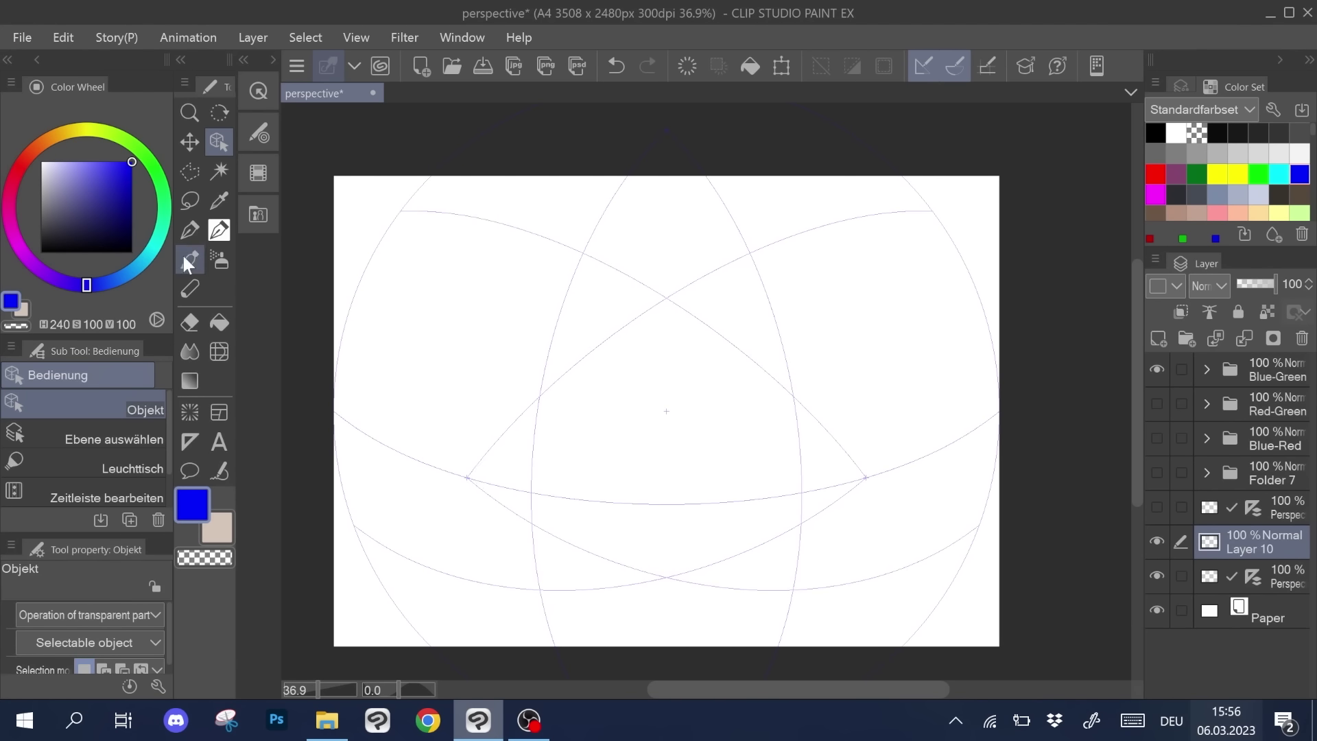
- Mark the ruler's vanishing points on Layer 10 with blue, red and green G-Pen strokes at brush size 1.65
{"action": "left_click", "coordinate": [199, 231]}
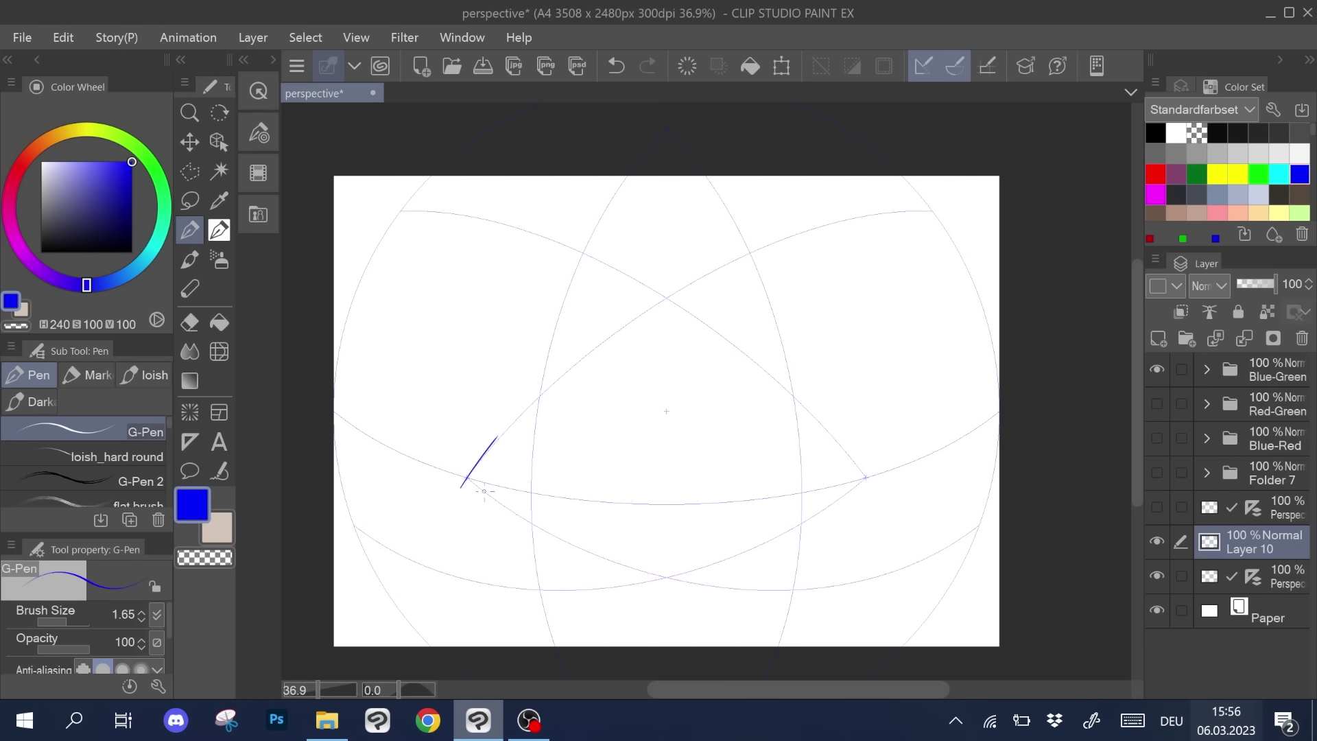
{"action": "left_click", "coordinate": [1155, 173]}
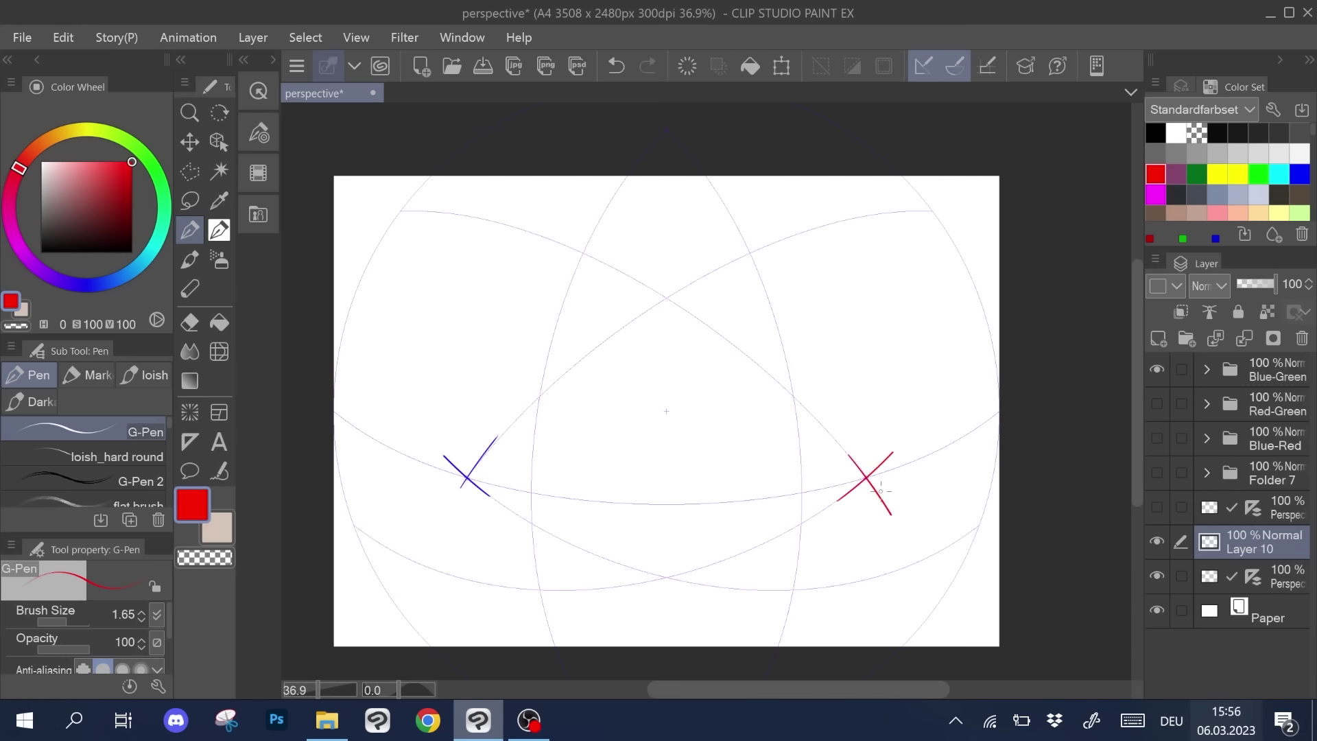
{"action": "left_click", "coordinate": [1258, 173]}
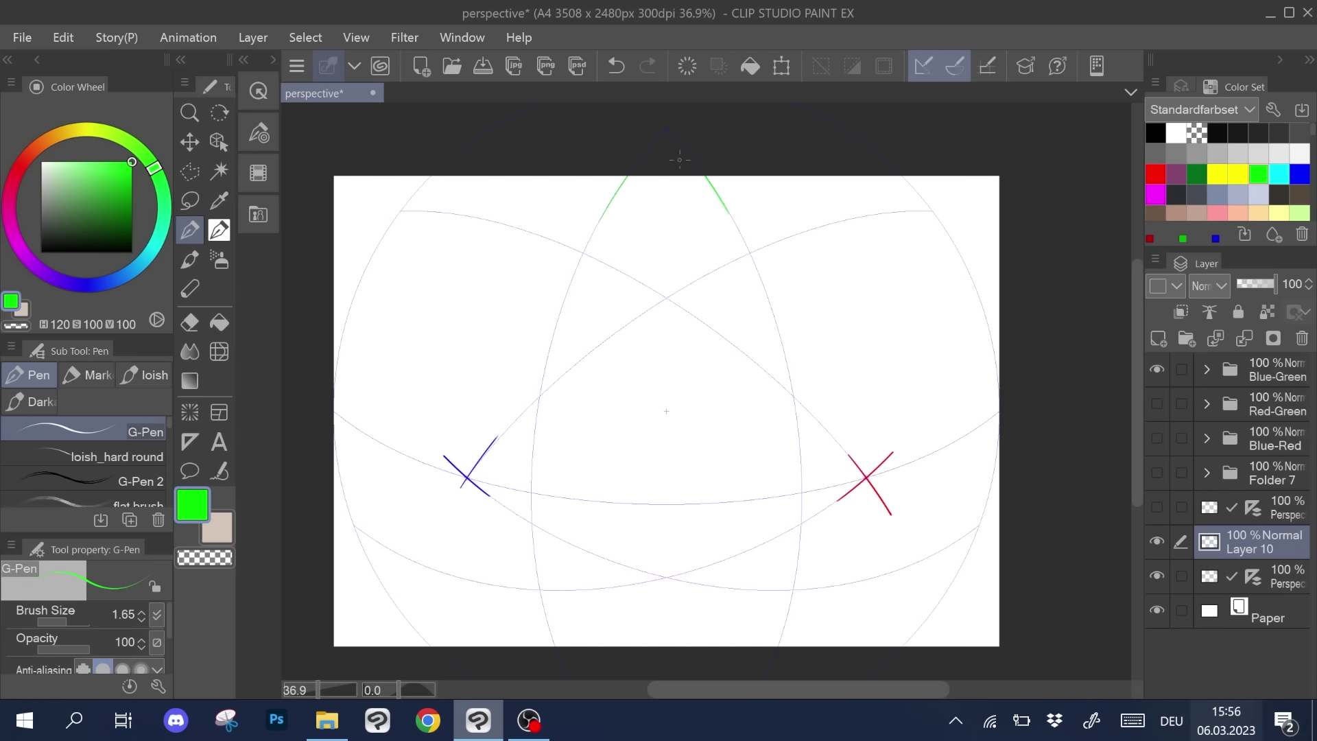
{"action": "left_click_drag", "start_coordinate": [665, 178], "coordinate": [665, 220]}
- Open the Blue-Green folder and show Layer 7, Layer 3 and the stacked blue faces on Layers 21 to 27
{"action": "left_click", "coordinate": [1206, 369]}
{"action": "left_click", "coordinate": [1157, 403]}
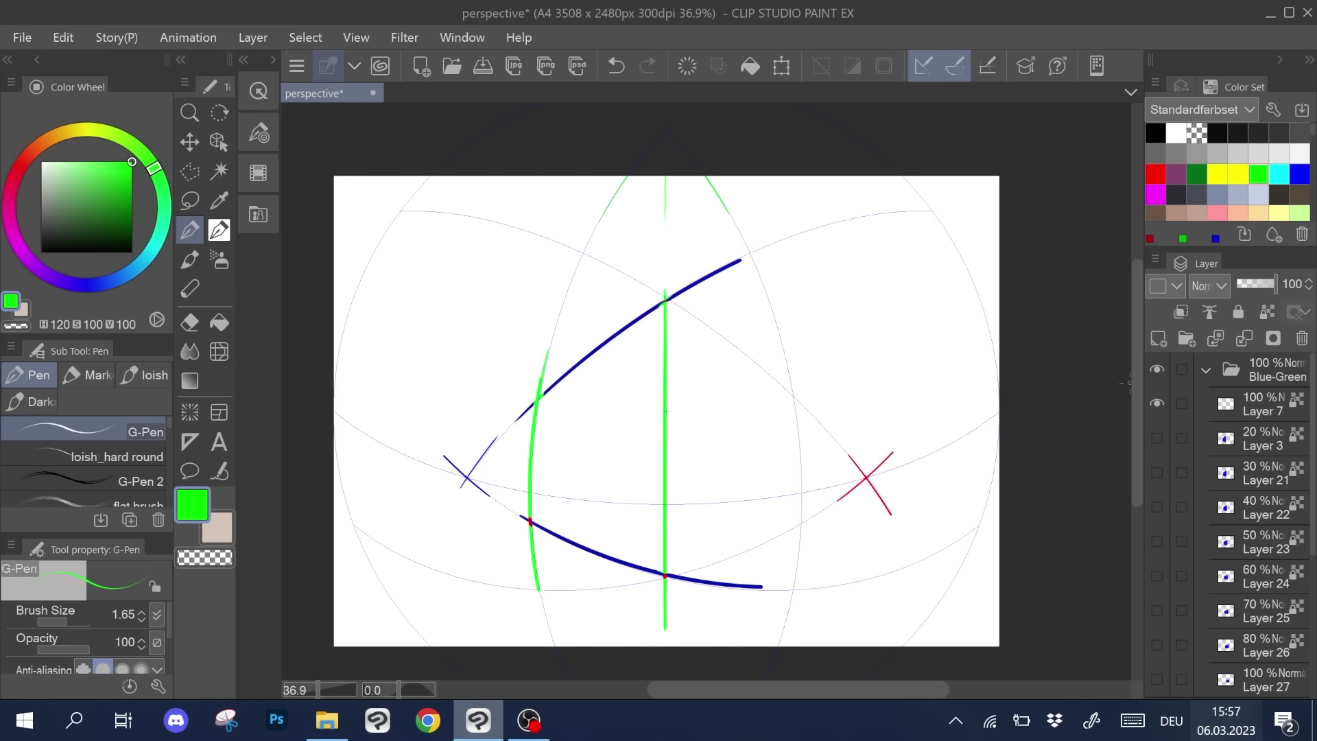
{"action": "left_click", "coordinate": [1157, 438]}
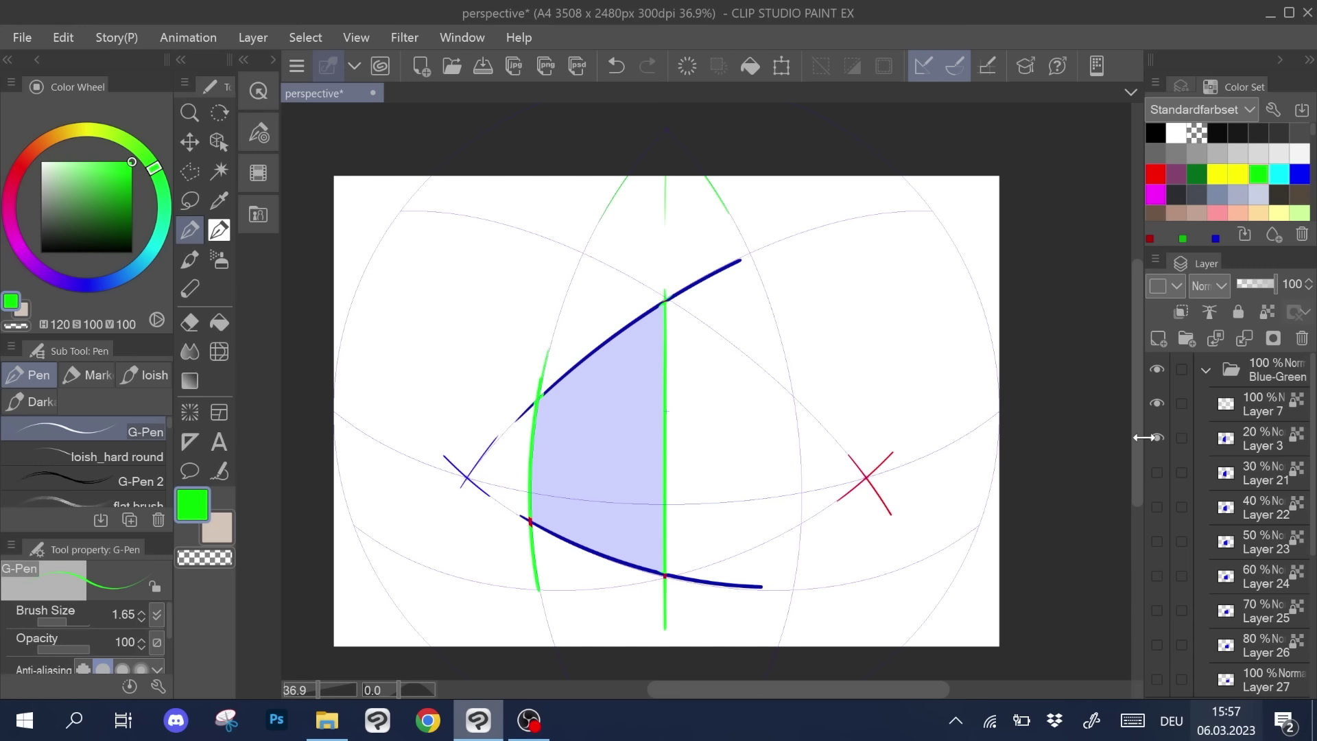
{"action": "left_click_drag", "start_coordinate": [1156, 472], "coordinate": [1148, 660]}
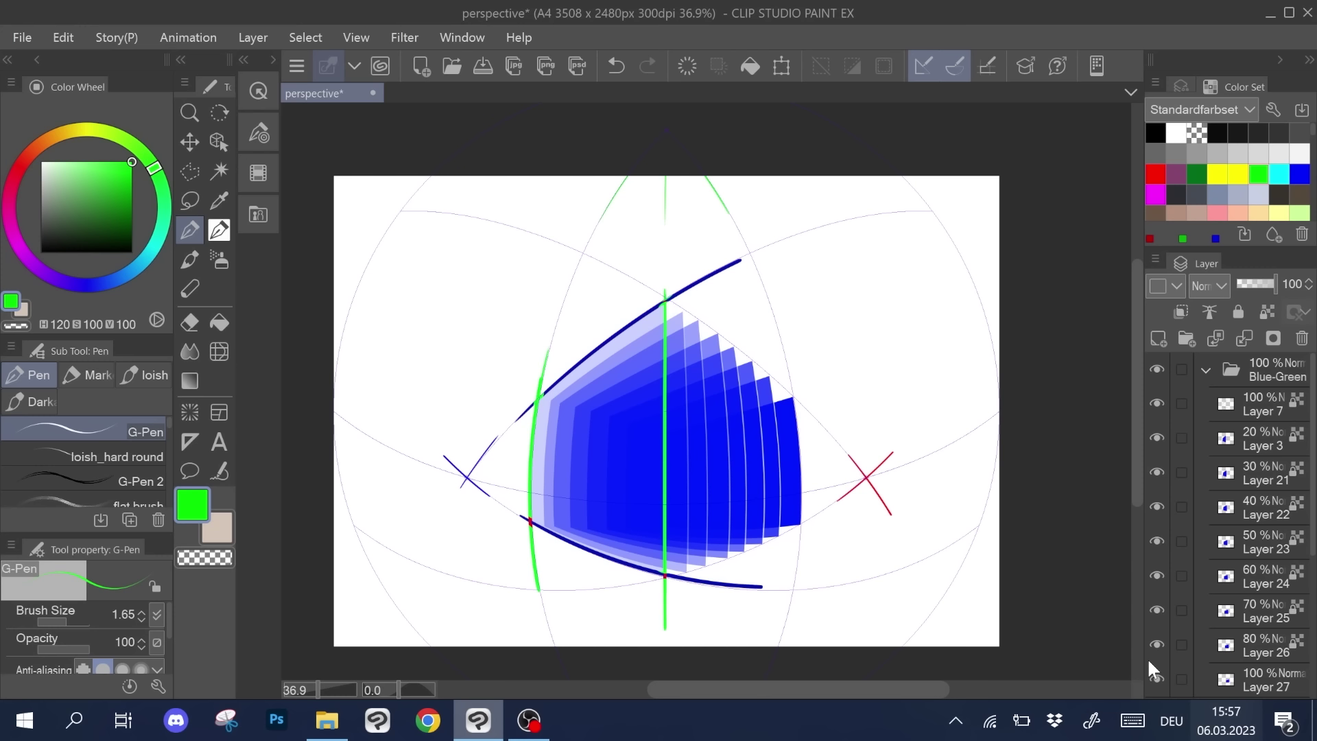
- Hide the stacked blue faces on Layers 21 to 27 and set the Blue-Green folder's opacity to 30%
{"action": "left_click_drag", "start_coordinate": [1159, 678], "coordinate": [1163, 547]}
{"action": "left_click_drag", "start_coordinate": [1160, 467], "coordinate": [1160, 458]}
{"action": "left_click", "coordinate": [1206, 370]}
{"action": "left_click", "coordinate": [1259, 363]}
{"action": "left_click_drag", "start_coordinate": [1262, 283], "coordinate": [1247, 283]}
- Show the Red-Green folder with Layer 1 and Layer 4, and set Layer 4's opacity to 83%
{"action": "left_click", "coordinate": [1156, 403]}
{"action": "left_click", "coordinate": [1207, 403]}
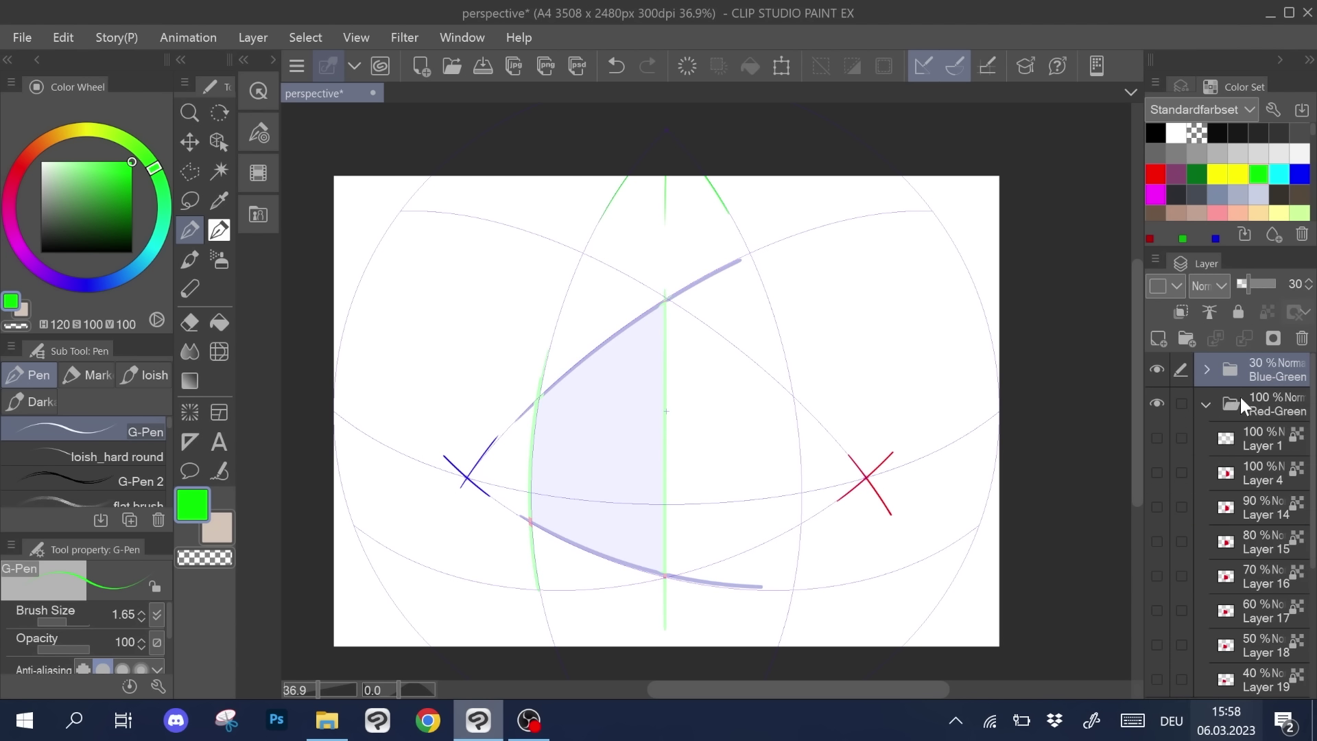
{"action": "left_click", "coordinate": [1157, 438]}
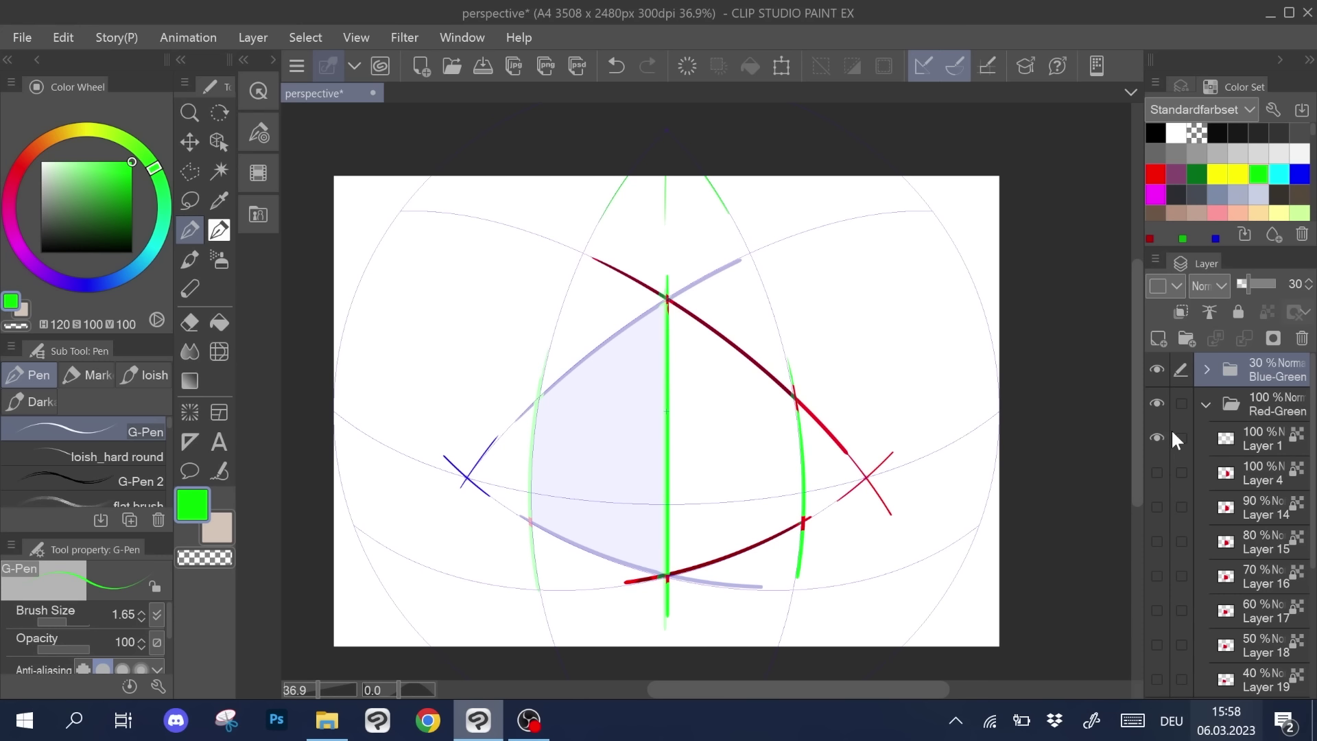
{"action": "left_click", "coordinate": [1157, 470]}
{"action": "left_click", "coordinate": [1269, 470]}
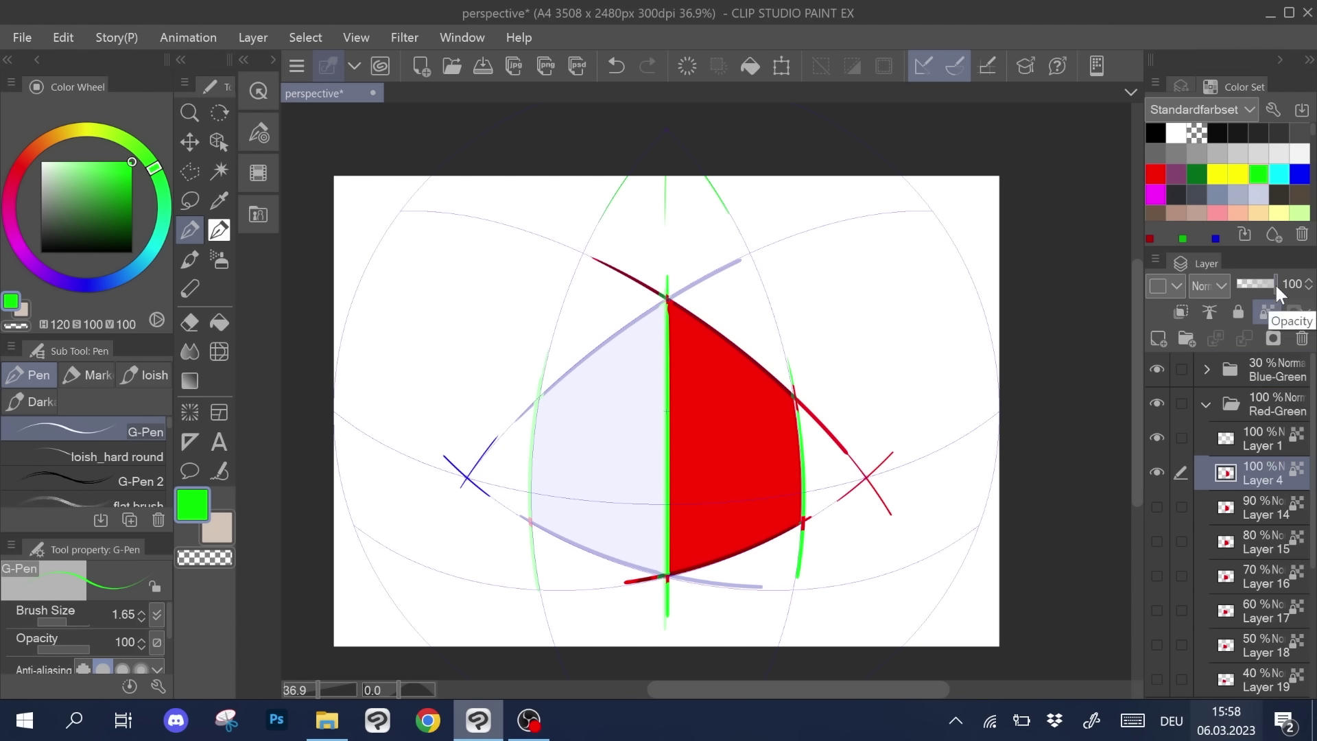
{"action": "left_click", "coordinate": [1273, 281]}
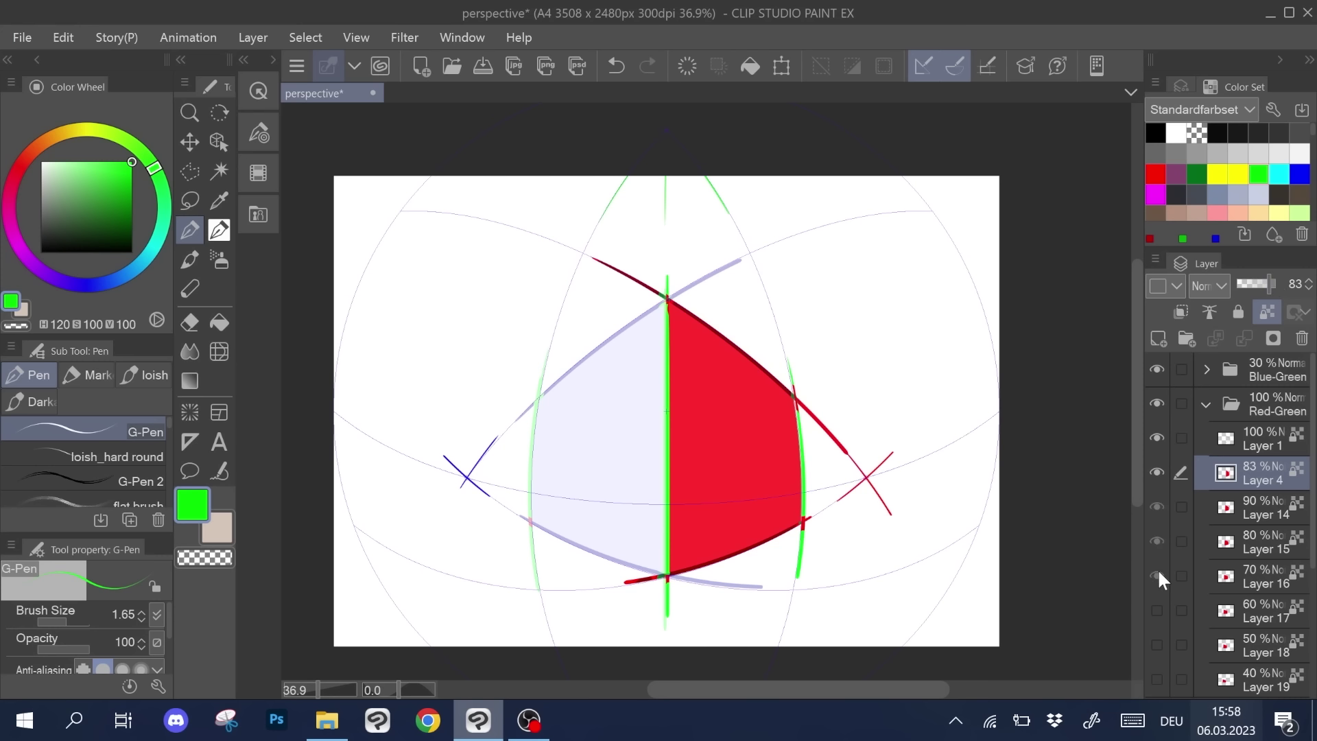
- Toggle the stacked red faces from Layer 14 to Layer 19 on and off, and set the Red-Green folder's opacity to 33%
{"action": "left_click_drag", "start_coordinate": [1164, 668], "coordinate": [1163, 506]}
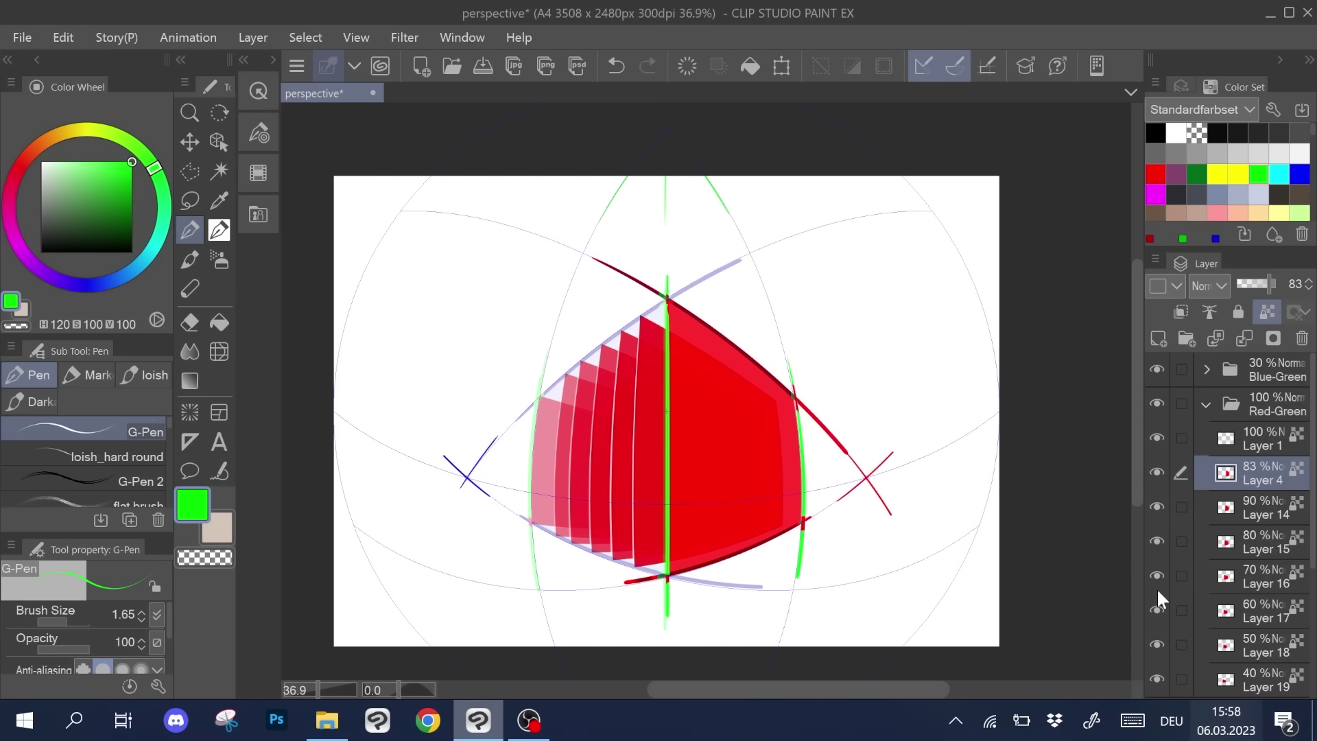
{"action": "left_click_drag", "start_coordinate": [1156, 500], "coordinate": [1157, 679]}
{"action": "left_click", "coordinate": [1262, 404]}
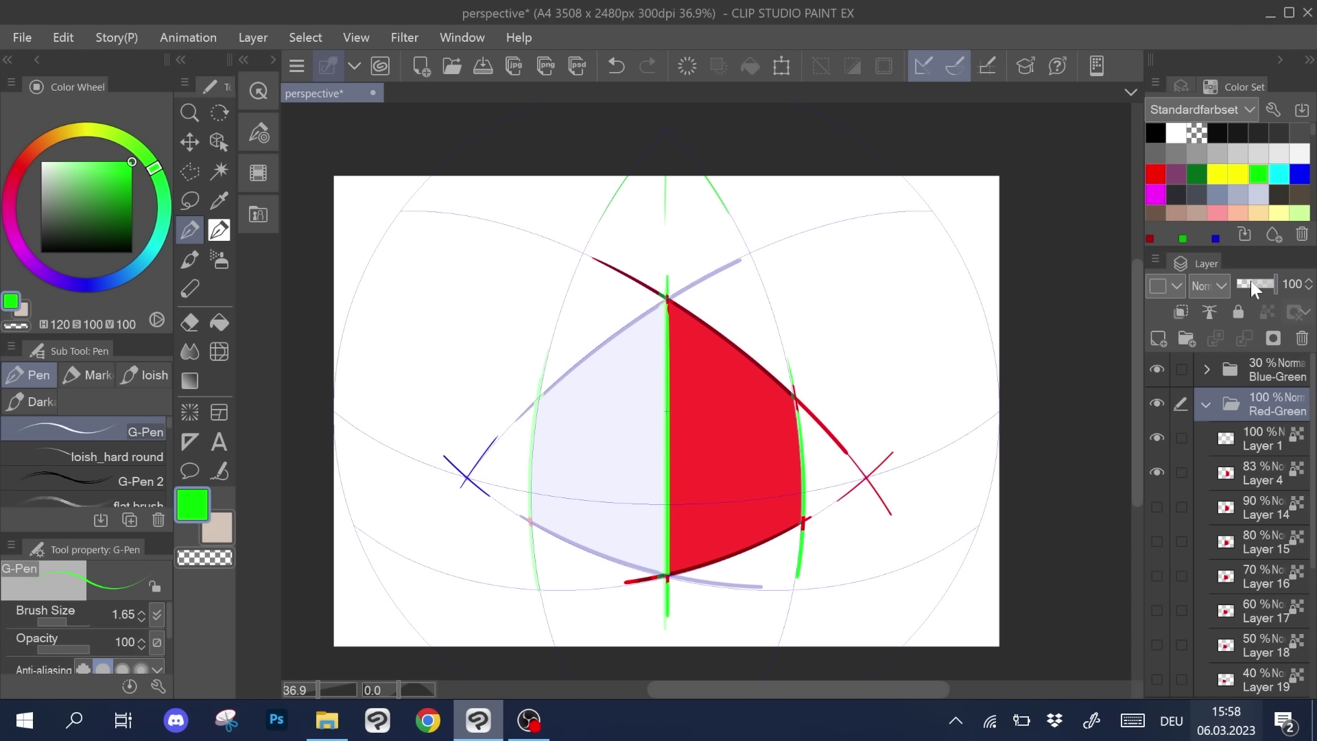
{"action": "left_click_drag", "start_coordinate": [1249, 283], "coordinate": [1249, 282]}
{"action": "left_click", "coordinate": [1206, 404]}
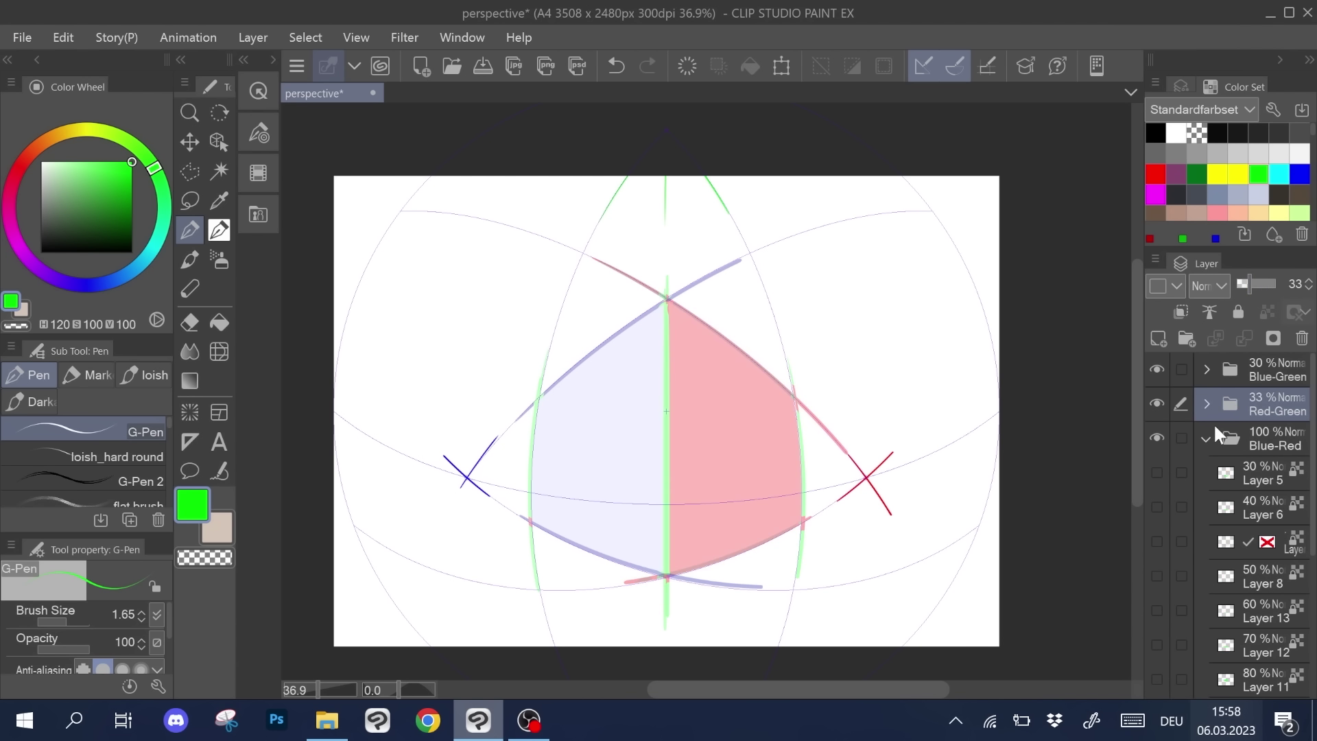
- Show the Blue-Red folder's line layer and toggle the stacked green faces from Layer 5 to Layer 2 on and off
{"action": "left_click", "coordinate": [1157, 541]}
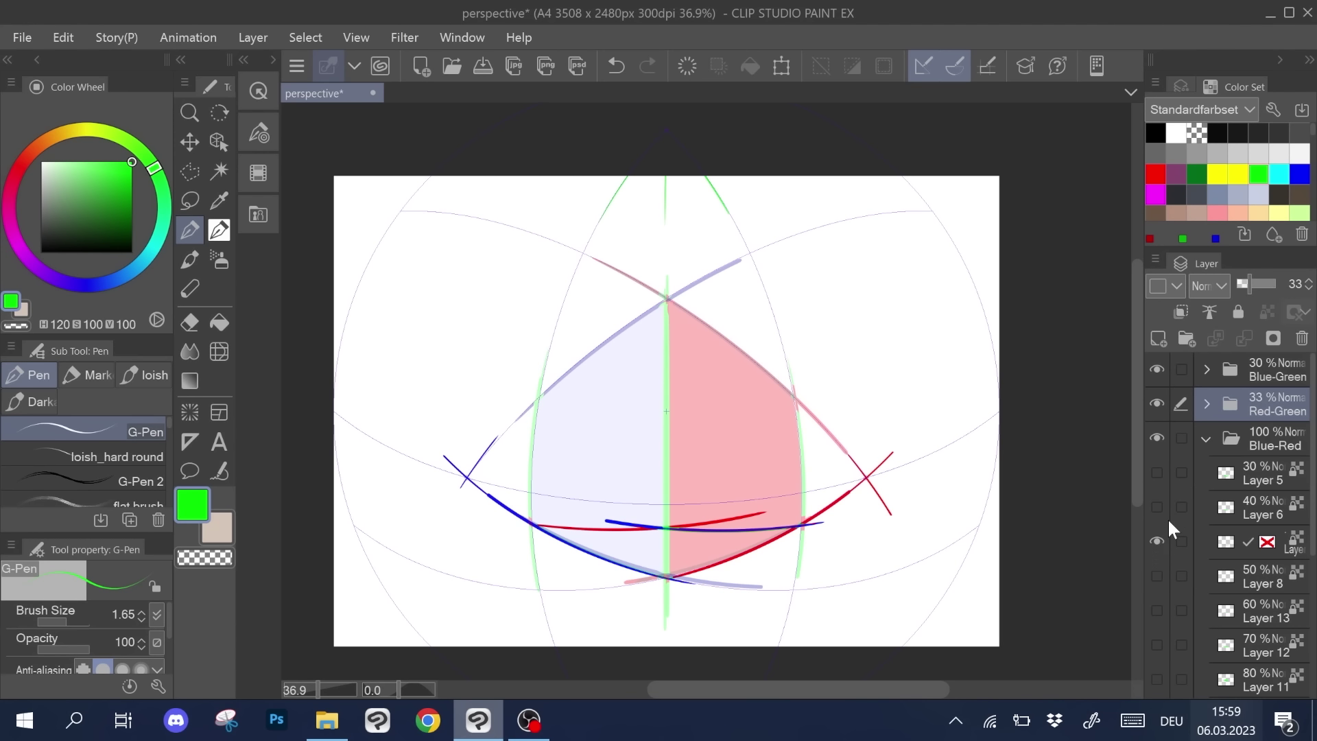
{"action": "scroll", "coordinate": [1167, 517], "scroll_direction": "down", "scroll_amount": 3}
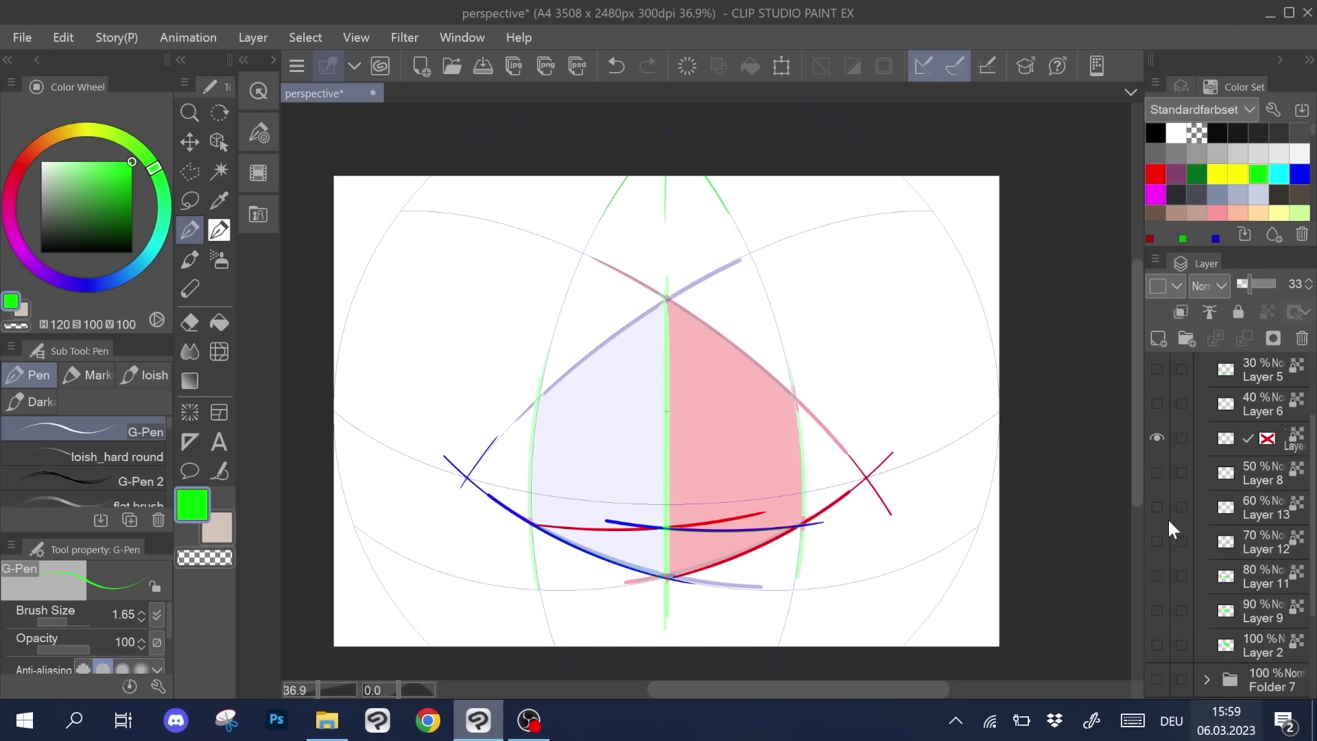
{"action": "left_click_drag", "start_coordinate": [1162, 371], "coordinate": [1163, 395]}
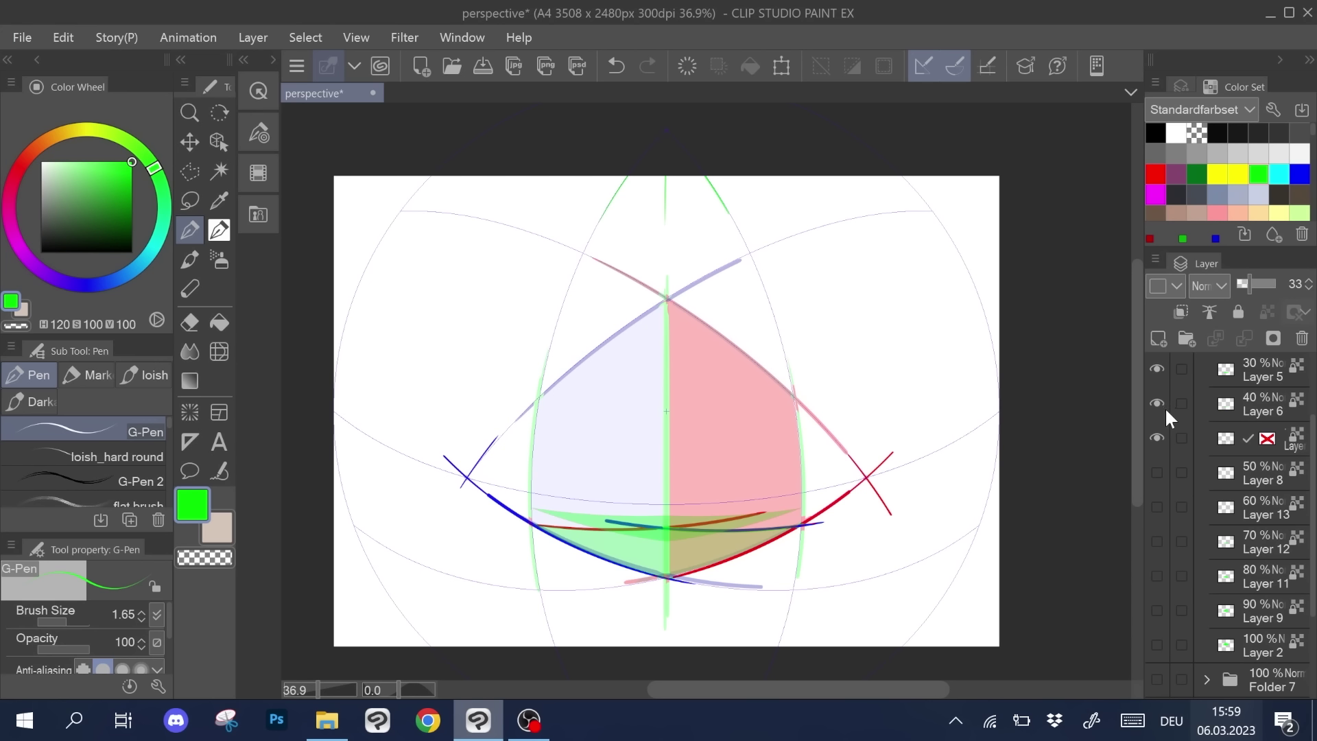
{"action": "left_click_drag", "start_coordinate": [1158, 630], "coordinate": [1159, 640]}
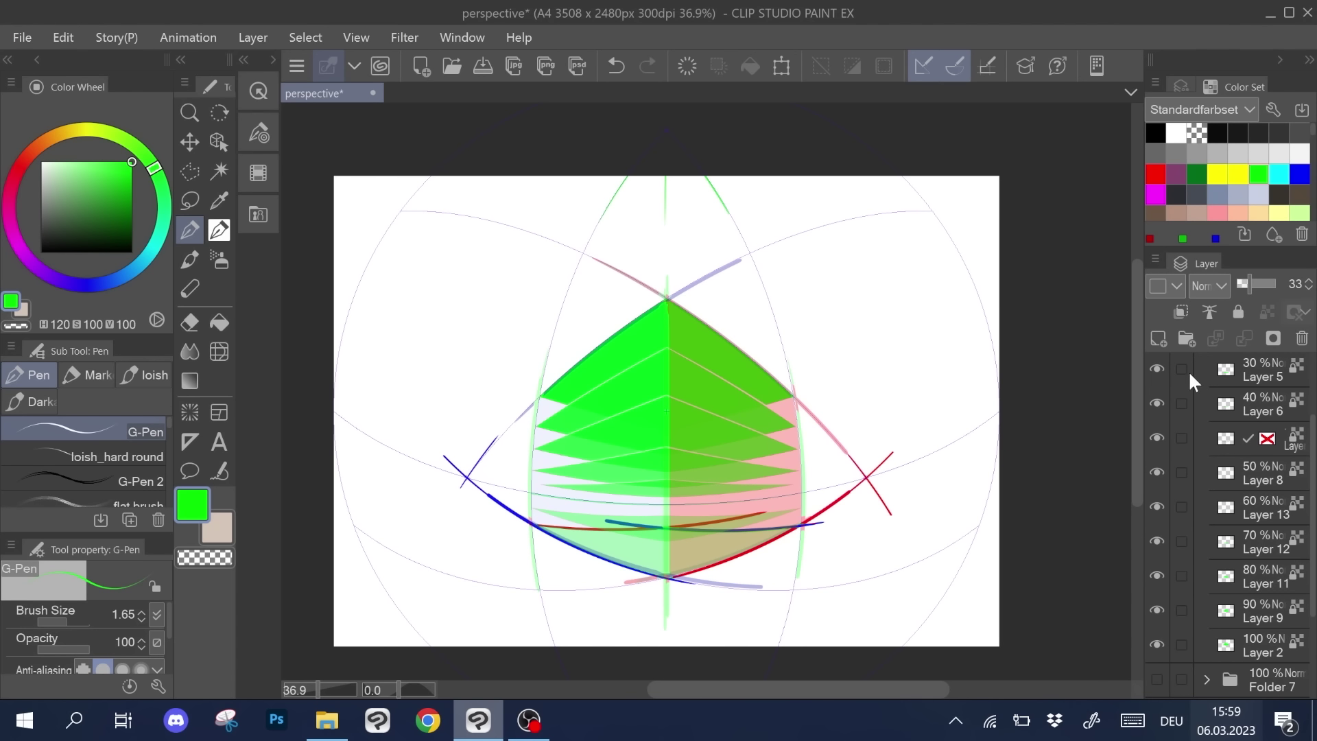
{"action": "mouse_move", "coordinate": [1153, 640]}
{"action": "left_mouse_down"}
{"action": "mouse_move", "coordinate": [1144, 531]}
{"action": "mouse_move", "coordinate": [1155, 398]}
{"action": "mouse_move", "coordinate": [1166, 402]}
{"action": "left_mouse_up"}
{"action": "left_click", "coordinate": [1165, 432]}
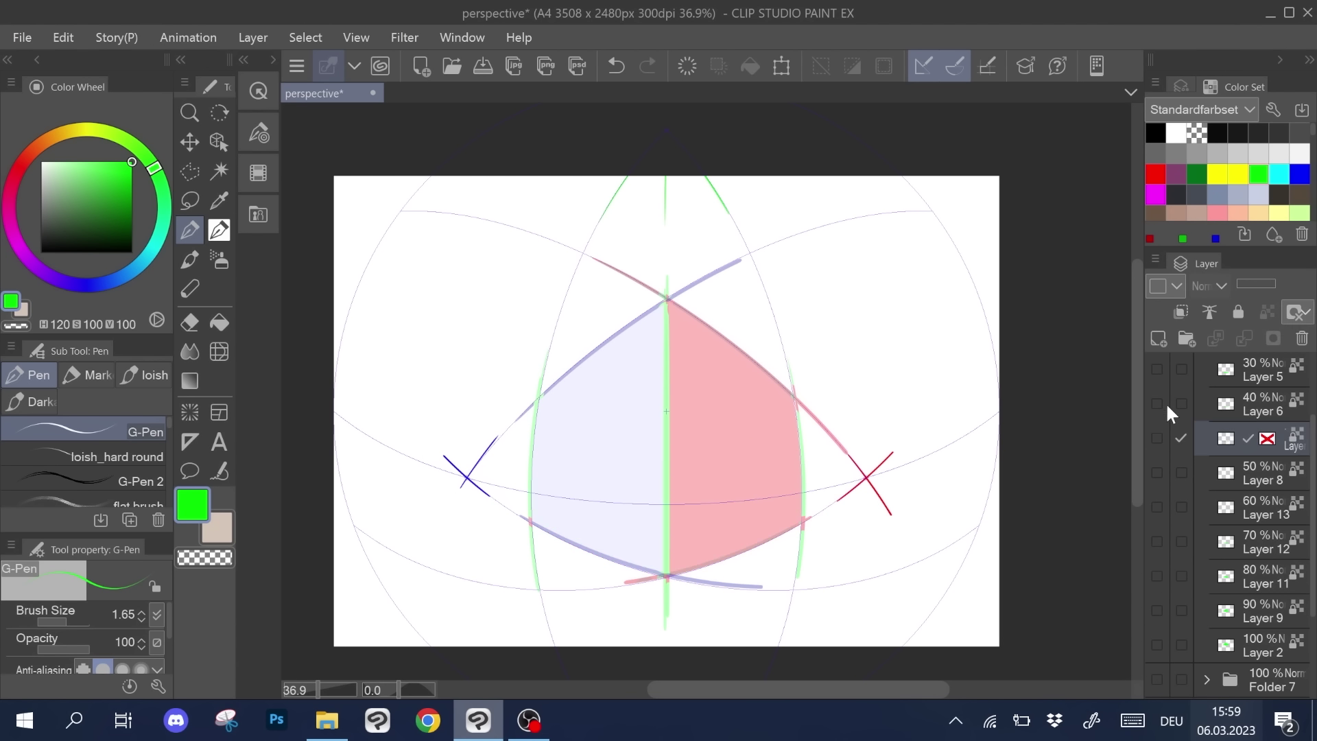
{"action": "left_click", "coordinate": [1158, 438]}
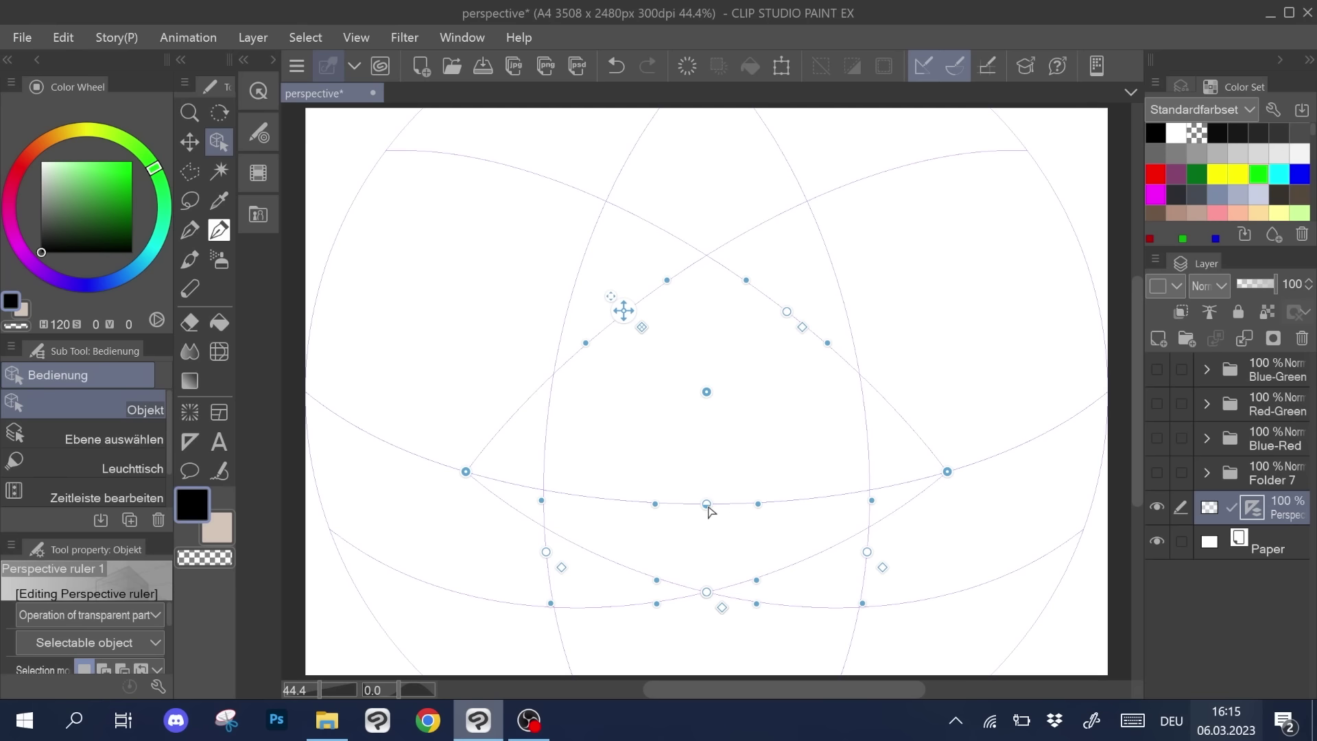
- Raise the perspective ruler's eye level to the upper part of the canvas and draw a box's top face on a new raster layer
{"action": "left_click_drag", "start_coordinate": [705, 508], "coordinate": [709, 239]}
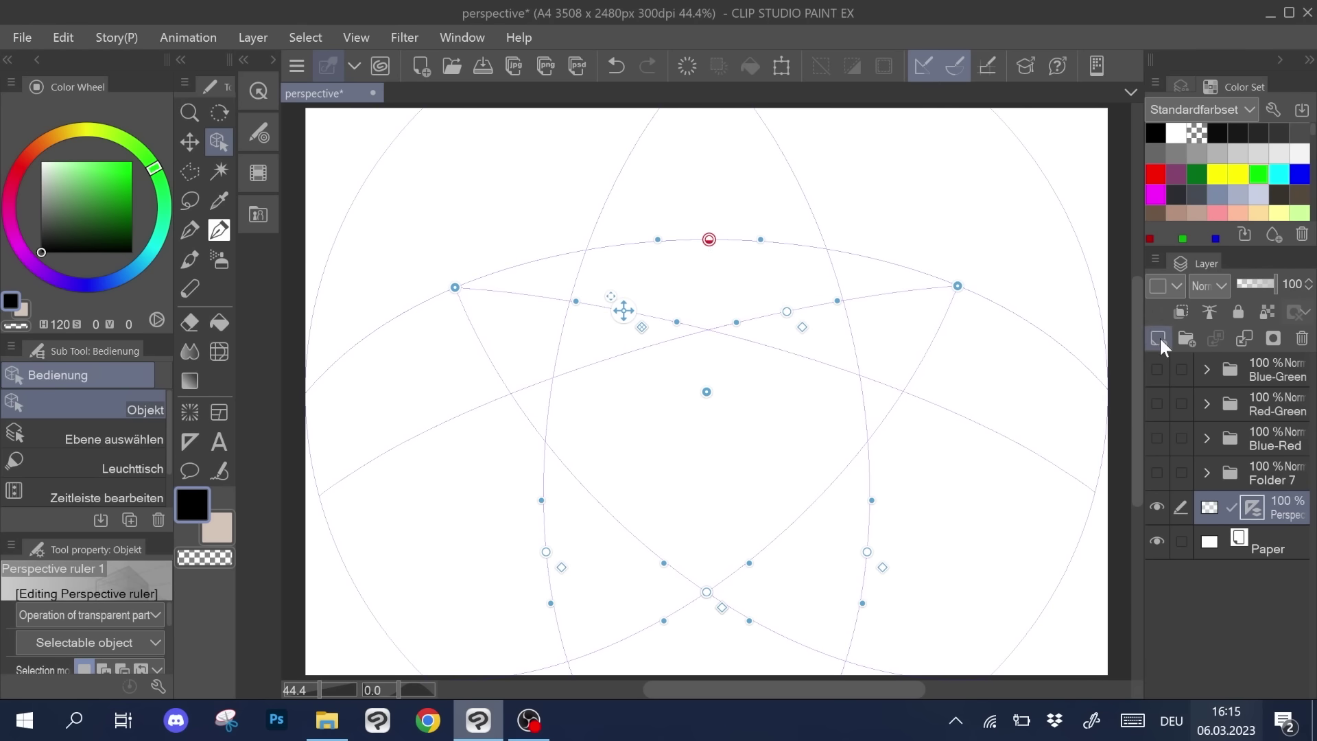
{"action": "left_click", "coordinate": [1158, 339]}
{"action": "left_click", "coordinate": [189, 229]}
{"action": "left_click_drag", "start_coordinate": [582, 440], "coordinate": [759, 367]}
{"action": "left_click_drag", "start_coordinate": [759, 367], "coordinate": [966, 445]}
{"action": "left_click_drag", "start_coordinate": [586, 443], "coordinate": [768, 572]}
{"action": "left_click_drag", "start_coordinate": [768, 572], "coordinate": [899, 416]}
- Draw the box's two visible side faces below its top face, snapping to the fisheye ruler
{"action": "mouse_move", "coordinate": [586, 442]}
{"action": "left_mouse_down"}
{"action": "mouse_move", "coordinate": [648, 495]}
{"action": "mouse_move", "coordinate": [583, 494]}
{"action": "left_mouse_up"}
{"action": "key", "text": "ctrl+z"}
{"action": "left_click_drag", "start_coordinate": [582, 494], "coordinate": [713, 606]}
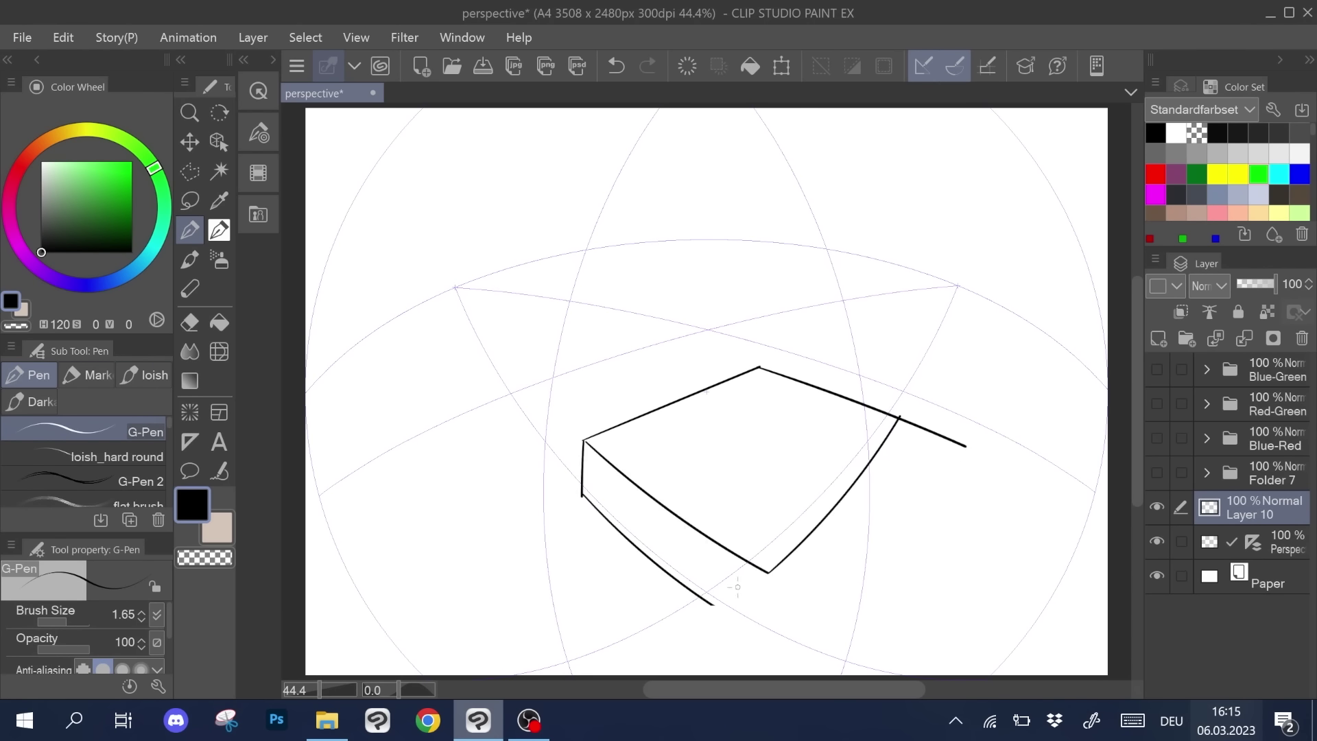
{"action": "key", "text": "ctrl+z"}
{"action": "key", "text": "ctrl+z"}
{"action": "mouse_move", "coordinate": [583, 440]}
{"action": "left_mouse_down"}
{"action": "mouse_move", "coordinate": [582, 502]}
{"action": "mouse_move", "coordinate": [765, 644]}
{"action": "left_mouse_up"}
{"action": "left_click_drag", "start_coordinate": [769, 573], "coordinate": [765, 642]}
{"action": "left_click_drag", "start_coordinate": [765, 642], "coordinate": [901, 473]}
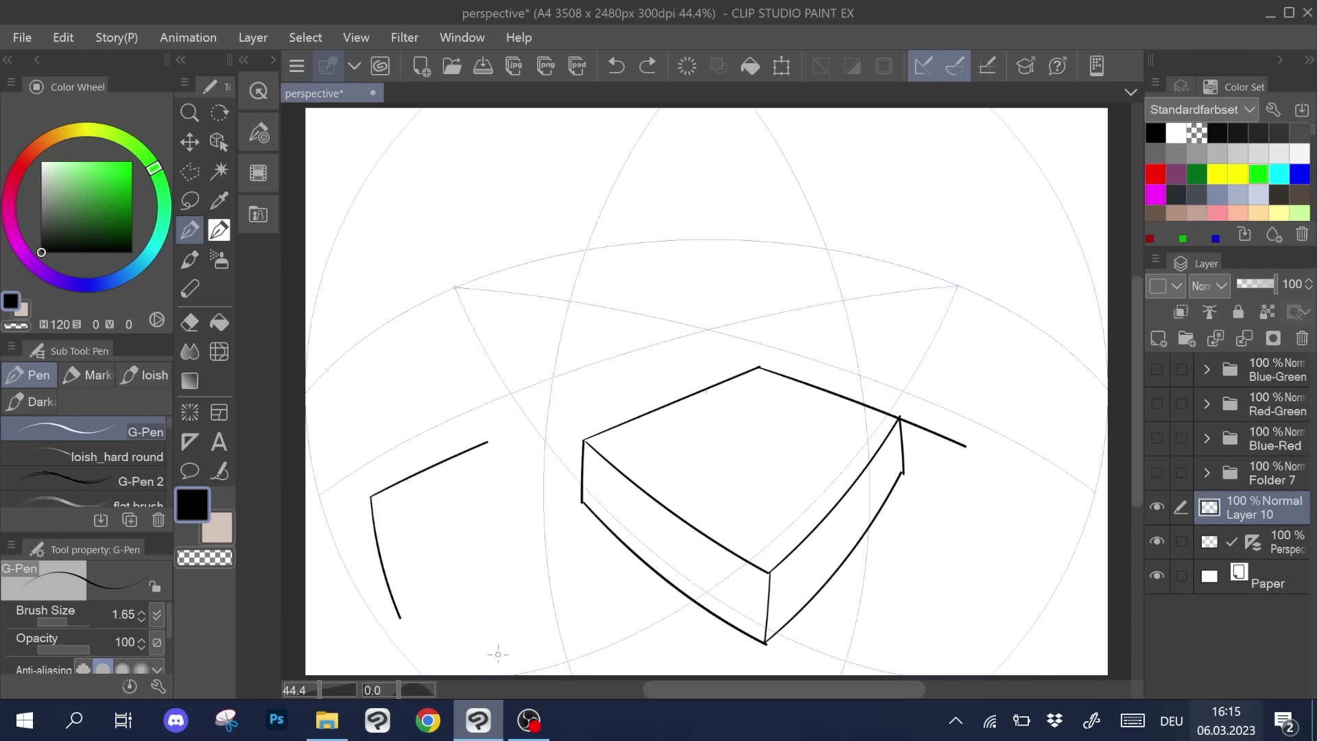
- Delete the layer with the test boxes and lower the perspective ruler's eye level to near the canvas's bottom edge
{"action": "key", "text": "ctrl+z"}
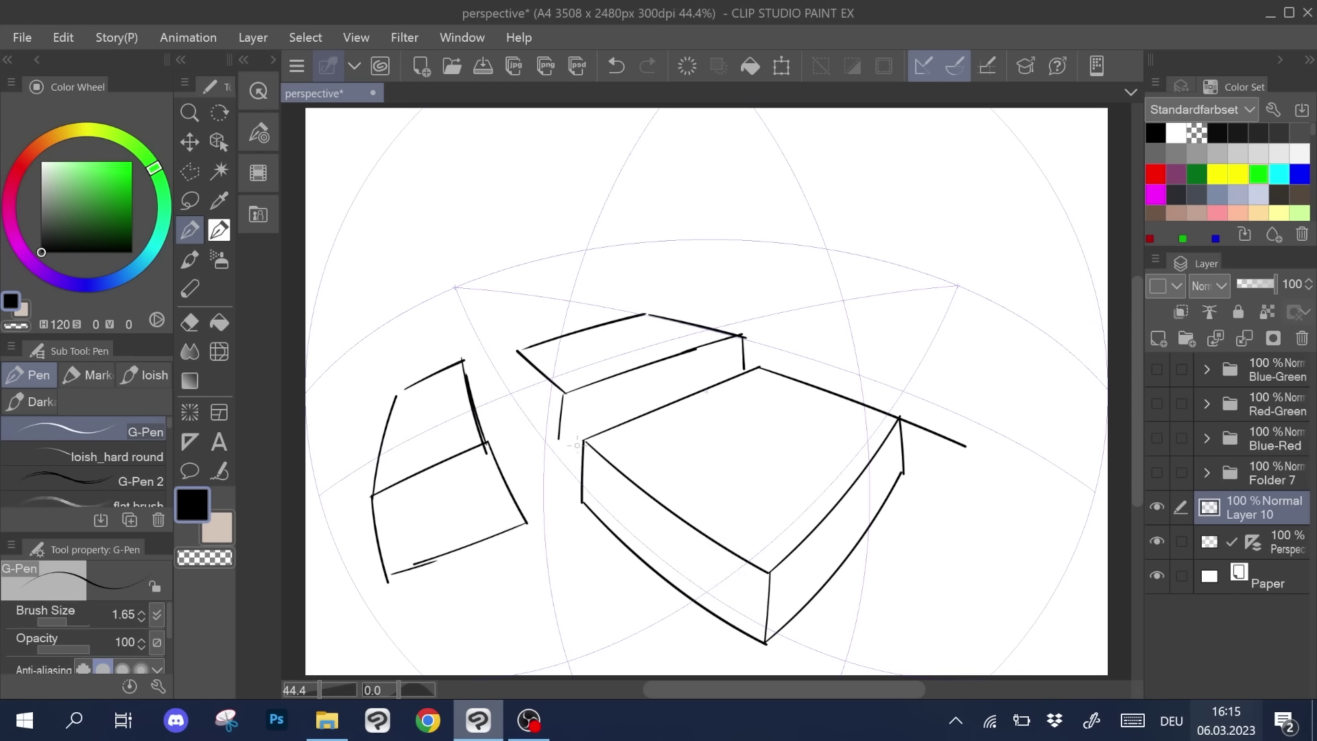
{"action": "left_click", "coordinate": [1300, 340]}
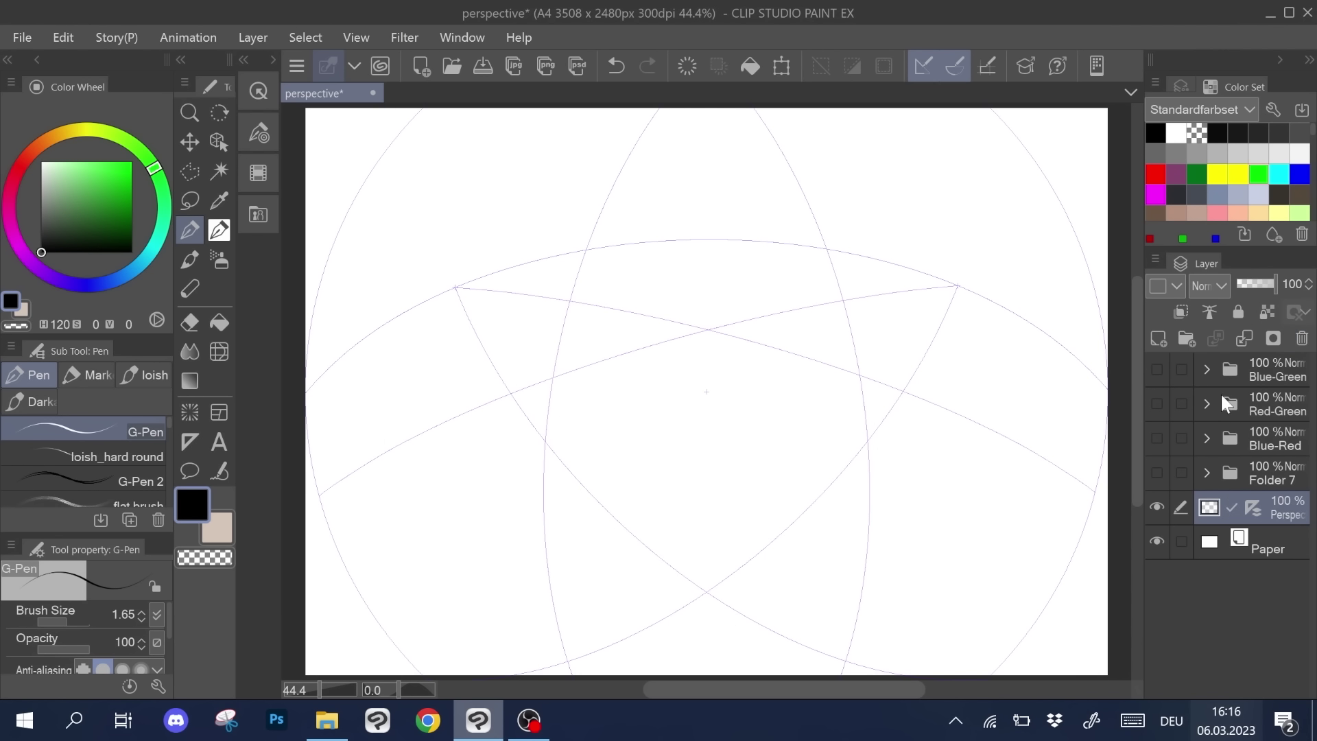
{"action": "left_click", "coordinate": [219, 142]}
{"action": "left_click", "coordinate": [705, 242]}
{"action": "left_click_drag", "start_coordinate": [705, 242], "coordinate": [715, 652]}
- On a new raster layer, draw a box above the eye level with the G-Pen, starting with its lower face and adding its sides
{"action": "left_click", "coordinate": [1157, 338]}
{"action": "left_click", "coordinate": [190, 231]}
{"action": "left_click_drag", "start_coordinate": [580, 406], "coordinate": [735, 306]}
{"action": "left_click_drag", "start_coordinate": [580, 406], "coordinate": [720, 473]}
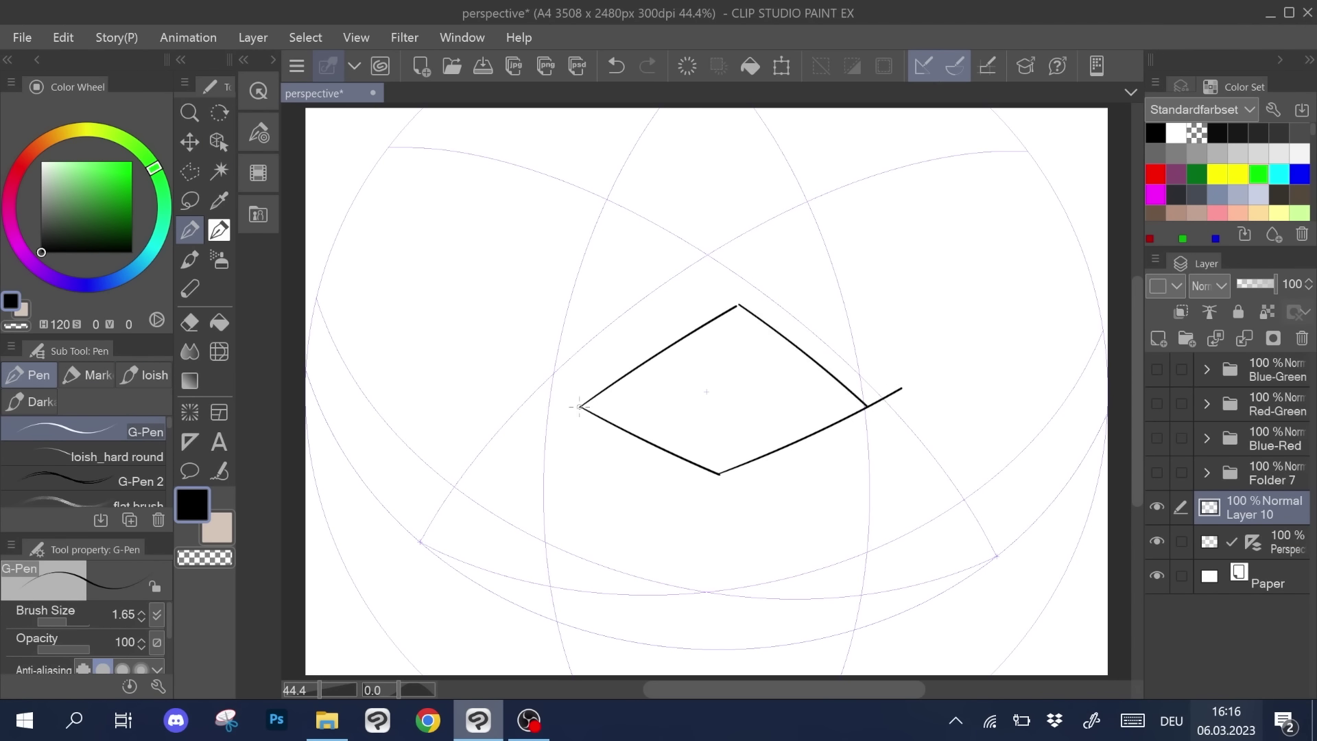
{"action": "left_click_drag", "start_coordinate": [580, 407], "coordinate": [587, 346]}
{"action": "left_click_drag", "start_coordinate": [587, 347], "coordinate": [731, 247]}
{"action": "left_click_drag", "start_coordinate": [738, 305], "coordinate": [734, 248]}
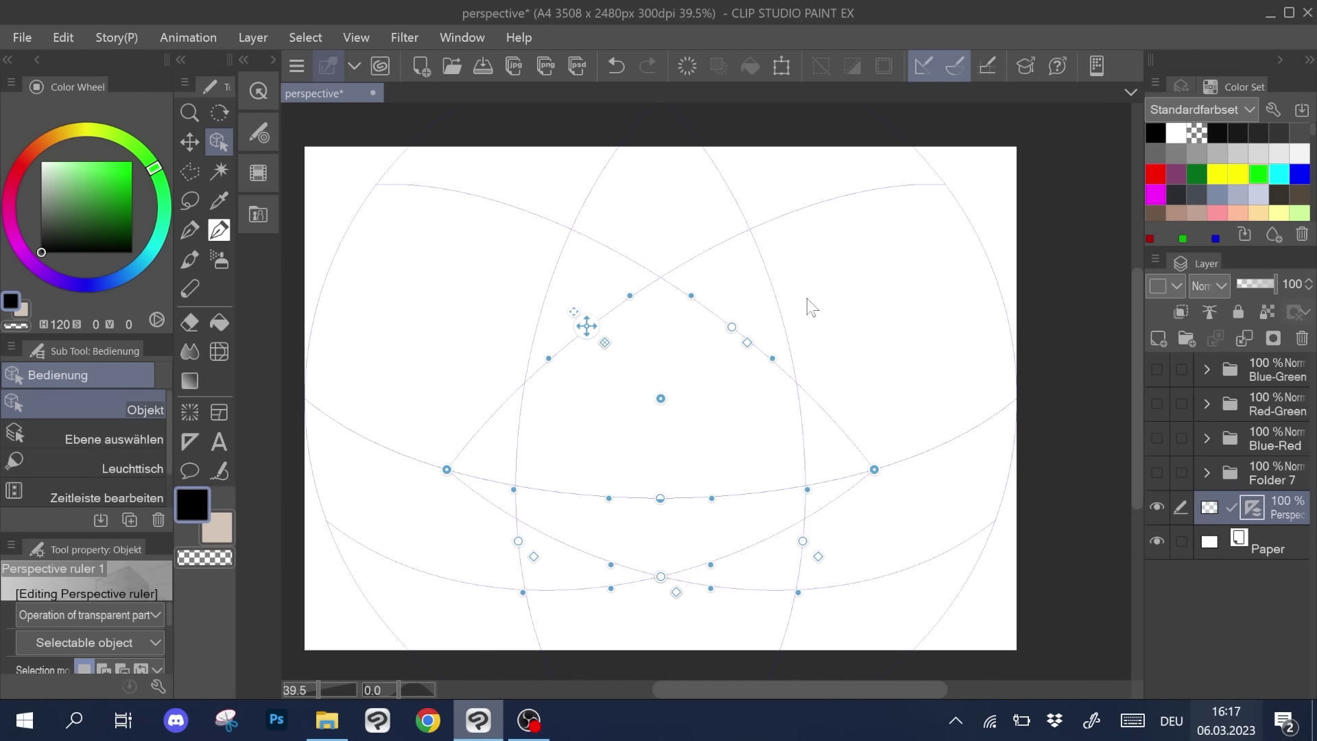
- Move the left vanishing point to the fisheye circle's edge and the right one to the eye level's centre, and swing its guide lines below it
{"action": "left_click_drag", "start_coordinate": [450, 475], "coordinate": [314, 412]}
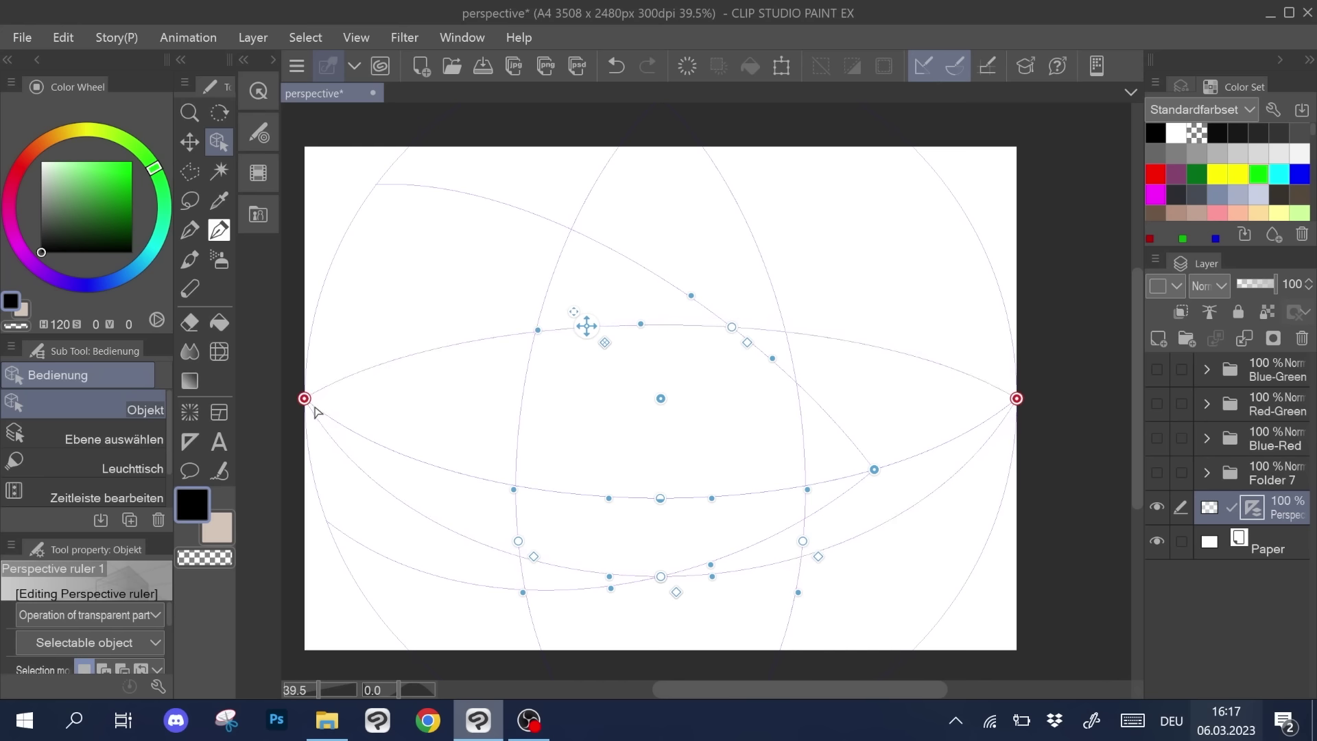
{"action": "left_click_drag", "start_coordinate": [874, 470], "coordinate": [661, 498]}
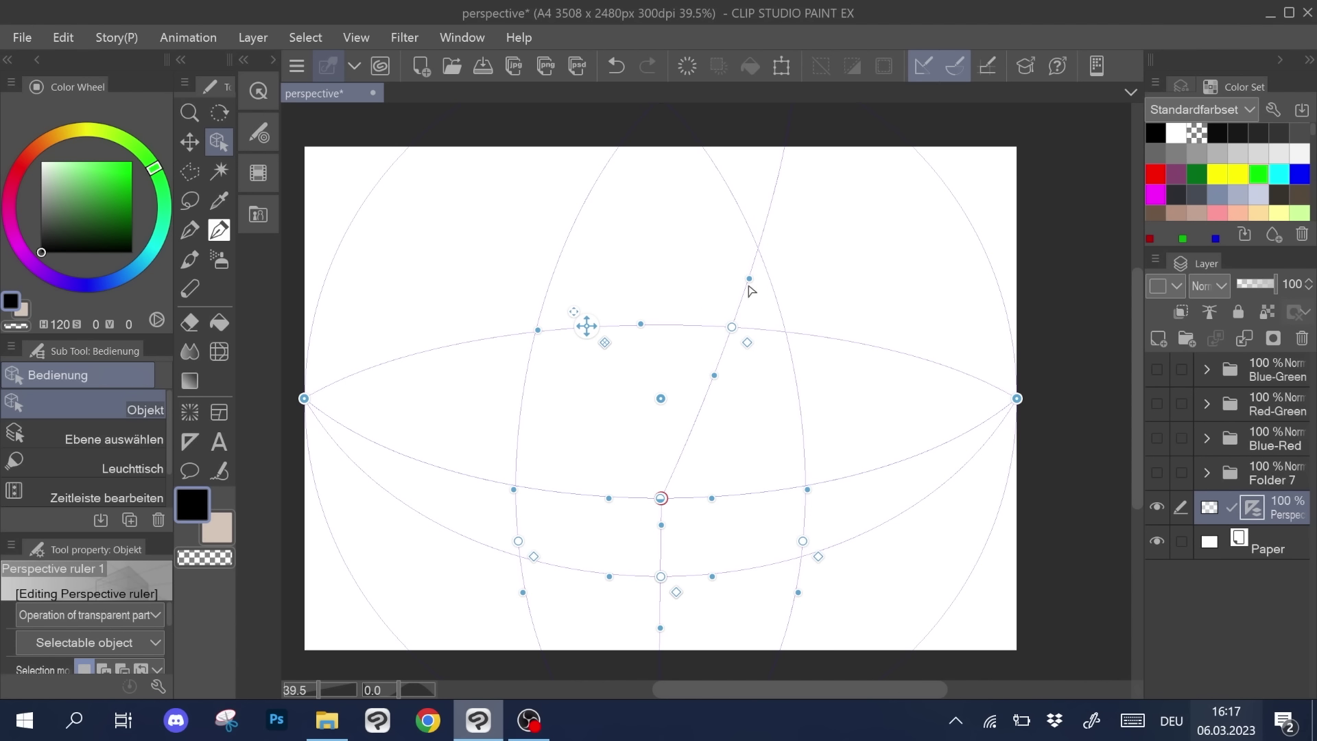
{"action": "left_click_drag", "start_coordinate": [733, 332], "coordinate": [768, 648]}
{"action": "mouse_move", "coordinate": [656, 630]}
{"action": "left_mouse_down"}
{"action": "mouse_move", "coordinate": [641, 627]}
{"action": "mouse_move", "coordinate": [663, 635]}
{"action": "left_mouse_up"}
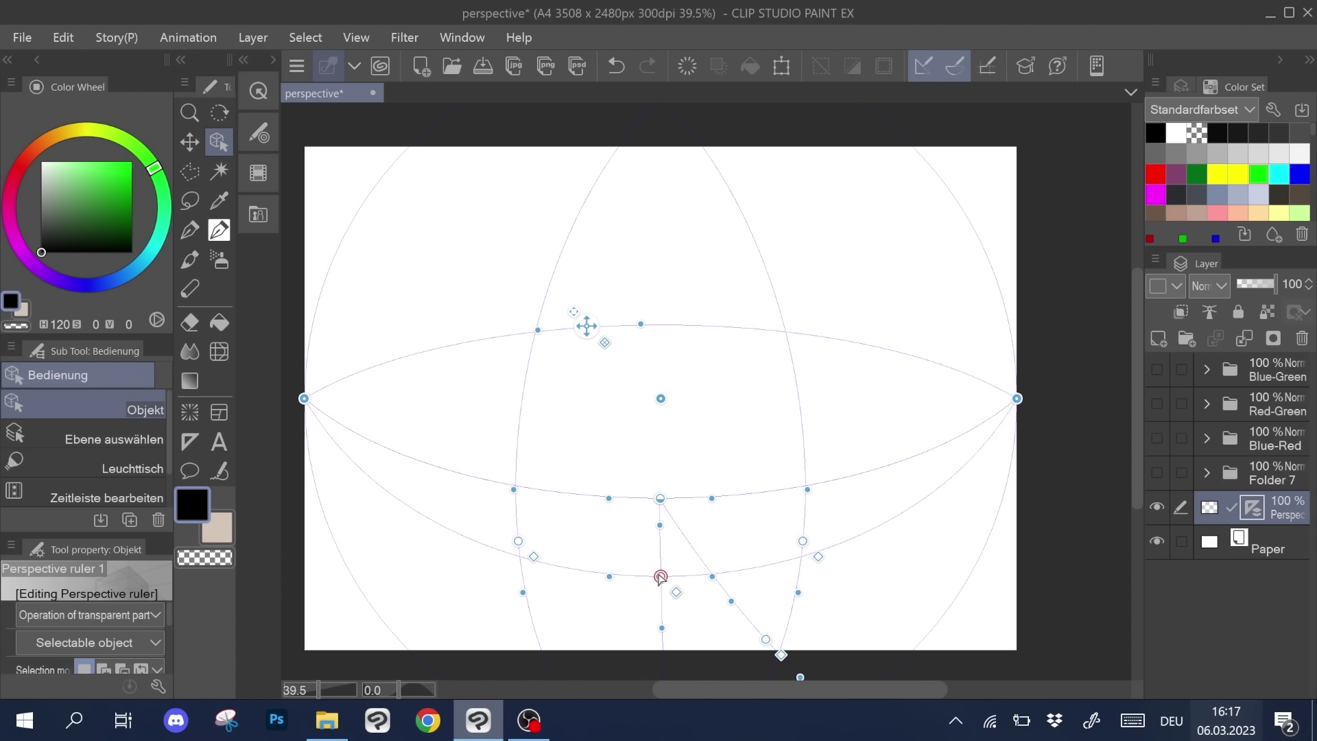
{"action": "left_click_drag", "start_coordinate": [660, 576], "coordinate": [619, 582]}
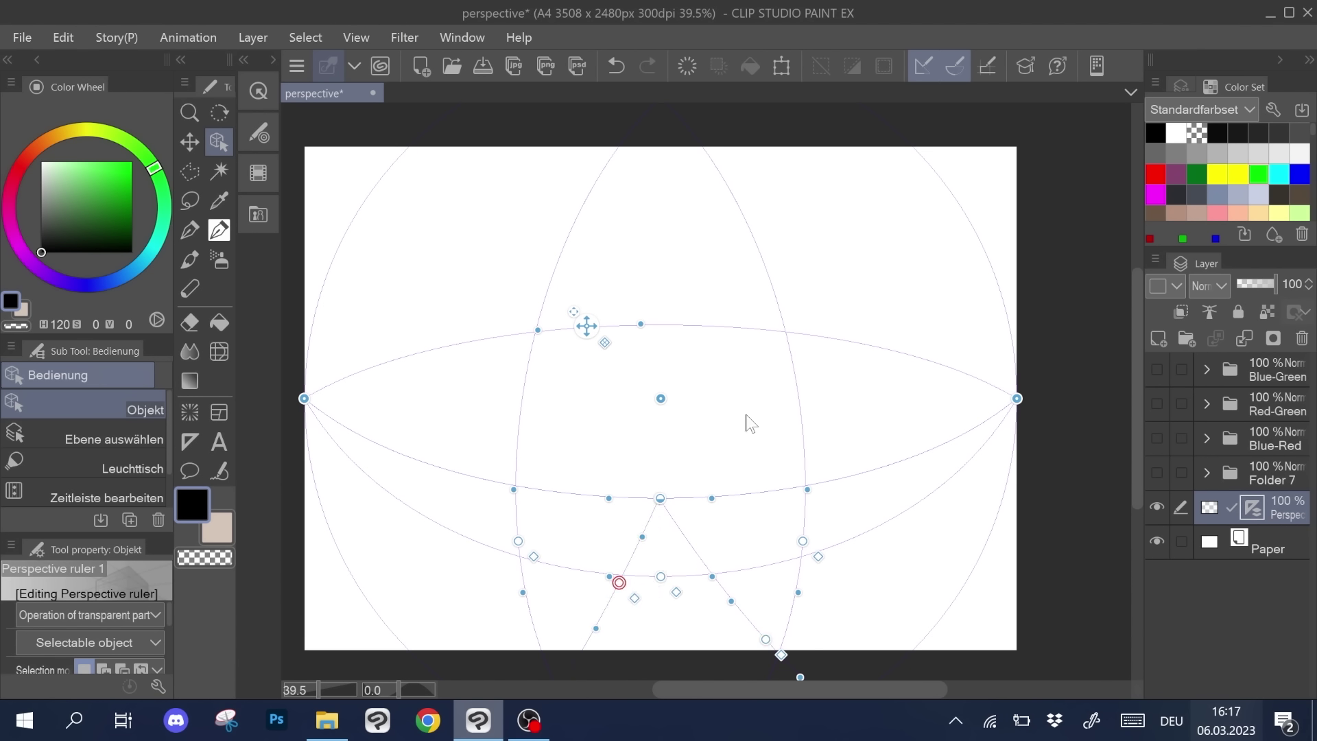
{"action": "left_click_drag", "start_coordinate": [619, 582], "coordinate": [607, 577]}
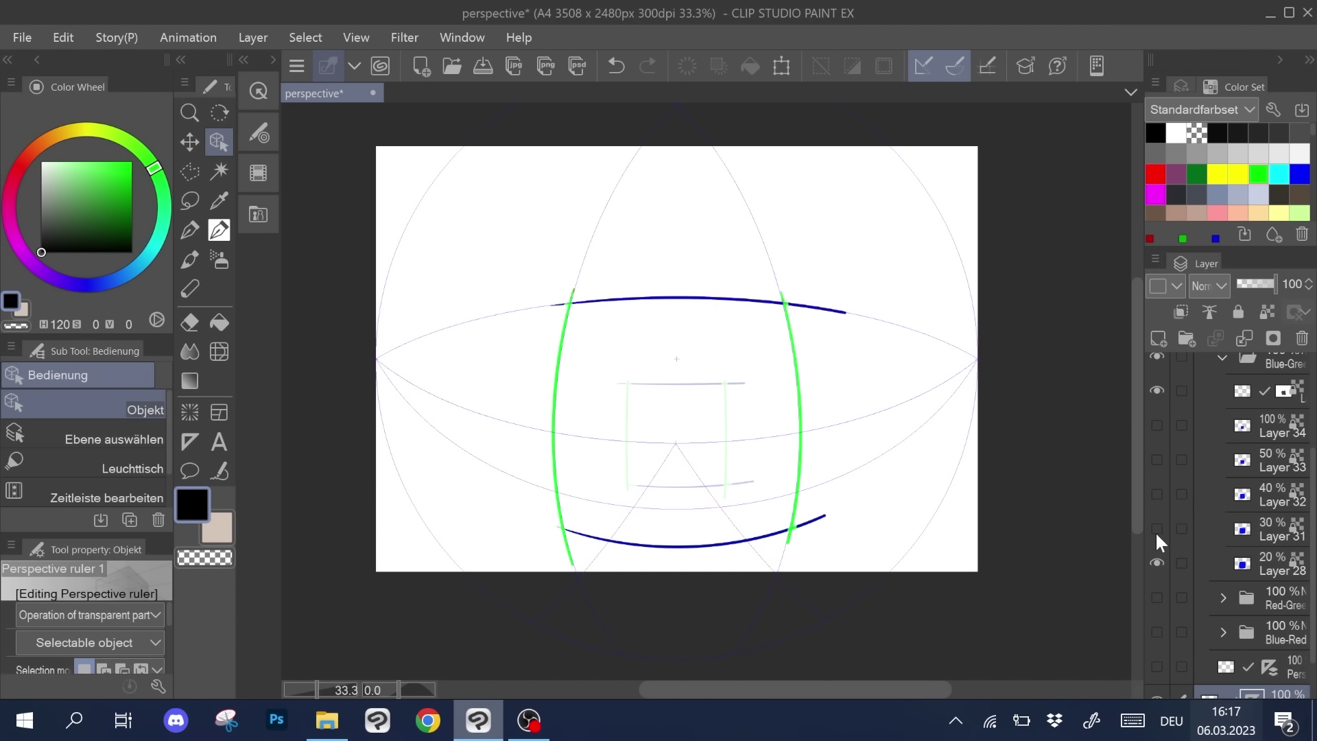
- Toggle the stacked blue faces from Layer 28 to Layer 34 on and off in the Blue-Green folder
{"action": "left_click", "coordinate": [1156, 519]}
{"action": "left_click", "coordinate": [1156, 492]}
{"action": "left_click", "coordinate": [1155, 460]}
{"action": "left_click", "coordinate": [1156, 422]}
{"action": "left_click", "coordinate": [1155, 419]}
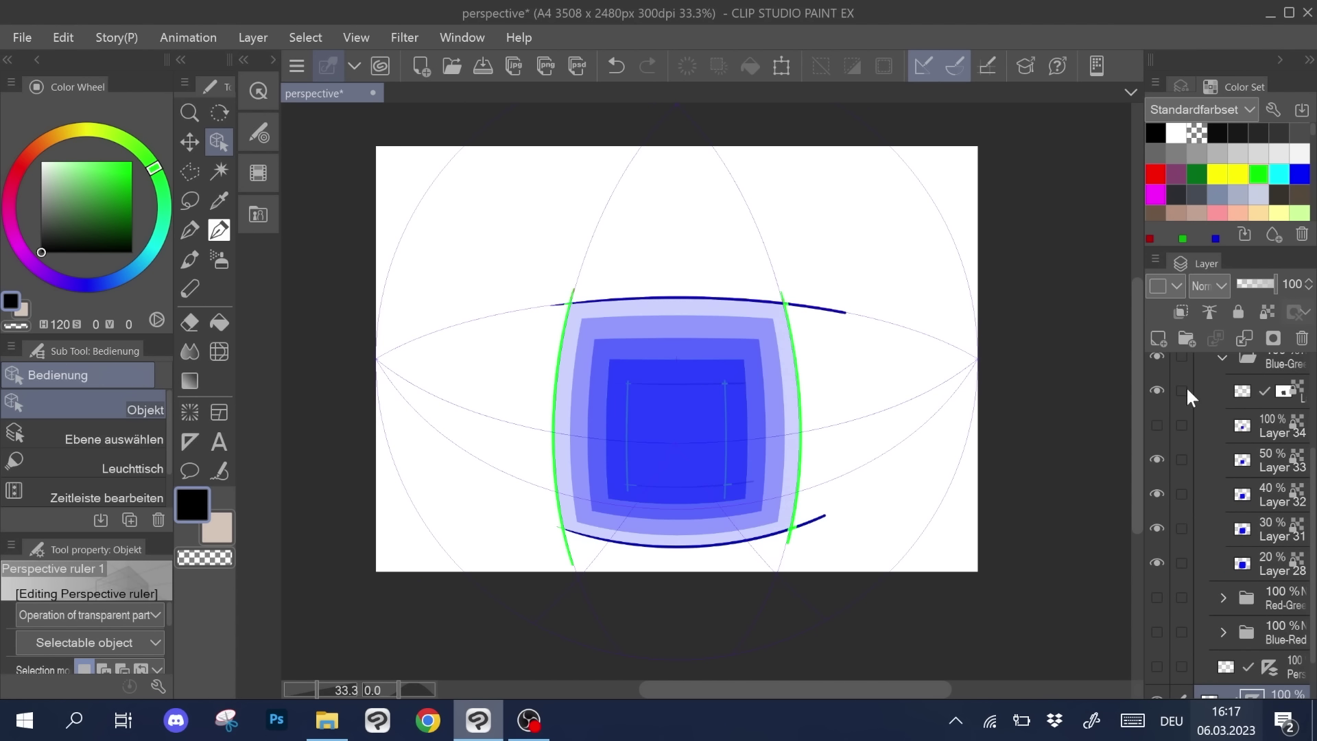
{"action": "left_click", "coordinate": [1167, 425]}
{"action": "left_click_drag", "start_coordinate": [1163, 554], "coordinate": [1157, 459]}
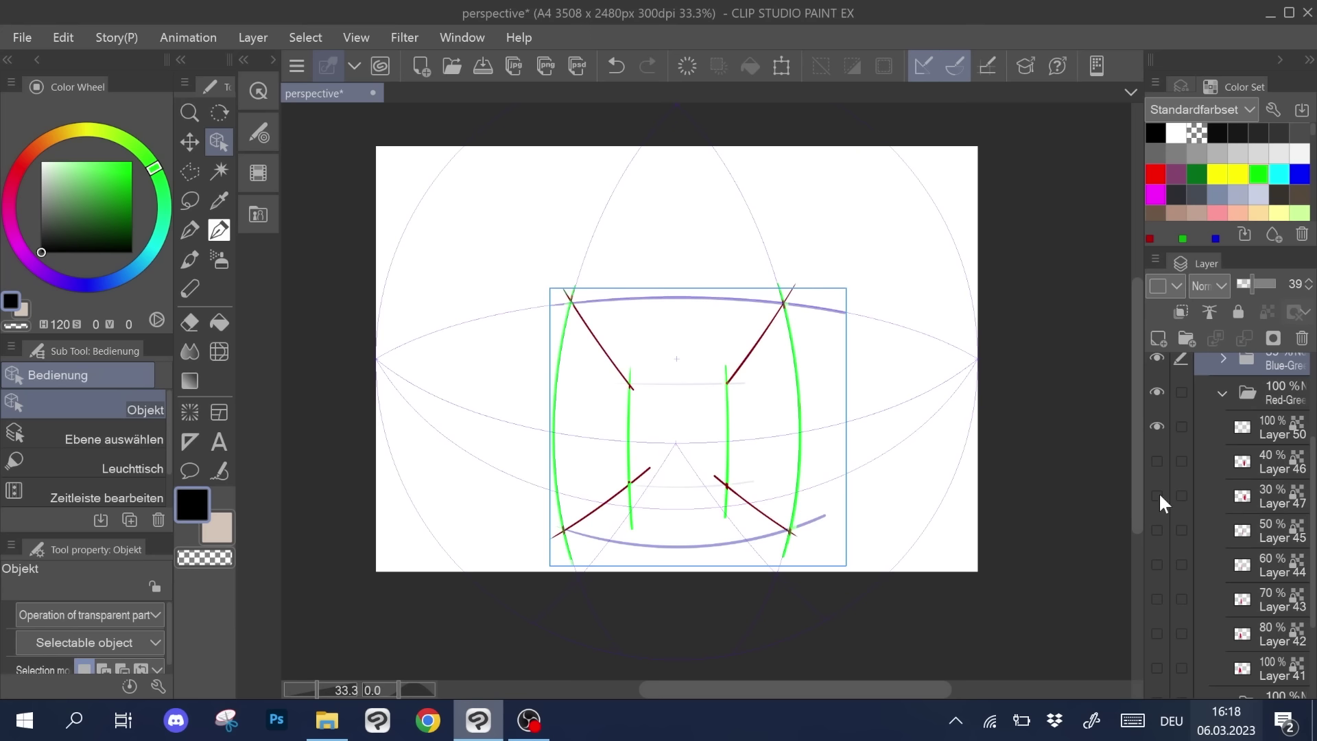
- Toggle the red faces on Layers 46 and 47 in the Red-Green folder and the green faces on Layers 40 and 38 in Blue-Red
{"action": "mouse_move", "coordinate": [1158, 491]}
{"action": "left_mouse_down"}
{"action": "mouse_move", "coordinate": [1159, 450]}
{"action": "mouse_move", "coordinate": [1159, 665]}
{"action": "mouse_move", "coordinate": [1155, 496]}
{"action": "left_mouse_up"}
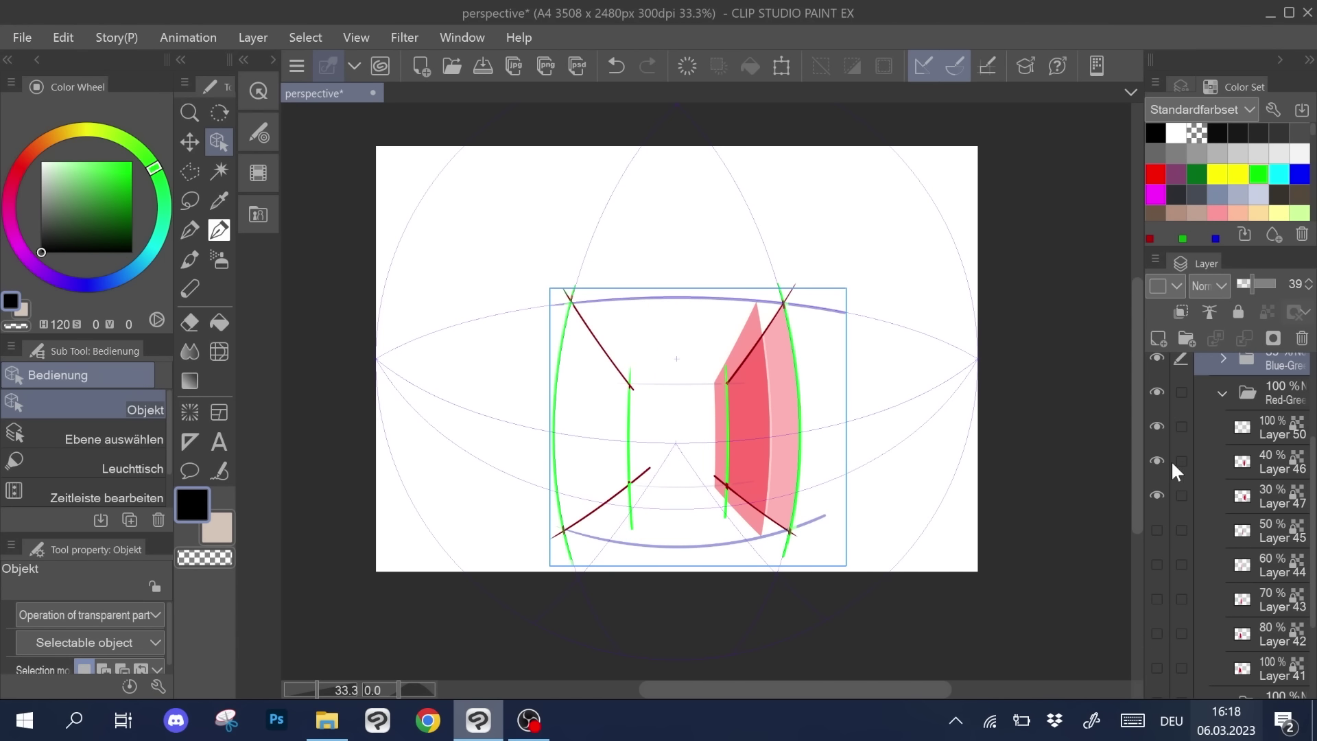
{"action": "left_click", "coordinate": [1157, 460]}
{"action": "left_click", "coordinate": [1156, 492]}
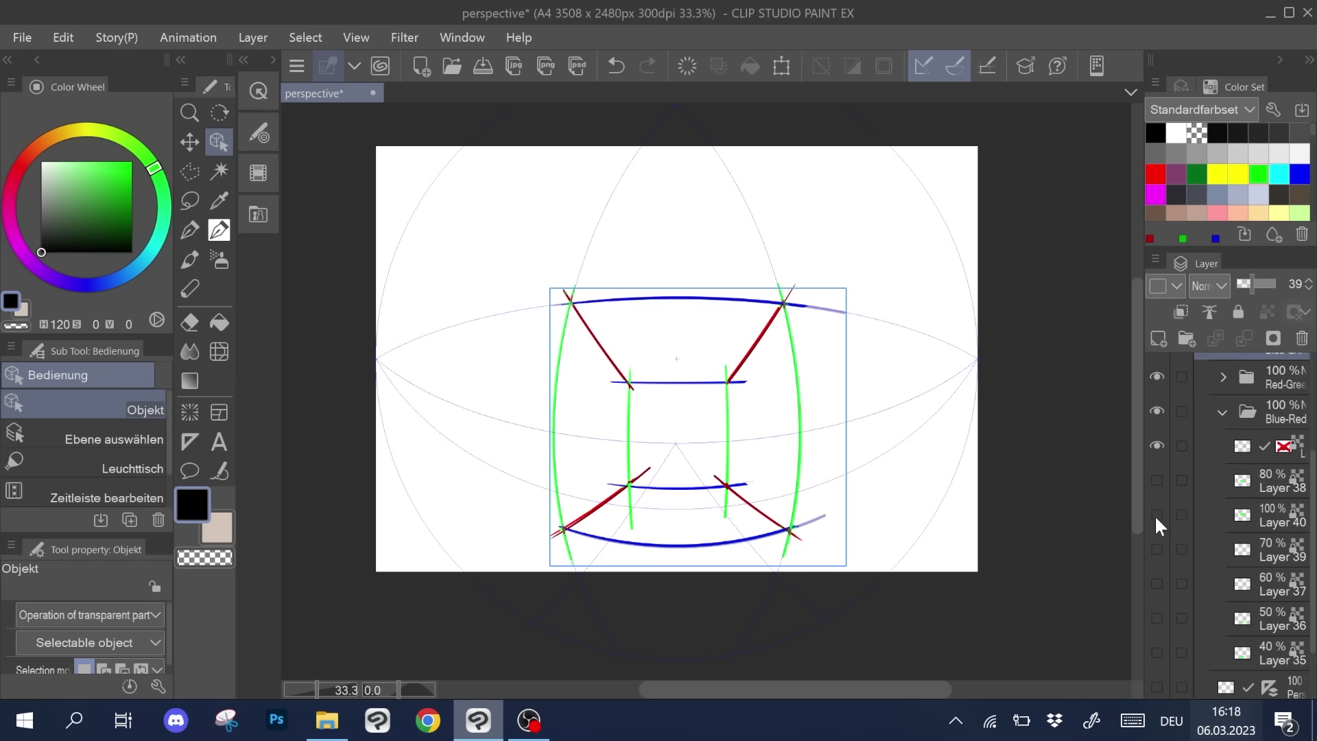
{"action": "left_click", "coordinate": [1155, 515]}
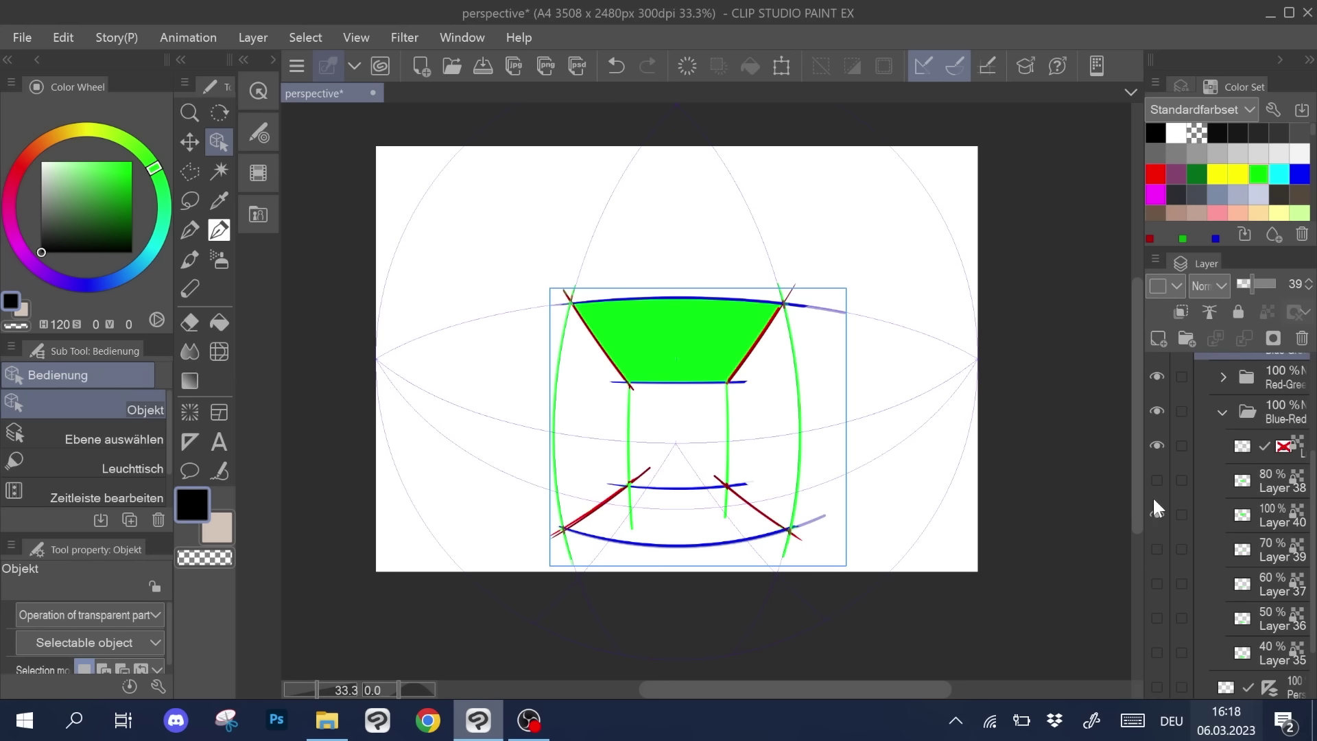
{"action": "mouse_move", "coordinate": [1157, 480]}
{"action": "left_mouse_down"}
{"action": "mouse_move", "coordinate": [1156, 656]}
{"action": "mouse_move", "coordinate": [1157, 504]}
{"action": "left_mouse_up"}
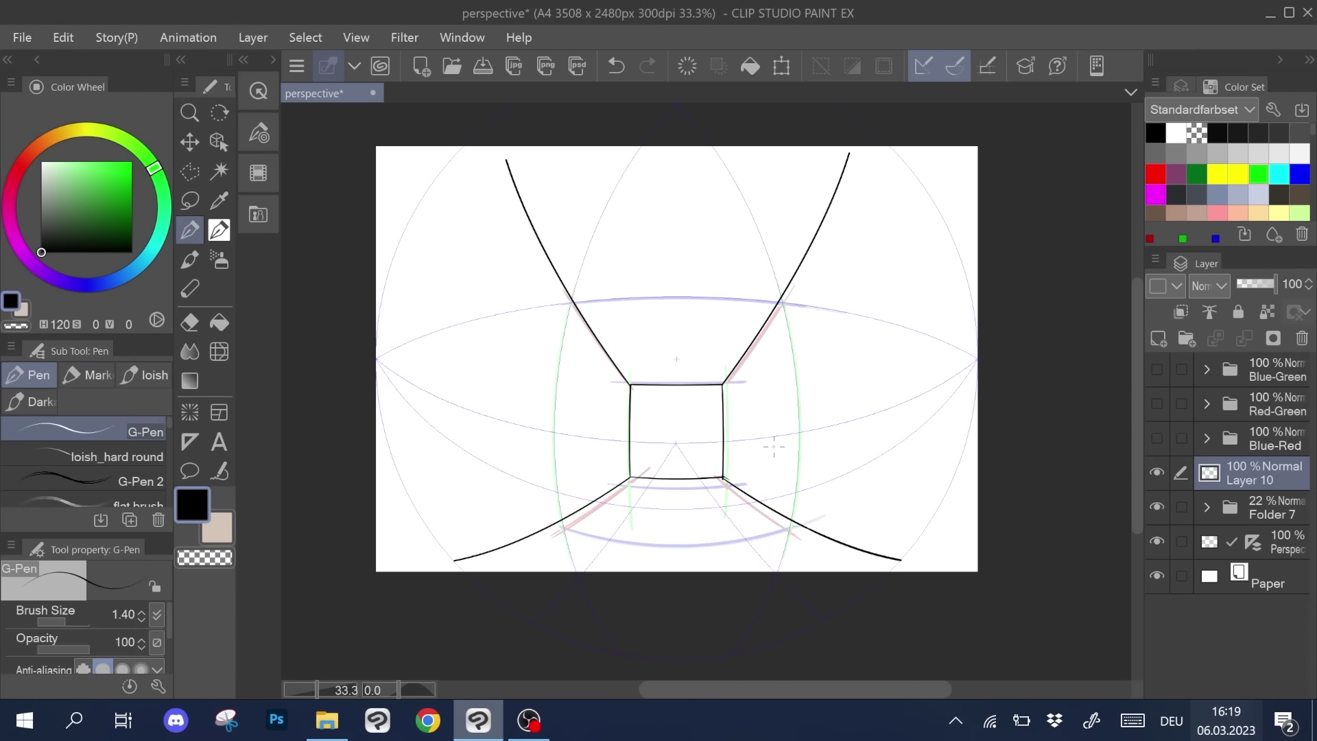
- Draw a framed doorway on the back wall and an opening in the right wall with a window, picture and table
{"action": "scroll", "coordinate": [772, 264], "scroll_direction": "up", "scroll_amount": 2}
{"action": "left_click_drag", "start_coordinate": [618, 448], "coordinate": [618, 545]}
{"action": "left_click_drag", "start_coordinate": [618, 449], "coordinate": [676, 448]}
{"action": "left_click_drag", "start_coordinate": [769, 401], "coordinate": [863, 303]}
{"action": "left_click_drag", "start_coordinate": [862, 303], "coordinate": [867, 631]}
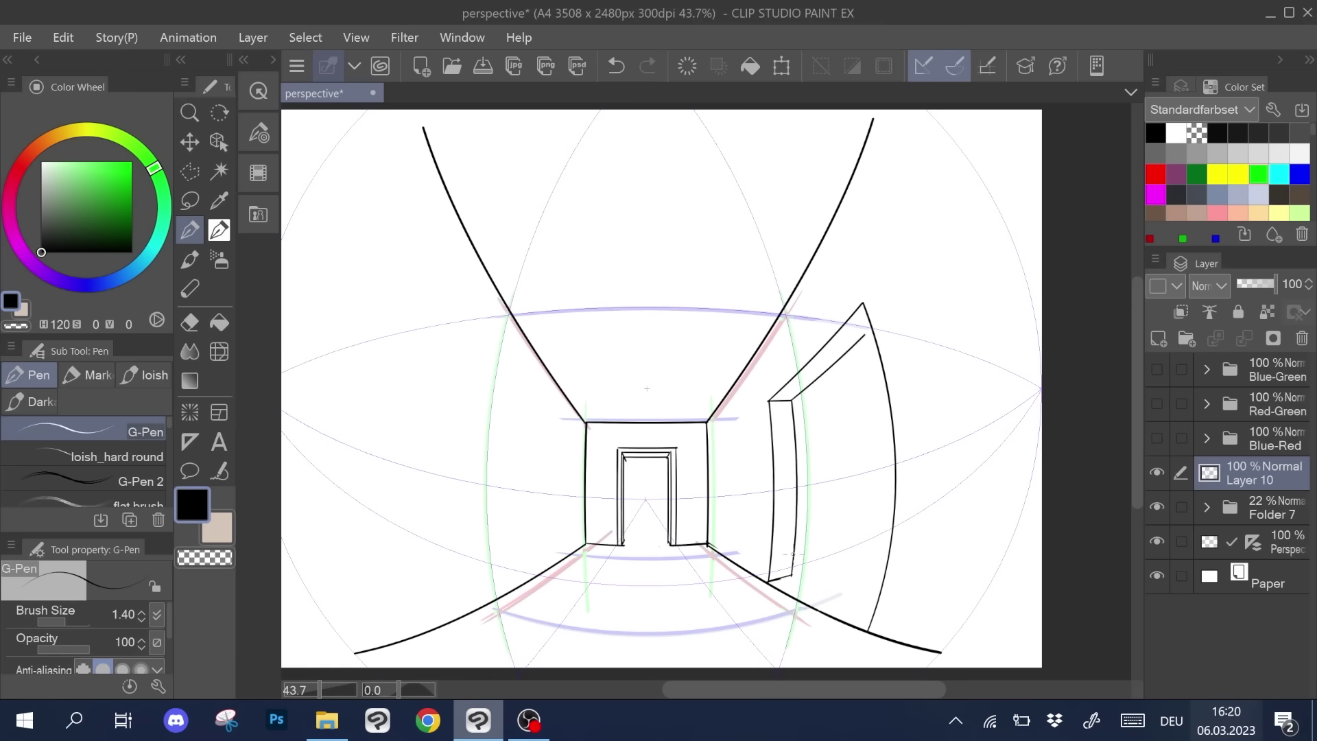
{"action": "left_click_drag", "start_coordinate": [817, 423], "coordinate": [867, 418]}
{"action": "left_click_drag", "start_coordinate": [852, 527], "coordinate": [837, 598]}
- Draw the ceiling beam along the left wall and the top edges and upright posts of the shelving below it
{"action": "left_click_drag", "start_coordinate": [597, 429], "coordinate": [456, 109]}
{"action": "left_click_drag", "start_coordinate": [327, 158], "coordinate": [443, 333]}
{"action": "left_click_drag", "start_coordinate": [470, 338], "coordinate": [580, 448]}
{"action": "left_click_drag", "start_coordinate": [462, 331], "coordinate": [466, 629]}
{"action": "left_click_drag", "start_coordinate": [514, 400], "coordinate": [515, 582]}
{"action": "left_click_drag", "start_coordinate": [297, 226], "coordinate": [580, 469]}
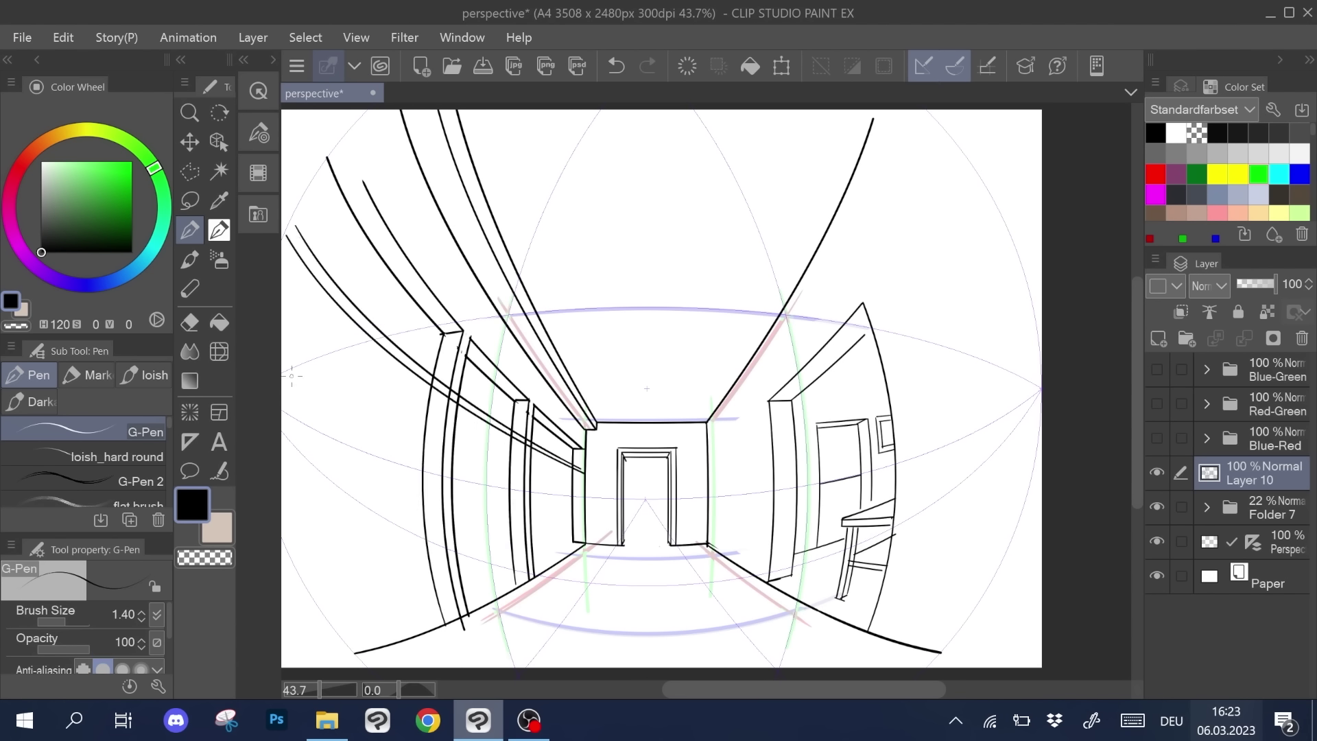
- Add the curved horizontal shelf boards running along the left wall toward the back wall
{"action": "scroll", "coordinate": [508, 480], "scroll_direction": "up", "scroll_amount": 1}
{"action": "left_click_drag", "start_coordinate": [283, 446], "coordinate": [589, 503]}
{"action": "scroll", "coordinate": [507, 480], "scroll_direction": "down", "scroll_amount": 2}
{"action": "left_click_drag", "start_coordinate": [288, 522], "coordinate": [580, 570]}
- Draw the floor's tile grid with curved cross lines and lines fanning out from the back wall
{"action": "left_click_drag", "start_coordinate": [487, 593], "coordinate": [815, 594]}
{"action": "left_click_drag", "start_coordinate": [608, 549], "coordinate": [440, 665]}
{"action": "left_click_drag", "start_coordinate": [667, 549], "coordinate": [891, 664]}
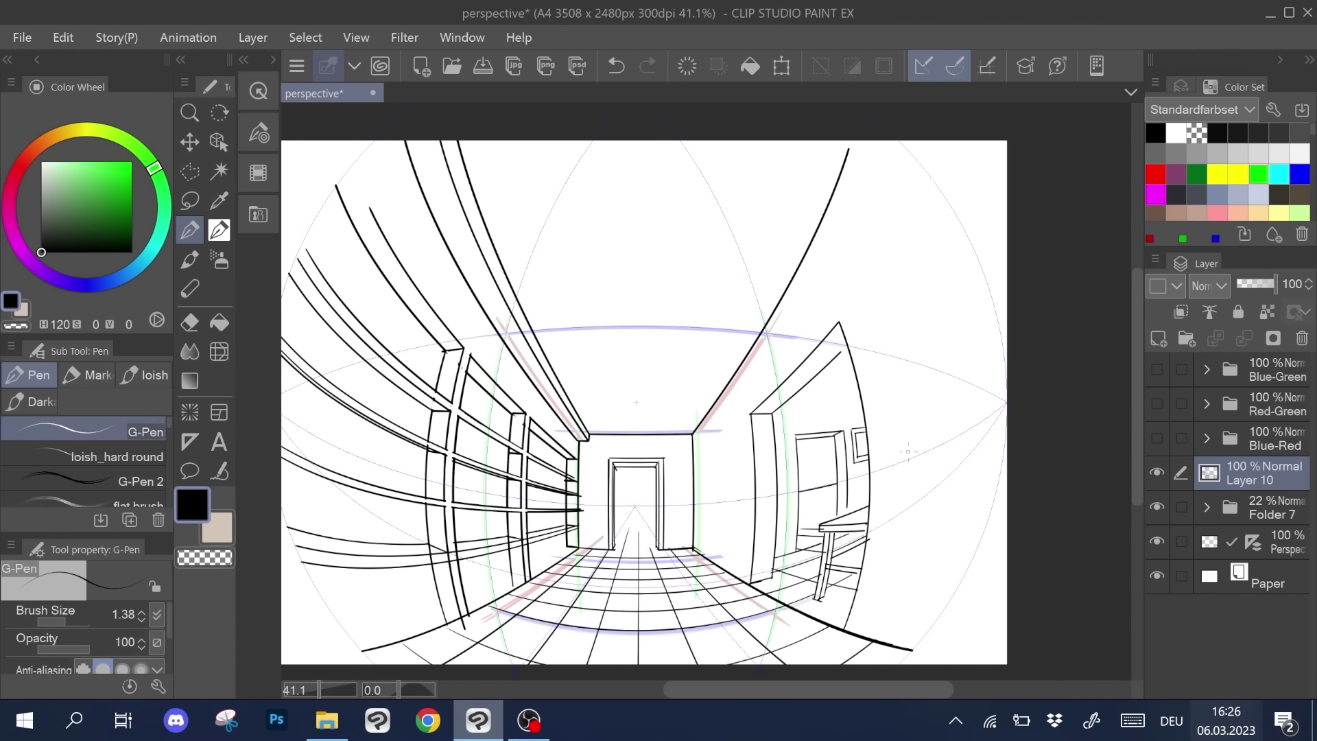
- In the Illustration2 document, draw the corridor's back wall around the central vanishing point and the ceiling and floor edges from its corners
{"action": "left_click_drag", "start_coordinate": [523, 170], "coordinate": [769, 295]}
{"action": "left_click_drag", "start_coordinate": [714, 325], "coordinate": [566, 403]}
{"action": "key", "text": "ctrl+z"}
{"action": "mouse_move", "coordinate": [620, 411]}
{"action": "left_mouse_down"}
{"action": "mouse_move", "coordinate": [620, 334]}
{"action": "mouse_move", "coordinate": [690, 329]}
{"action": "left_mouse_up"}
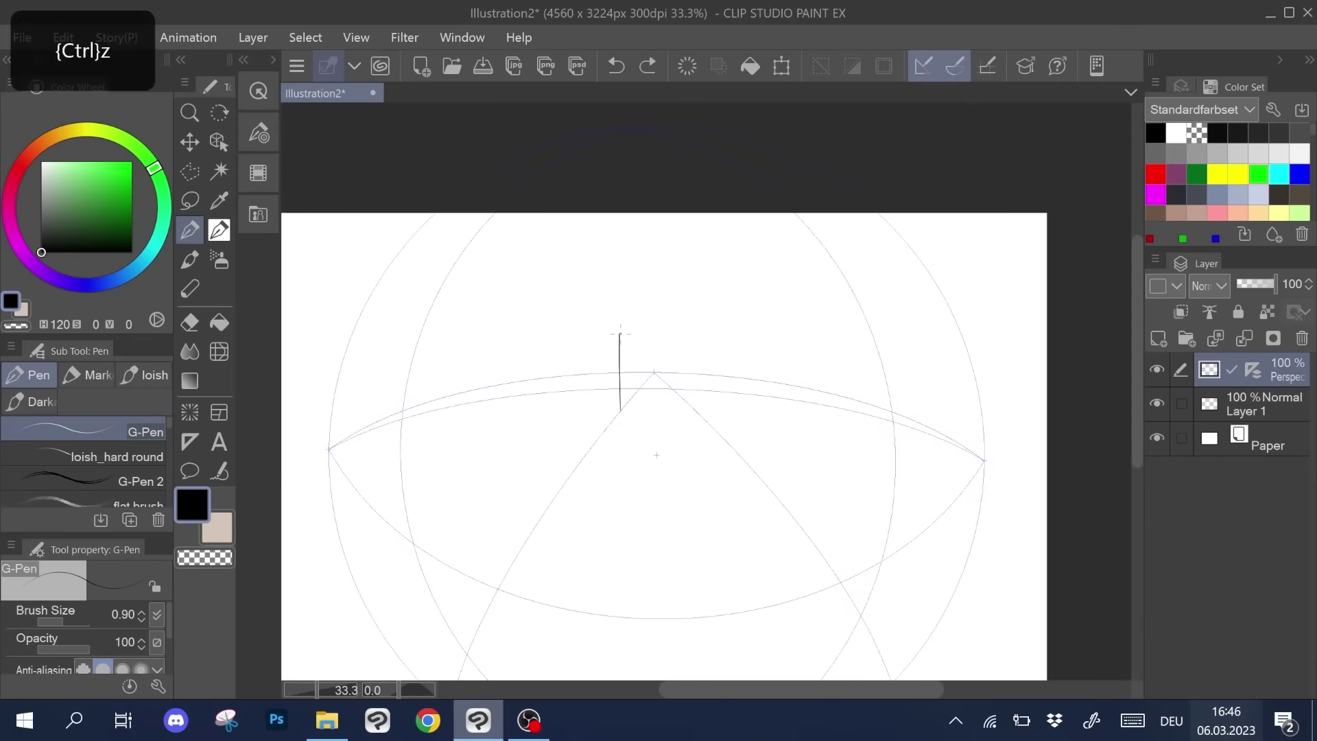
{"action": "left_click_drag", "start_coordinate": [690, 329], "coordinate": [779, 235]}
{"action": "scroll", "coordinate": [652, 226], "scroll_direction": "up", "scroll_amount": 5}
{"action": "left_click_drag", "start_coordinate": [480, 441], "coordinate": [294, 669]}
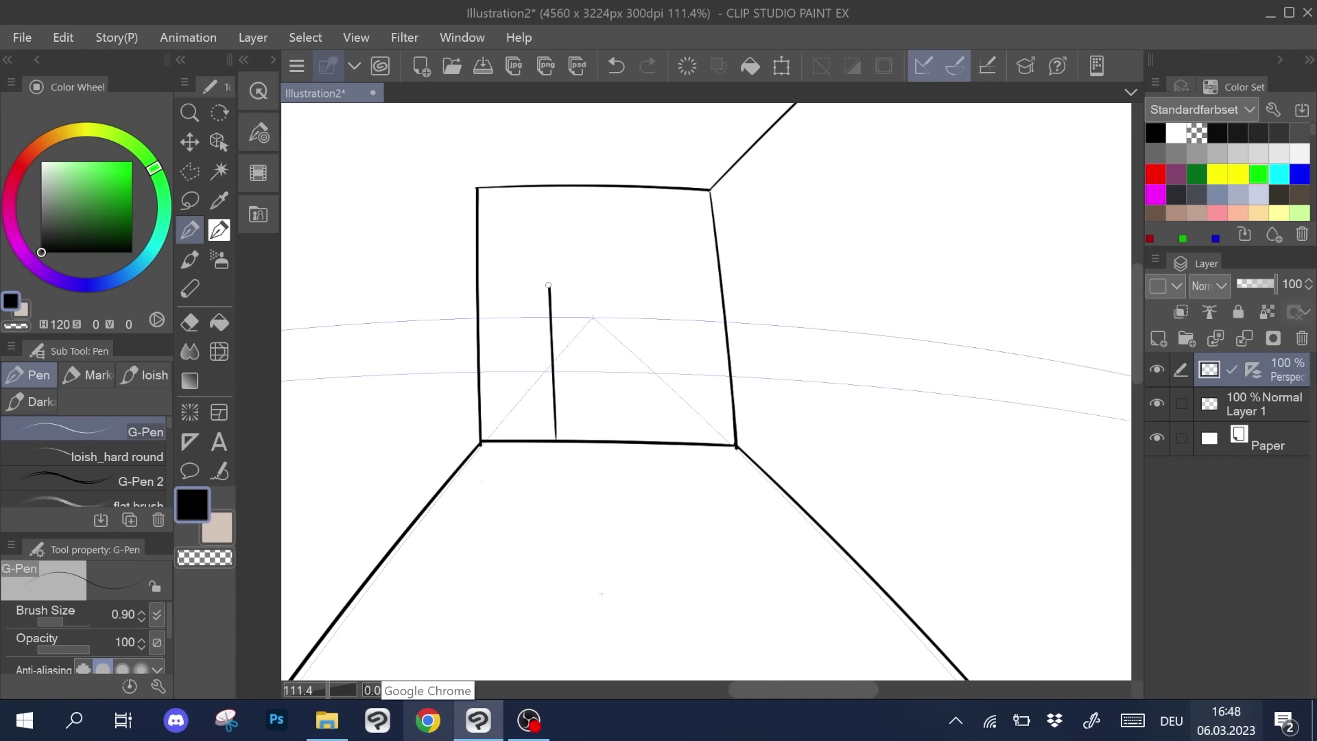
- Draw the door frame on the back wall, and the ceiling beam and first shelving edges along the left wall
{"action": "left_click_drag", "start_coordinate": [537, 278], "coordinate": [658, 281]}
{"action": "scroll", "coordinate": [670, 441], "scroll_direction": "down", "scroll_amount": 2}
{"action": "key", "text": "ctrl+z"}
{"action": "mouse_move", "coordinate": [667, 381]}
{"action": "left_mouse_down"}
{"action": "mouse_move", "coordinate": [485, 131]}
{"action": "mouse_move", "coordinate": [514, 131]}
{"action": "left_mouse_up"}
{"action": "scroll", "coordinate": [659, 359], "scroll_direction": "up", "scroll_amount": 2}
{"action": "key", "text": "ctrl+z"}
{"action": "scroll", "coordinate": [659, 360], "scroll_direction": "down", "scroll_amount": 2}
{"action": "left_click_drag", "start_coordinate": [608, 402], "coordinate": [608, 564]}
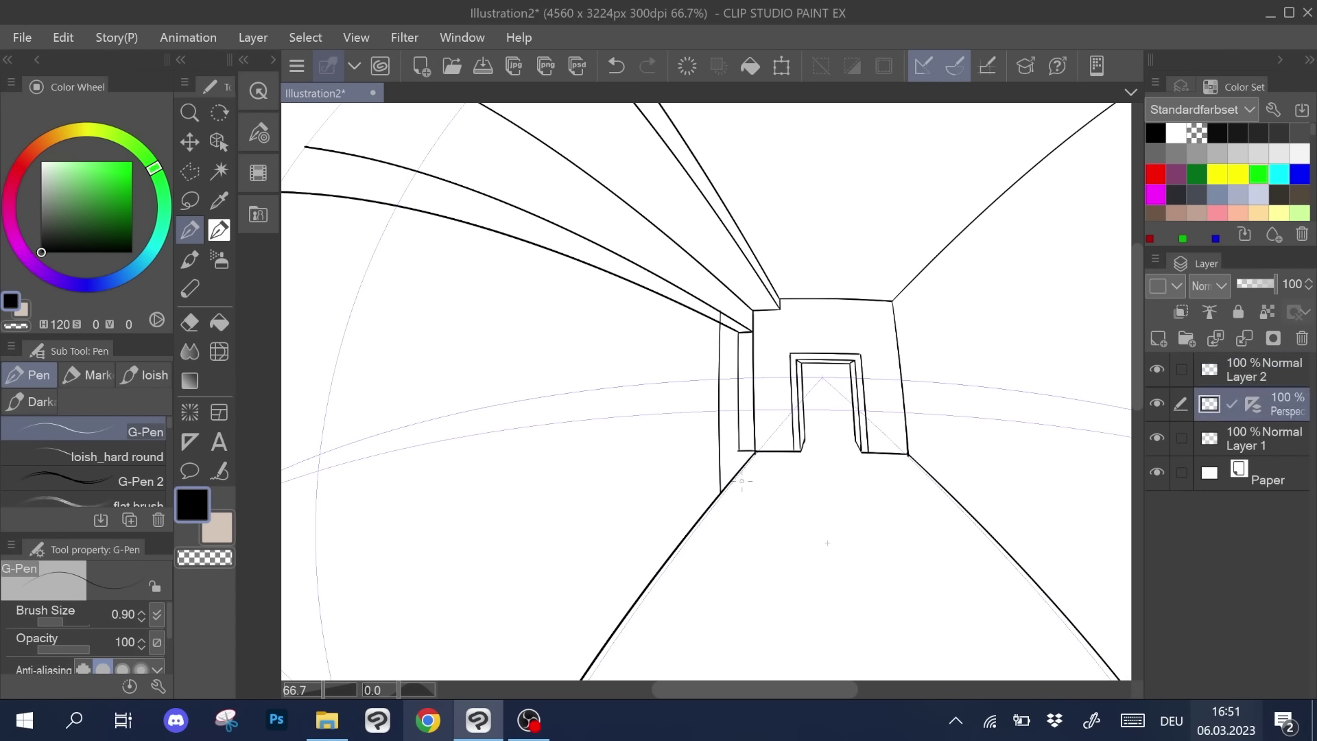
- Draw the curved shelf boards sweeping from the back wall to the canvas's left side
{"action": "key", "text": "ctrl+z"}
{"action": "scroll", "coordinate": [706, 404], "scroll_direction": "down", "scroll_amount": 2}
{"action": "key", "text": "ctrl+z"}
{"action": "left_click_drag", "start_coordinate": [631, 172], "coordinate": [500, 544]}
{"action": "key", "text": "ctrl+z"}
{"action": "left_click_drag", "start_coordinate": [720, 323], "coordinate": [322, 405]}
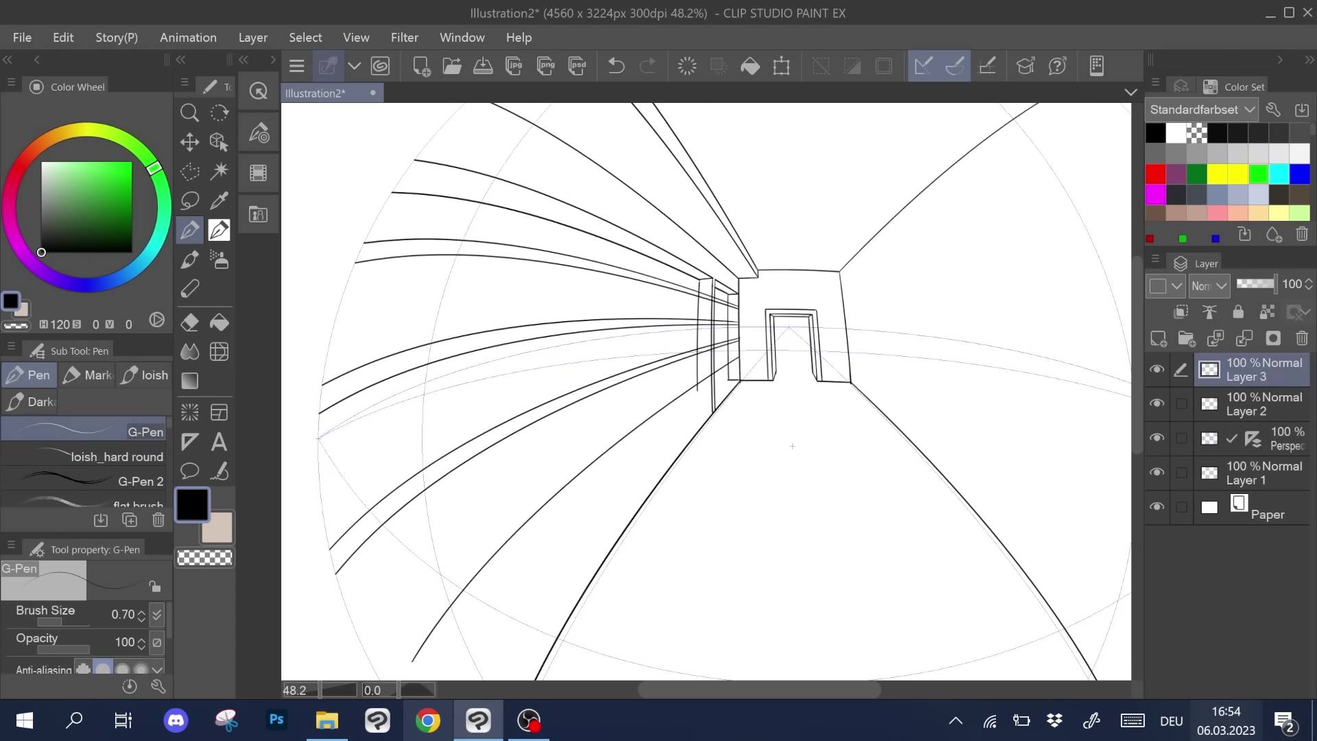
- Divide the rear of the left shelving with upright posts and erase overlapping lines, including on the perspective ruler layer
{"action": "scroll", "coordinate": [720, 336], "scroll_direction": "up", "scroll_amount": 3}
{"action": "left_click_drag", "start_coordinate": [694, 236], "coordinate": [694, 485]}
{"action": "key", "text": "ctrl+z"}
{"action": "scroll", "coordinate": [720, 336], "scroll_direction": "down", "scroll_amount": 3}
{"action": "key", "text": "ctrl+z"}
{"action": "left_click", "coordinate": [1255, 438]}
{"action": "key", "text": "e"}
{"action": "scroll", "coordinate": [686, 384], "scroll_direction": "down", "scroll_amount": 3}
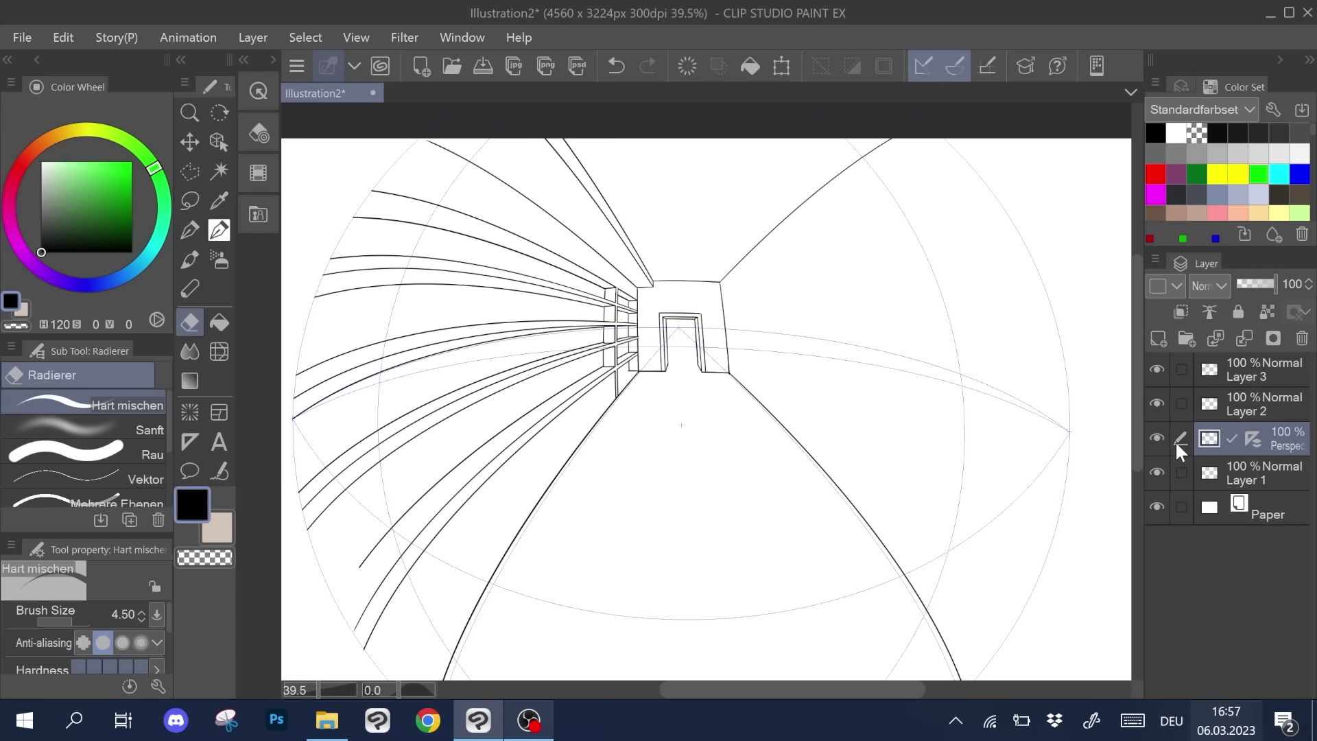
- Draw the right wall's opening with a window and picture behind it, and add another upright post to the left shelving
{"action": "key", "text": "p"}
{"action": "left_click_drag", "start_coordinate": [850, 214], "coordinate": [895, 558]}
{"action": "scroll", "coordinate": [822, 329], "scroll_direction": "up", "scroll_amount": 3}
{"action": "mouse_move", "coordinate": [747, 269]}
{"action": "left_mouse_down"}
{"action": "mouse_move", "coordinate": [845, 287]}
{"action": "mouse_move", "coordinate": [856, 452]}
{"action": "left_mouse_up"}
{"action": "left_click_drag", "start_coordinate": [813, 181], "coordinate": [921, 219]}
{"action": "scroll", "coordinate": [823, 330], "scroll_direction": "down", "scroll_amount": 3}
{"action": "left_click_drag", "start_coordinate": [594, 240], "coordinate": [604, 404]}
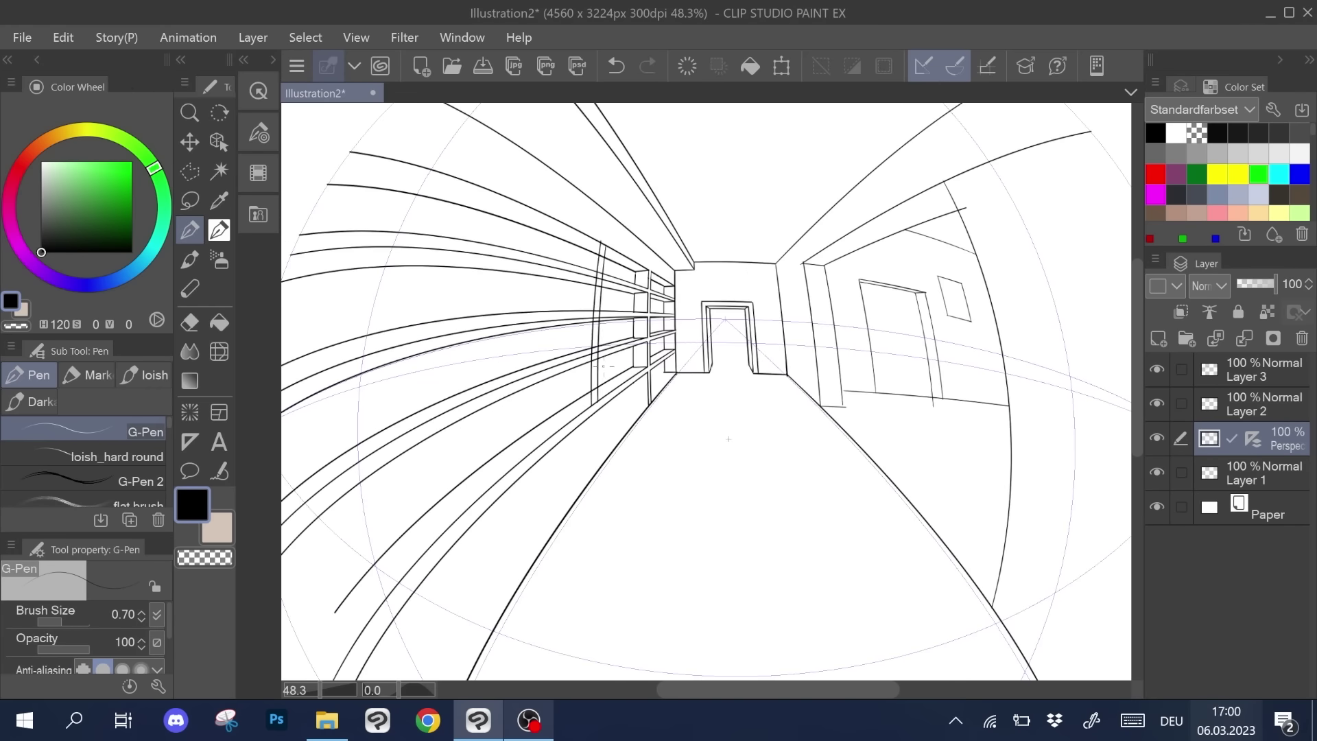
- Erase overlapping shelf lines on Layer 3 and the perspective ruler layer, and draw the next curved shelf upright on Layer 2
{"action": "left_click", "coordinate": [1255, 370]}
{"action": "scroll", "coordinate": [599, 322], "scroll_direction": "up", "scroll_amount": 6}
{"action": "key", "text": "e"}
{"action": "scroll", "coordinate": [735, 323], "scroll_direction": "down", "scroll_amount": 5}
{"action": "left_click", "coordinate": [1254, 438]}
{"action": "scroll", "coordinate": [638, 274], "scroll_direction": "down", "scroll_amount": 3}
{"action": "key", "text": "p"}
{"action": "left_click", "coordinate": [1255, 403]}
{"action": "scroll", "coordinate": [480, 323], "scroll_direction": "up", "scroll_amount": 2}
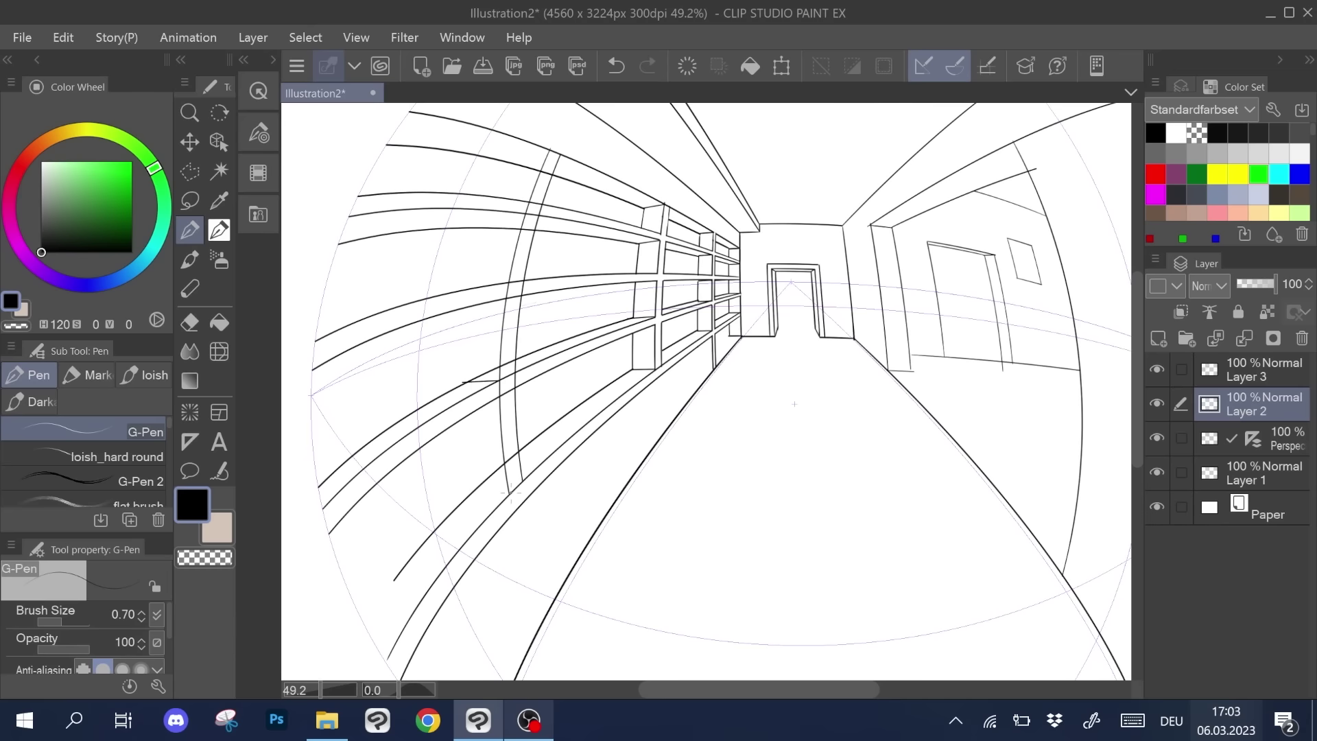
- Add a new raster layer above Layer 2 and draw further corridor detail lines on it with the G-Pen
{"action": "key", "text": "e"}
{"action": "left_click", "coordinate": [1255, 438]}
{"action": "key", "text": "ctrl+z"}
{"action": "left_click", "coordinate": [1255, 404]}
{"action": "key", "text": "ctrl+shift+n"}
{"action": "key", "text": "p"}
{"action": "left_click_drag", "start_coordinate": [649, 293], "coordinate": [745, 327]}
{"action": "left_click_drag", "start_coordinate": [659, 306], "coordinate": [665, 403]}
{"action": "key", "text": "ctrl+z"}
{"action": "left_click_drag", "start_coordinate": [664, 403], "coordinate": [671, 410]}
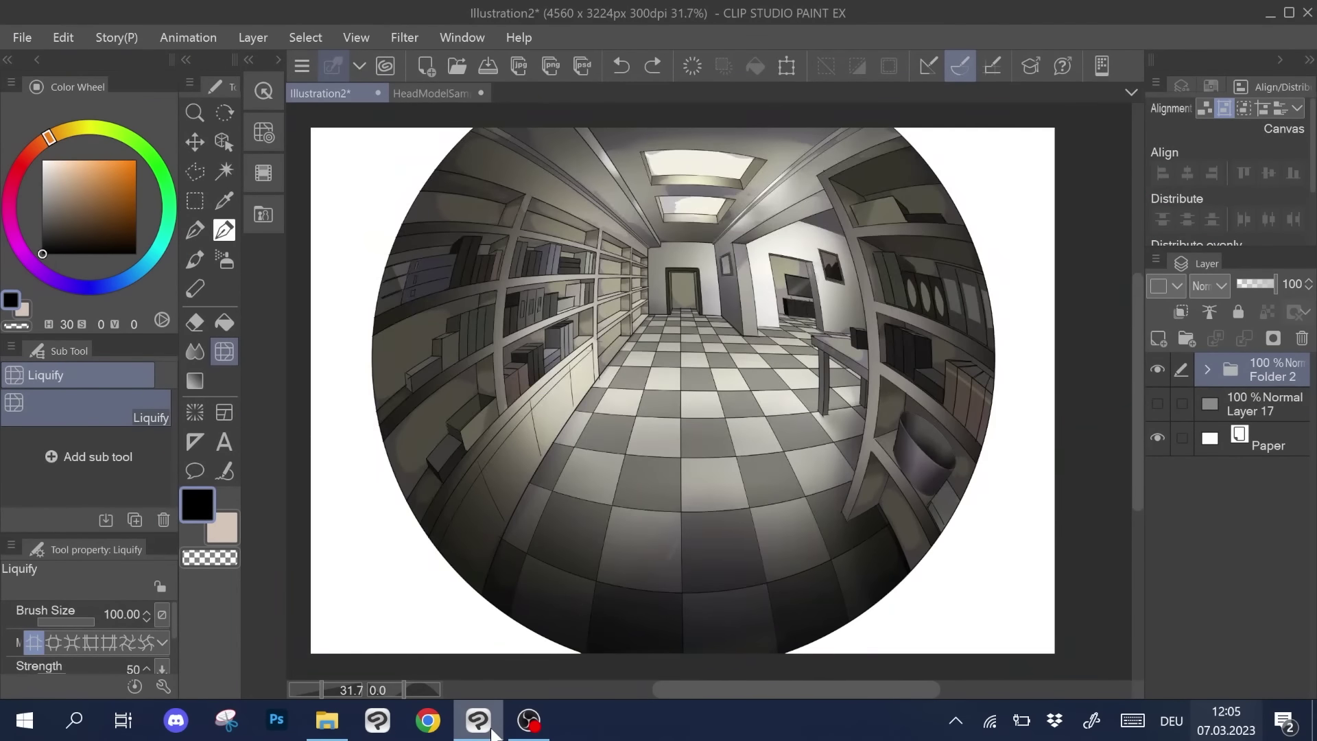
{"action": "scroll", "coordinate": [708, 391], "scroll_direction": "up", "scroll_amount": 3}
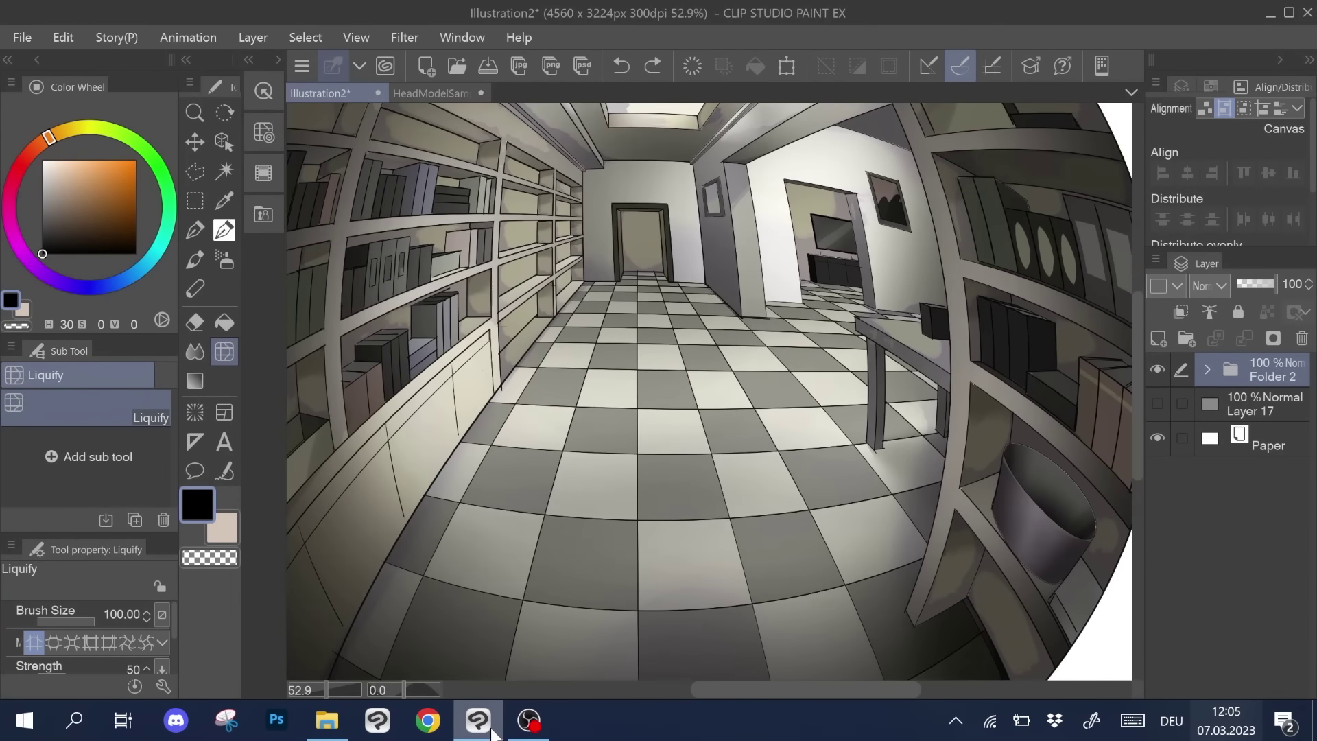
{"action": "scroll", "coordinate": [708, 390], "scroll_direction": "left", "scroll_amount": 2}
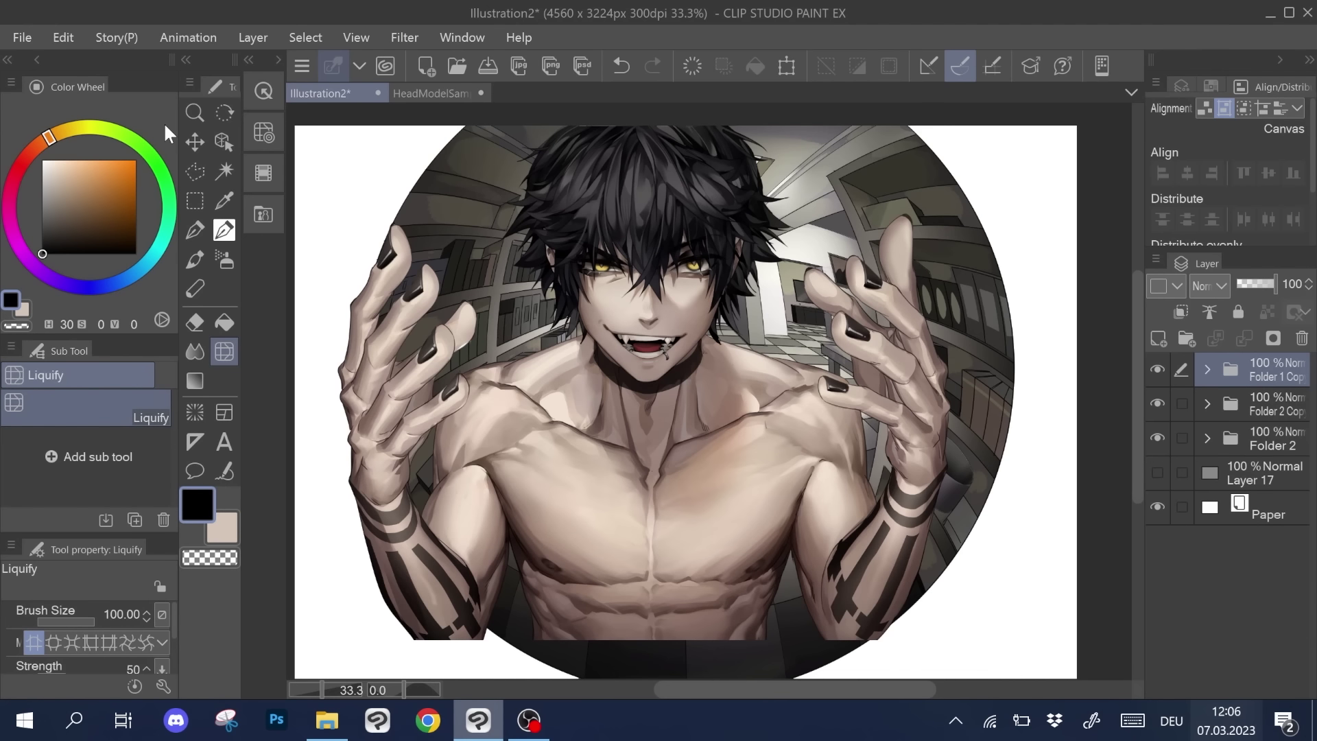
- Duplicate the two character folders, Folder 1 Copy and Folder 2 Copy, and merge the duplicates into one layer
{"action": "left_click", "coordinate": [1262, 413], "text": "shift"}
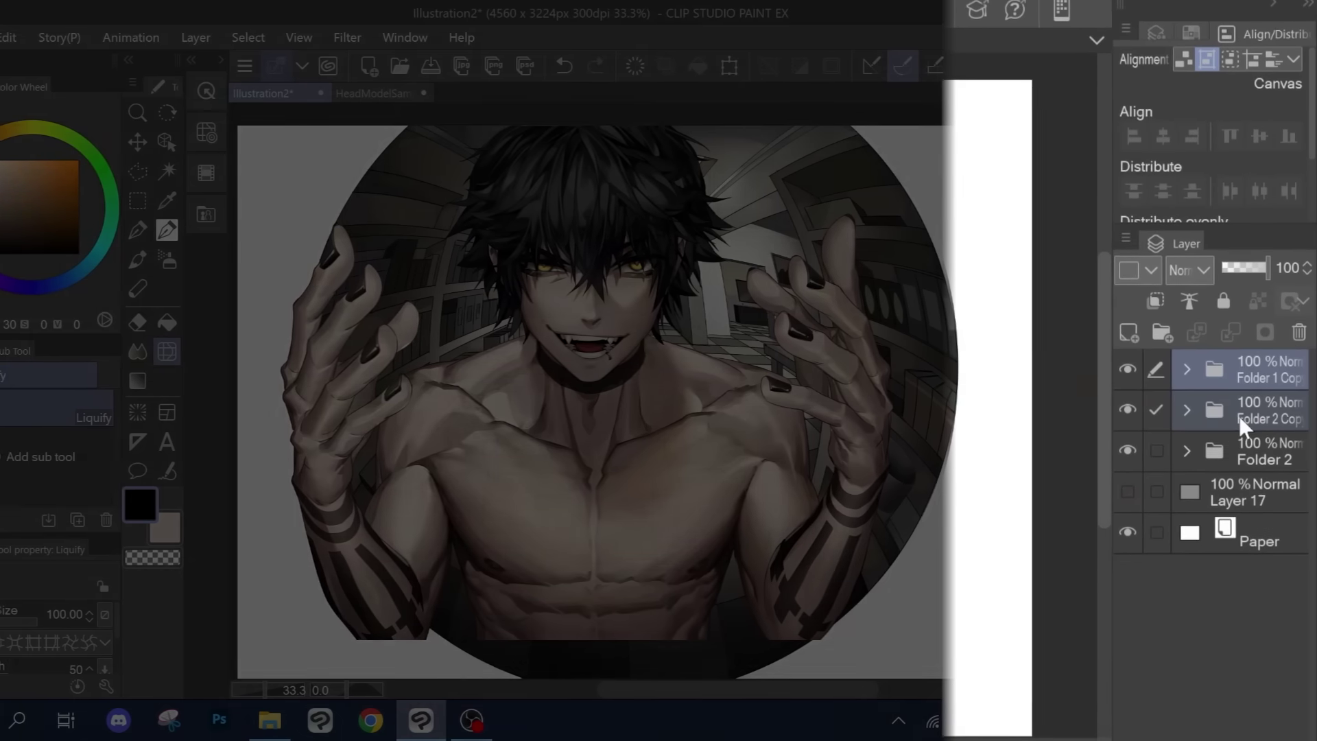
{"action": "right_click", "coordinate": [1242, 425]}
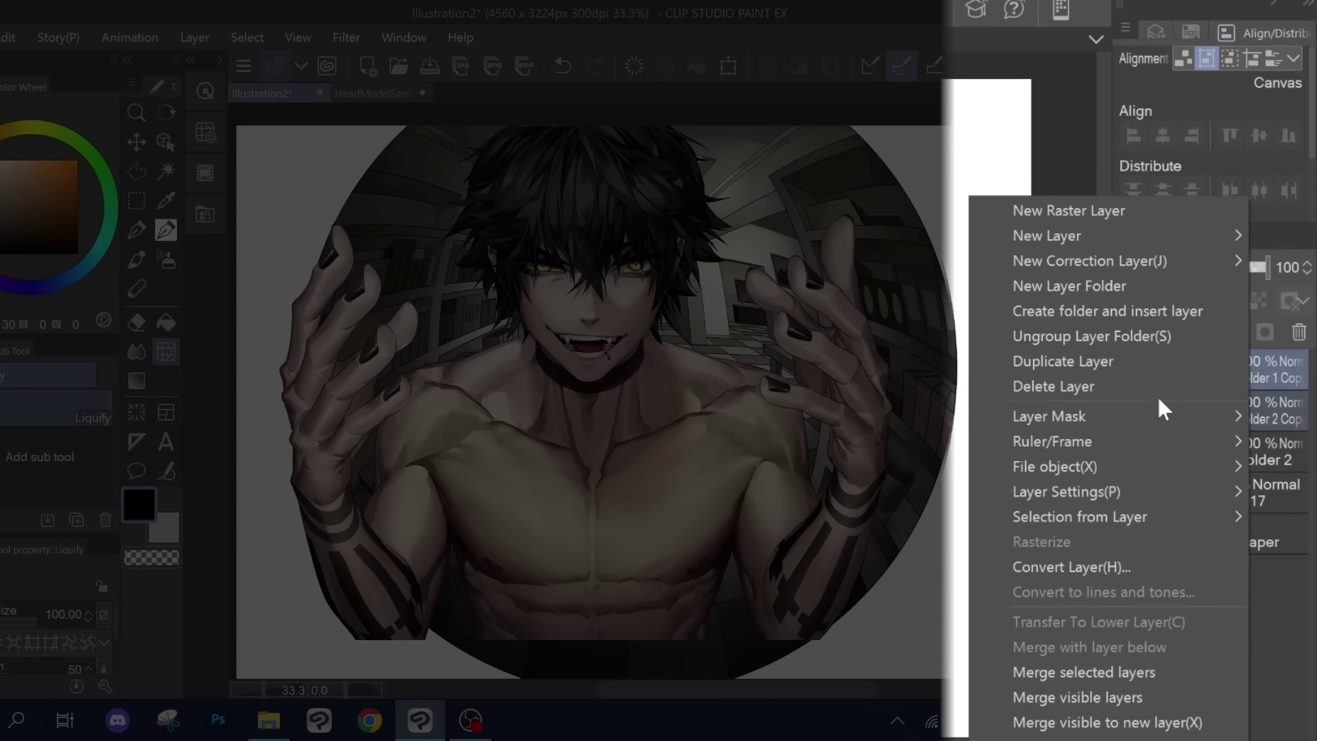
{"action": "left_click", "coordinate": [1166, 362]}
{"action": "left_click_drag", "start_coordinate": [1268, 447], "coordinate": [1268, 382]}
{"action": "left_click", "coordinate": [1260, 372], "text": "shift"}
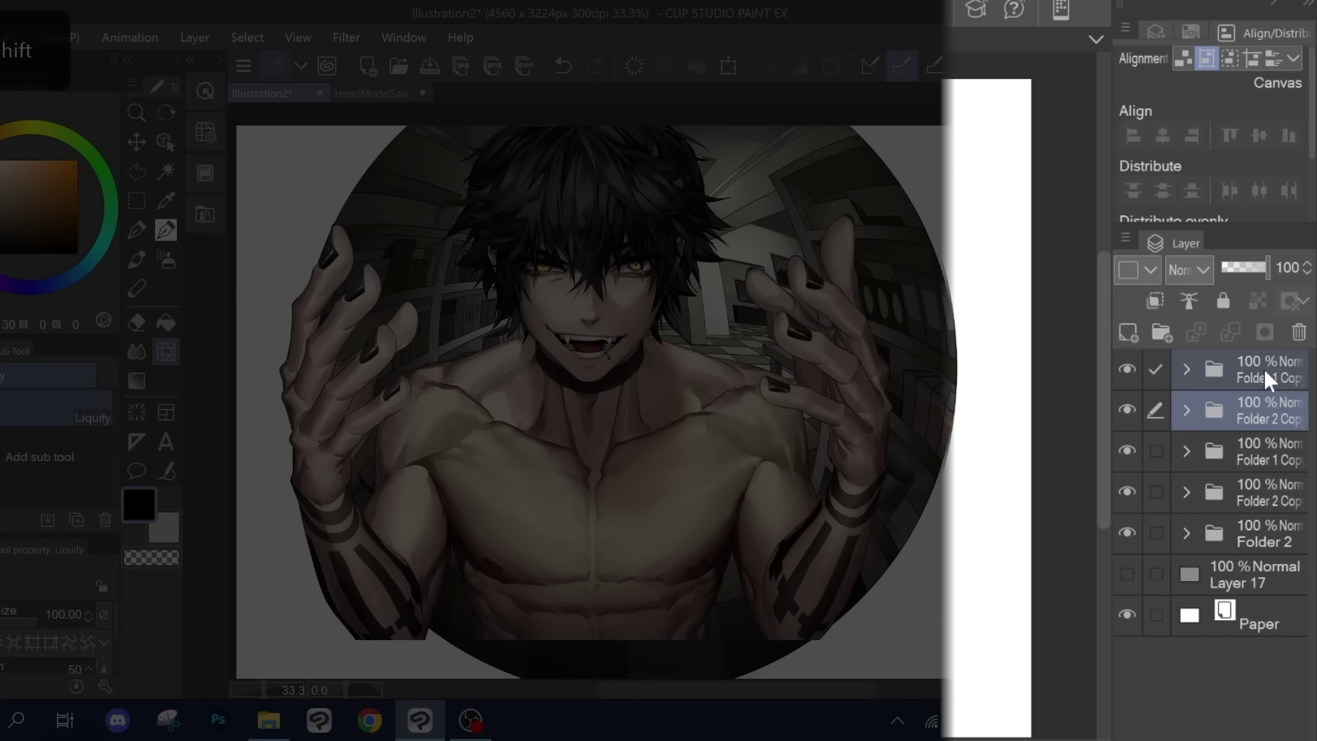
{"action": "right_click", "coordinate": [1263, 377]}
{"action": "left_click", "coordinate": [1104, 674]}
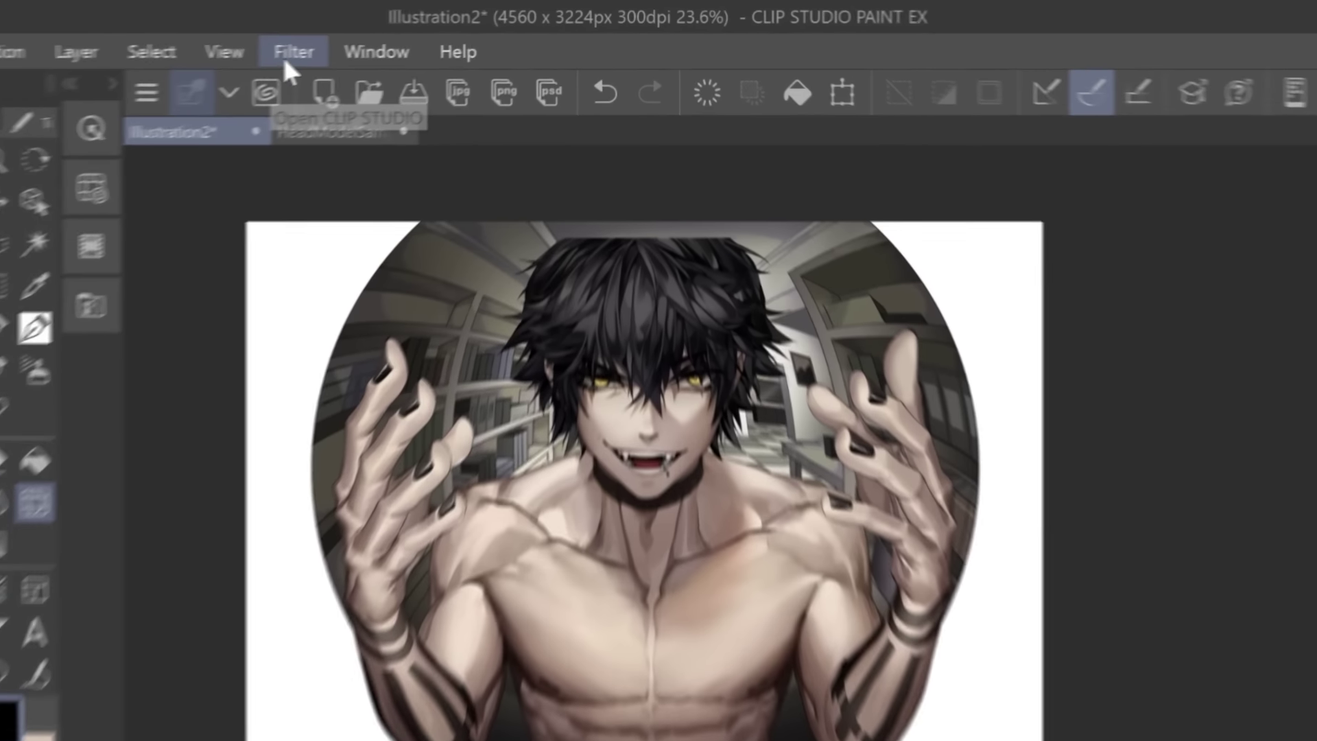
- Apply a Geometric distortion to the merged character layer, centred on the face, with distortion 0.16 and scale ratio 131
{"action": "left_click", "coordinate": [352, 37]}
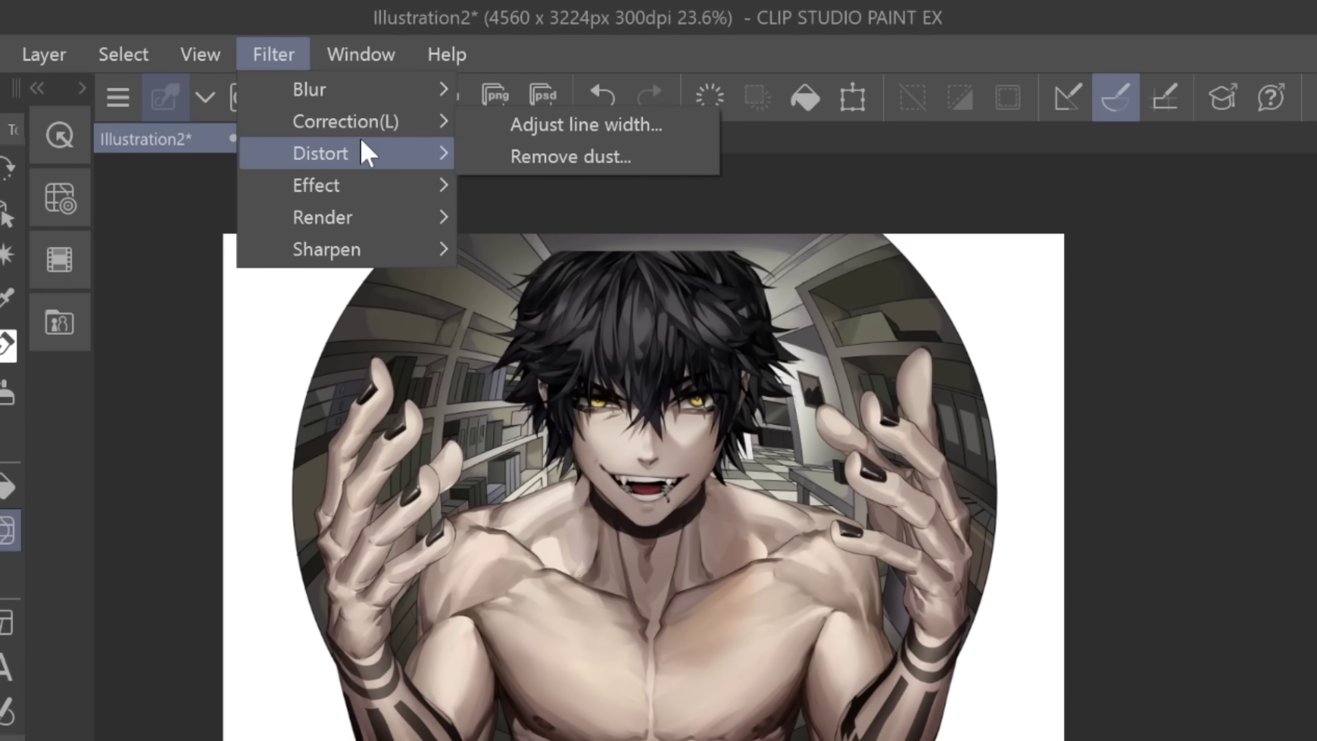
{"action": "mouse_move", "coordinate": [364, 151]}
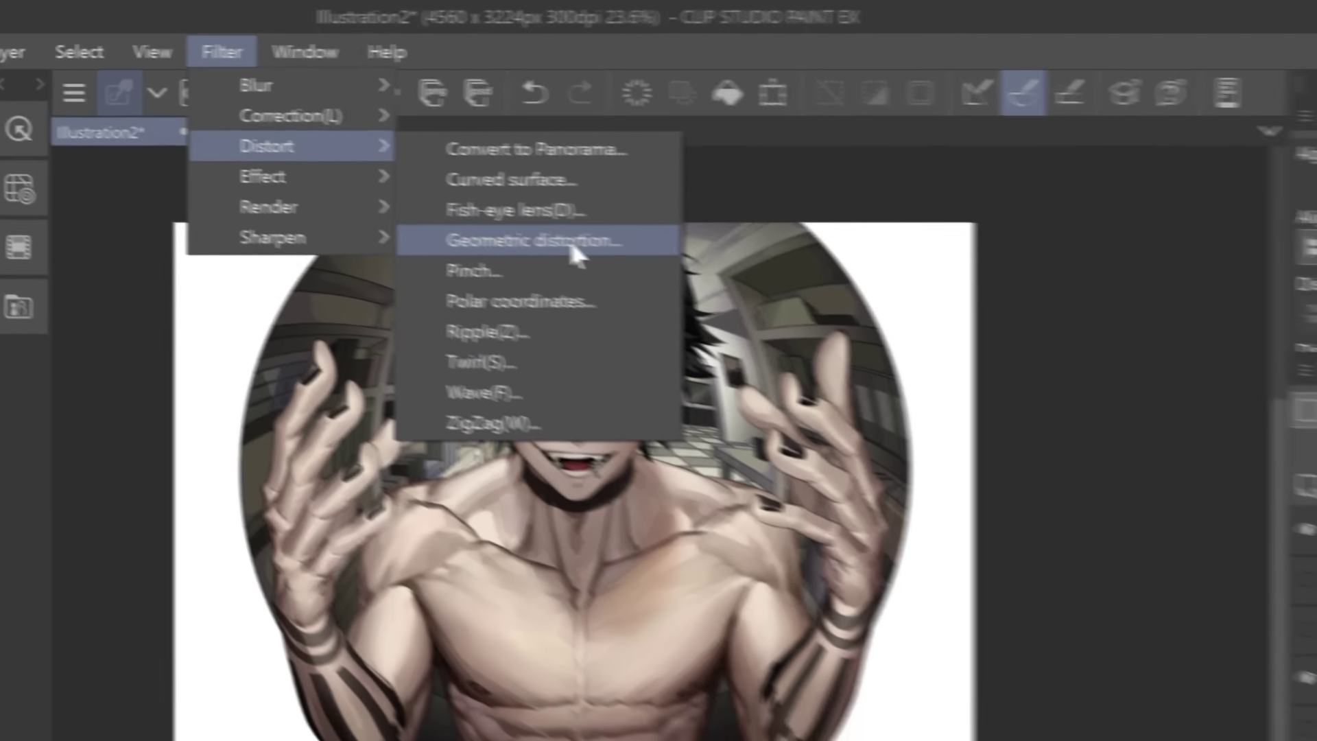
{"action": "left_click", "coordinate": [606, 254]}
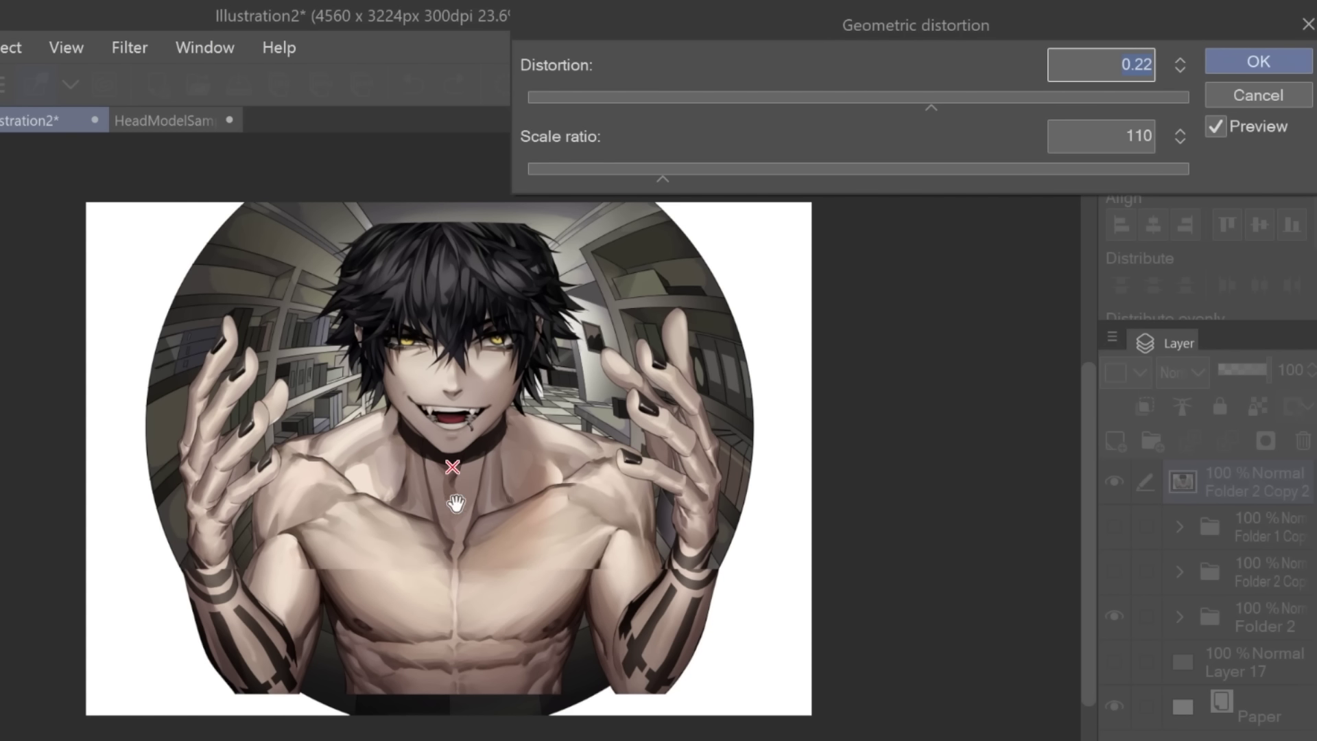
{"action": "left_click", "coordinate": [456, 400]}
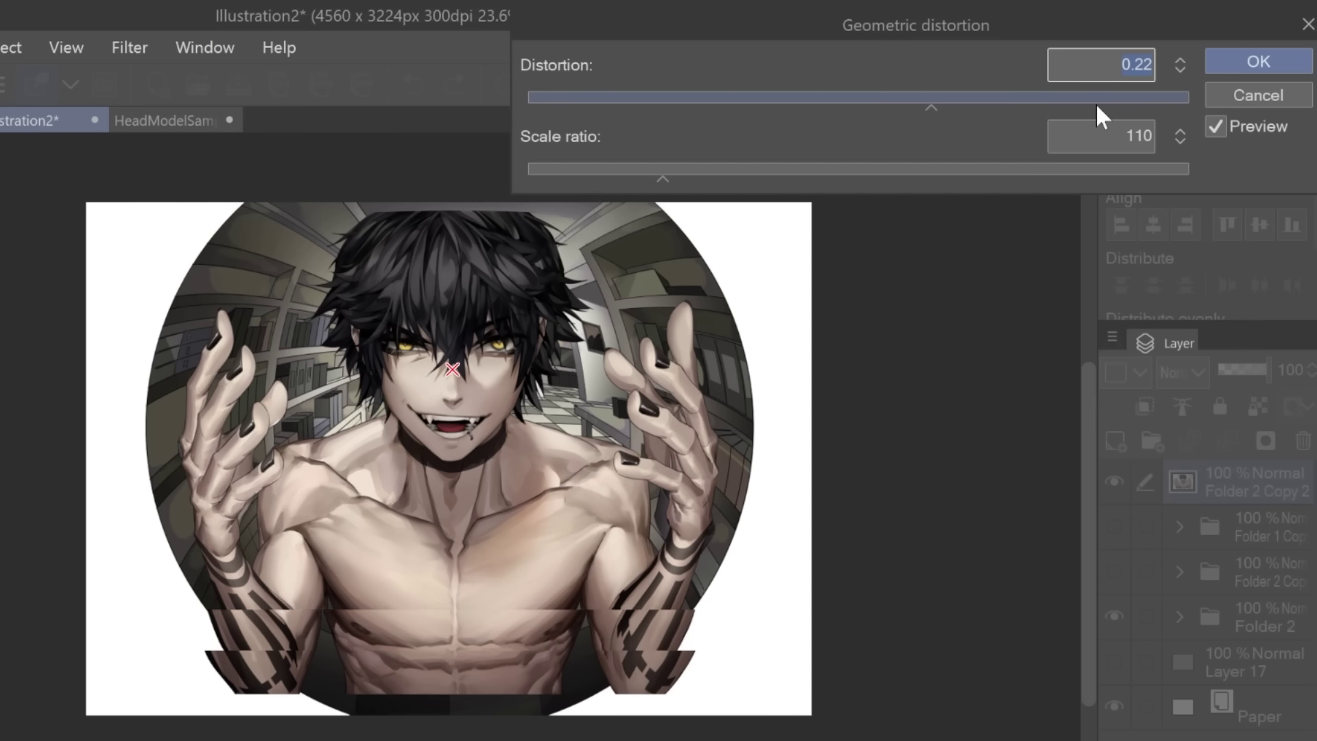
{"action": "left_click_drag", "start_coordinate": [931, 100], "coordinate": [1017, 105]}
{"action": "left_click_drag", "start_coordinate": [663, 177], "coordinate": [698, 192]}
{"action": "left_click_drag", "start_coordinate": [1007, 103], "coordinate": [920, 102]}
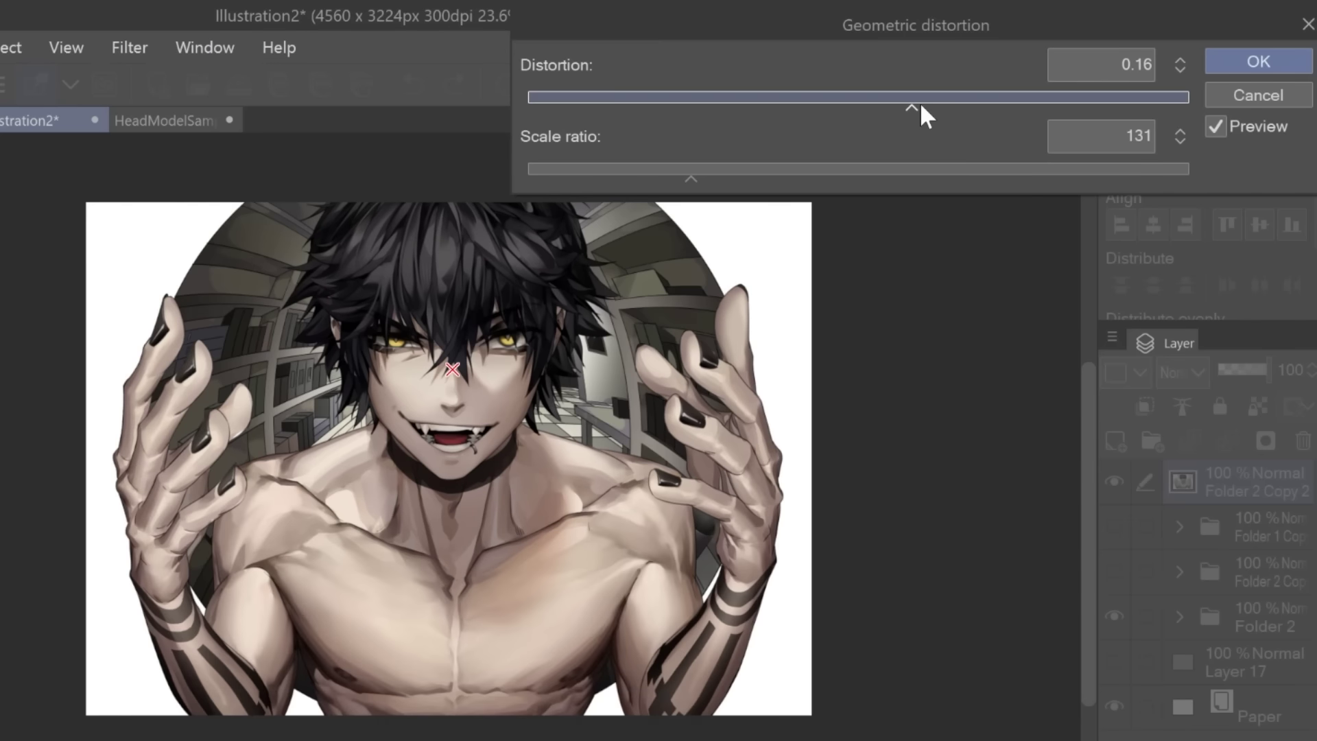
- Set the distortion to 0.20, move its centre up to the hair above the forehead, and reduce the scale ratio
{"action": "mouse_move", "coordinate": [690, 182]}
{"action": "left_mouse_down"}
{"action": "mouse_move", "coordinate": [686, 195]}
{"action": "mouse_move", "coordinate": [678, 177]}
{"action": "left_mouse_up"}
{"action": "left_click", "coordinate": [1179, 61]}
{"action": "left_click", "coordinate": [1178, 61]}
{"action": "left_click", "coordinate": [1179, 60]}
{"action": "left_click", "coordinate": [1179, 60]}
{"action": "left_click_drag", "start_coordinate": [452, 370], "coordinate": [451, 309]}
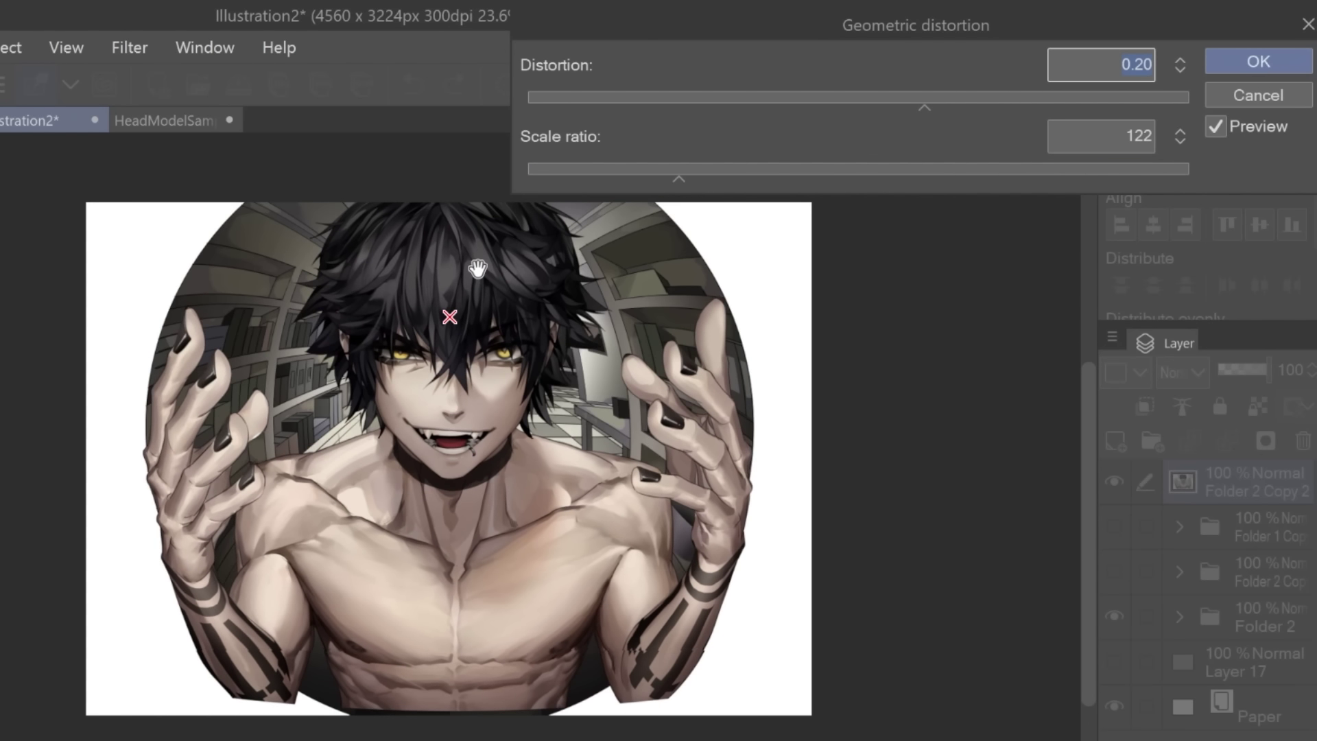
{"action": "left_click_drag", "start_coordinate": [683, 177], "coordinate": [665, 182]}
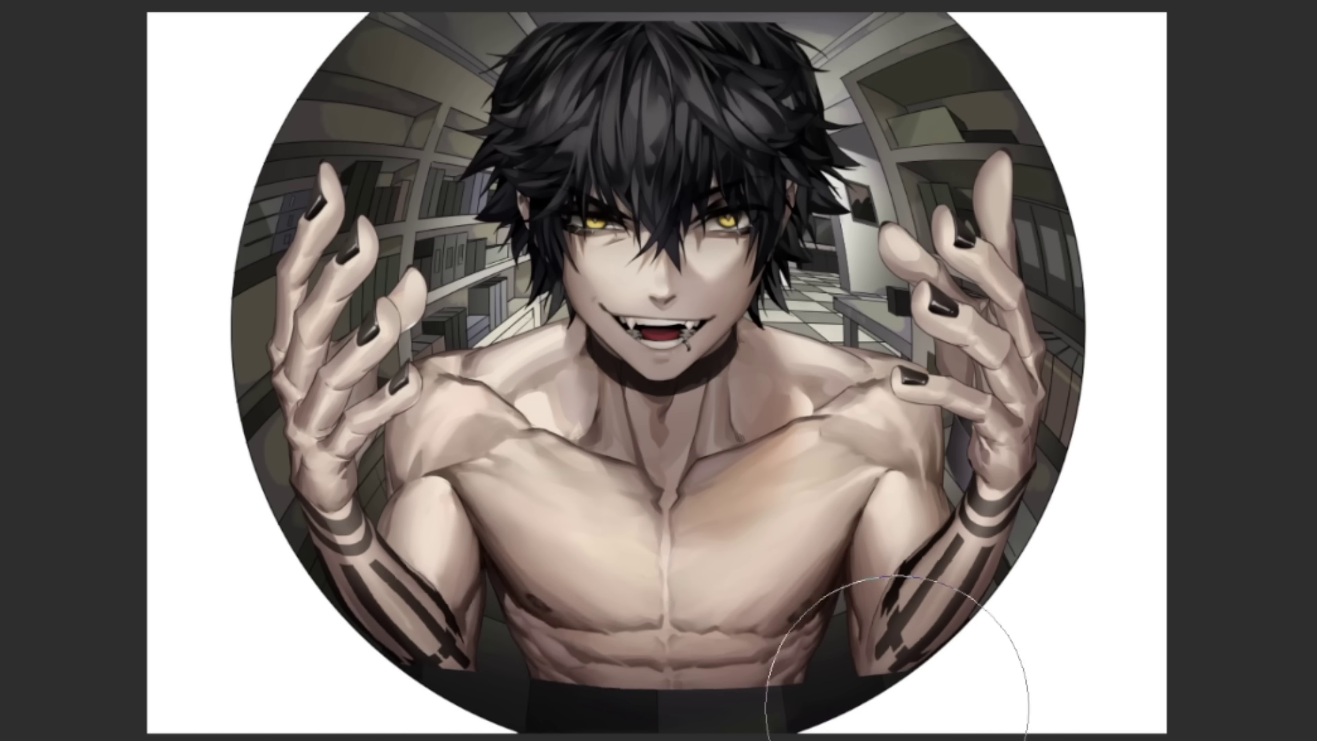
- Liquify the lower edges of the character's torso and forearm, pushing them downward
{"action": "left_click_drag", "start_coordinate": [676, 665], "coordinate": [676, 700]}
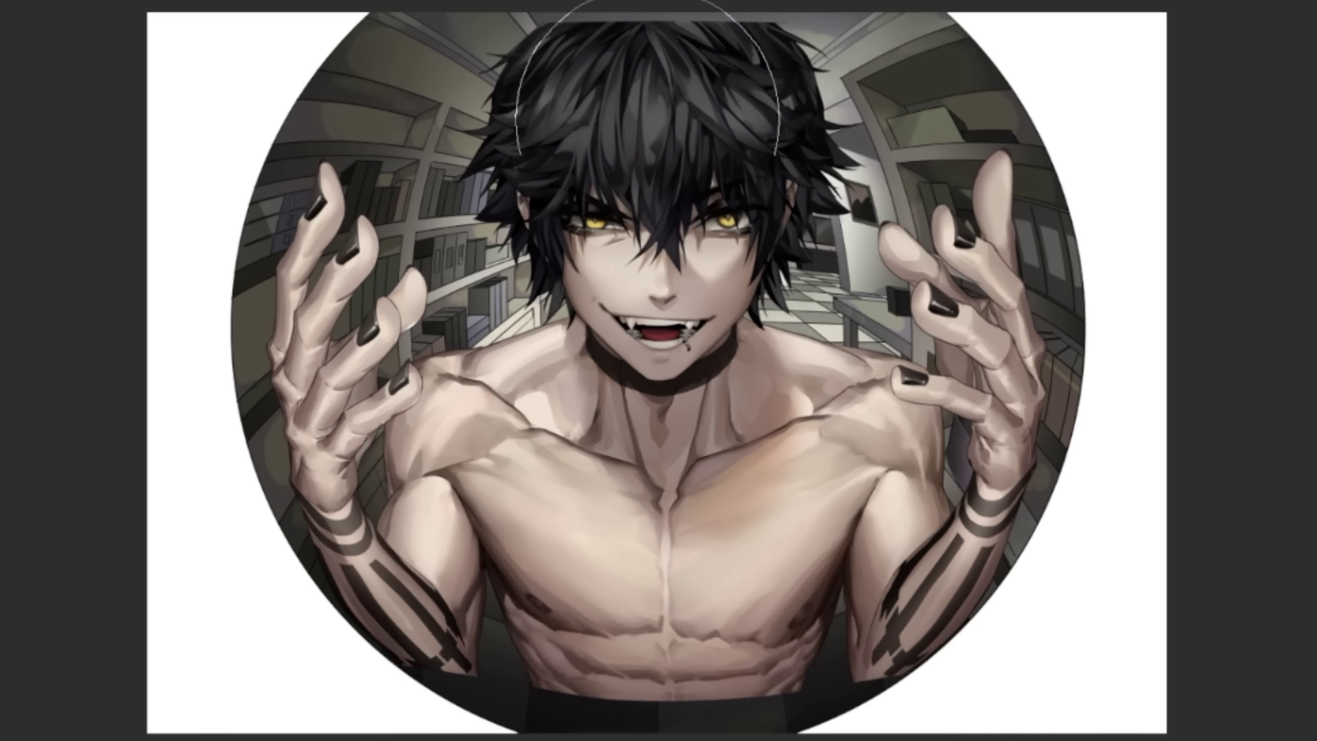
{"action": "left_click_drag", "start_coordinate": [384, 703], "coordinate": [372, 730]}
{"action": "left_click_drag", "start_coordinate": [662, 686], "coordinate": [662, 713]}
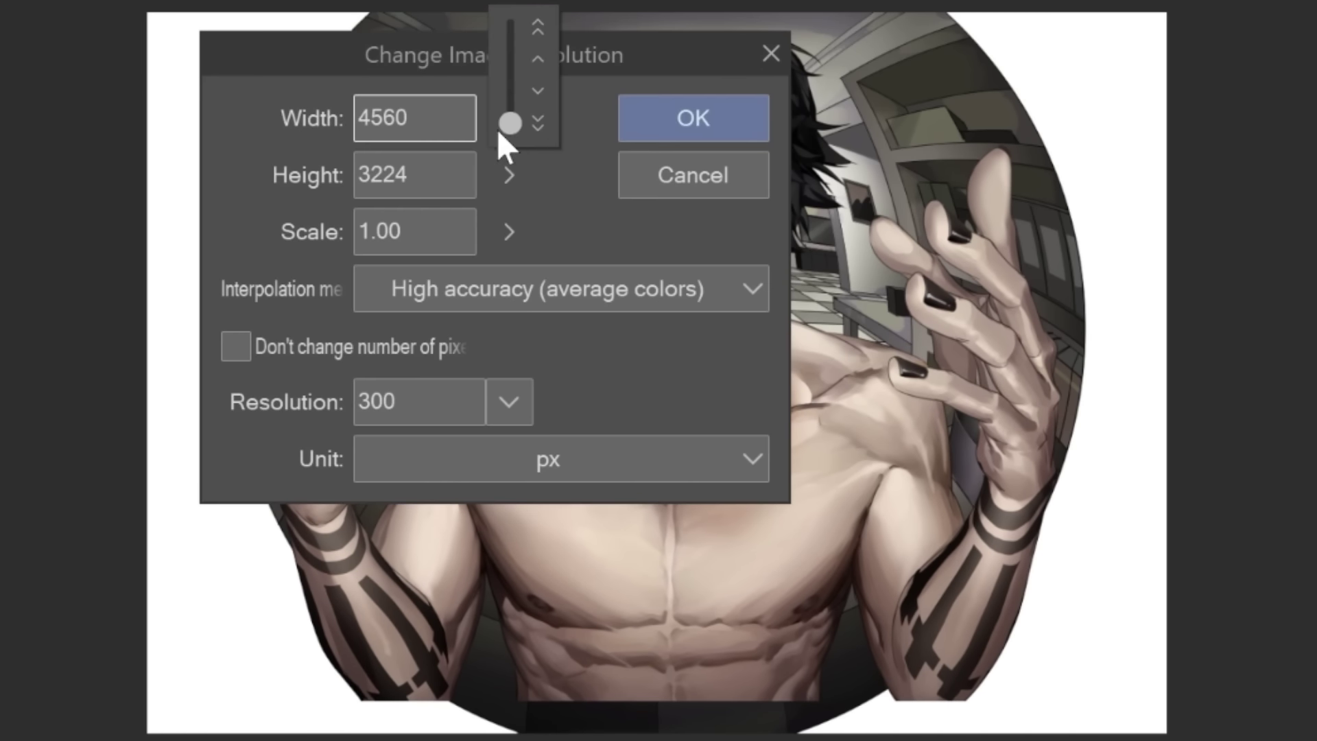
- Try adjusting the image width in the Change Image Resolution settings
{"action": "left_click_drag", "start_coordinate": [497, 129], "coordinate": [513, 125]}
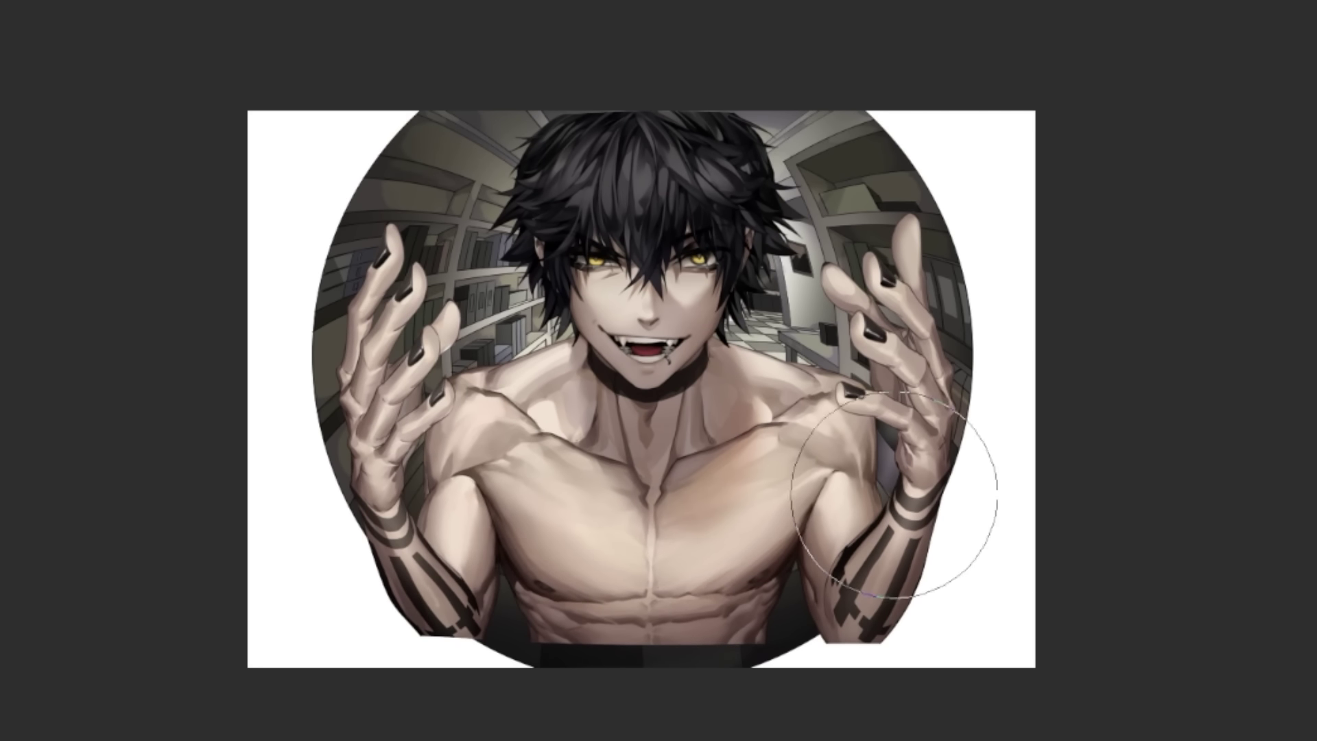
- Liquify both of the character's forearms inward, enlarging the brush between strokes
{"action": "left_click_drag", "start_coordinate": [896, 491], "coordinate": [857, 480]}
{"action": "key", "text": "bracketright"}
{"action": "left_click_drag", "start_coordinate": [412, 624], "coordinate": [466, 610]}
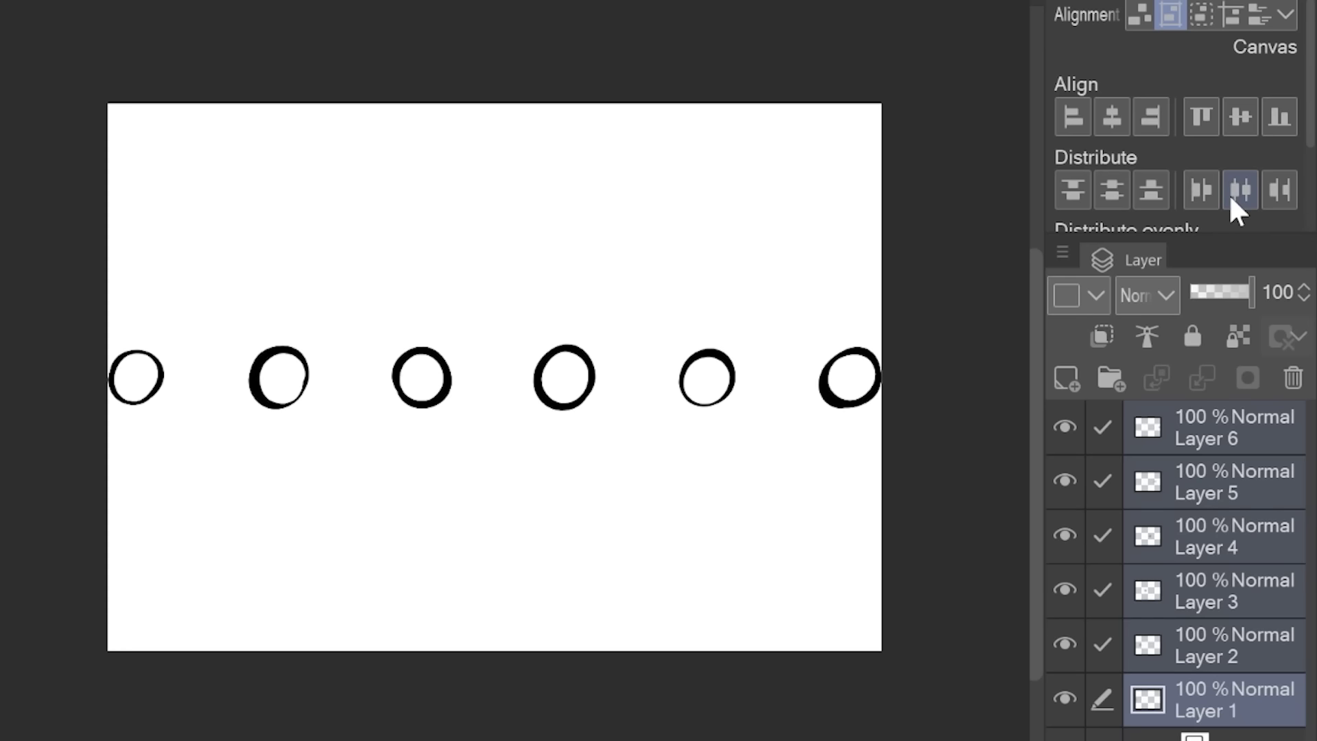
- Try distributing the six circle layers horizontally by right and left edges and vertically by centres, bottom edges and top edges
{"action": "left_click", "coordinate": [1273, 194]}
{"action": "left_click", "coordinate": [1197, 198]}
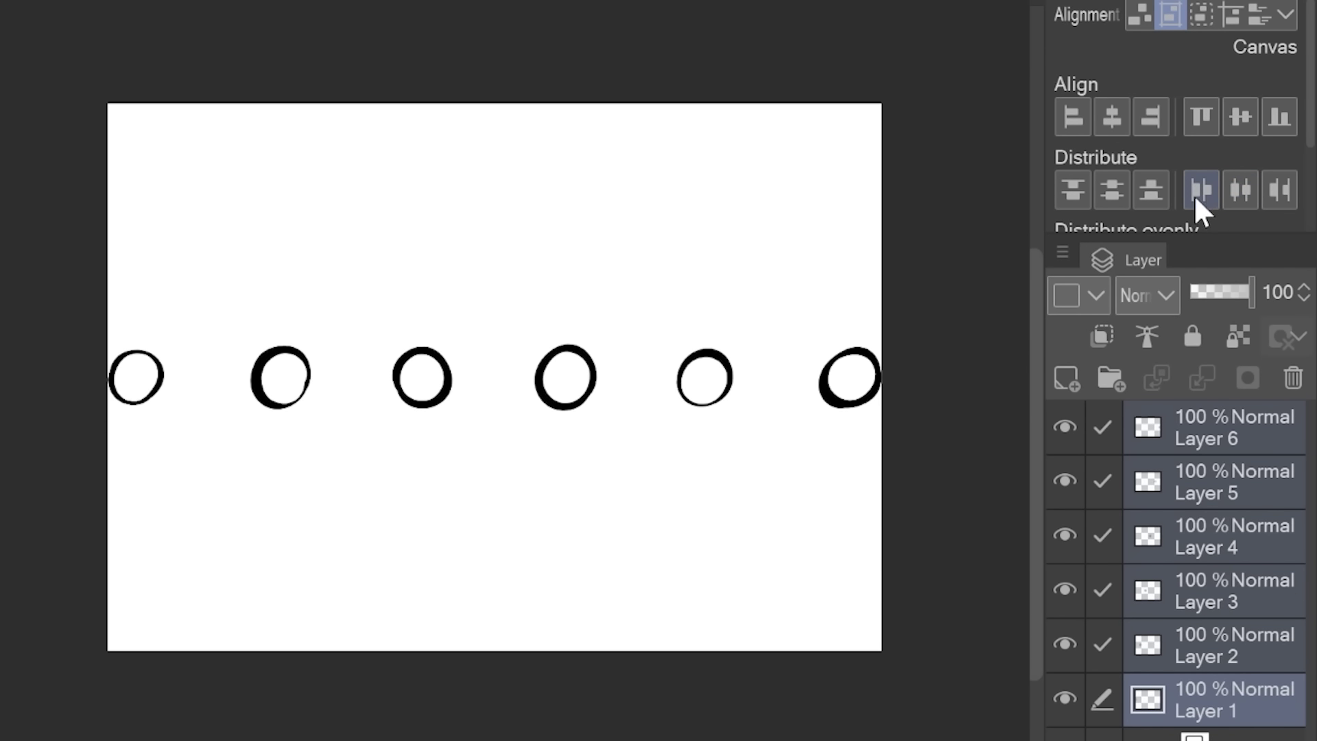
{"action": "left_click", "coordinate": [1111, 192]}
{"action": "left_click", "coordinate": [1151, 192]}
{"action": "left_click", "coordinate": [1072, 192]}
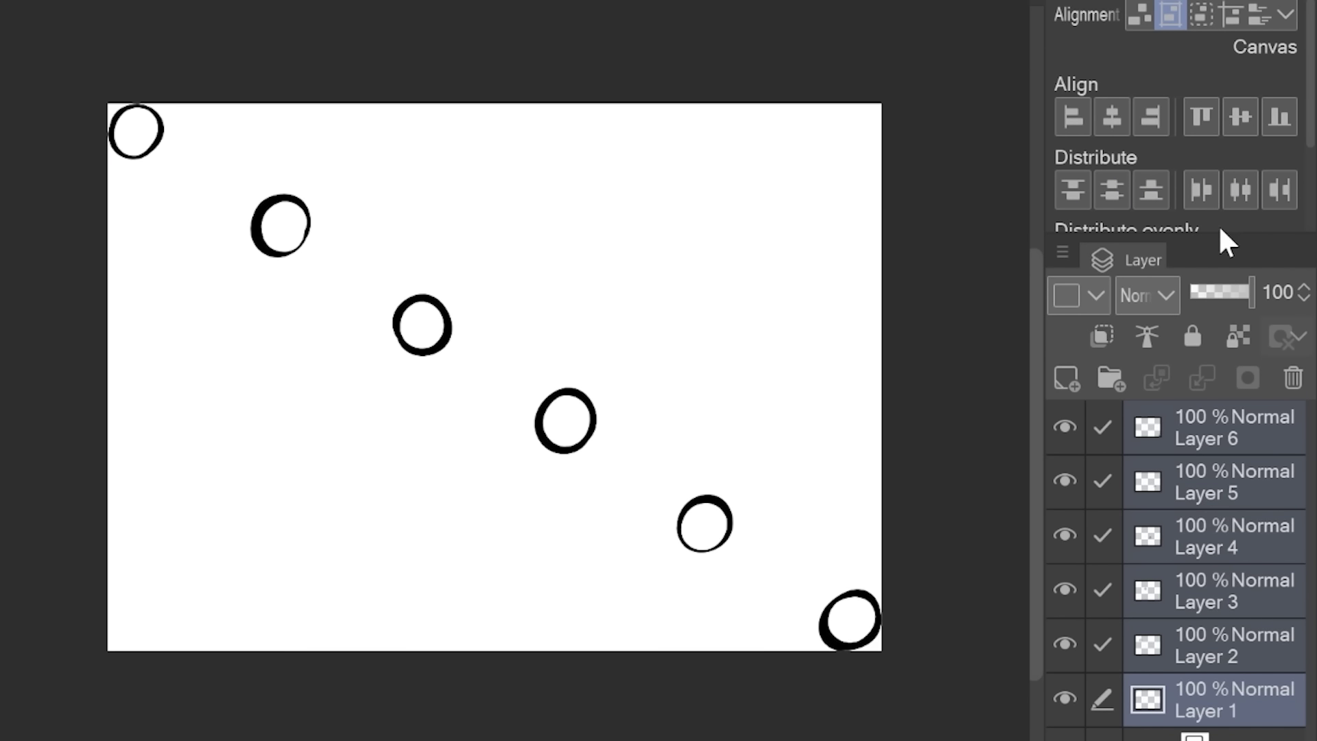
- Undo the last distribution changes to the circle layers
{"action": "key", "text": "ctrl+z"}
{"action": "key", "text": "ctrl+z"}
{"action": "key", "text": "ctrl+z"}
{"action": "key", "text": "ctrl+z"}
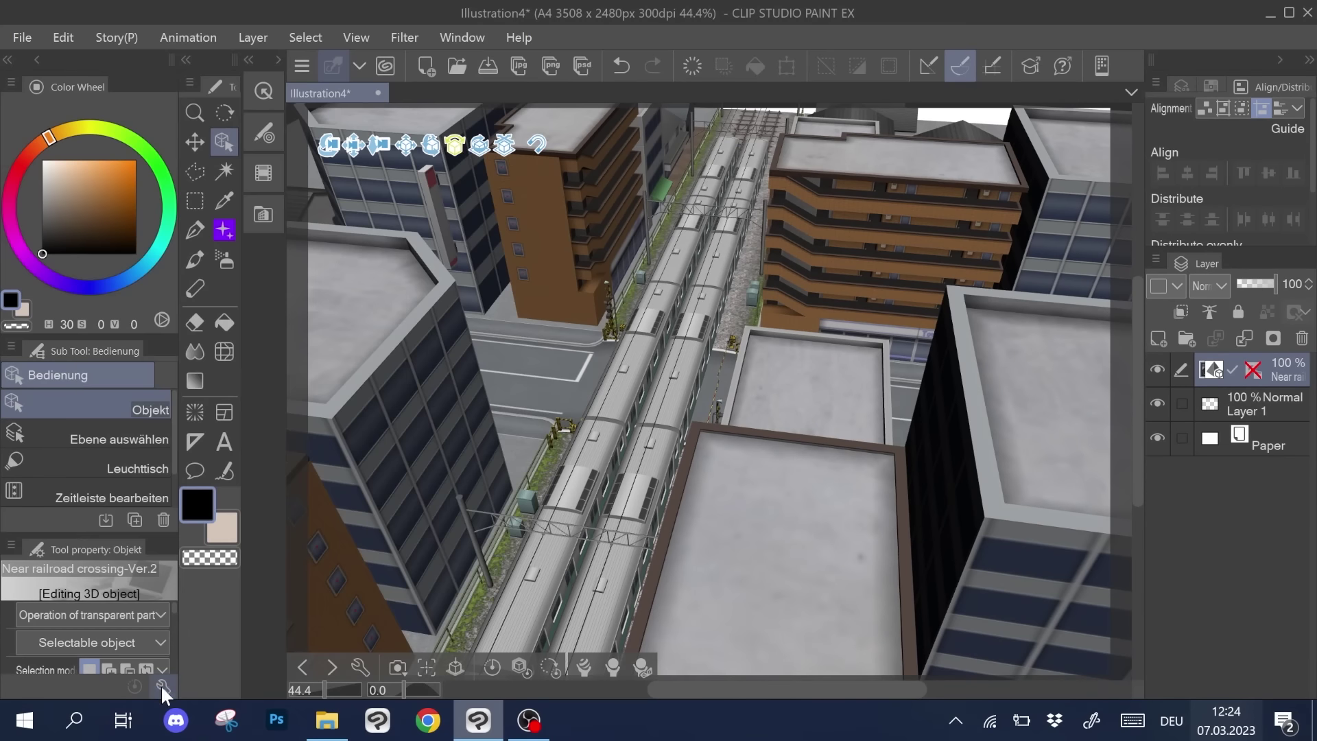
- Enable fog for the 3D railroad crossing scene and adjust the fog depth
{"action": "left_click", "coordinate": [163, 686]}
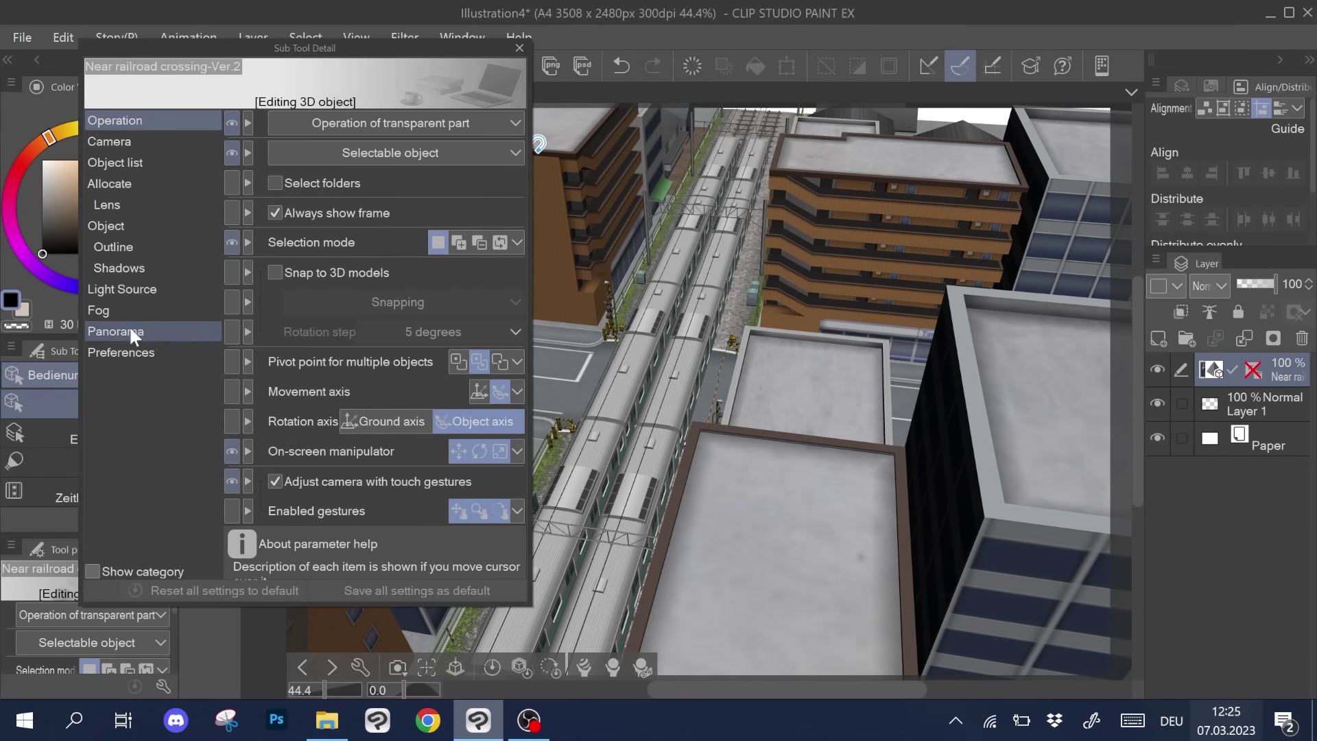
{"action": "left_click", "coordinate": [129, 310]}
{"action": "left_click", "coordinate": [274, 175]}
{"action": "left_click_drag", "start_coordinate": [333, 48], "coordinate": [203, 47]}
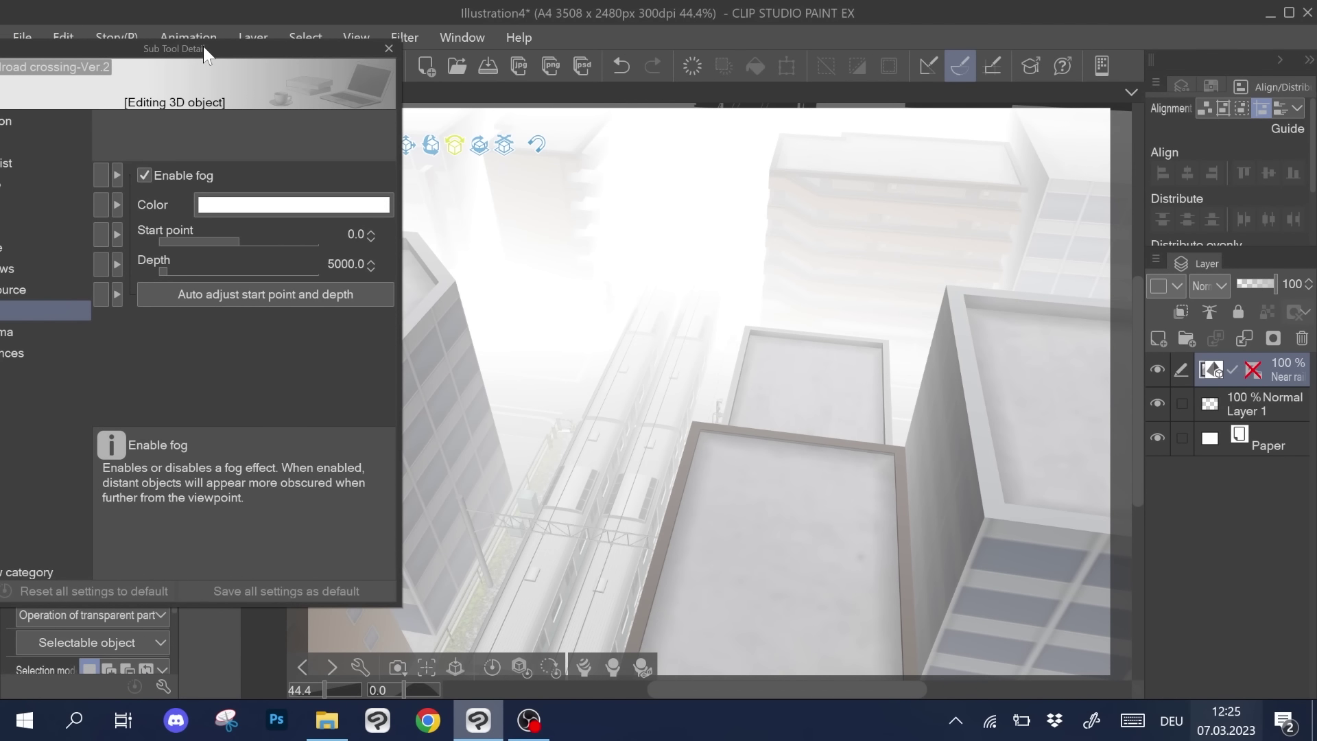
{"action": "left_click", "coordinate": [370, 268]}
{"action": "mouse_move", "coordinate": [166, 271]}
{"action": "left_mouse_down"}
{"action": "mouse_move", "coordinate": [211, 240]}
{"action": "mouse_move", "coordinate": [270, 233]}
{"action": "mouse_move", "coordinate": [163, 270]}
{"action": "mouse_move", "coordinate": [173, 262]}
{"action": "left_mouse_up"}
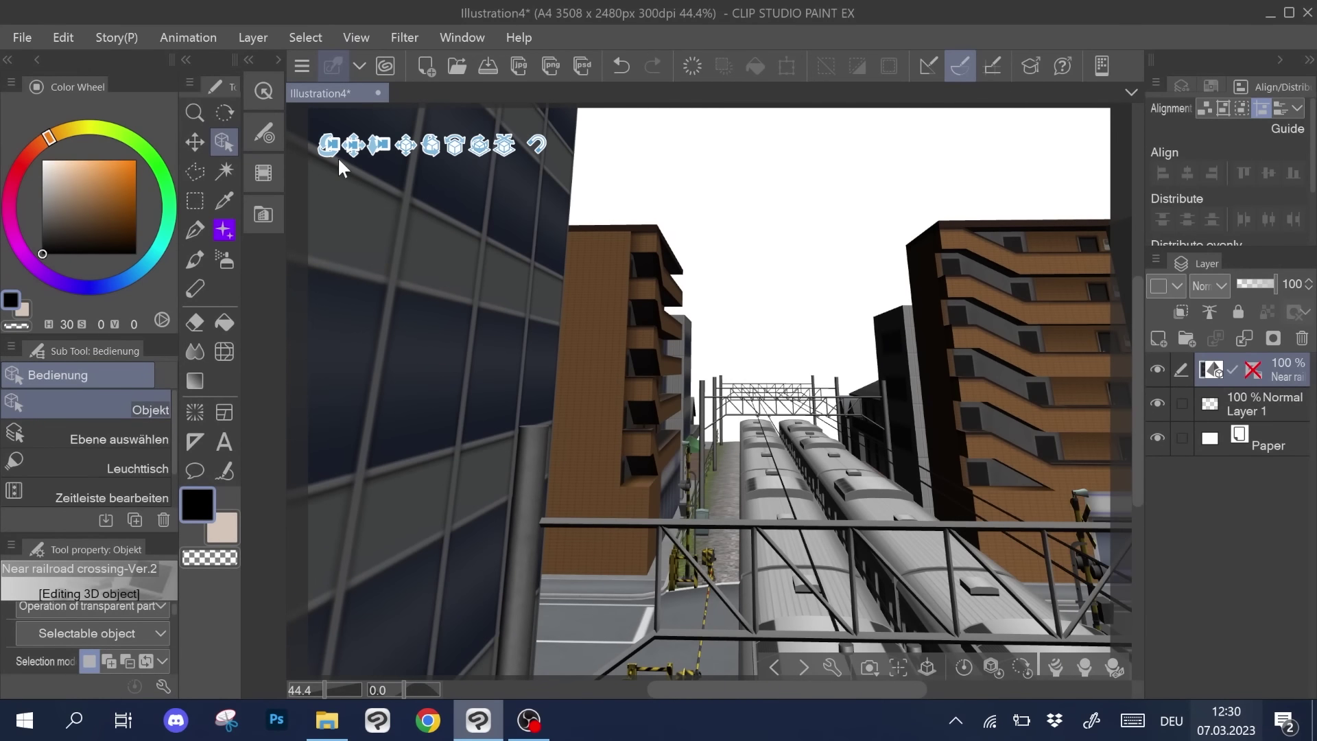
- Straighten the vertical perspective of the 3D railroad scene in its lens settings
{"action": "left_click", "coordinate": [160, 687]}
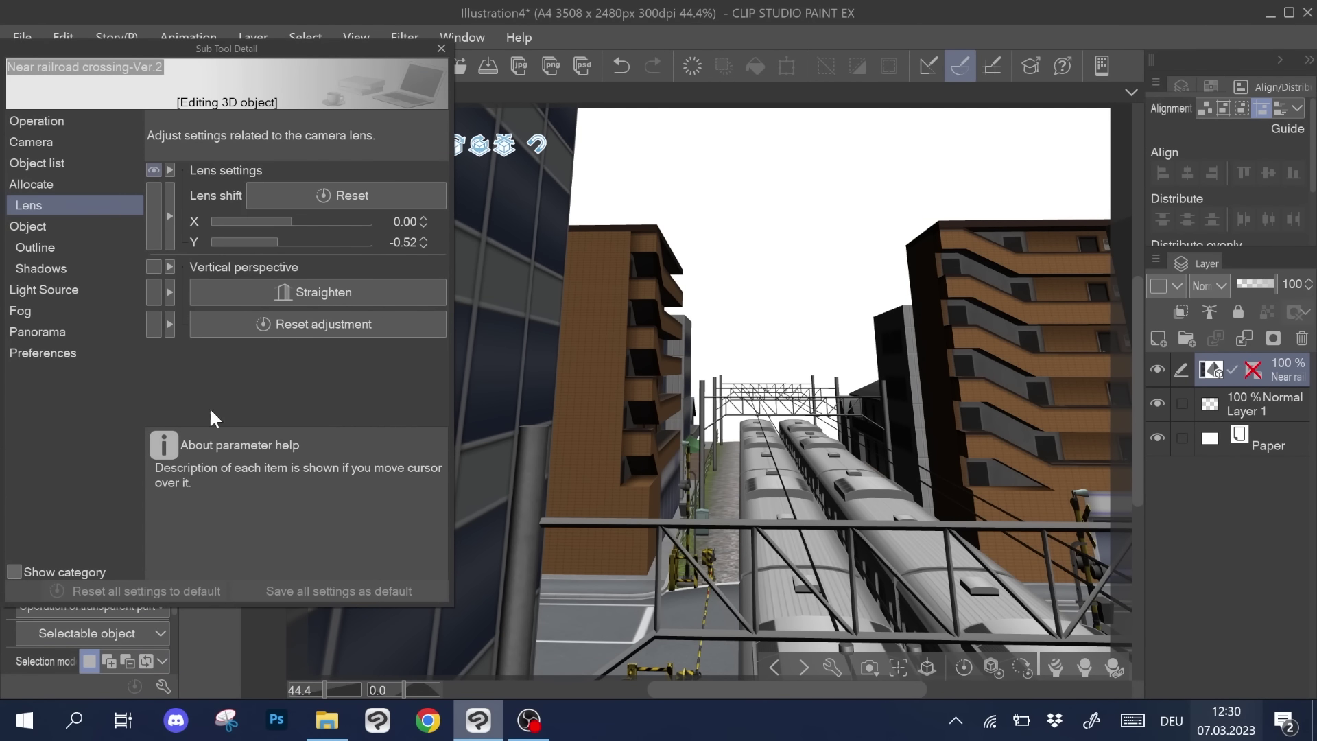
{"action": "left_click", "coordinate": [303, 292]}
{"action": "left_click", "coordinate": [441, 49]}
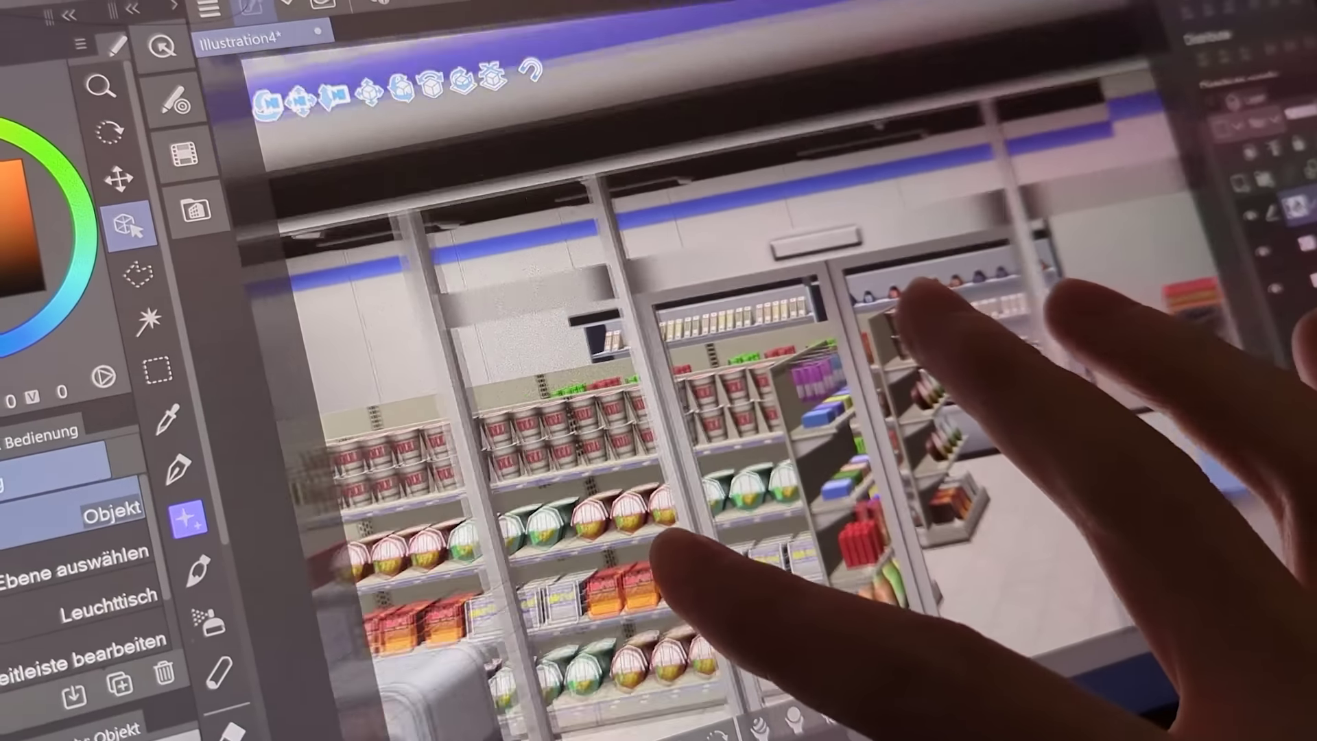
- Reframe the 3D TownMart store by zooming the camera out to the storefront and back in on the shelves
{"action": "scroll", "coordinate": [782, 439], "scroll_direction": "down", "scroll_amount": 5}
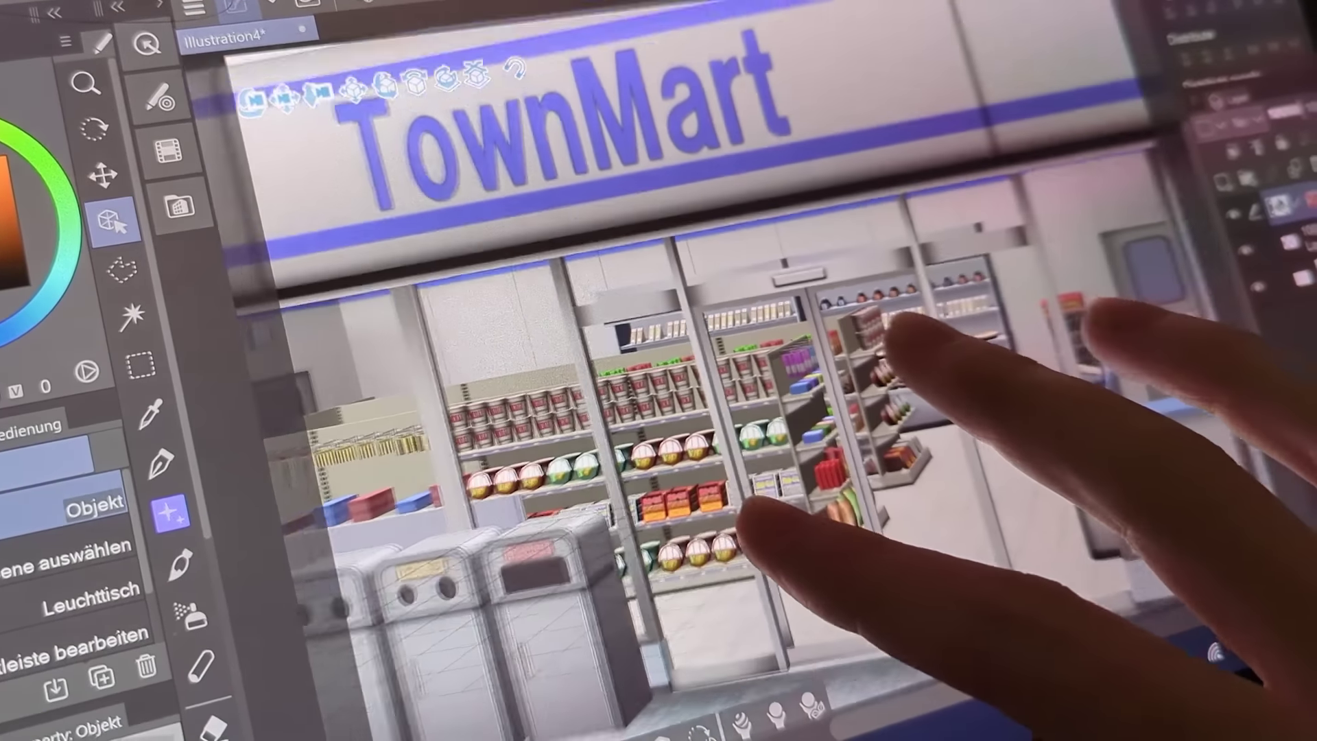
{"action": "scroll", "coordinate": [782, 439], "scroll_direction": "up", "scroll_amount": 2}
{"action": "scroll", "coordinate": [796, 446], "scroll_direction": "up", "scroll_amount": 5}
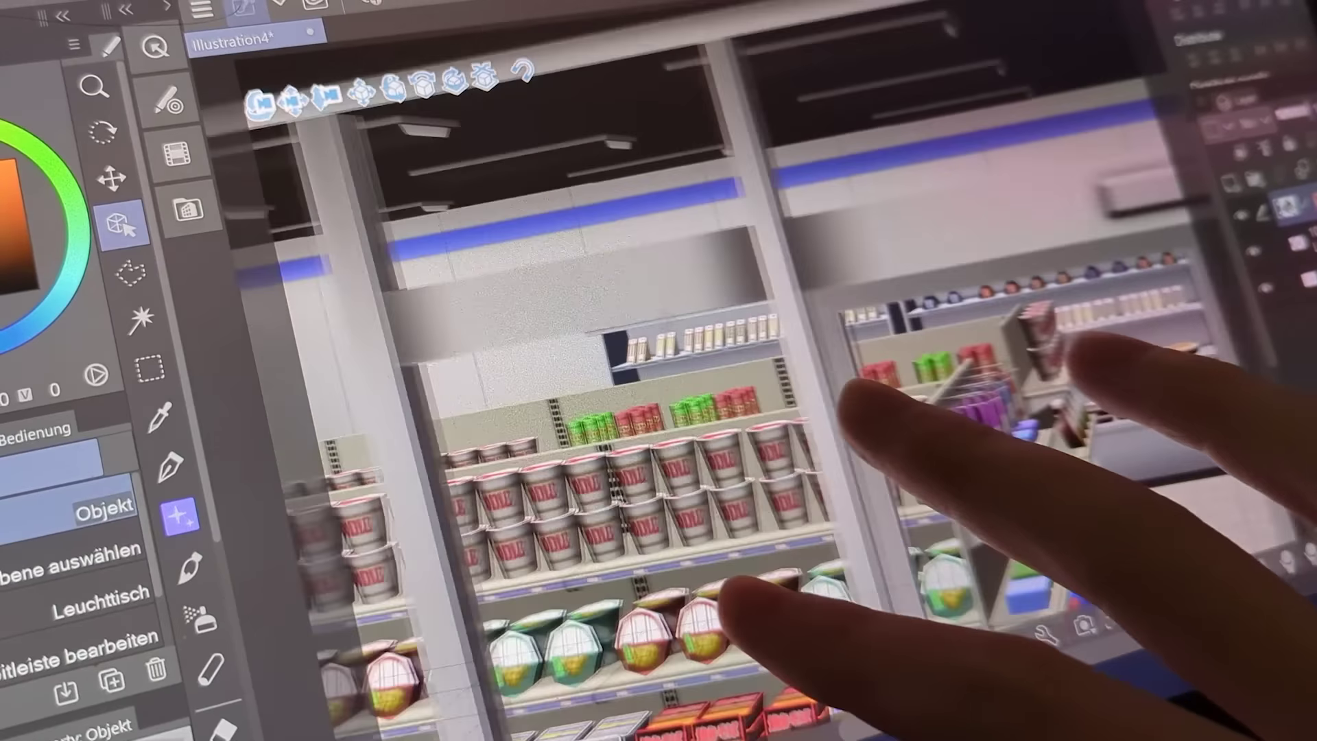
{"action": "left_click_drag", "start_coordinate": [860, 398], "coordinate": [1227, 278]}
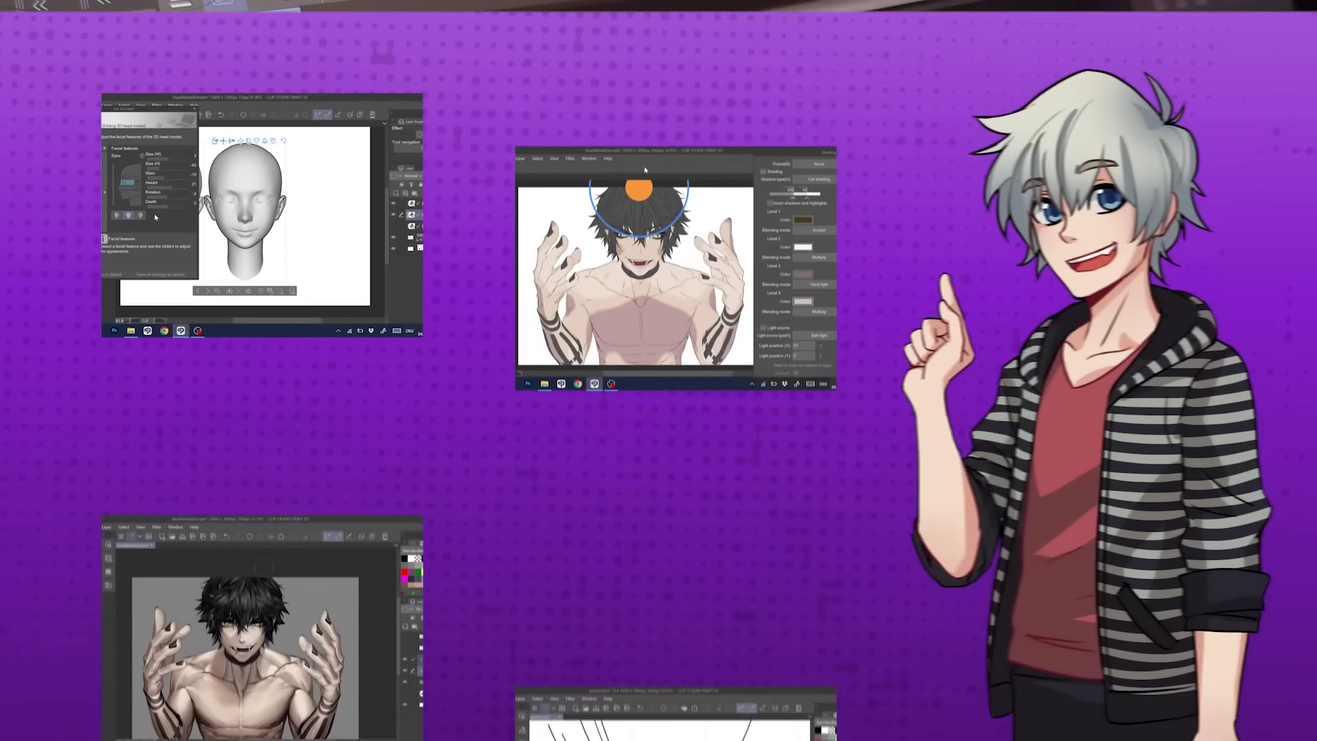